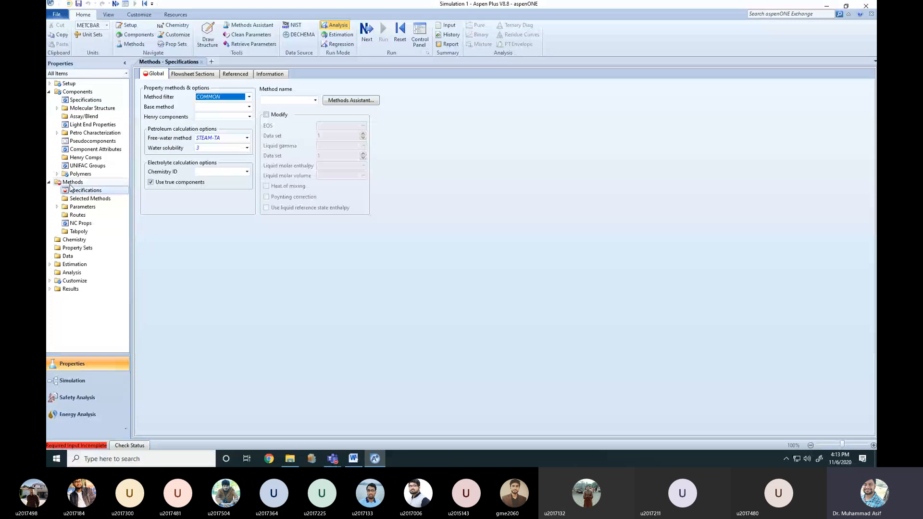
Review the method filter options and choose PENG-ROB as the global property method
left_click(249, 97)
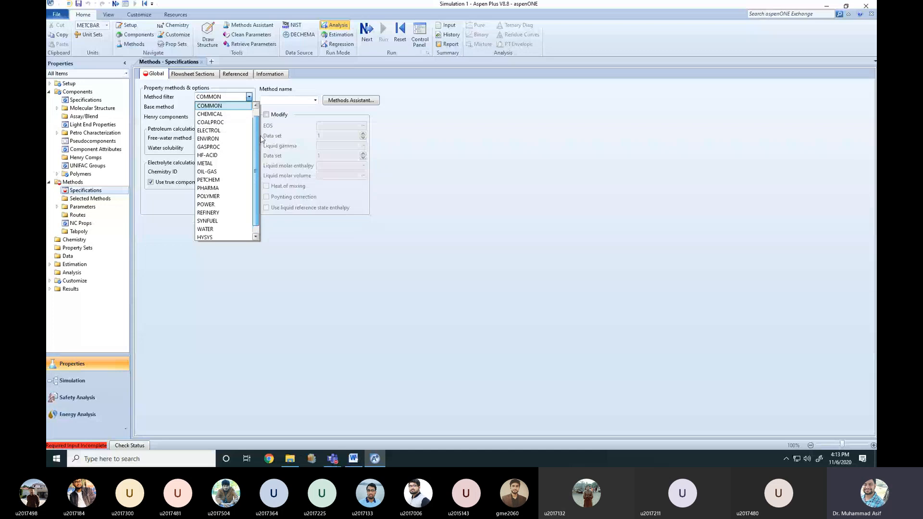
scroll(250, 157, "up", 1)
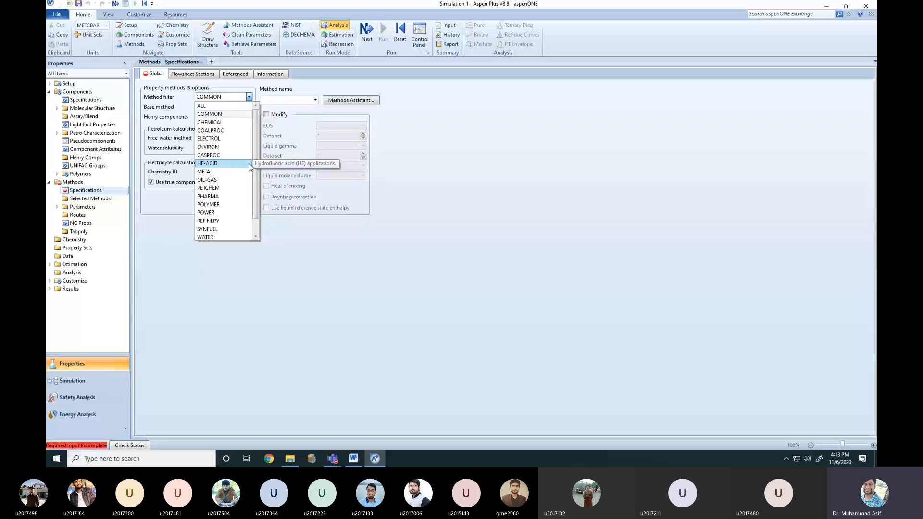
scroll(261, 205, "down", 1)
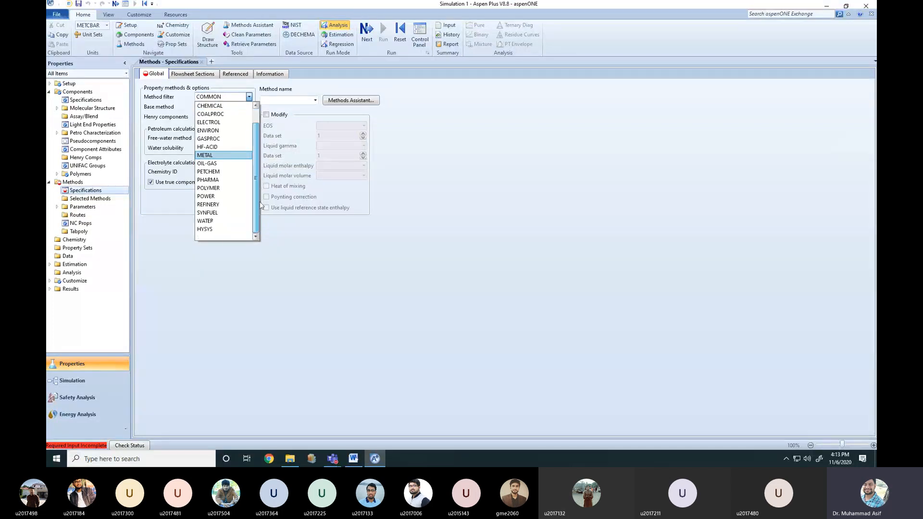
left_click(315, 101)
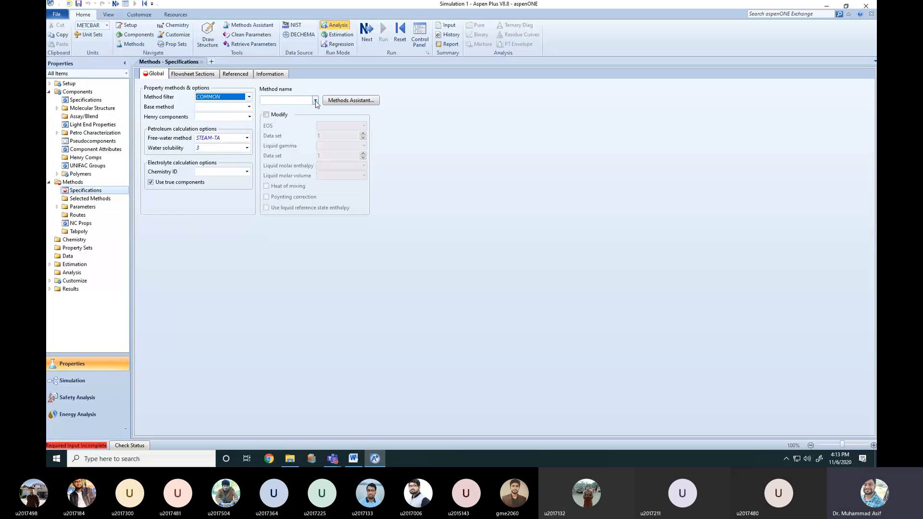
left_click(316, 100)
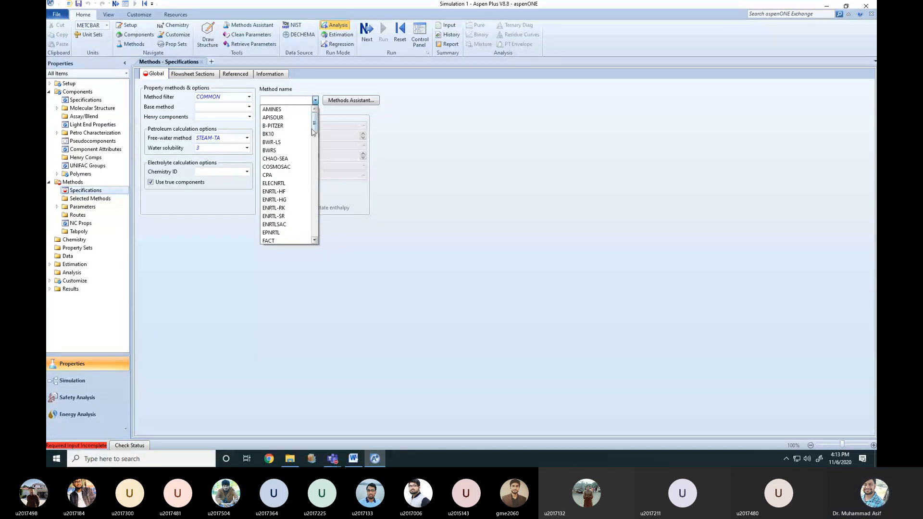
scroll(313, 137, "down", 3)
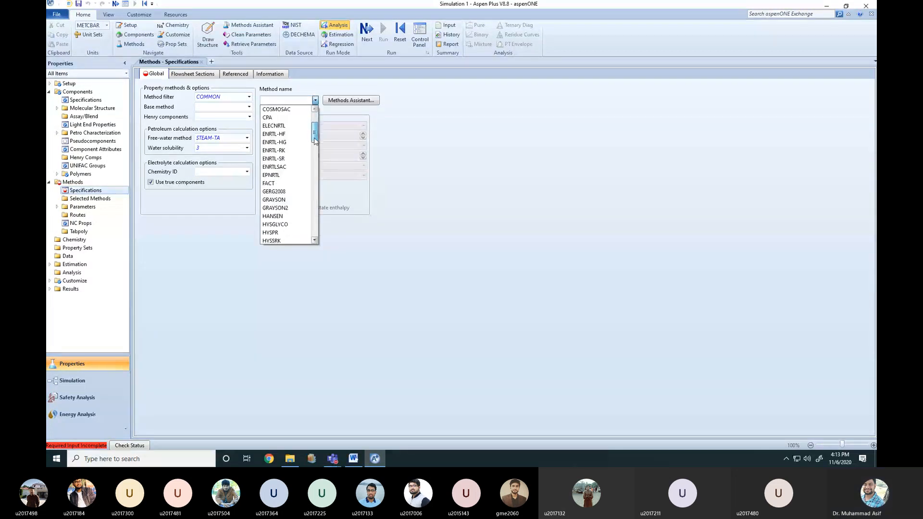
left_click_drag(313, 144, 314, 176)
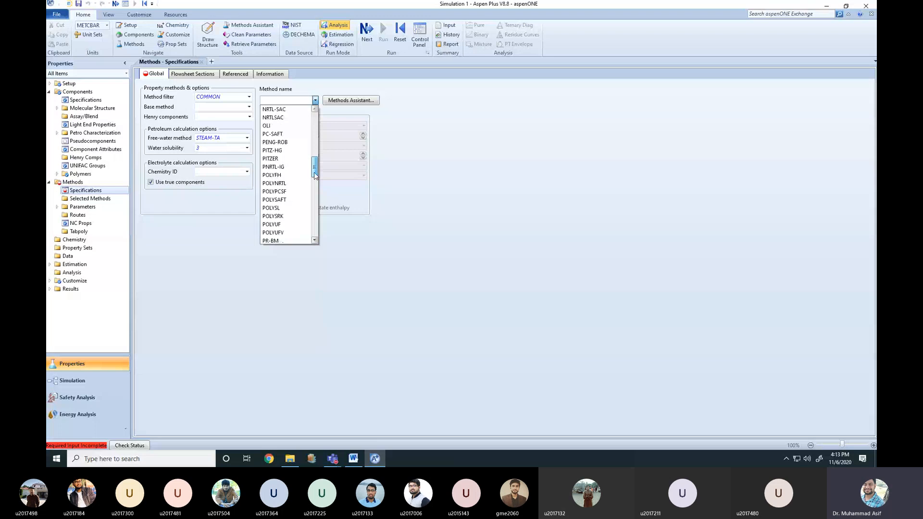
left_click(277, 142)
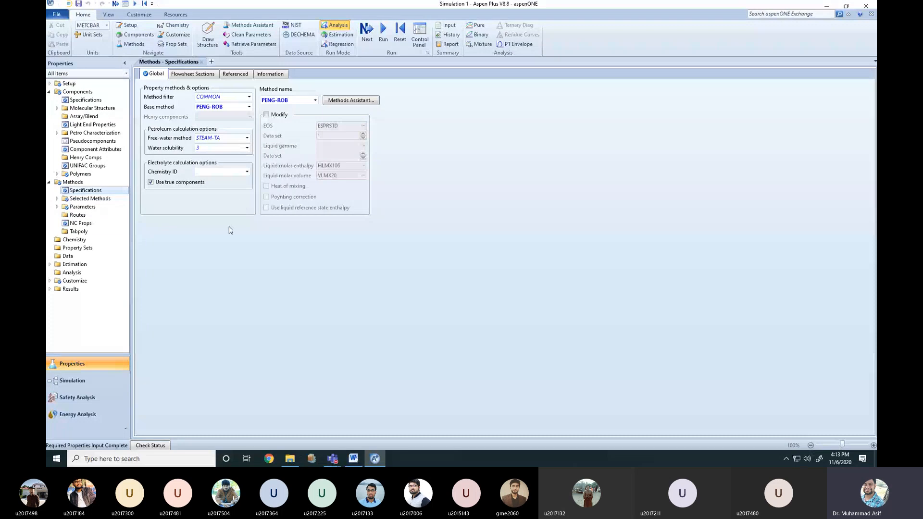
Examine the standard, heat and transport units of the METCBAR unit set under Setup
left_click(50, 84)
left_click(91, 92)
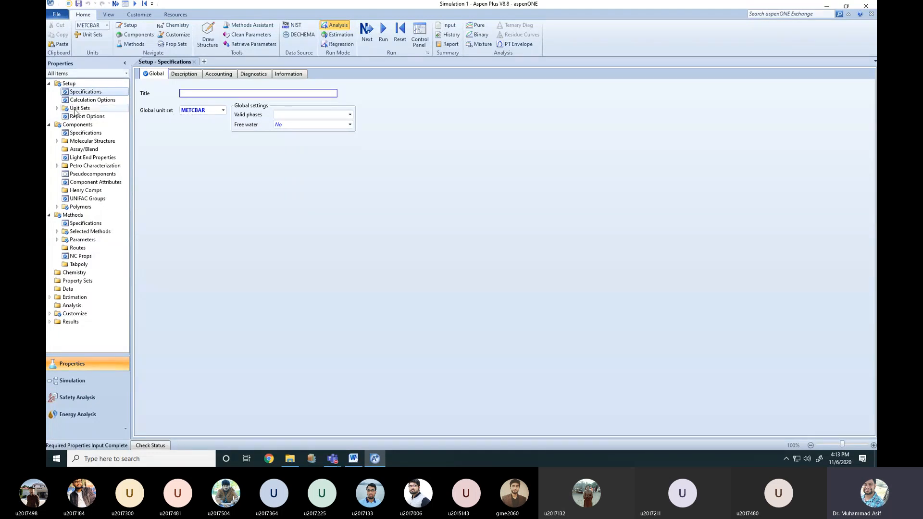
left_click(57, 108)
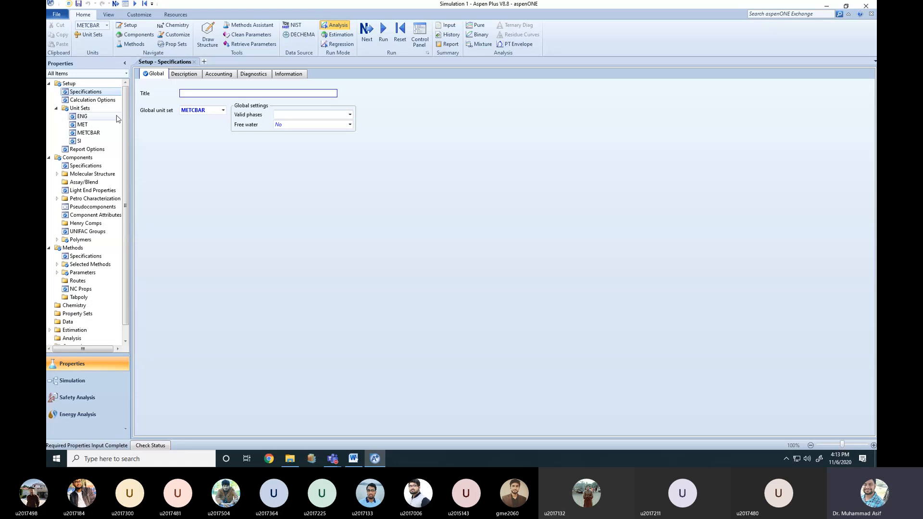
left_click(89, 133)
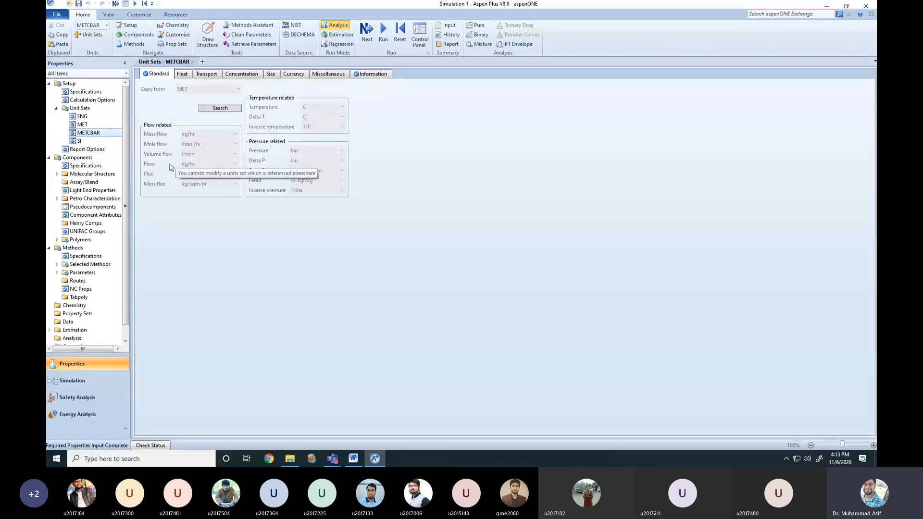
left_click(181, 75)
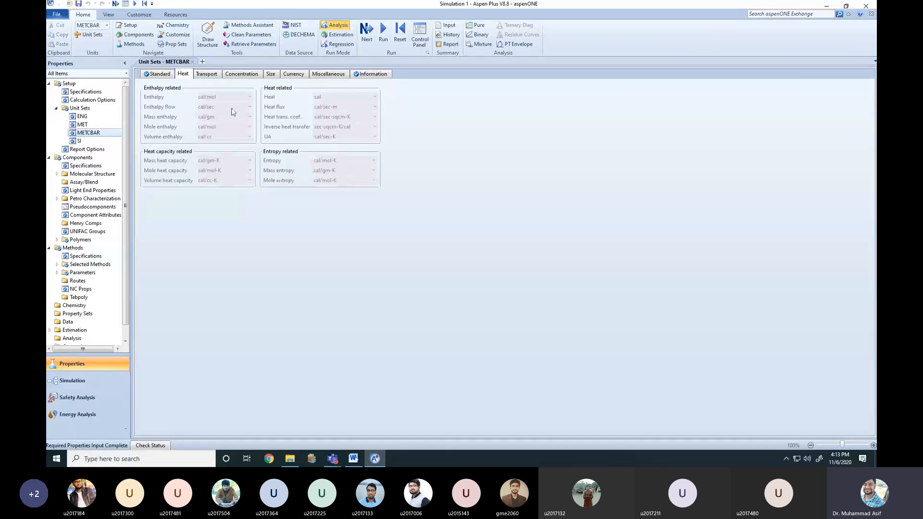
left_click(209, 77)
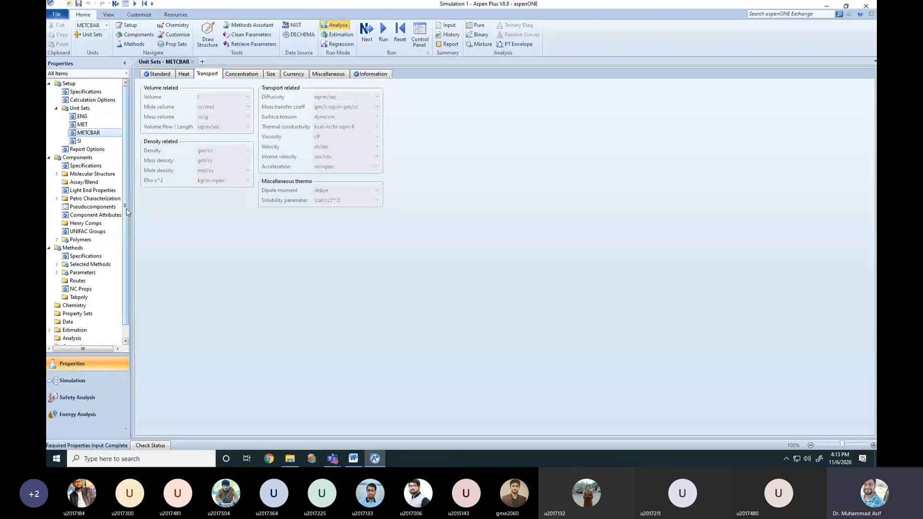
Go to the Simulation environment and consult the Organic Rankine Cycle diagram in the Word document
scroll(129, 272, "down", 1)
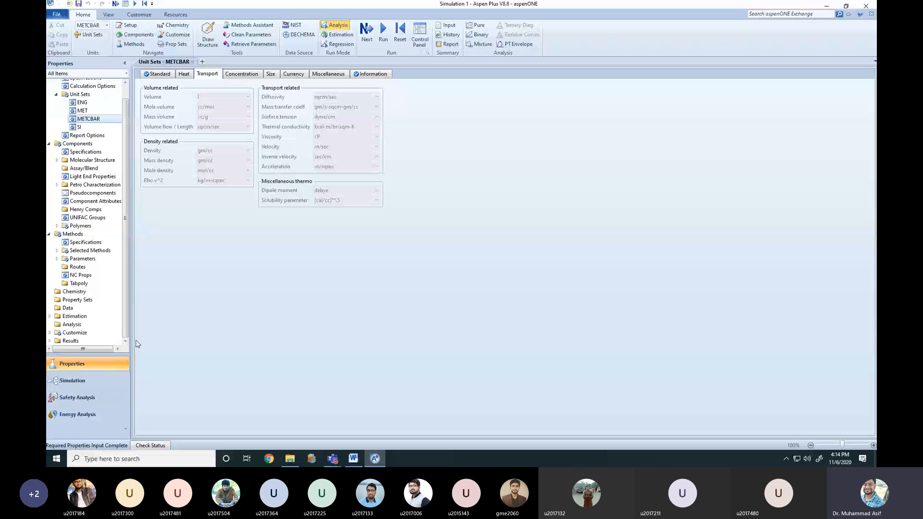
left_click(72, 380)
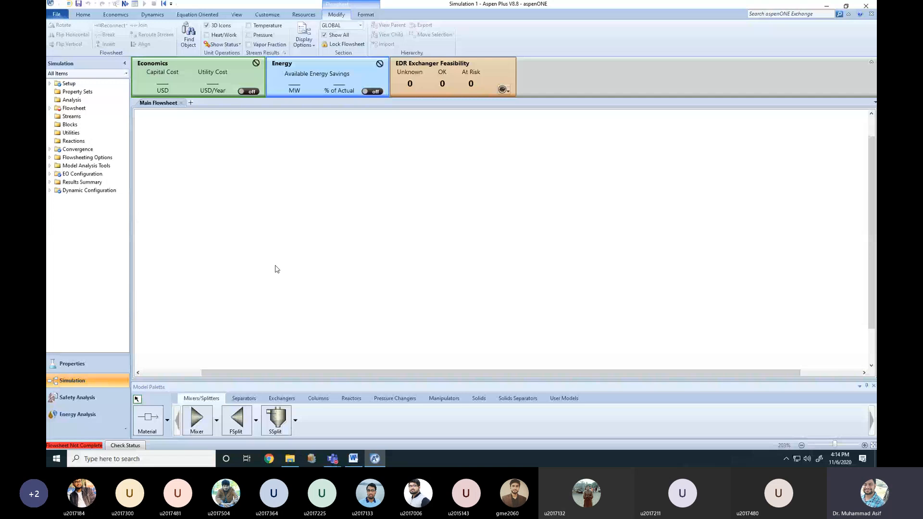
left_click(353, 459)
scroll(459, 246, "up", 5)
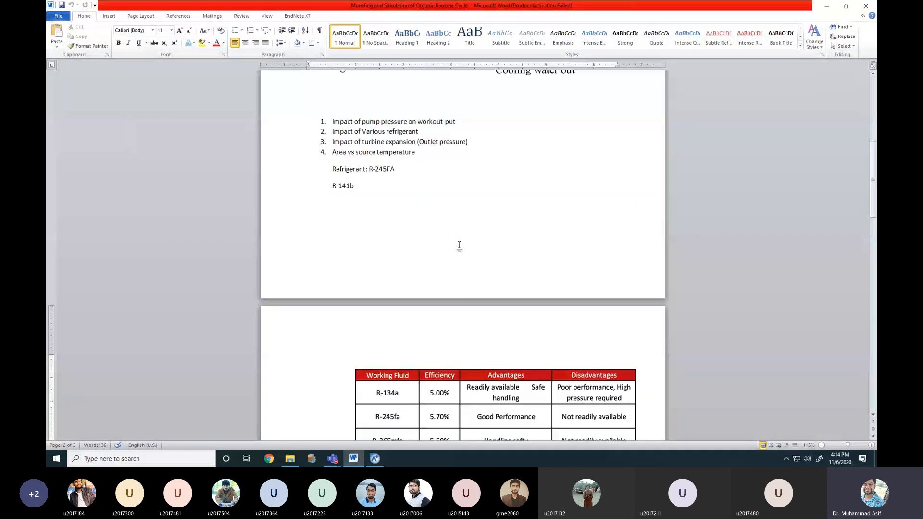
scroll(459, 246, "up", 9)
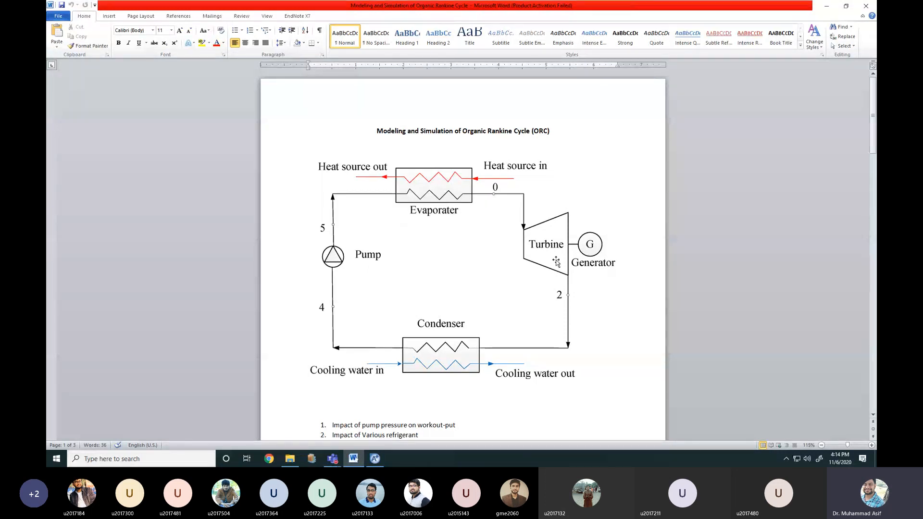
left_click(376, 459)
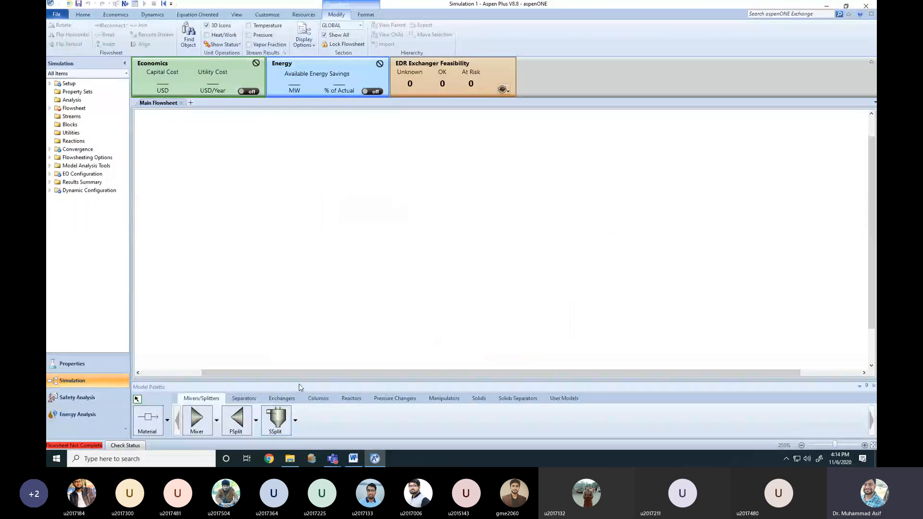
Check the evaporator in the Word diagram and add a HeatX exchanger block named EVAP to the Aspen Plus flowsheet
left_click(283, 399)
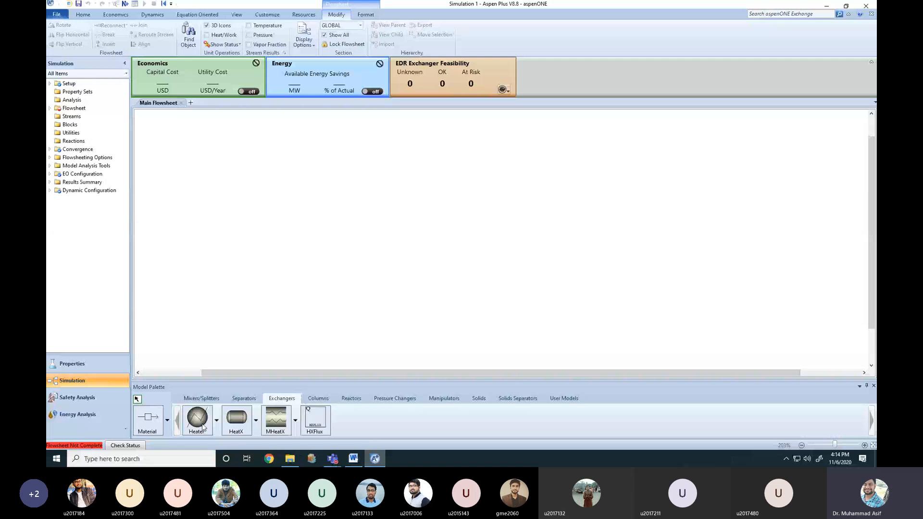
left_click(353, 459)
left_click(360, 321)
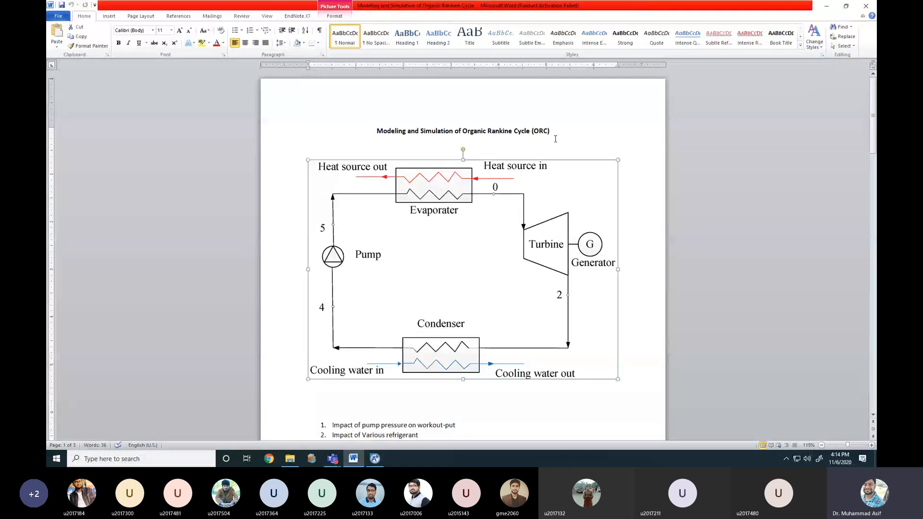
left_click(556, 138)
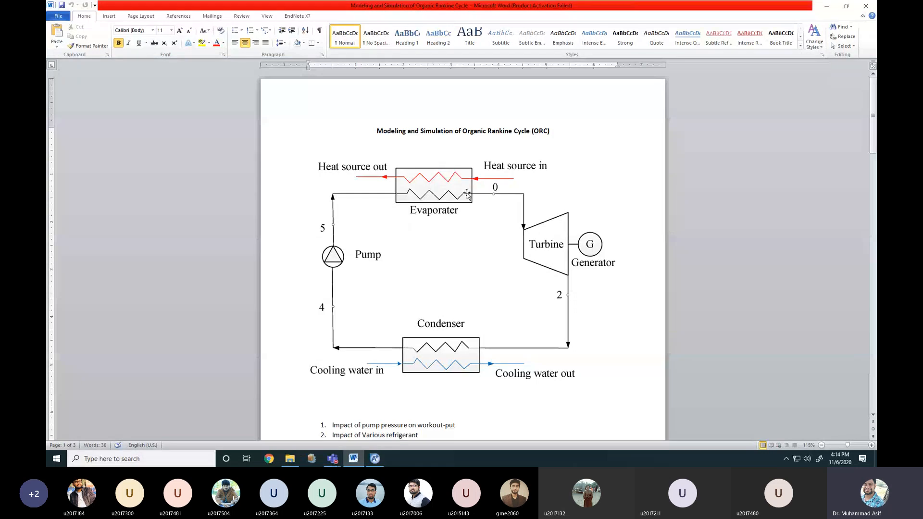
left_click(826, 7)
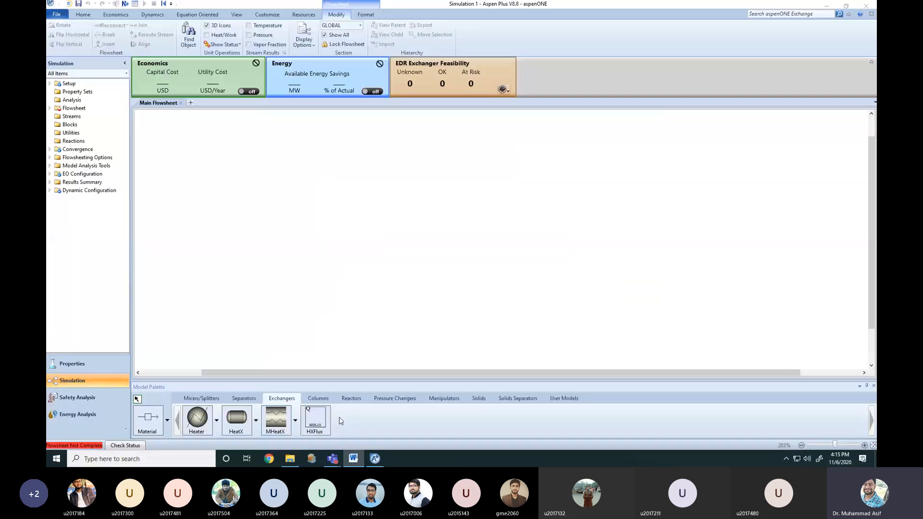
left_click(237, 422)
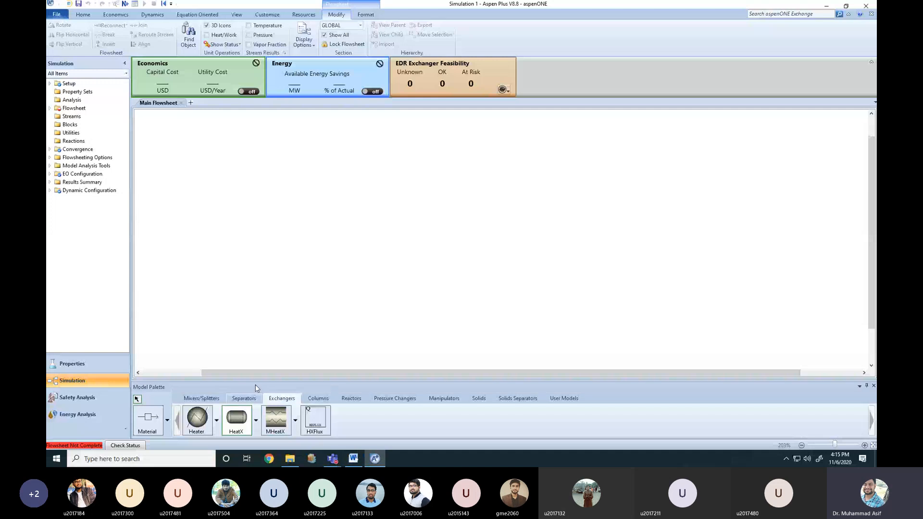
left_click(352, 248)
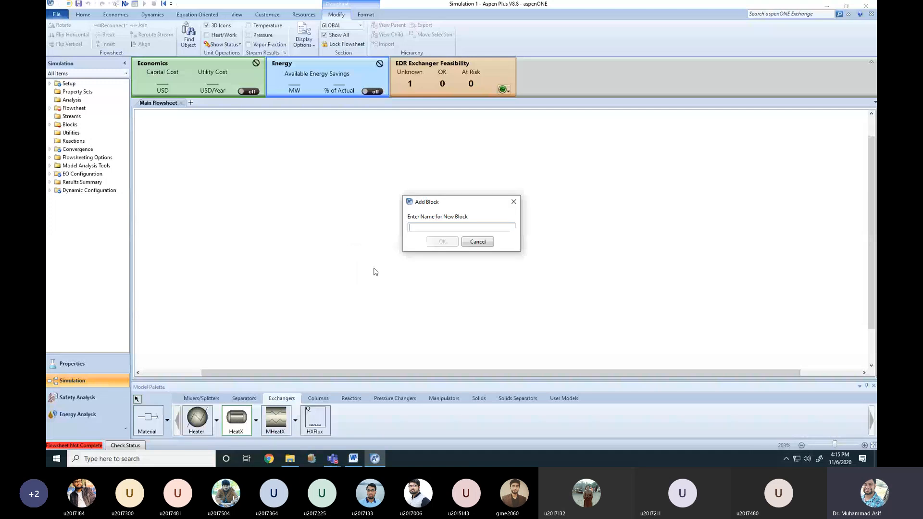
type("EVAP")
key("Return")
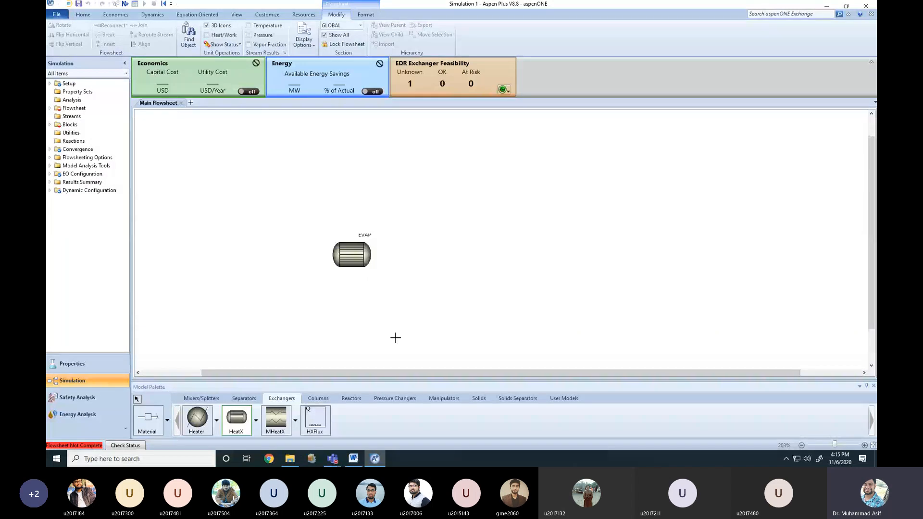
Check the condenser in the Word diagram and add a second HeatX block named COND above EVAP in Aspen Plus
left_click(353, 458)
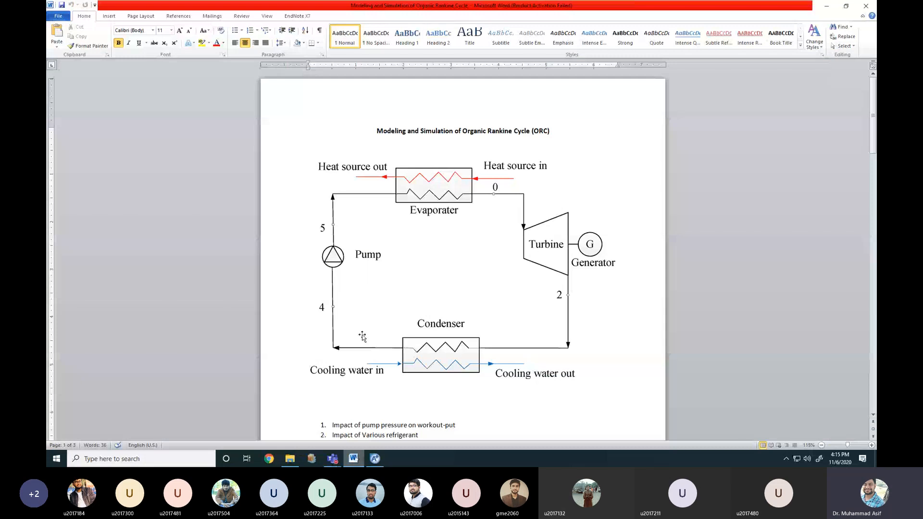
left_click(355, 460)
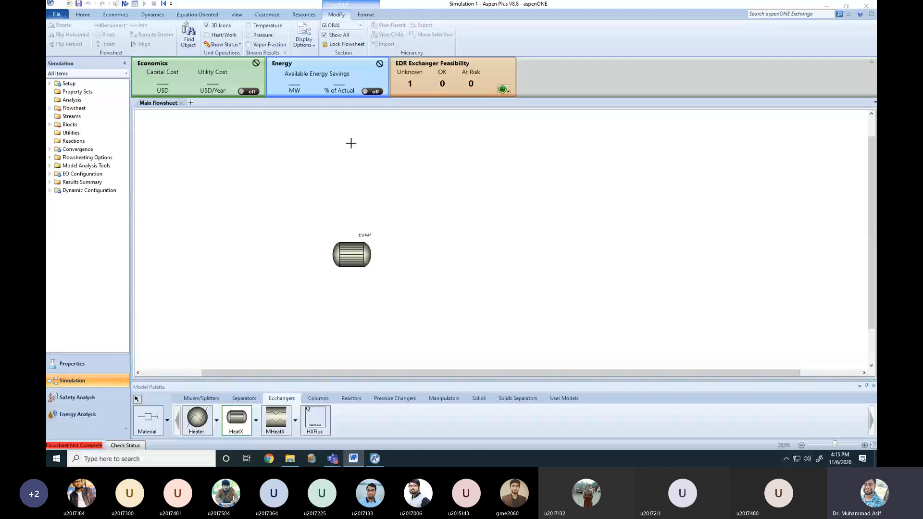
right_click(351, 143)
left_click(232, 423)
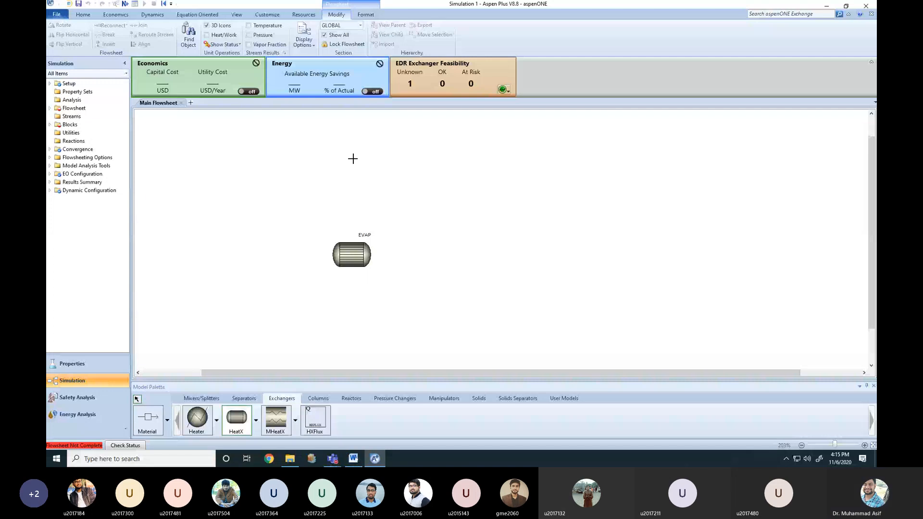
left_click(352, 156)
type("COND")
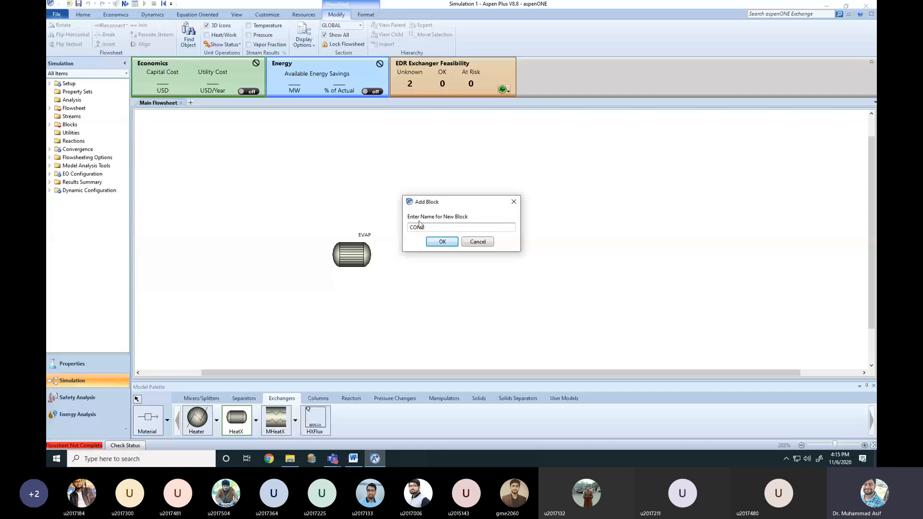
key("Return")
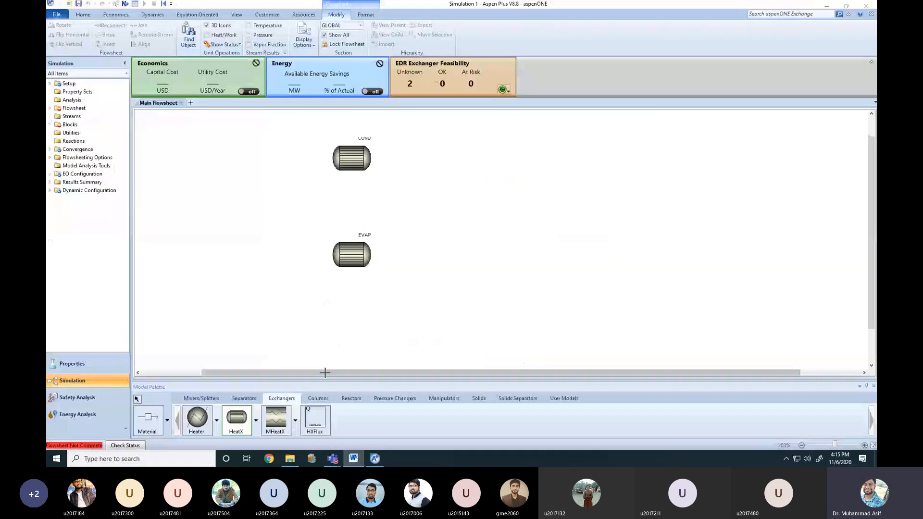
Add a Pump block named PUMP to the flowsheet, to the left of EVAP
left_click(397, 398)
left_click(196, 421)
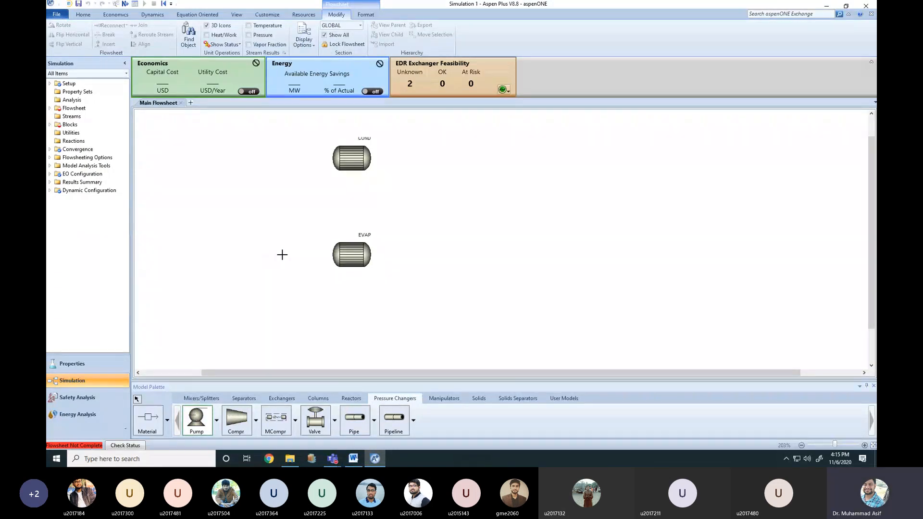
left_click(283, 255)
type("PUMP")
key("Return")
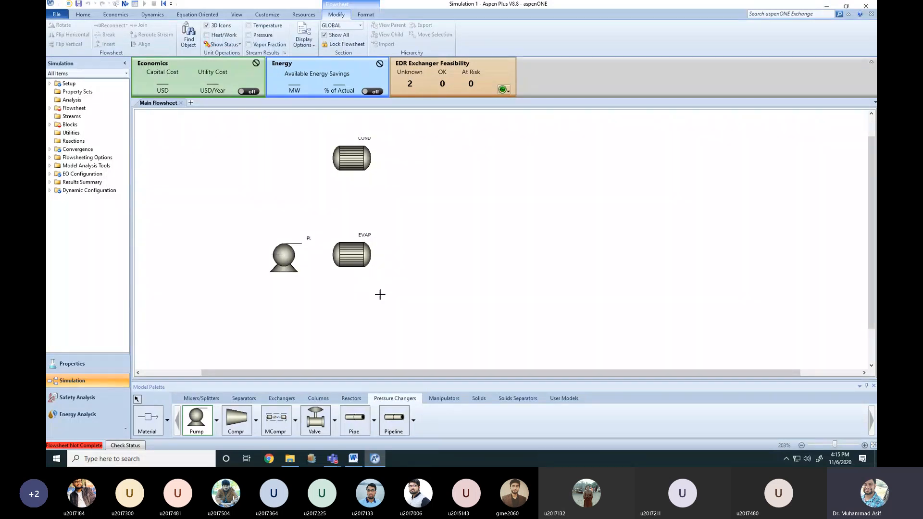
Add a Compr block with the widening turbine icon to the right of COND and name it TURB
left_click(256, 421)
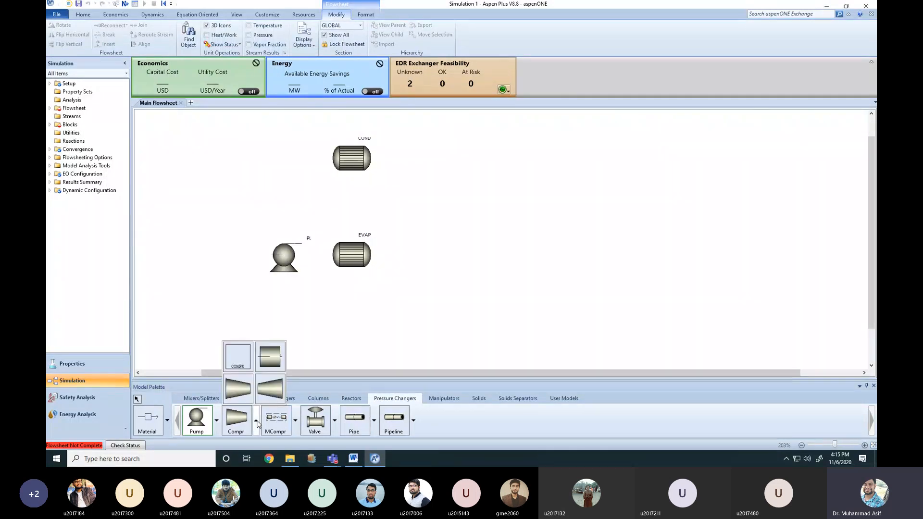
left_click(238, 386)
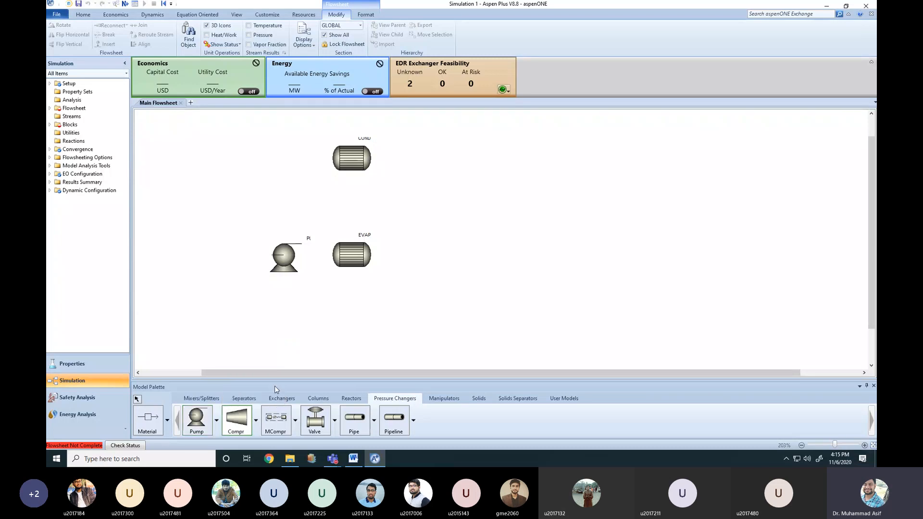
left_click(462, 174)
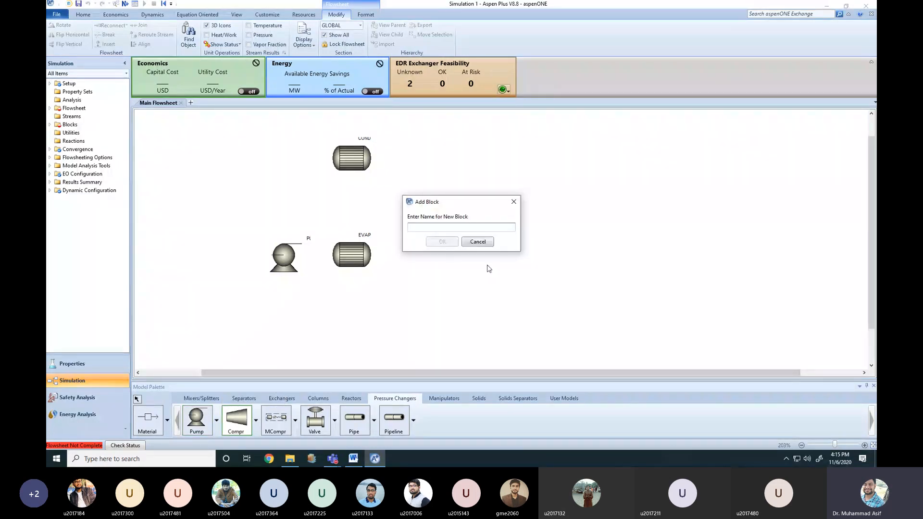
type("TURB")
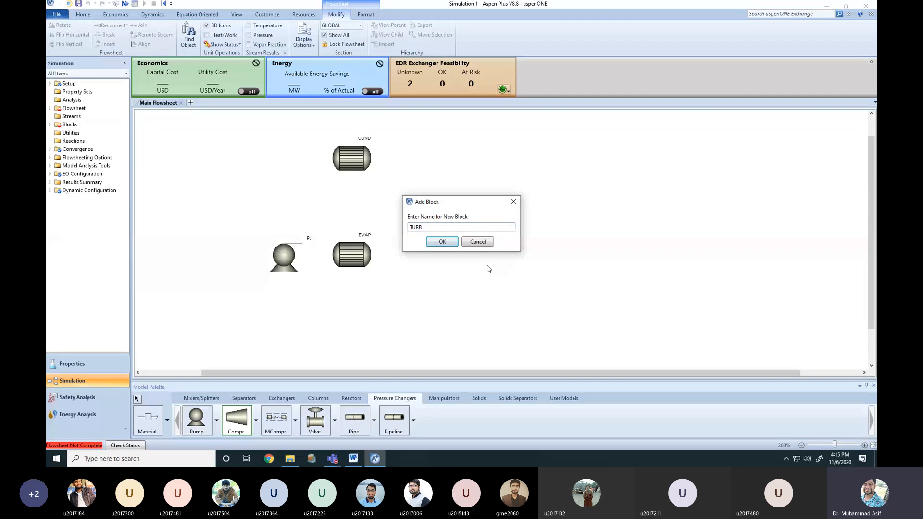
left_click(443, 241)
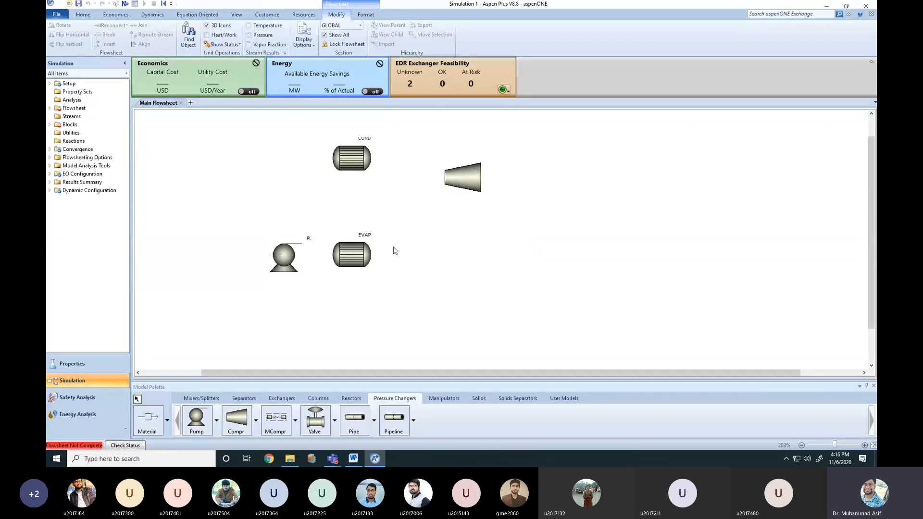
Rearrange the flowsheet blocks so that EVAP sits below TURB and PUMP sits below COND
left_click_drag(349, 254, 440, 260)
left_click_drag(294, 264, 344, 269)
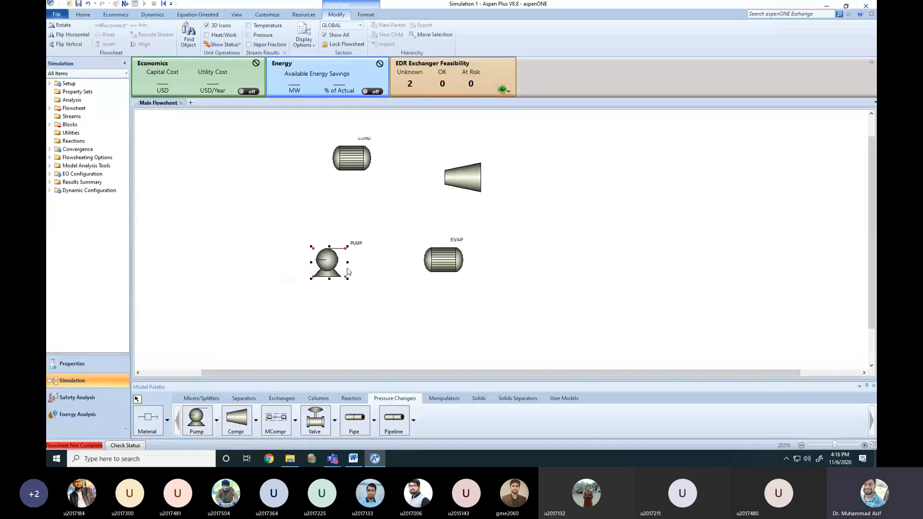
left_click_drag(451, 266, 467, 250)
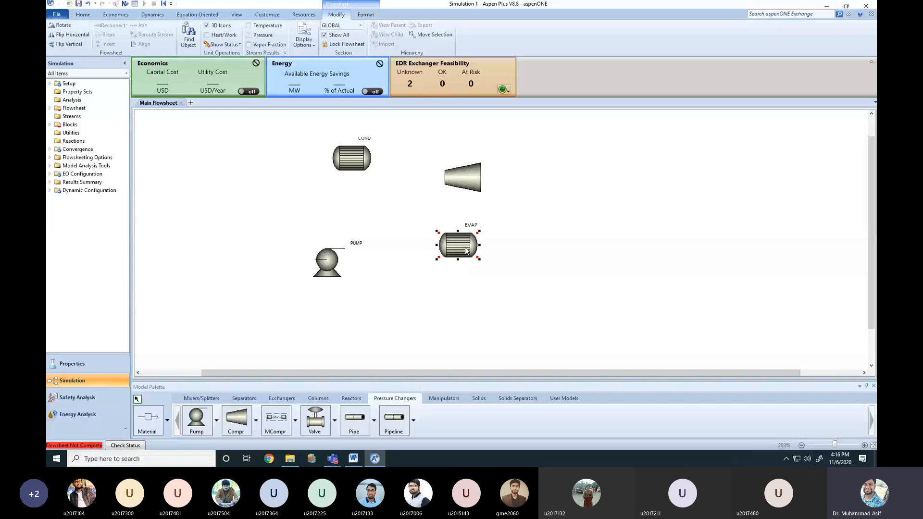
left_click(465, 259)
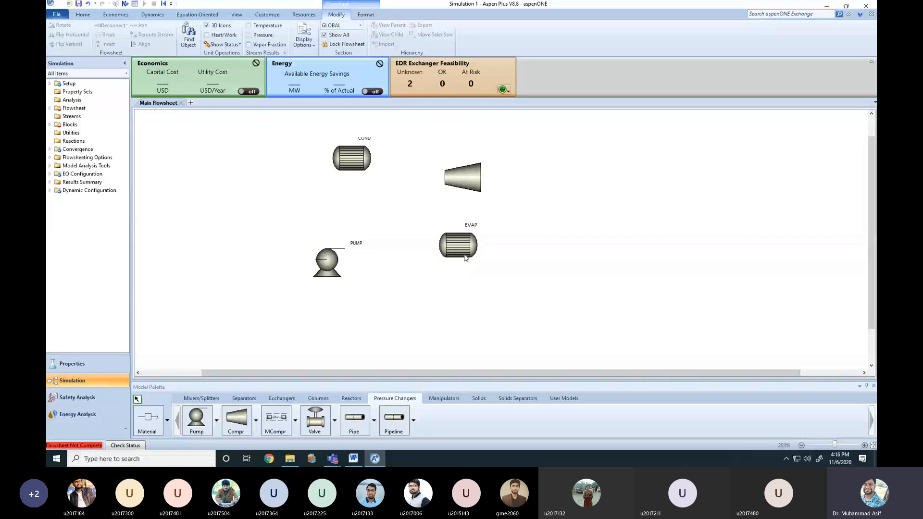
left_click_drag(471, 181, 475, 161)
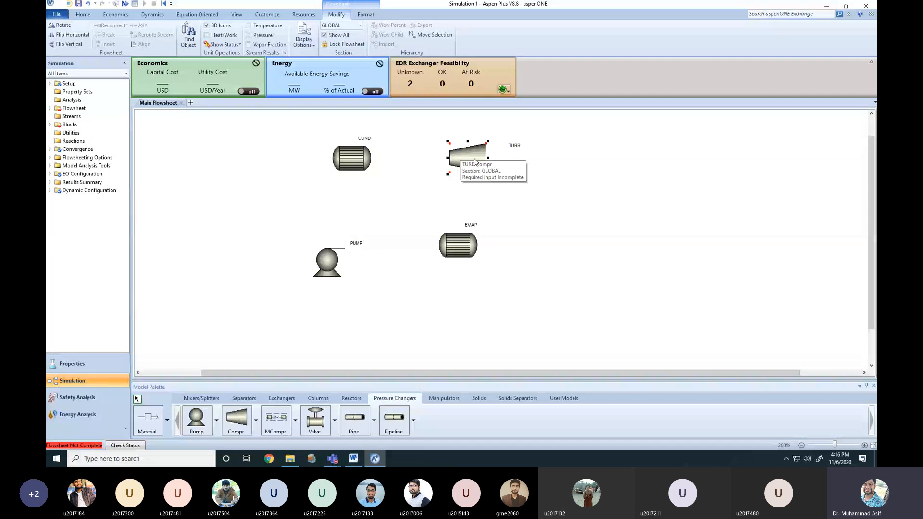
left_click_drag(354, 158, 334, 159)
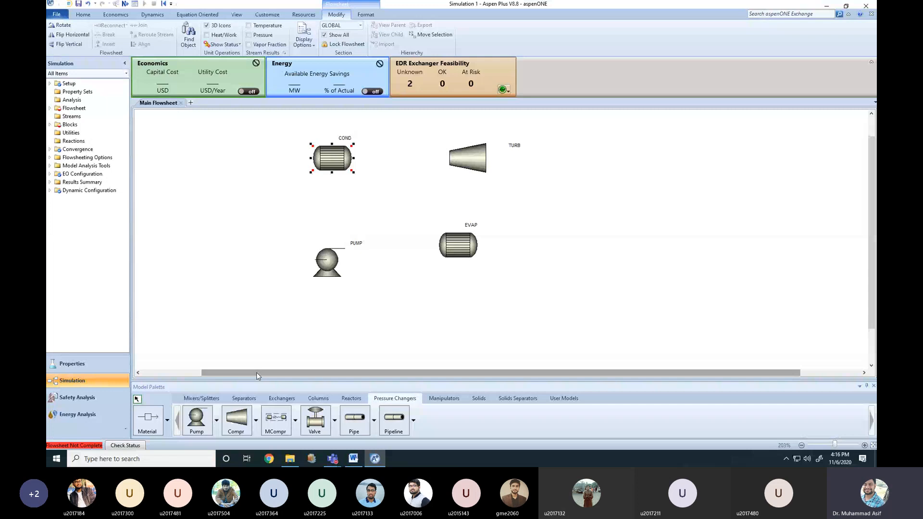
Connect the PUMP outlet to the EVAP cold inlet with a material stream named 1
left_click(142, 428)
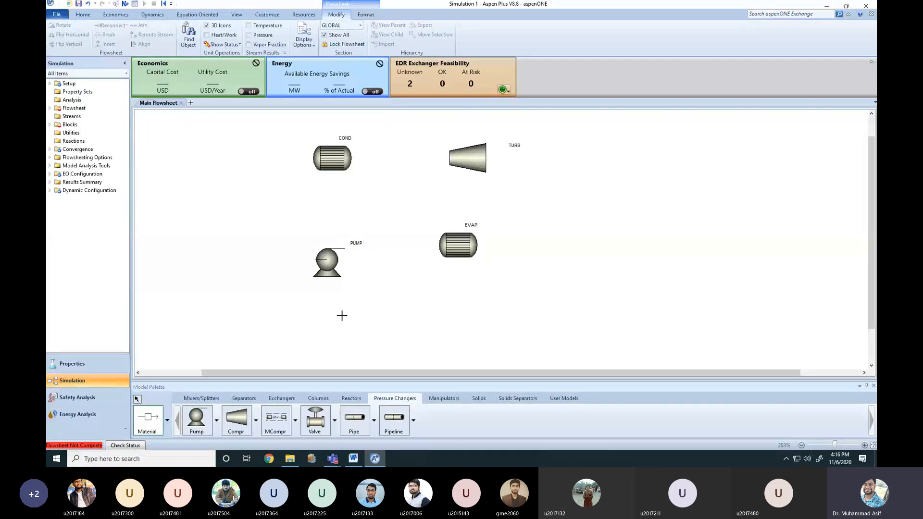
left_click(352, 250)
left_click(430, 242)
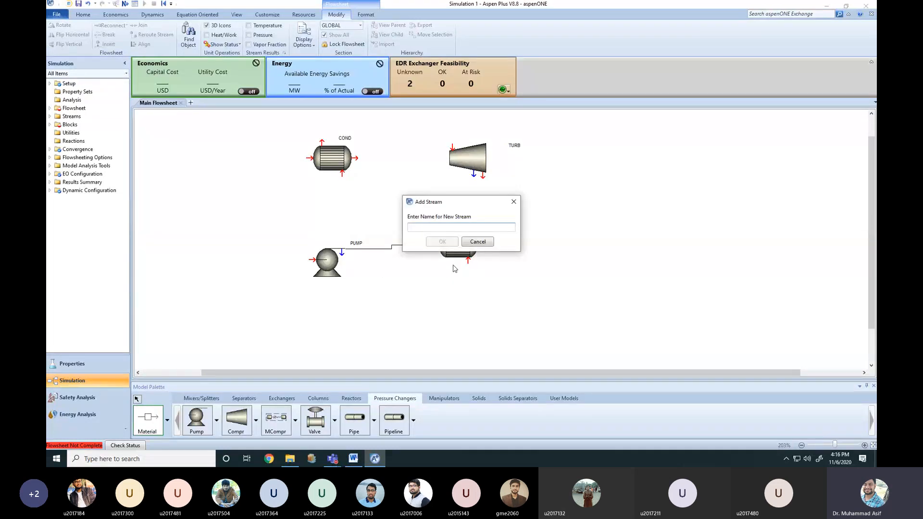
type("1")
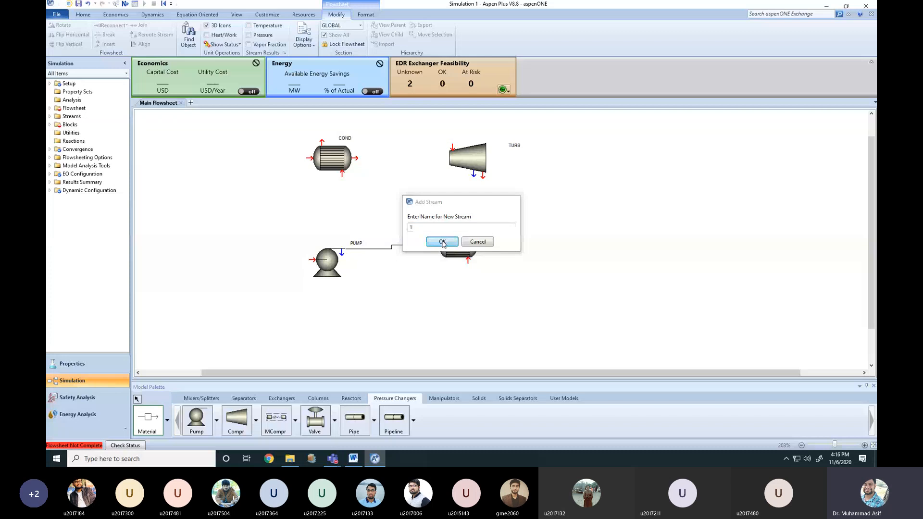
left_click(441, 241)
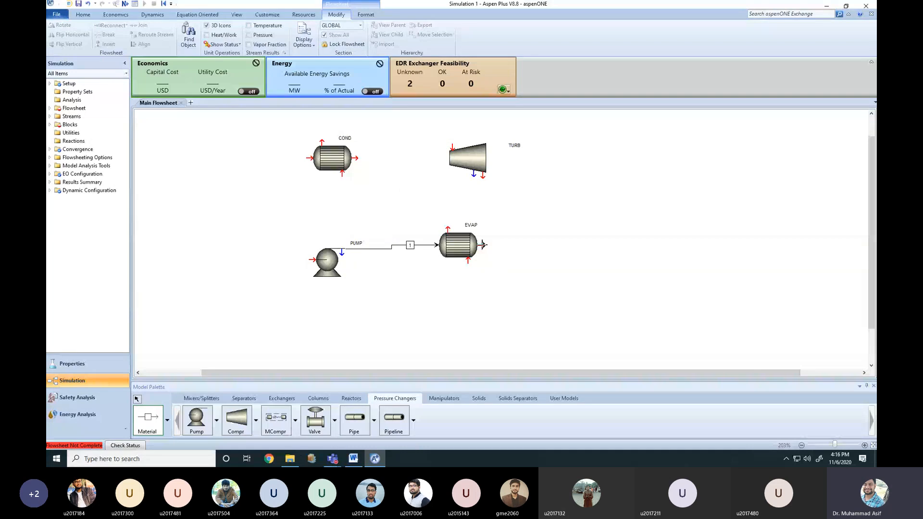
Connect the EVAP cold outlet to the TURB inlet with a material stream named 2
left_click(484, 245)
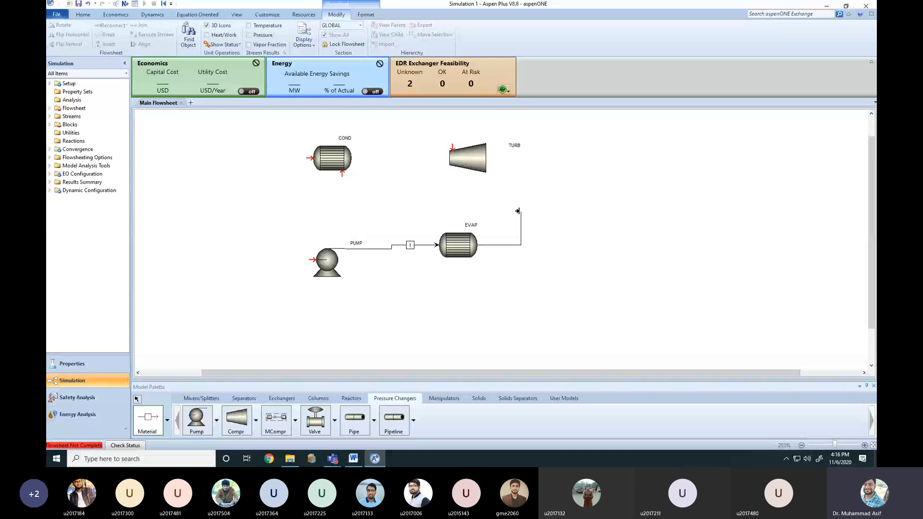
left_click(450, 143)
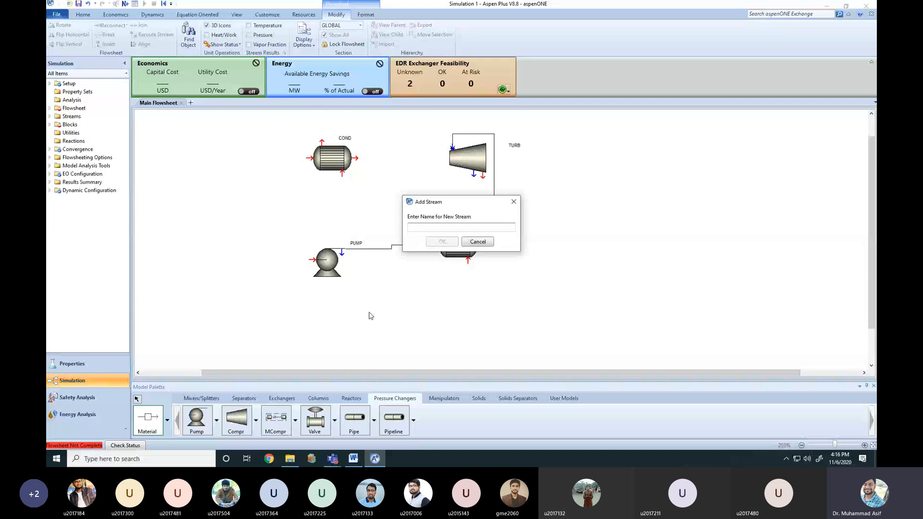
type("2")
left_click(442, 242)
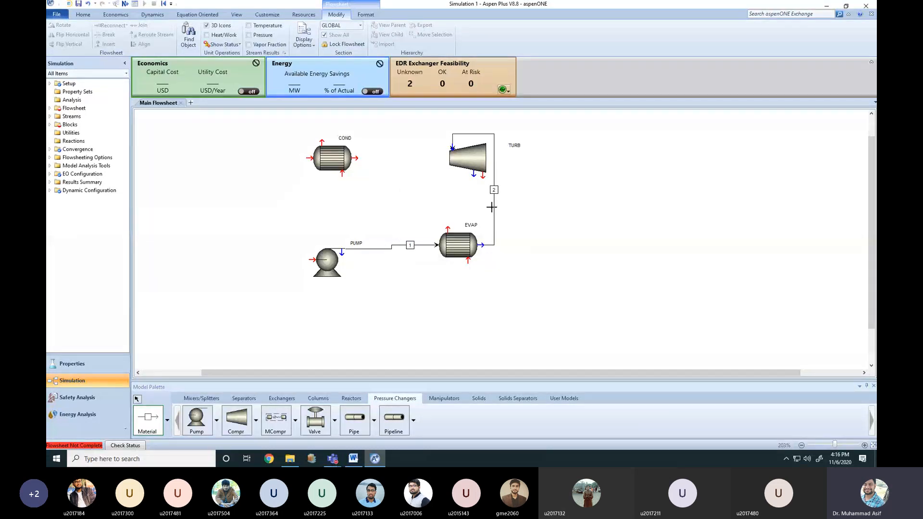
Connect the TURB outlet to the COND hot inlet with a material stream named 3
left_click(484, 176)
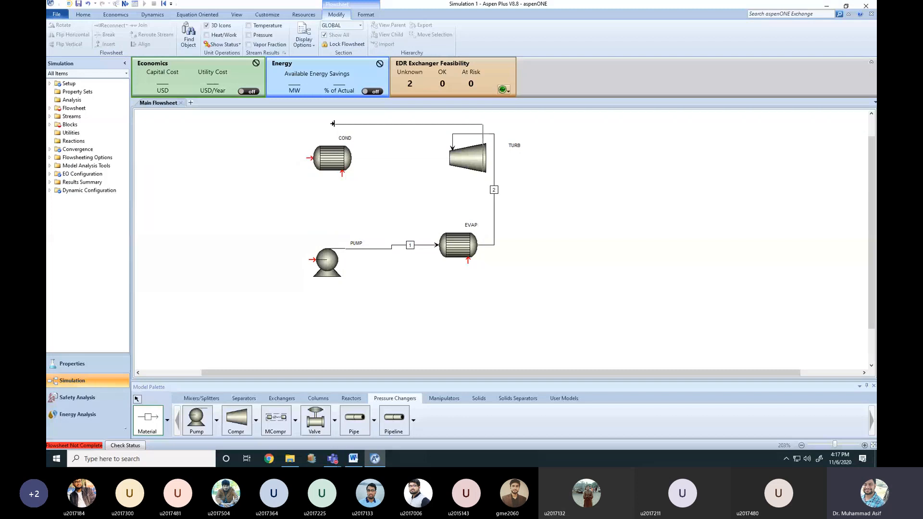
left_click(343, 177)
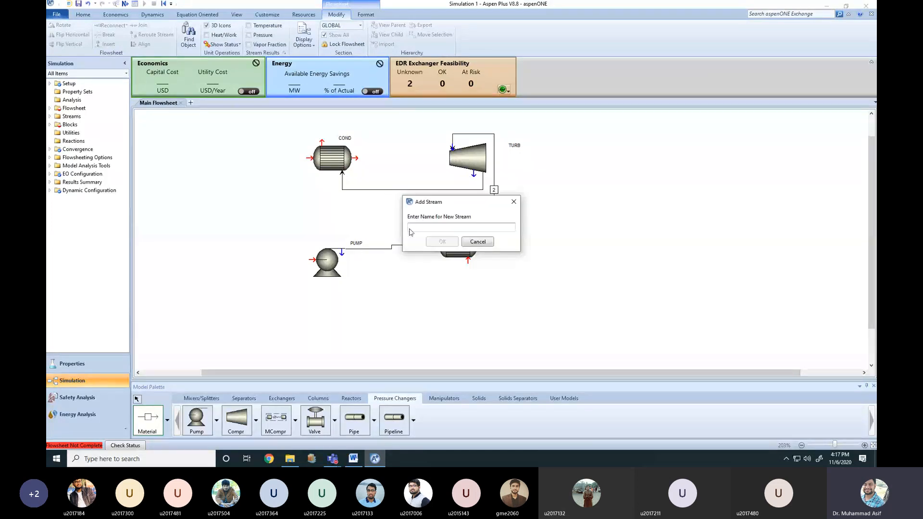
type("3")
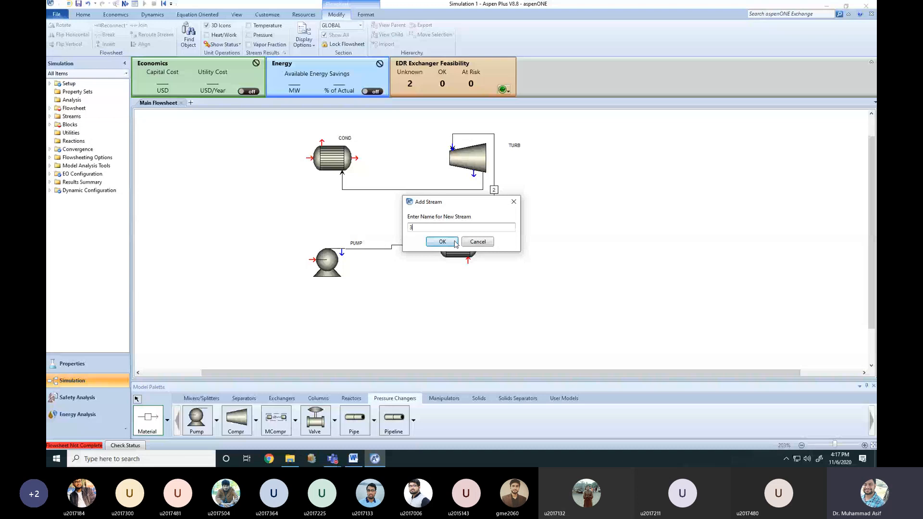
left_click(441, 242)
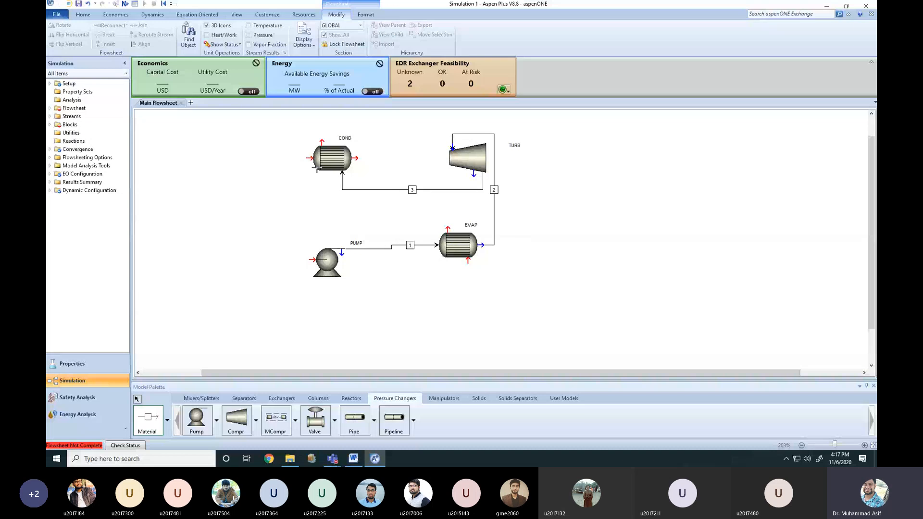
Connect the COND hot outlet to the PUMP inlet with a material stream named 4, closing the cycle
left_click(316, 167)
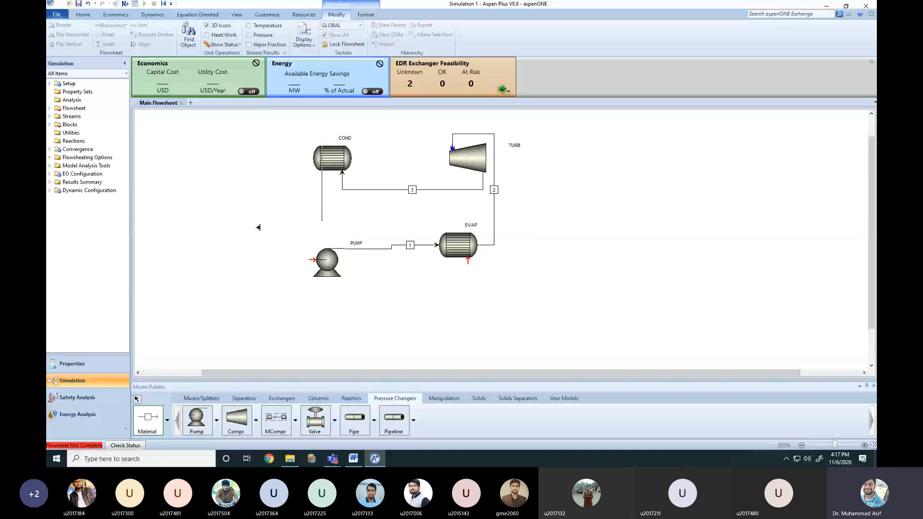
left_click(308, 258)
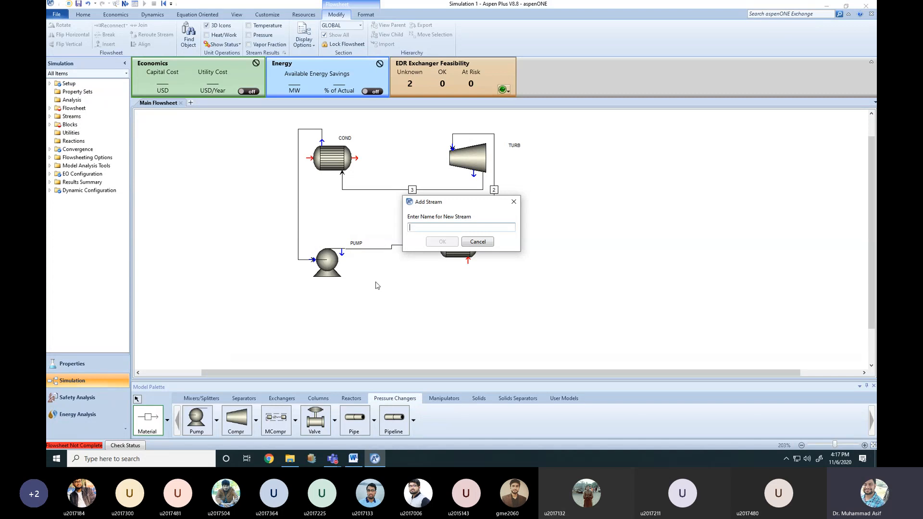
type("4")
left_click(443, 241)
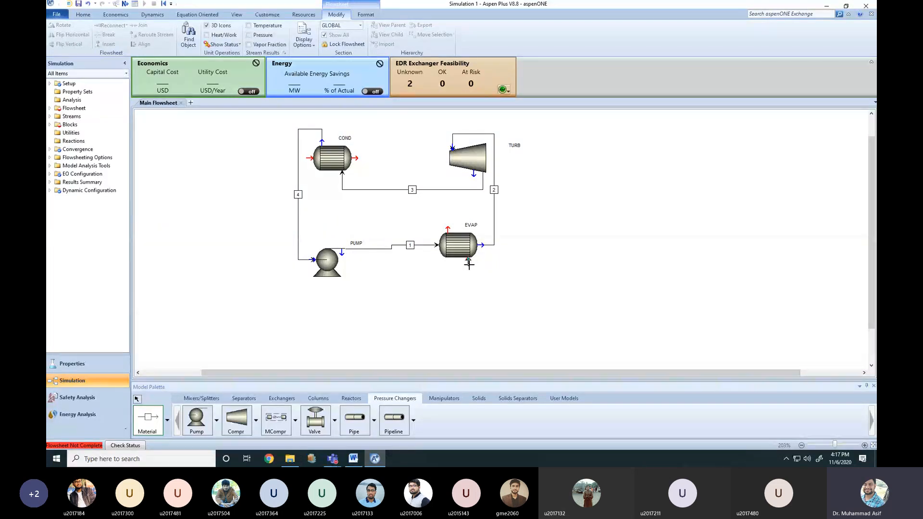
Add a feed material stream named HOTIN to the hot inlet of EVAP
left_click(468, 262)
left_click(476, 299)
left_click(500, 303)
type("HO")
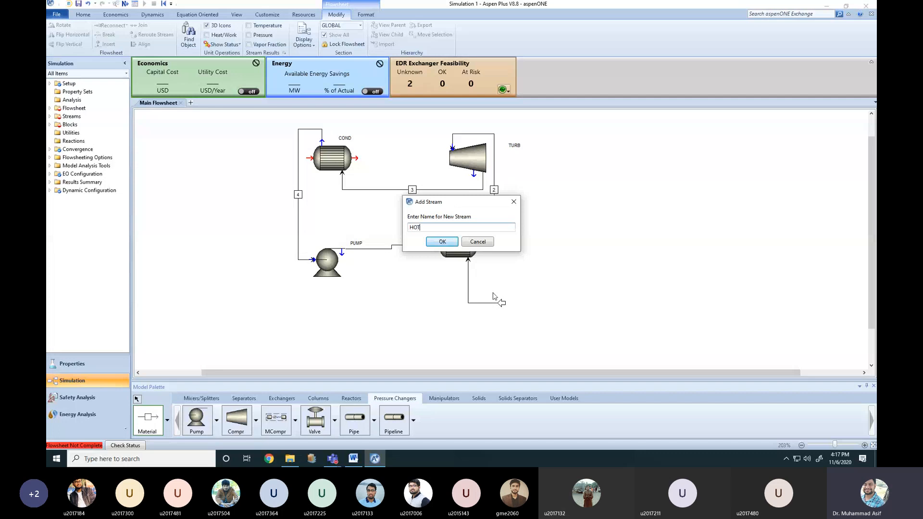
type("TIN")
left_click(448, 241)
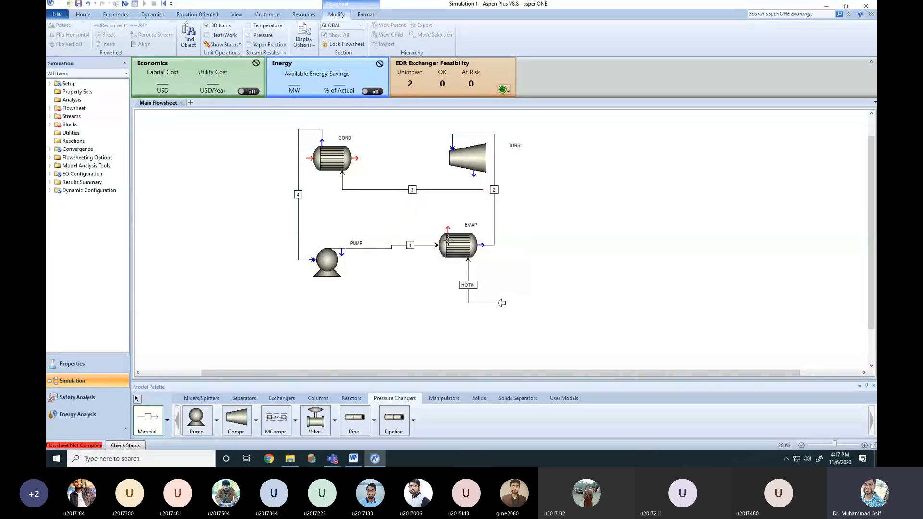
Add a product material stream named HOTOUT from the hot outlet of EVAP
left_click(448, 226)
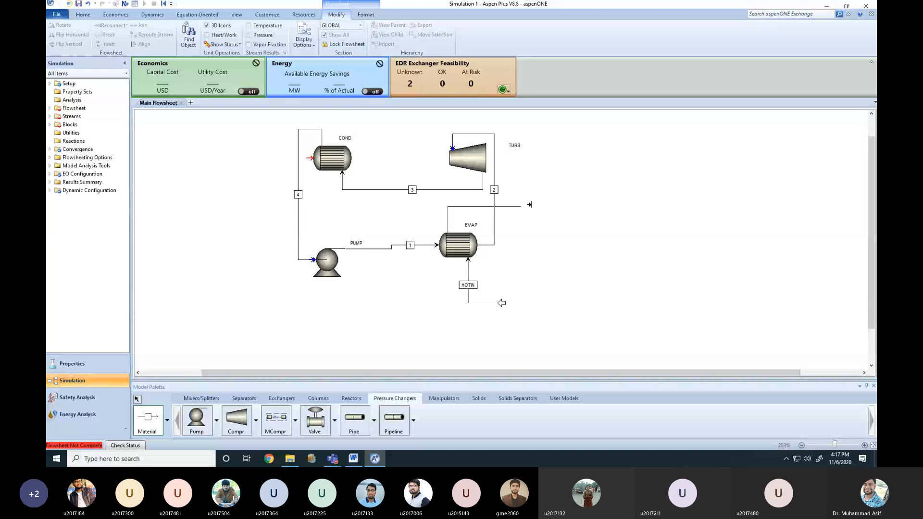
left_click(564, 206)
type("HOTOUT")
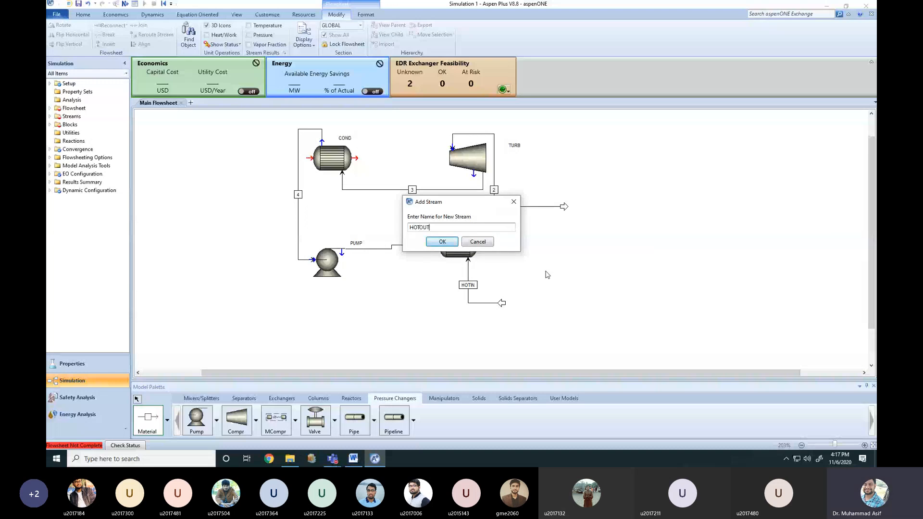
key("Return")
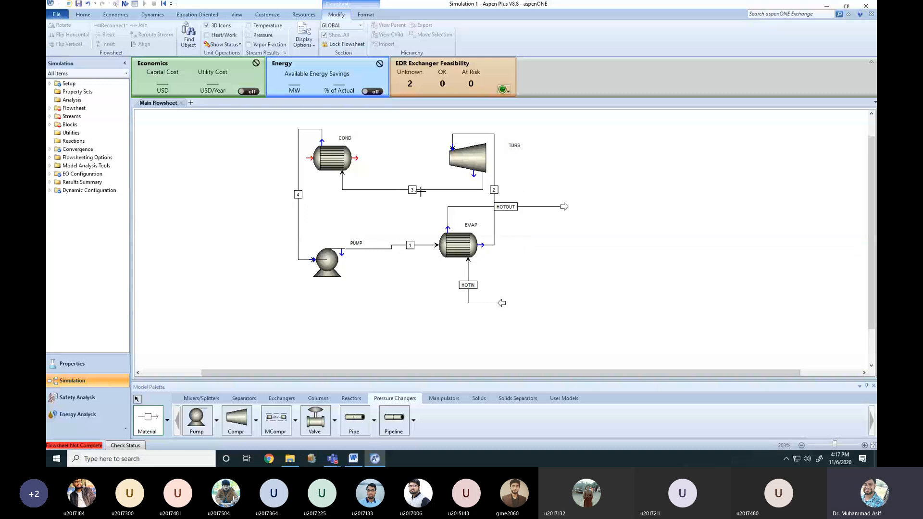
Add a feed material stream named COLDIN to the cold inlet of COND
left_click(304, 158)
left_click(244, 153)
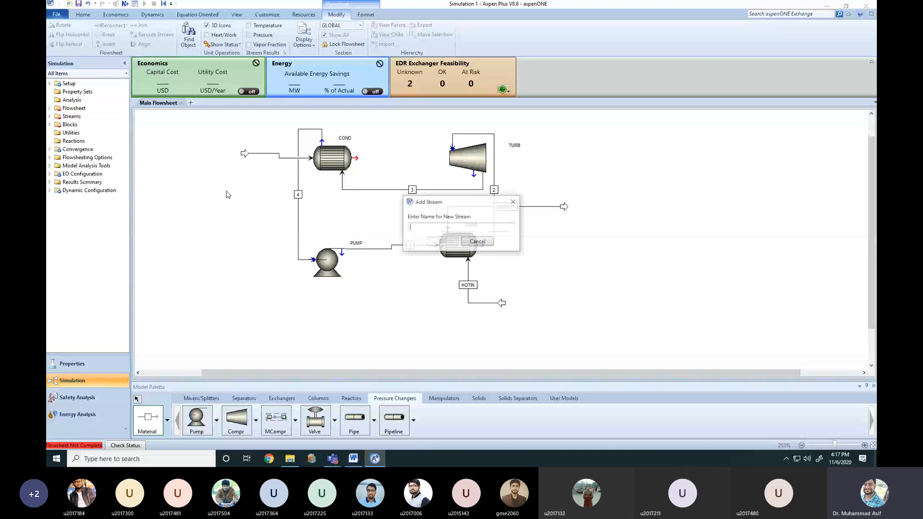
type("COLD")
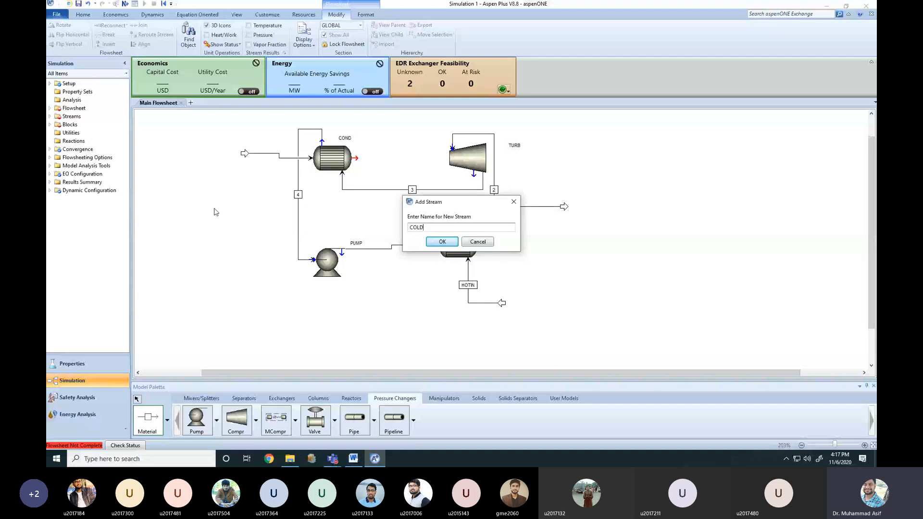
type("IN")
key("Return")
Add a product material stream named COLDOUT from the cold outlet of COND, and select the EVAP block
left_click(356, 158)
left_click(407, 125)
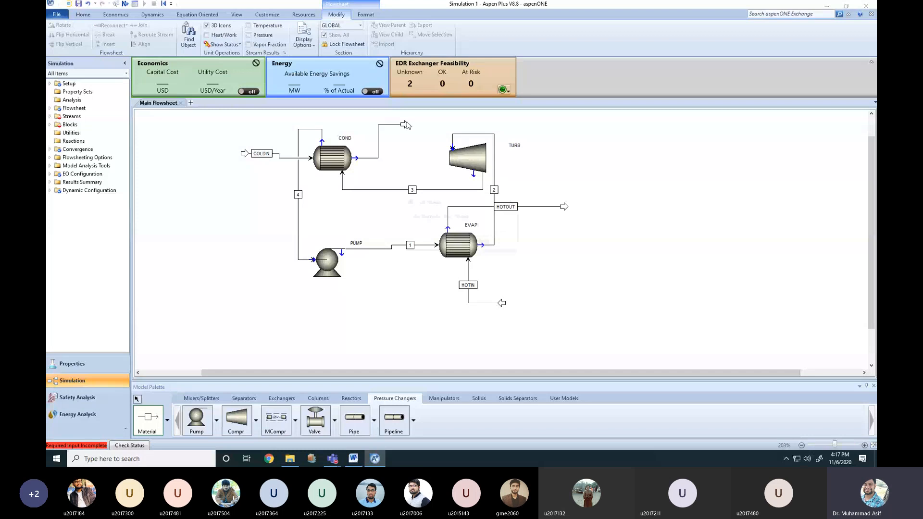
type("COLDOUT")
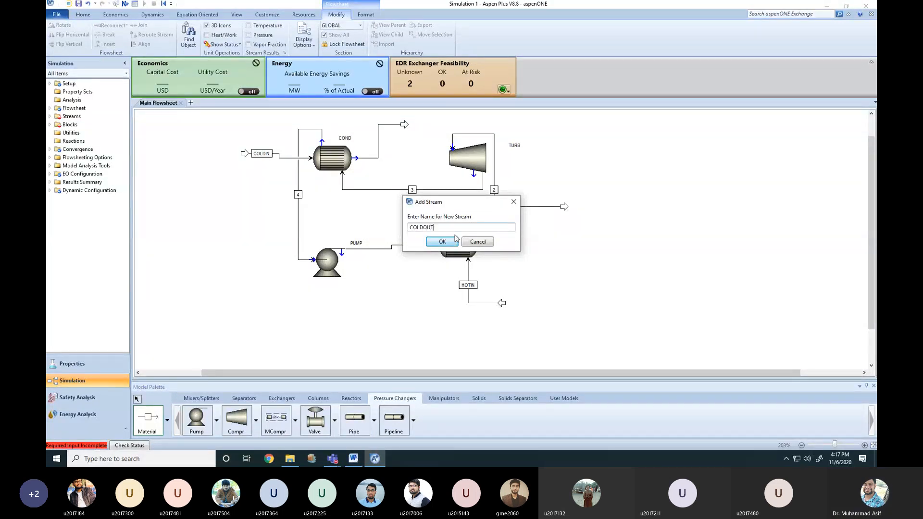
left_click(442, 242)
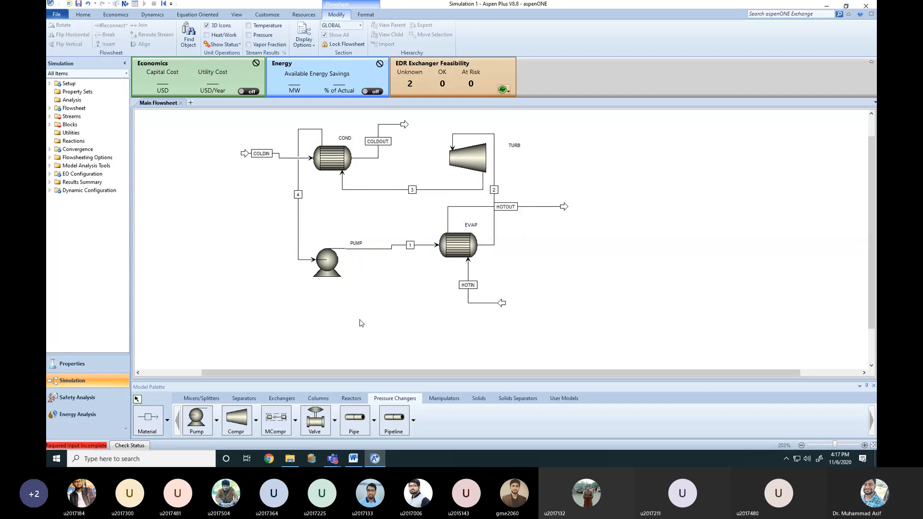
left_click(470, 254)
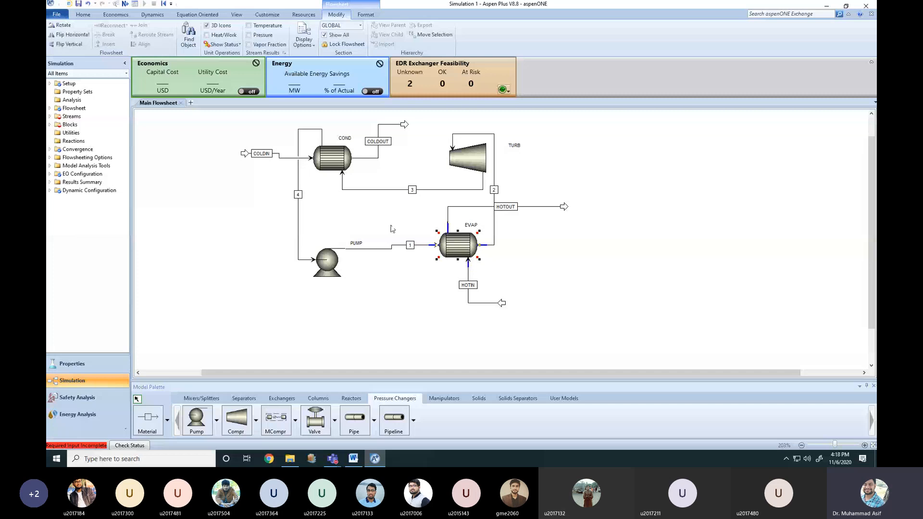
Flip the EVAP block horizontally, and flip the TURB block horizontally as well
left_click(66, 44)
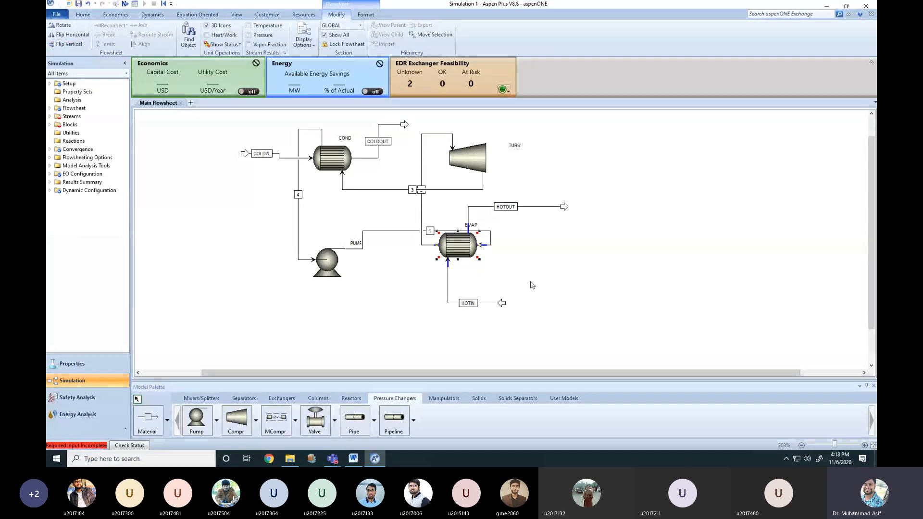
left_click(532, 278)
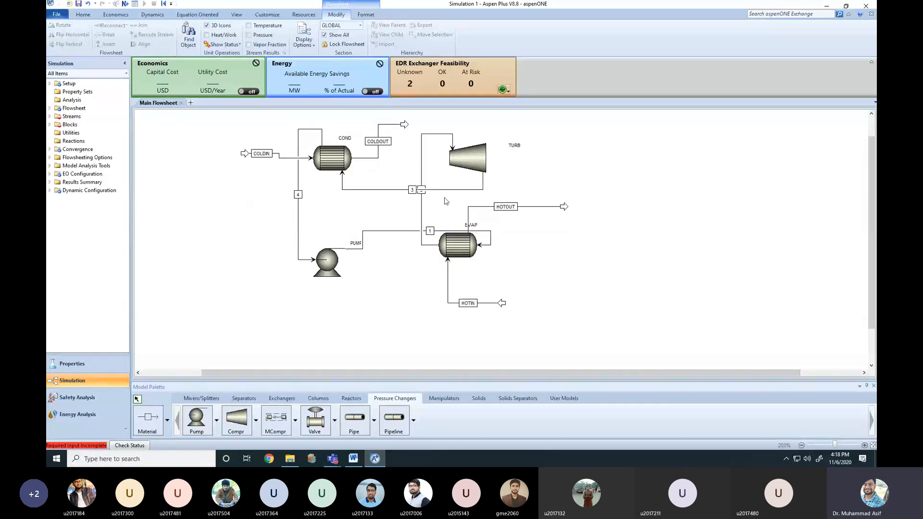
left_click(454, 171)
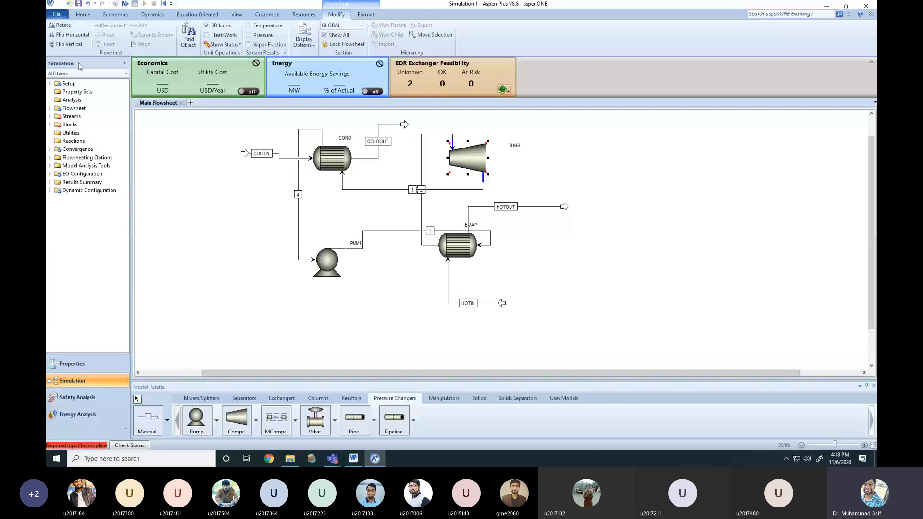
left_click(72, 35)
left_click(575, 265)
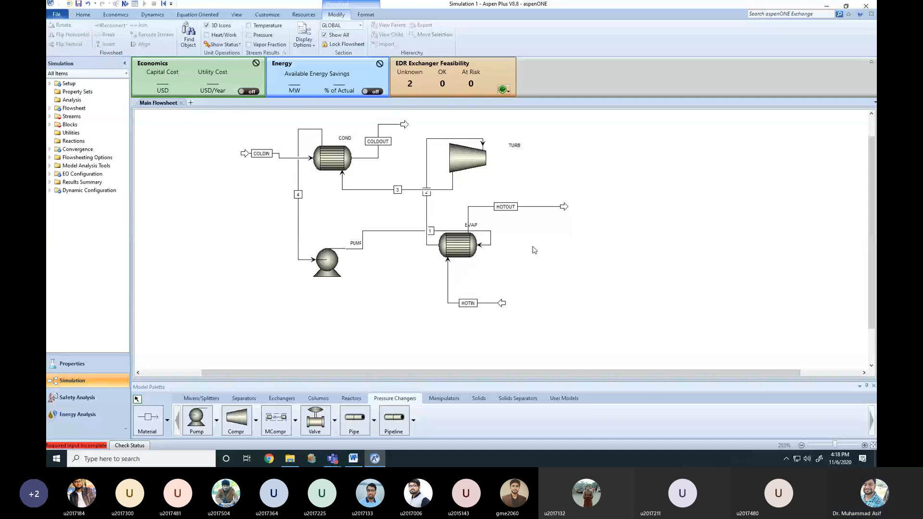
Flip EVAP horizontally again and move the end of the HOTOUT stream inward, clear of stream 2
left_click(456, 249)
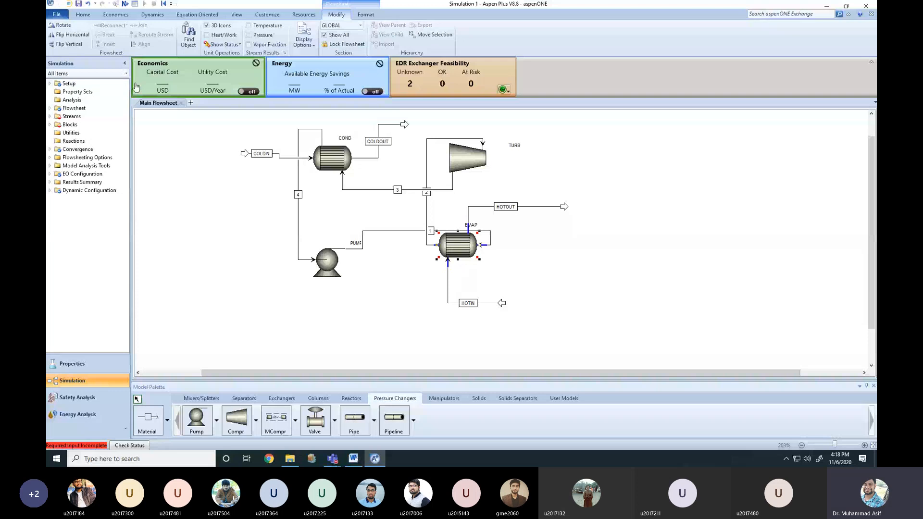
left_click(69, 35)
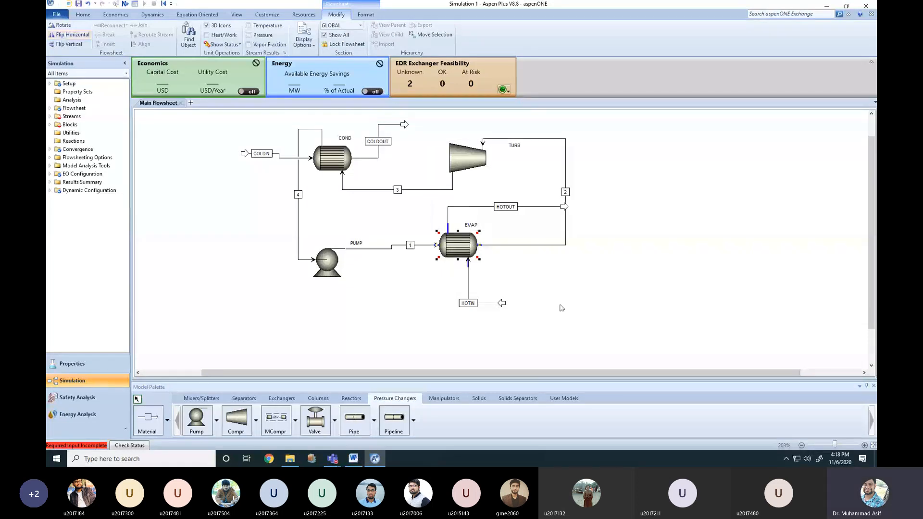
left_click(590, 307)
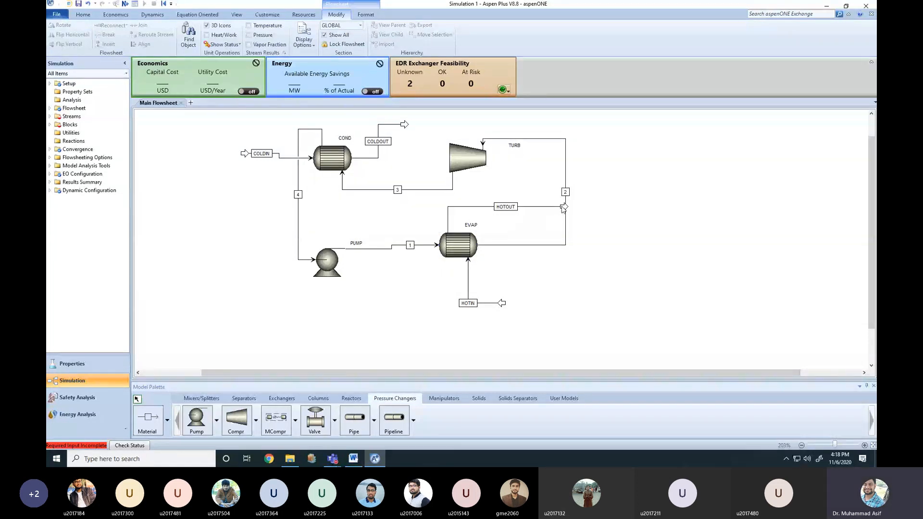
left_click_drag(563, 209, 520, 201)
left_click(572, 291)
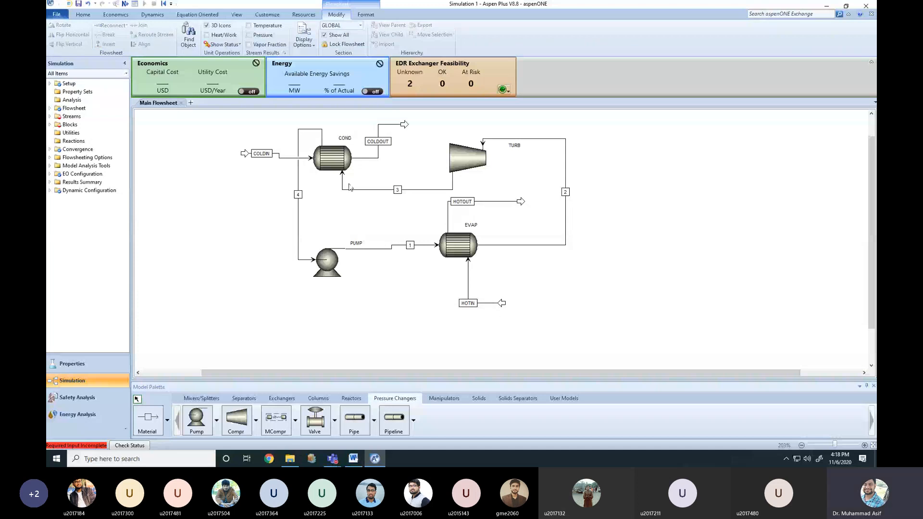
Flip the COND block vertically and move the end of the COLDOUT stream to below the condenser outlet
left_click(328, 161)
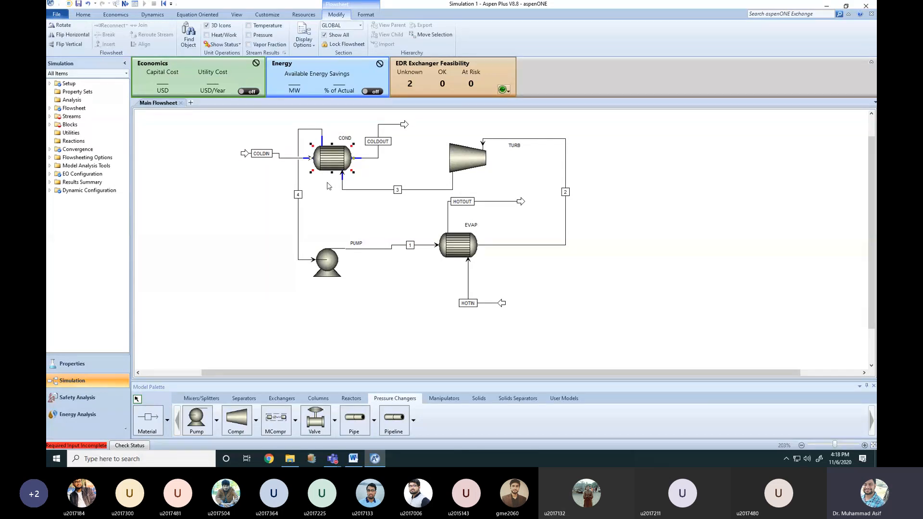
left_click(68, 44)
left_click(189, 246)
left_click_drag(404, 126, 379, 198)
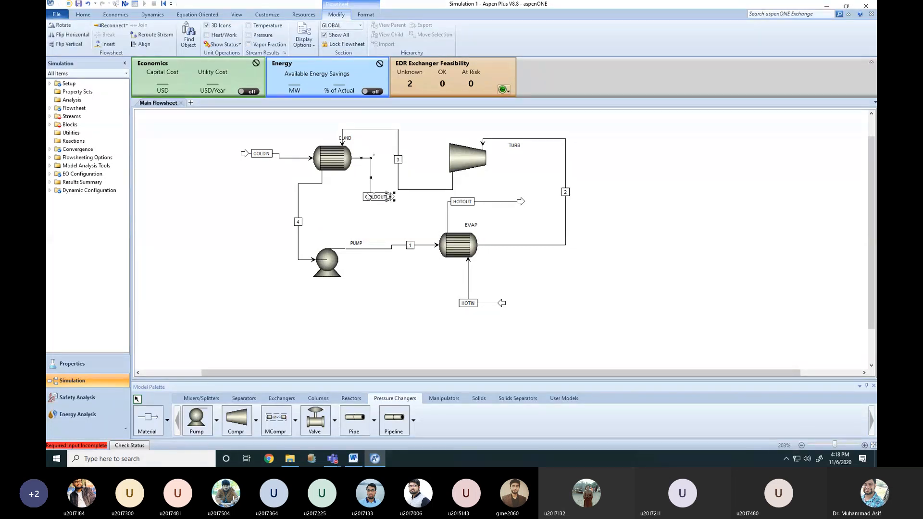
left_click(377, 203)
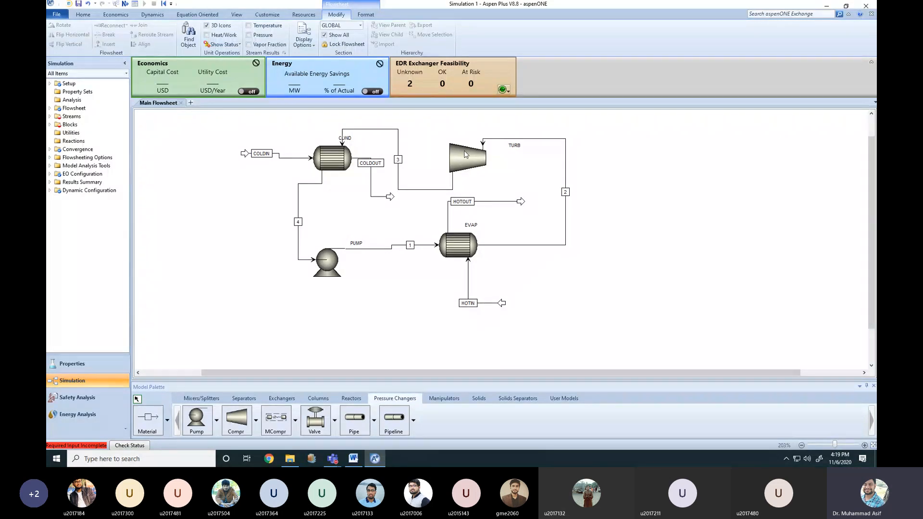
Specify the PUMP block with a discharge pressure of 5 bar
left_click(326, 260)
double_click(325, 259)
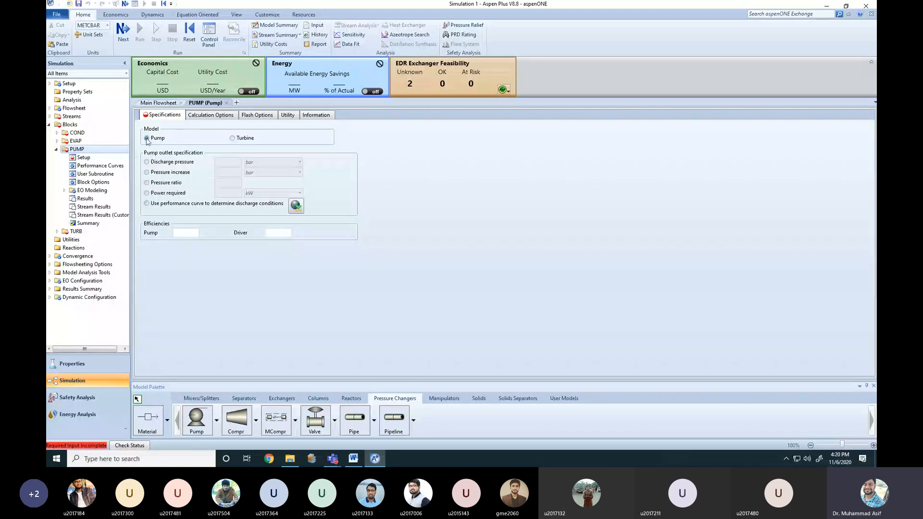
left_click(147, 162)
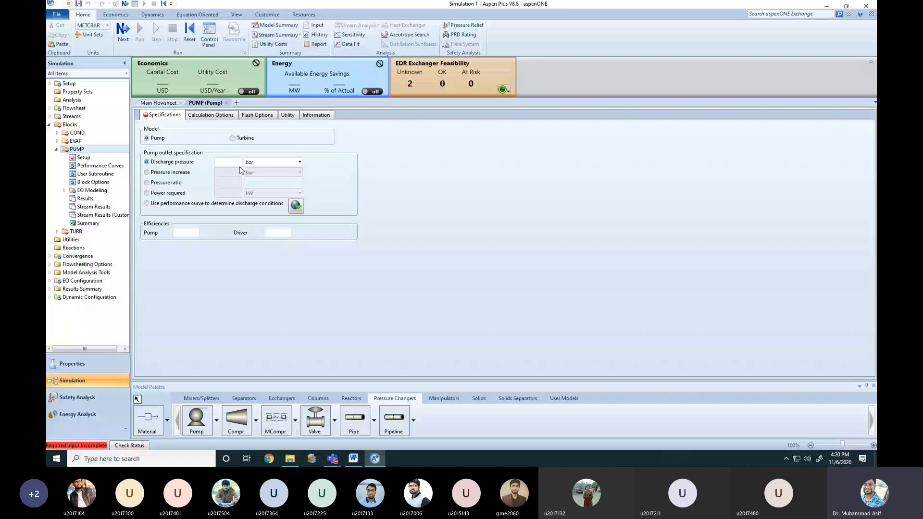
left_click(228, 162)
type("5")
left_click(461, 229)
Rename stream 1 between PUMP and EVAP on the main flowsheet as R245FA
left_click(159, 103)
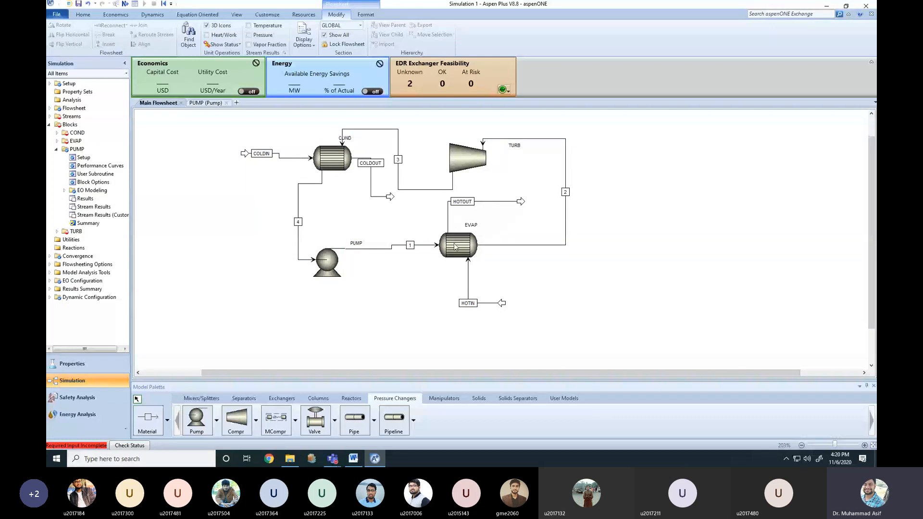
left_click(403, 245)
right_click(404, 247)
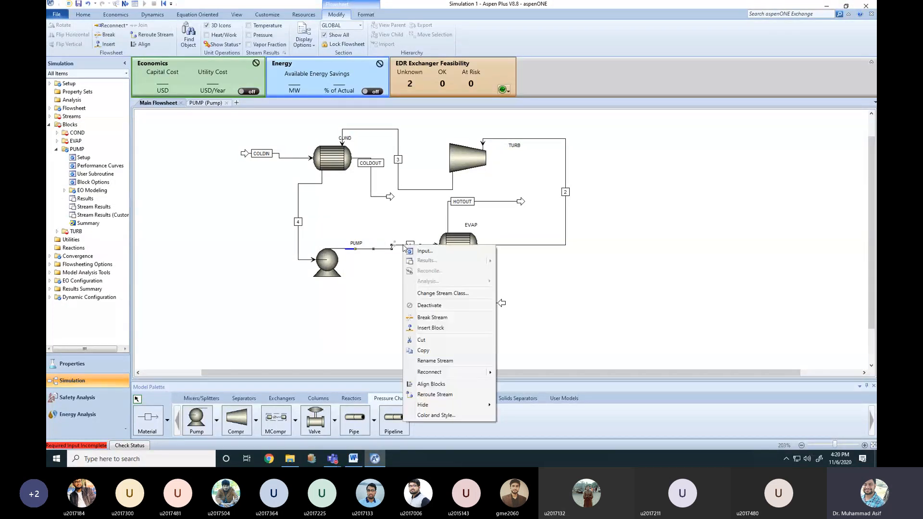
left_click(432, 362)
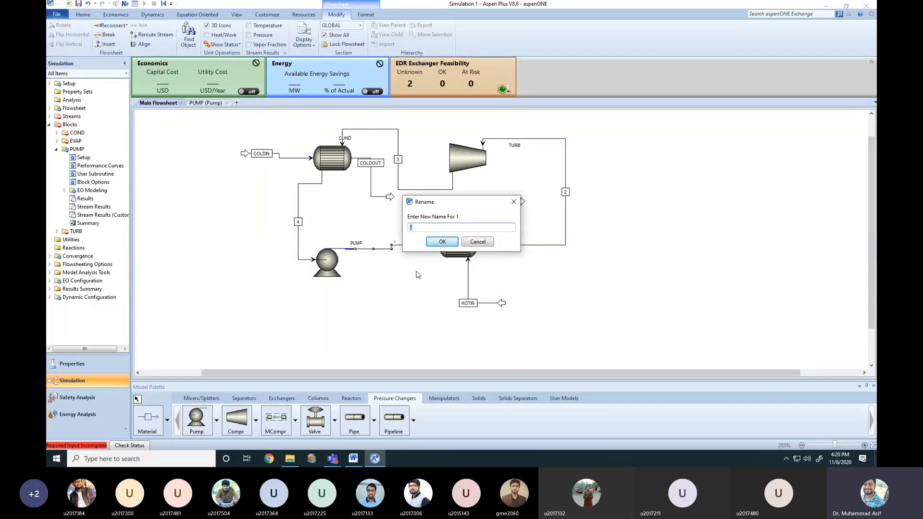
type("R245FA")
left_click(453, 243)
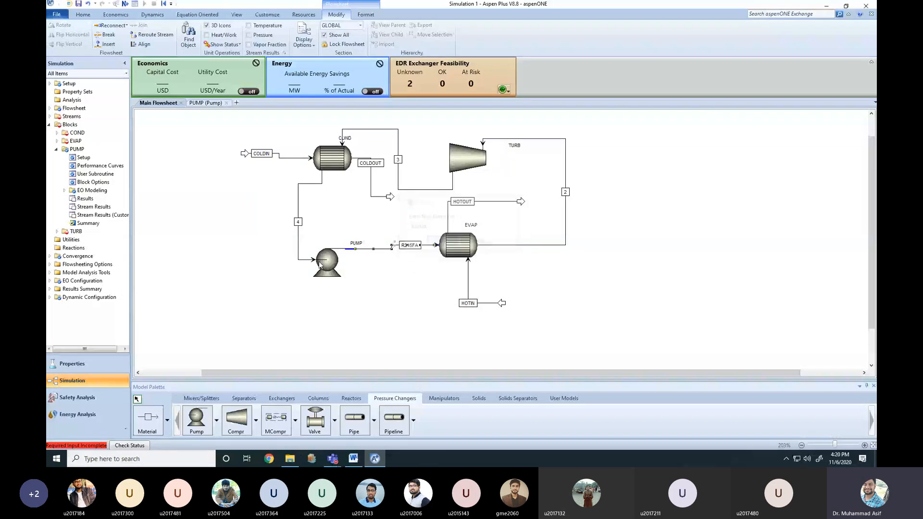
left_click(412, 253)
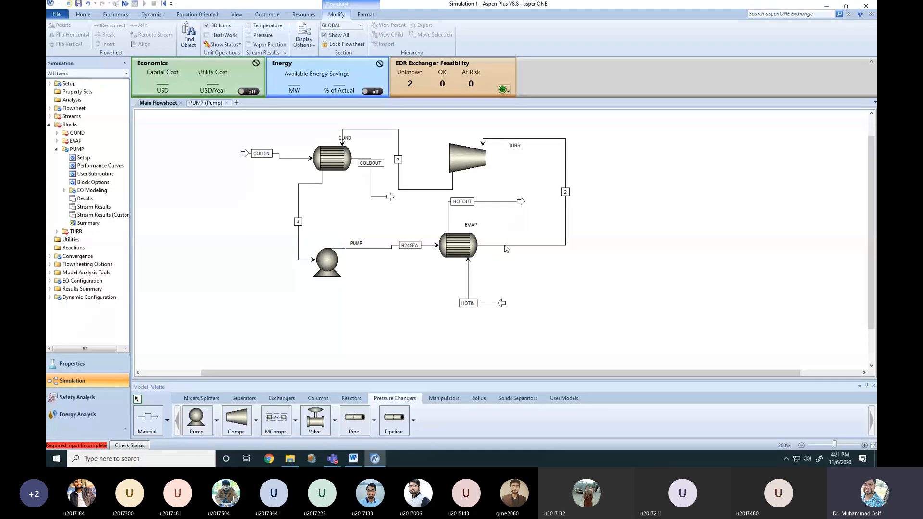
Set the EVAP exchanger specification to Cold stream outlet degrees superheat with a value of 0 C
double_click(462, 246)
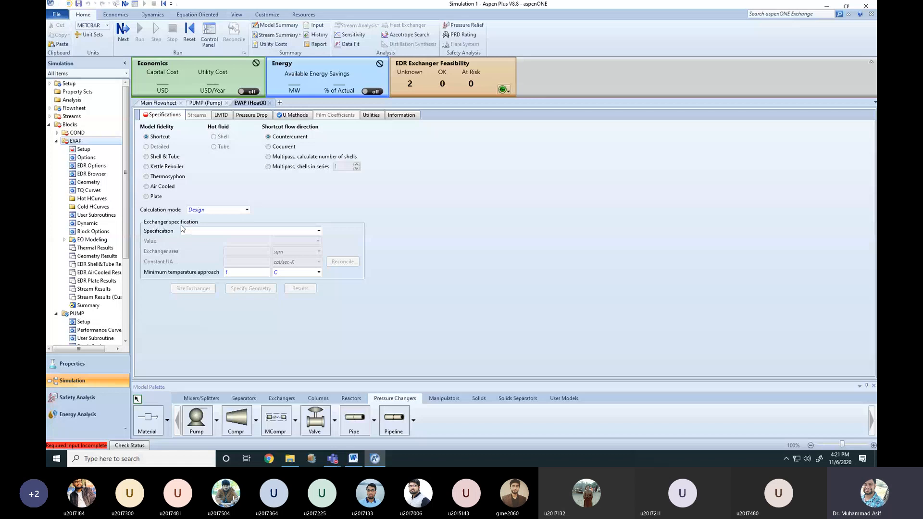
left_click(319, 232)
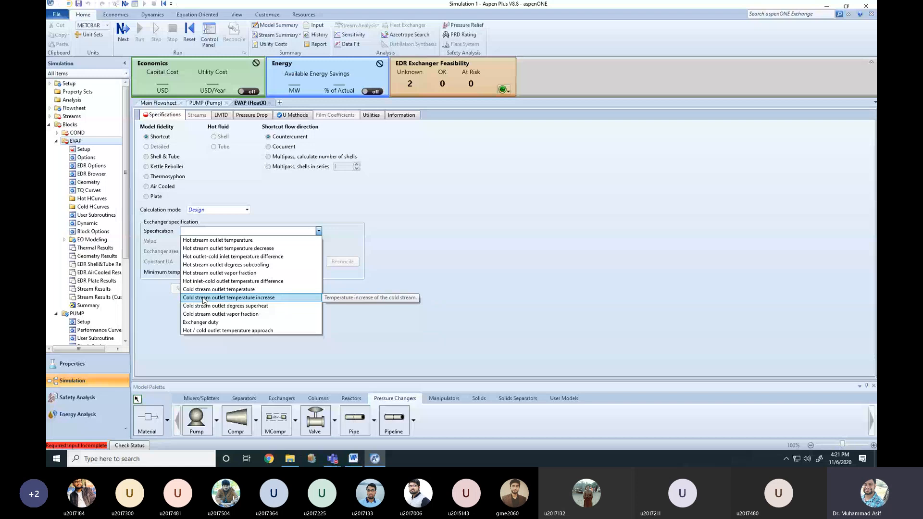
left_click(232, 309)
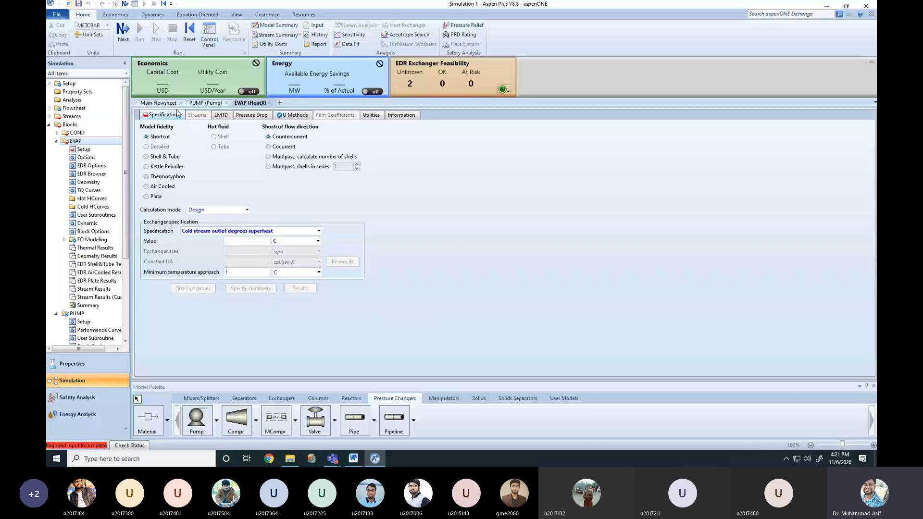
left_click(158, 103)
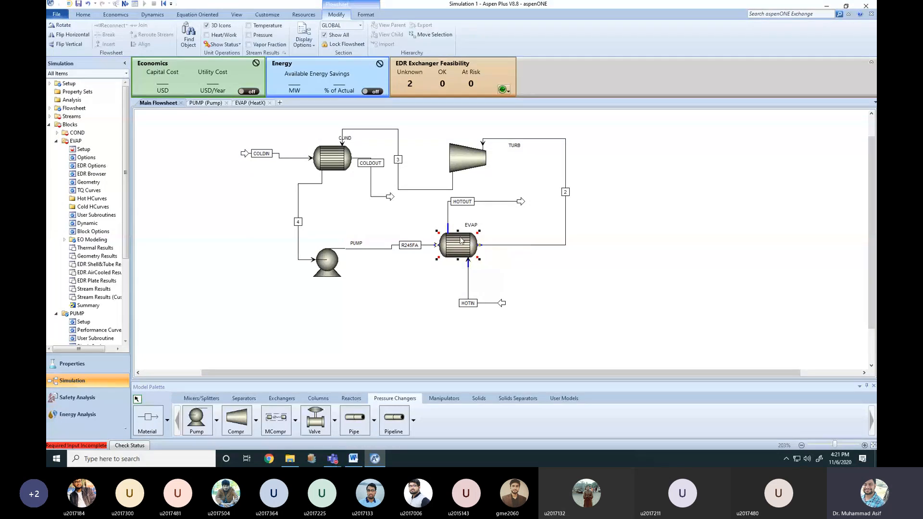
left_click(519, 245)
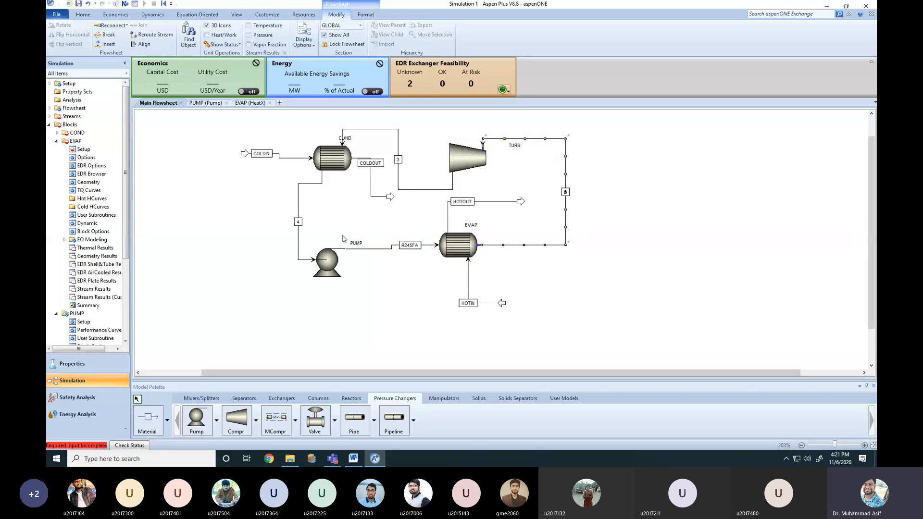
left_click(250, 102)
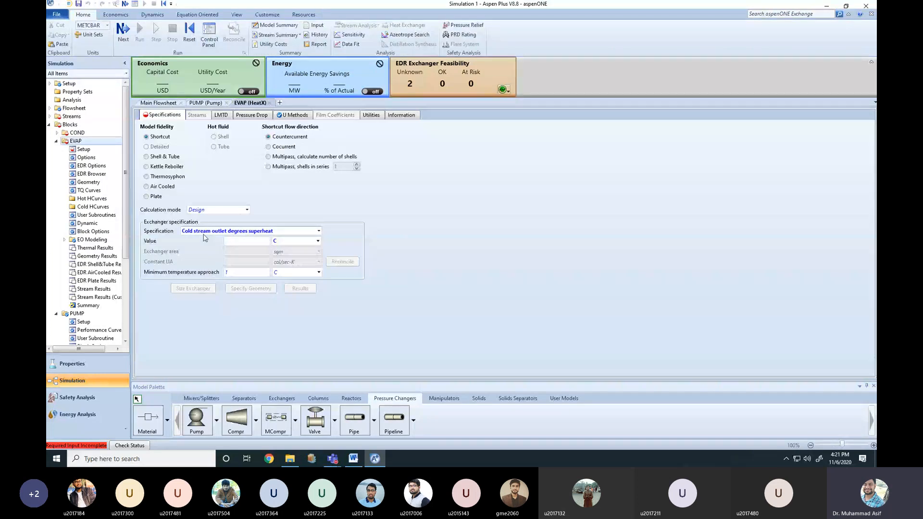
left_click(243, 240)
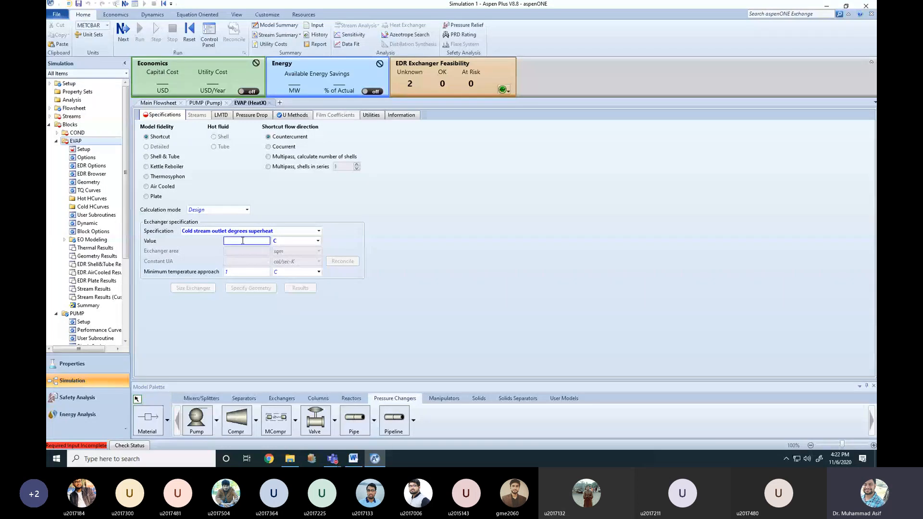
left_click(272, 358)
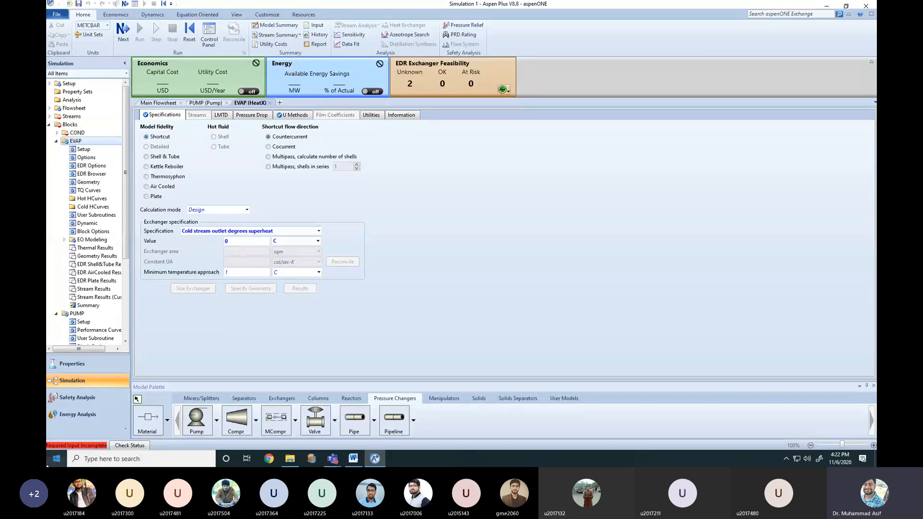
Open Paint and sketch two diagram axes with a dome-shaped saturation curve using the Pencil
left_click(56, 459)
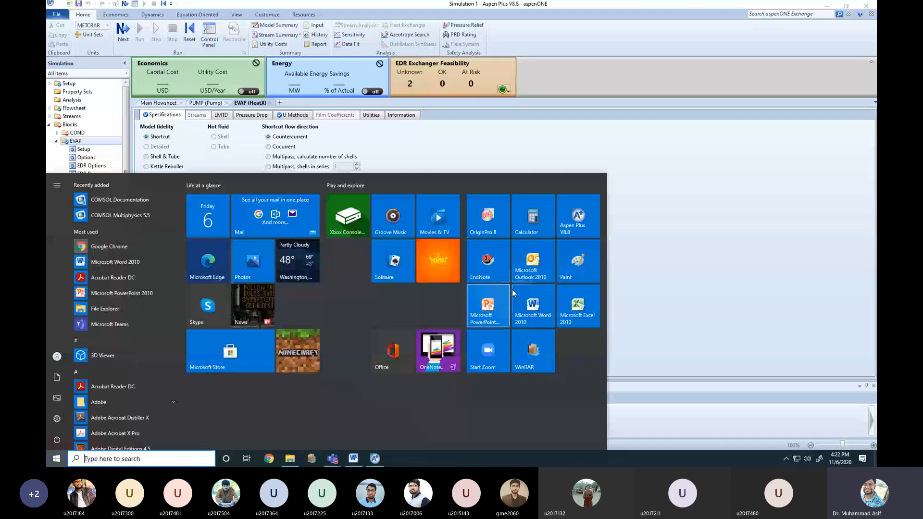
left_click(570, 266)
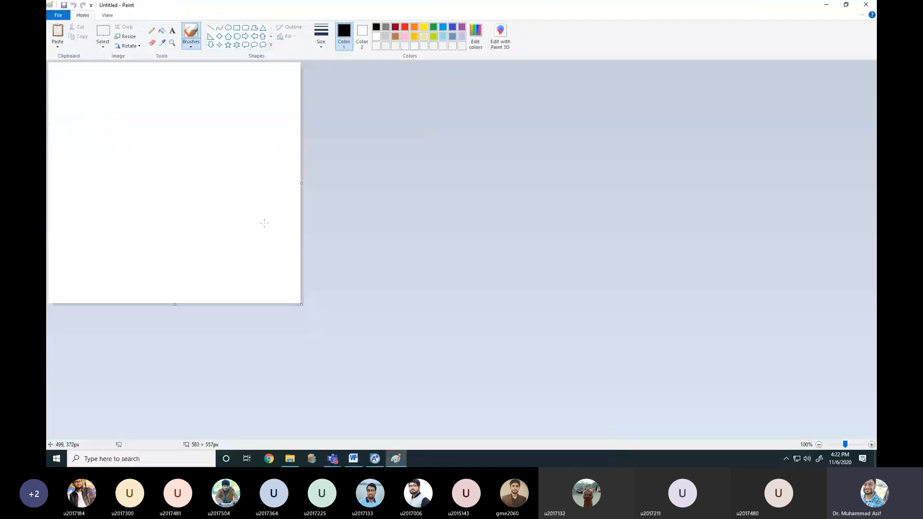
left_click(152, 33)
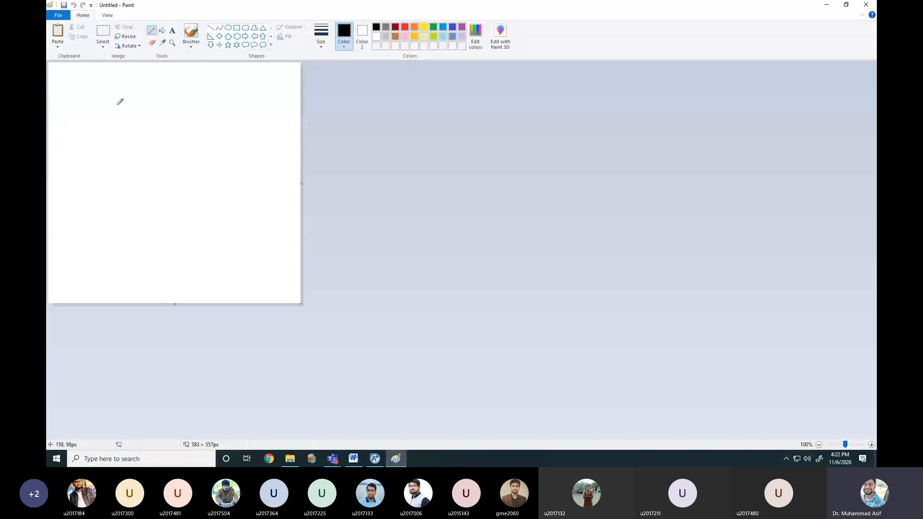
mouse_move(116, 105)
left_mouse_down()
mouse_move(118, 178)
mouse_move(239, 185)
left_mouse_up()
mouse_move(127, 176)
left_mouse_down()
mouse_move(175, 114)
mouse_move(202, 174)
left_mouse_up()
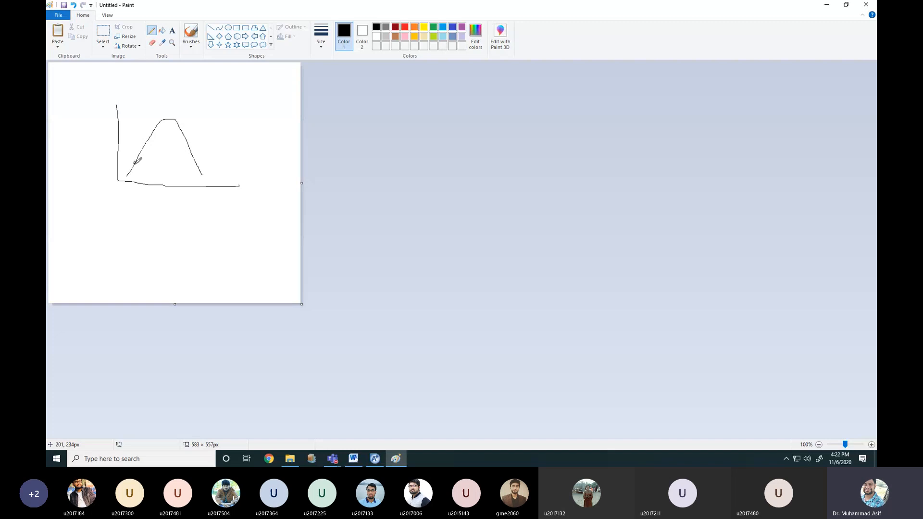
Draw the closed cycle path over the dome: up its lower flank, across near the peak, down, and back to the start
left_click_drag(135, 153, 138, 133)
left_click_drag(140, 131, 201, 120)
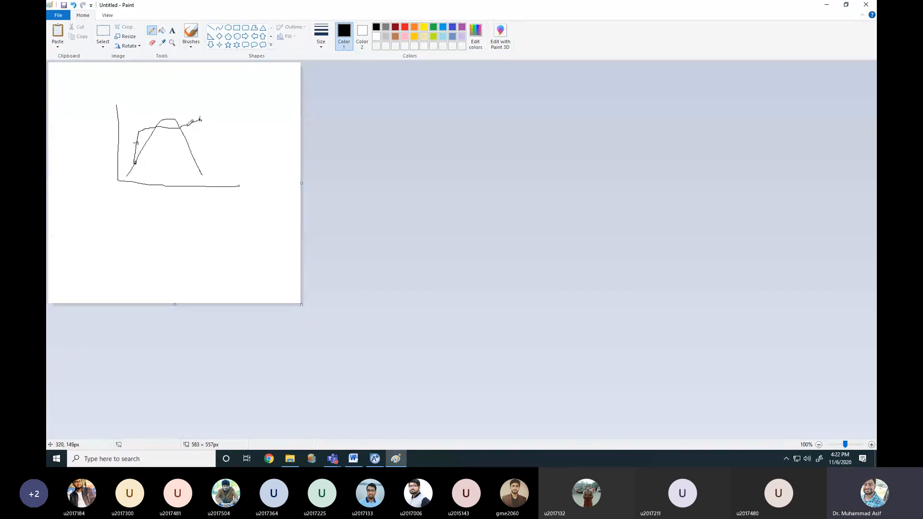
left_click_drag(180, 100, 180, 114)
mouse_move(181, 105)
left_mouse_down()
mouse_move(201, 103)
mouse_move(185, 106)
mouse_move(181, 126)
left_mouse_up()
left_click_drag(180, 128, 185, 160)
left_click_drag(181, 162, 136, 162)
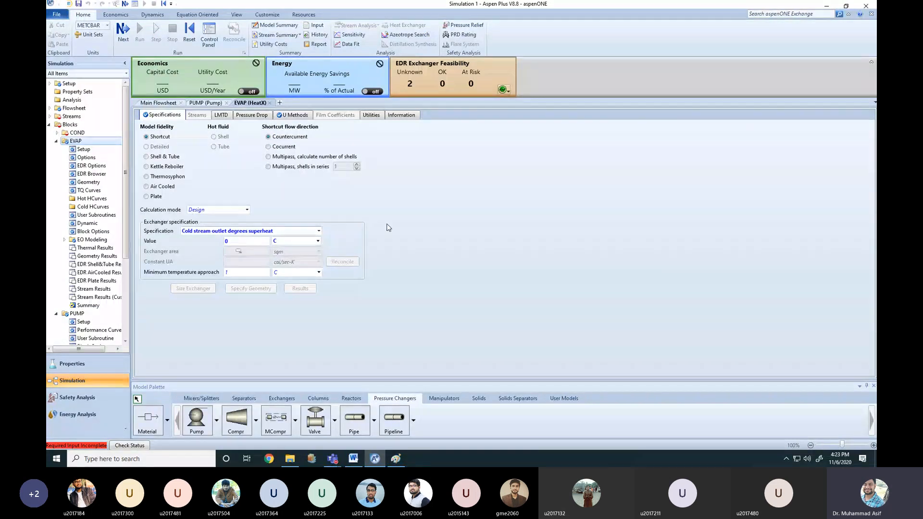
Configure the TURB block as a Turbine of type Isentropic with an isentropic efficiency of 1
left_click(164, 103)
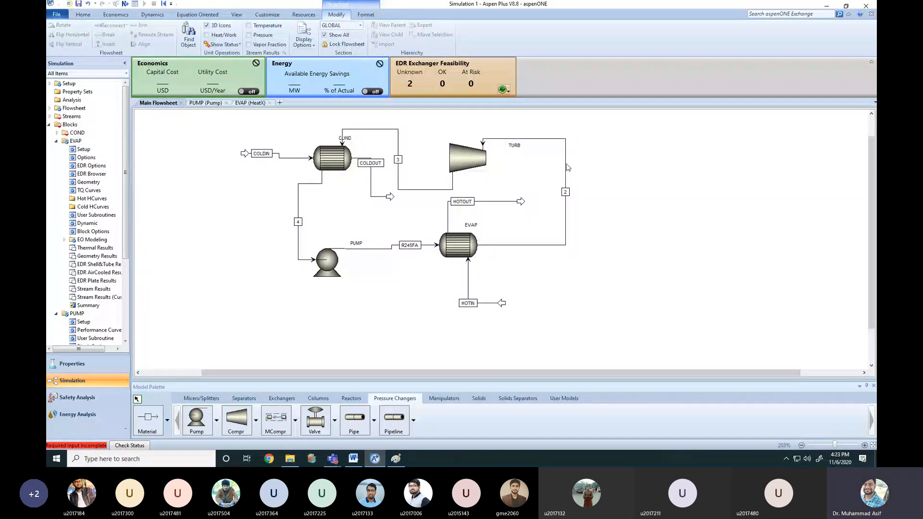
double_click(466, 155)
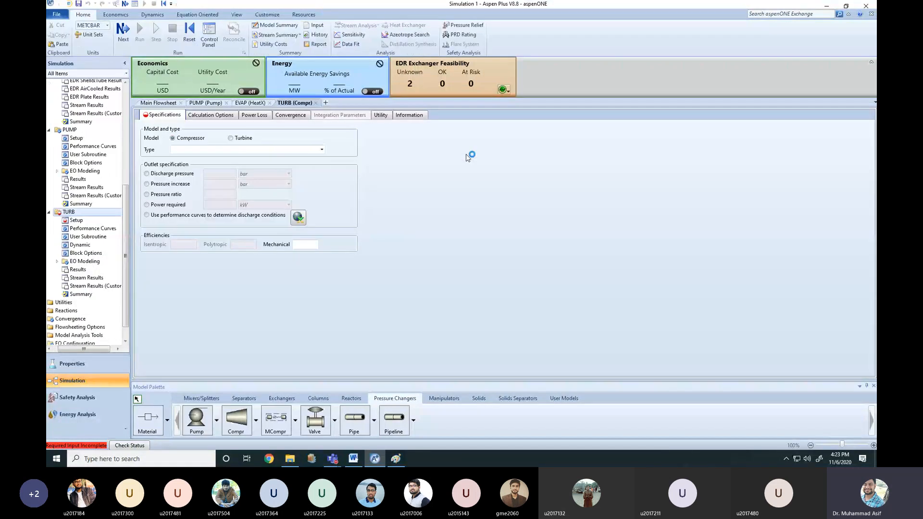
left_click(230, 139)
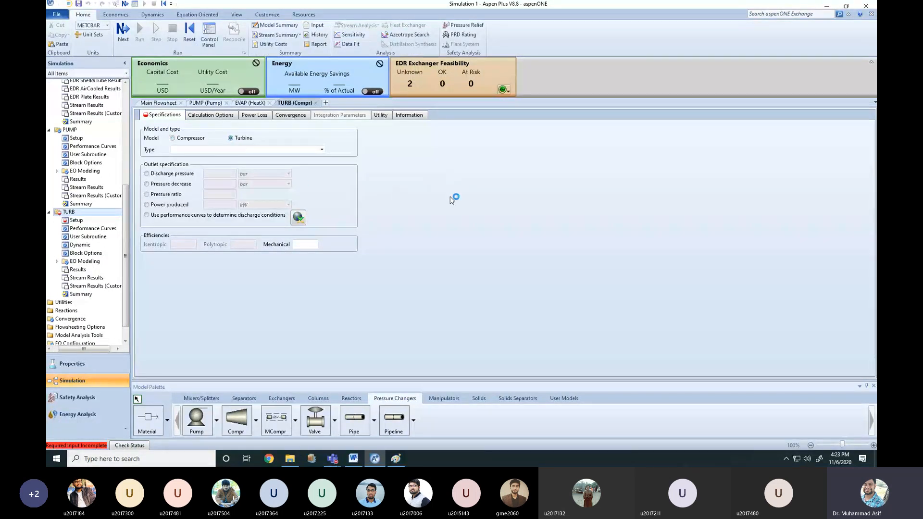
left_click(313, 151)
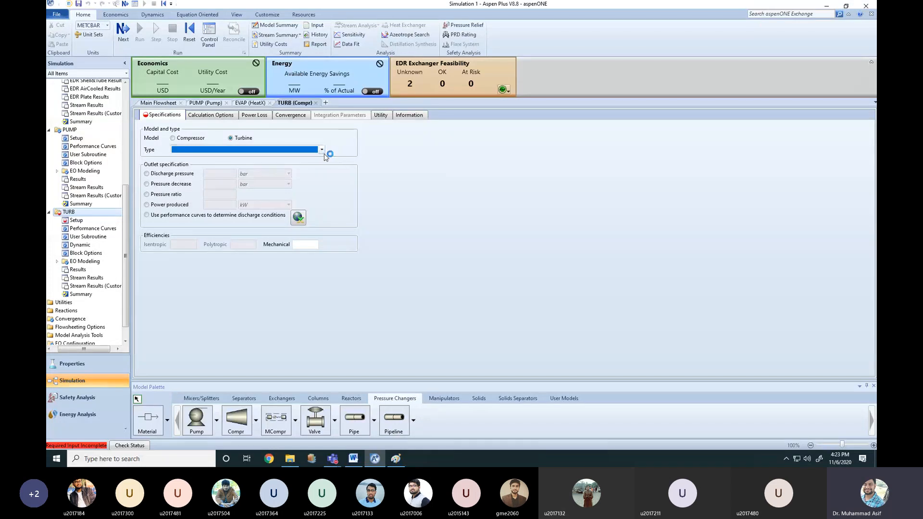
left_click(215, 159)
left_click(185, 244)
type("1")
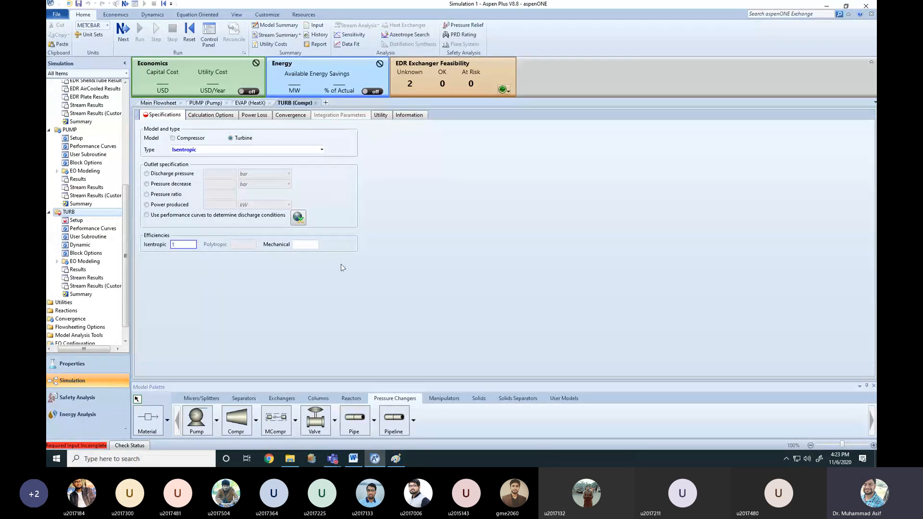
left_click(249, 308)
Set the TURB outlet specification to a discharge pressure of 2 bar and return to the main flowsheet
left_click(147, 174)
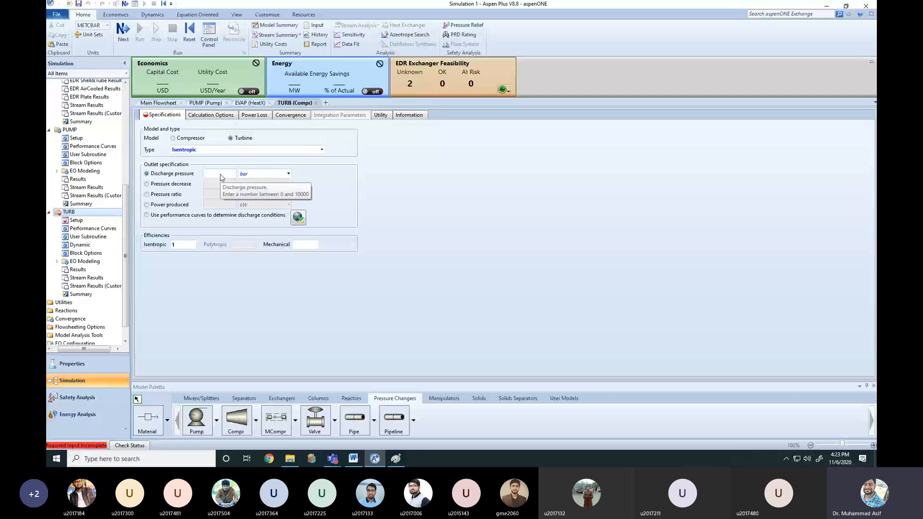
left_click(220, 174)
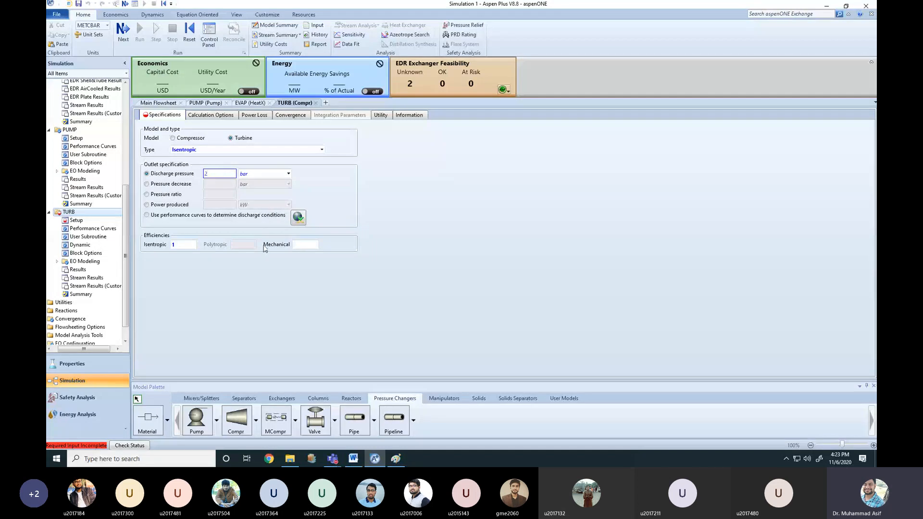
key("Return")
left_click(158, 103)
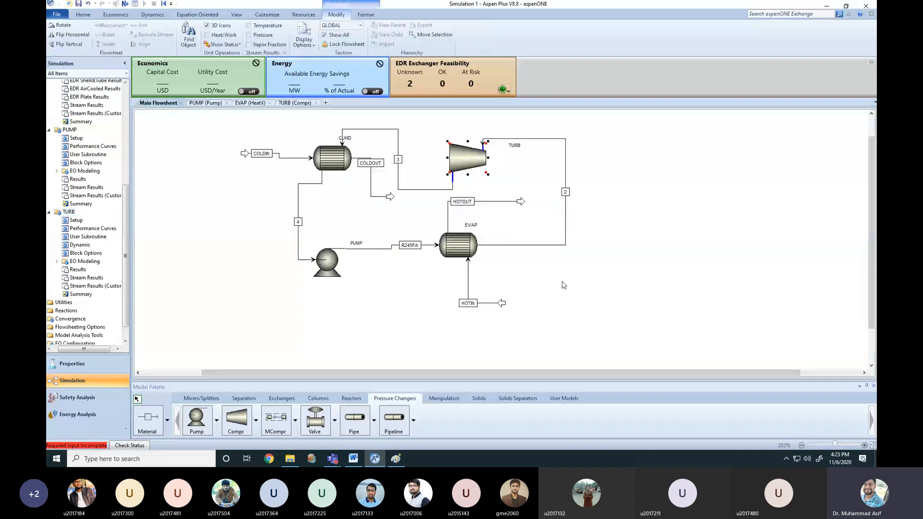
left_click(564, 285)
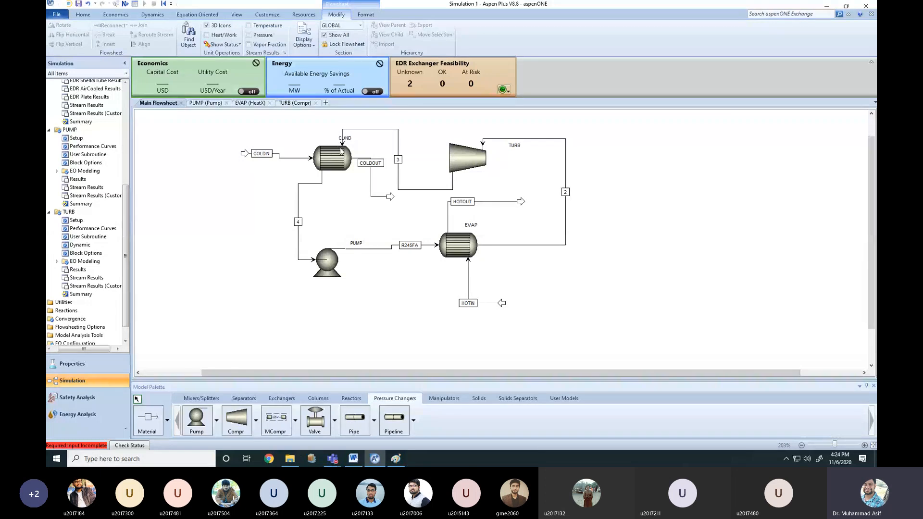
Switch to Paint to review the sketched cycle diagram and return to Aspen Plus
left_click(323, 178)
left_click(396, 459)
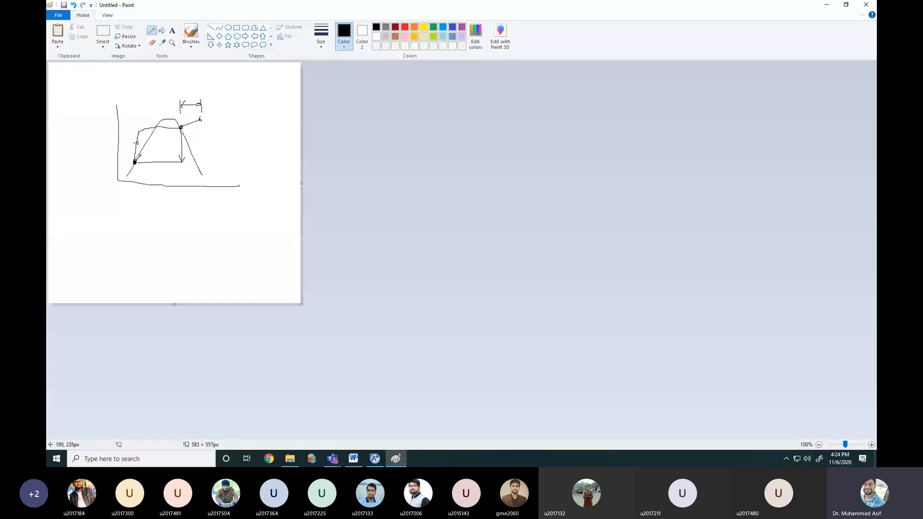
left_click(375, 459)
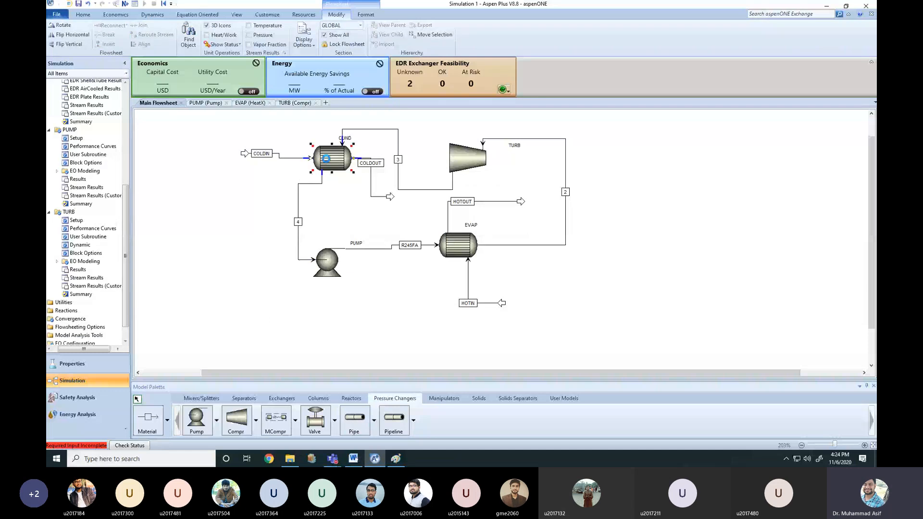
Set the COND exchanger specification to Hot stream outlet degrees subcooling with a value of 0 C
double_click(328, 162)
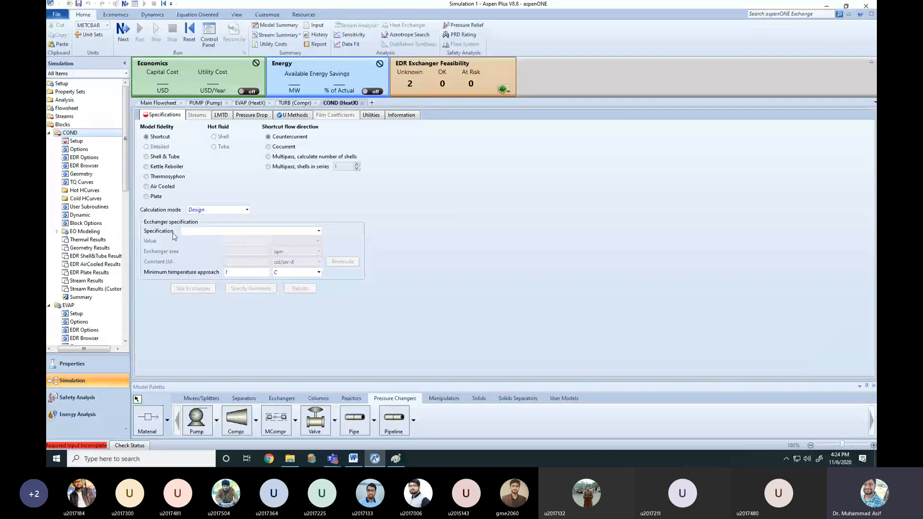
left_click(319, 231)
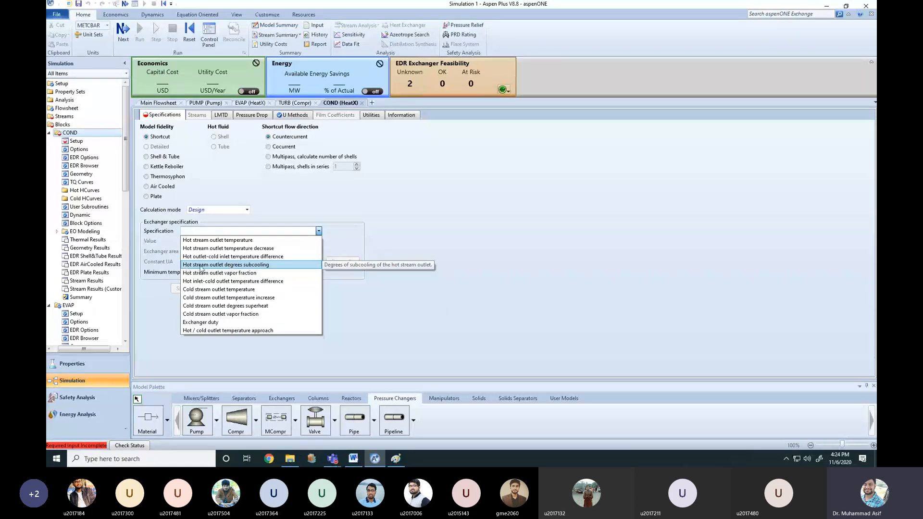
left_click(235, 265)
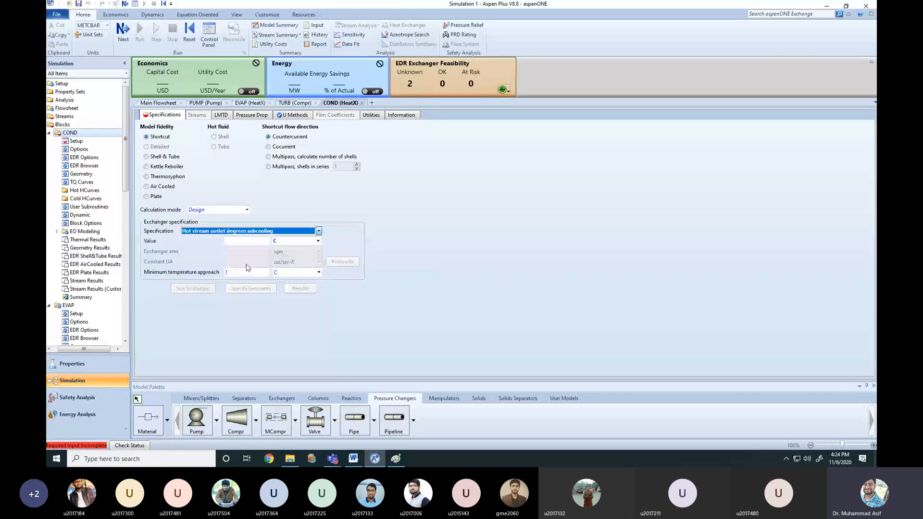
left_click(247, 241)
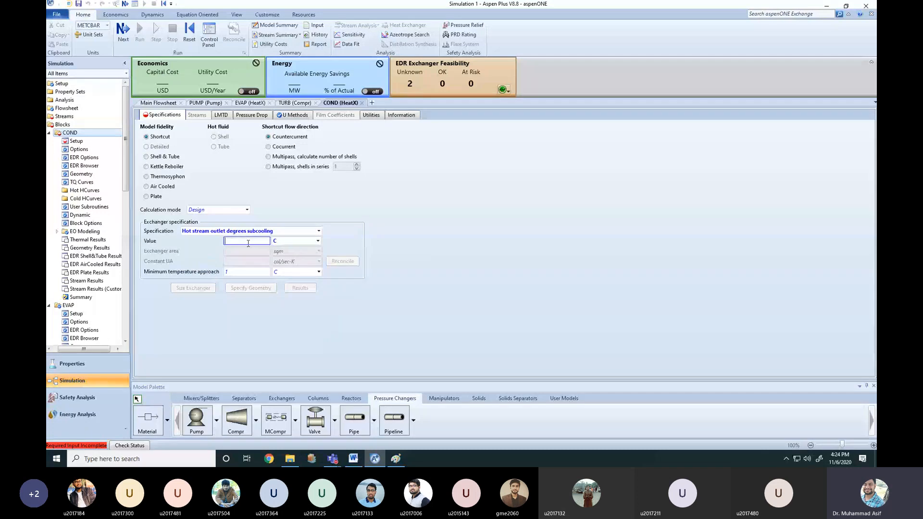
type("0")
key("Return")
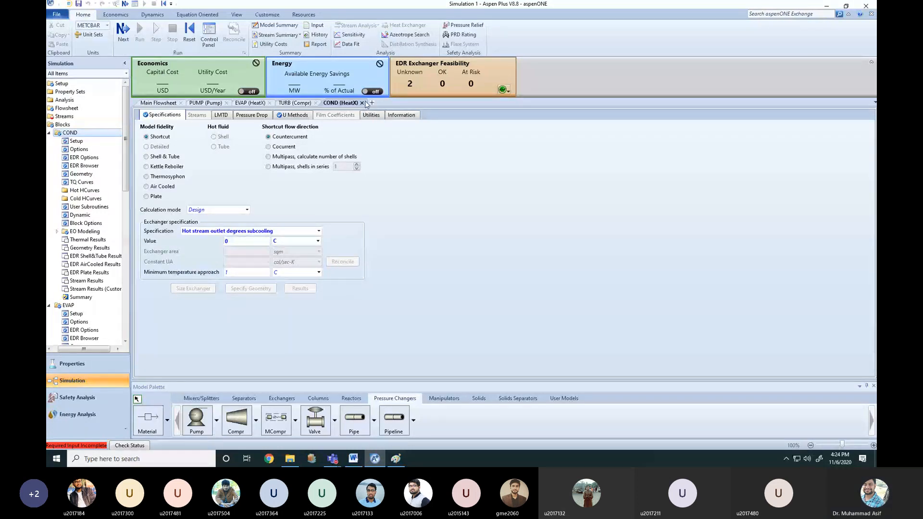
Check the PUMP block's outlet specification and return to the main flowsheet
left_click(157, 103)
double_click(331, 264)
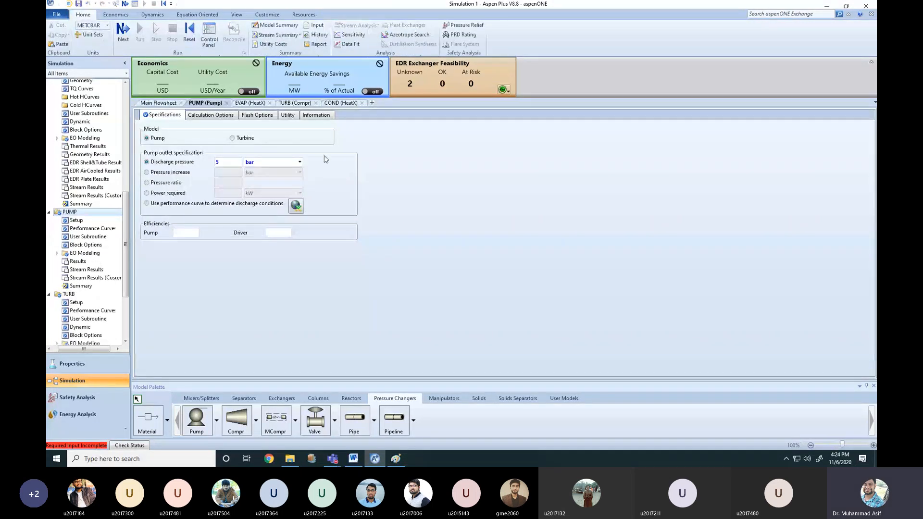
left_click(157, 103)
left_click(297, 323)
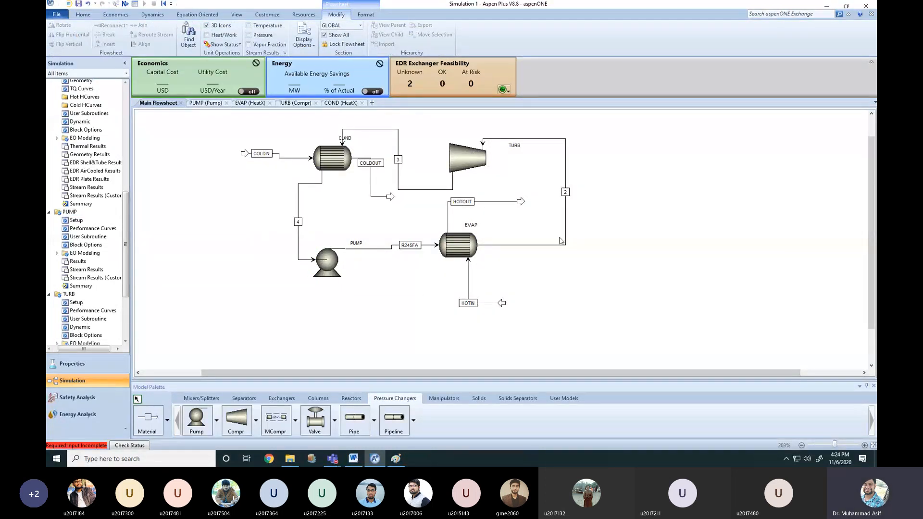
left_click(391, 246)
double_click(391, 246)
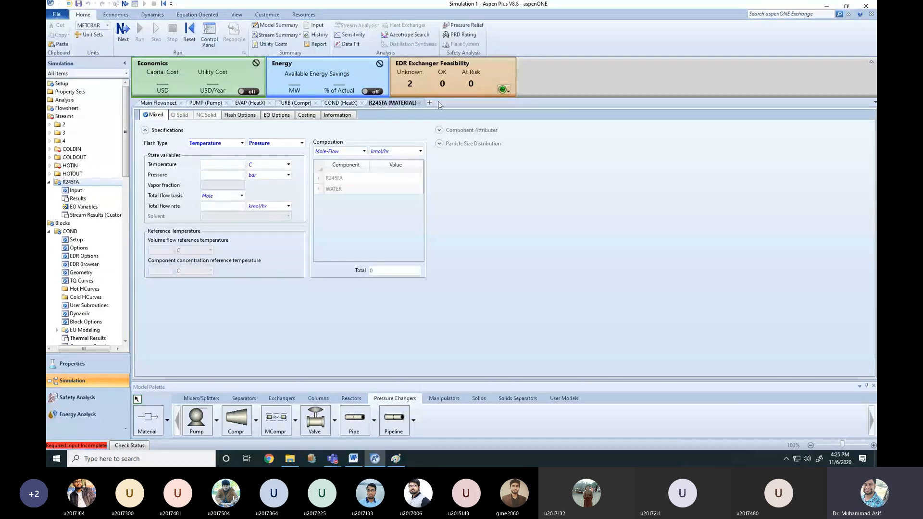
left_click(420, 103)
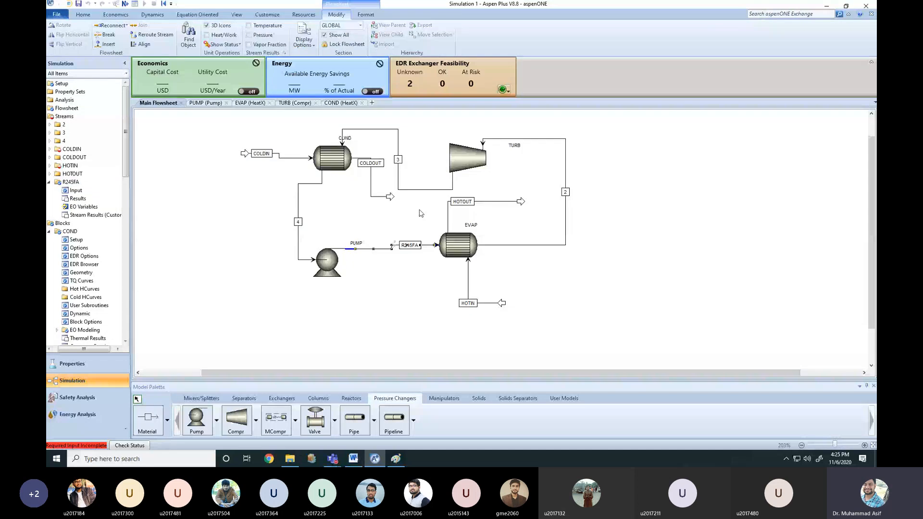
Specify stream R245FA with the Vapor Fraction flash type, a vapor fraction of 0 and a pressure of 2 bar
double_click(390, 248)
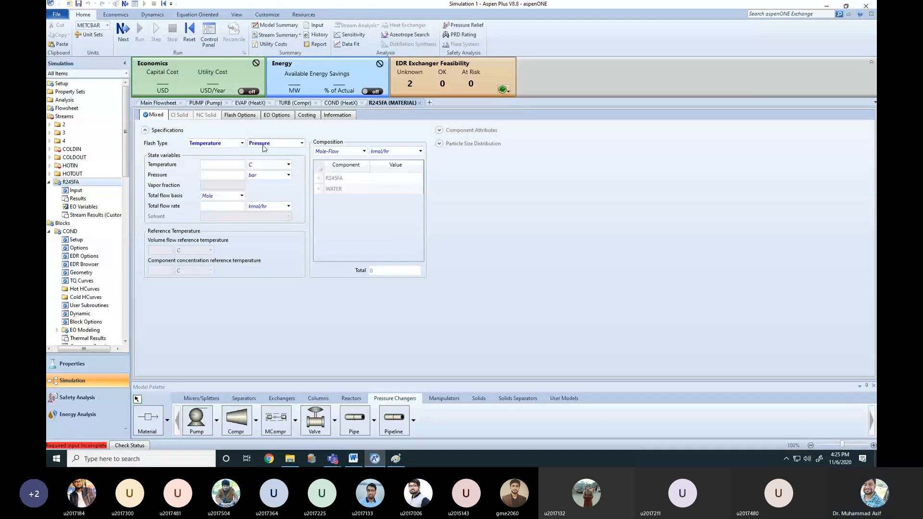
left_click(242, 143)
left_click(221, 161)
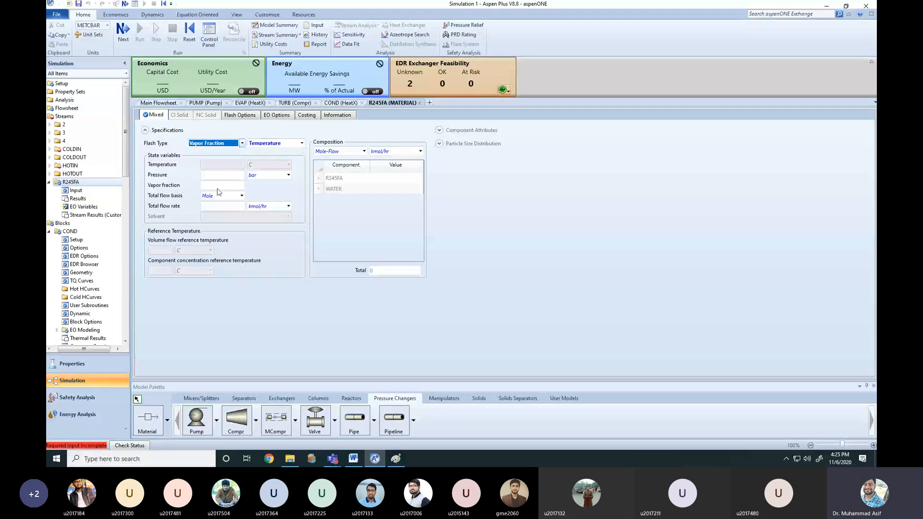
left_click(225, 186)
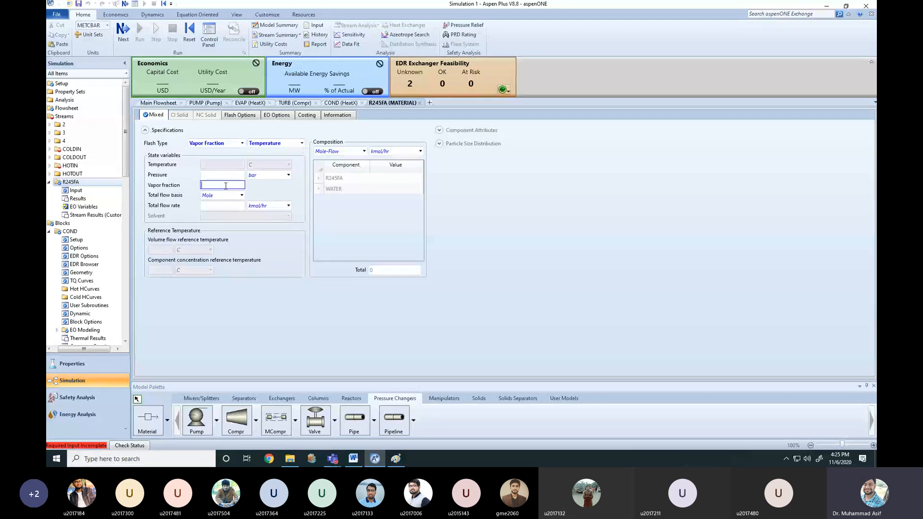
type("0")
key("Tab")
left_click(210, 173)
type("2")
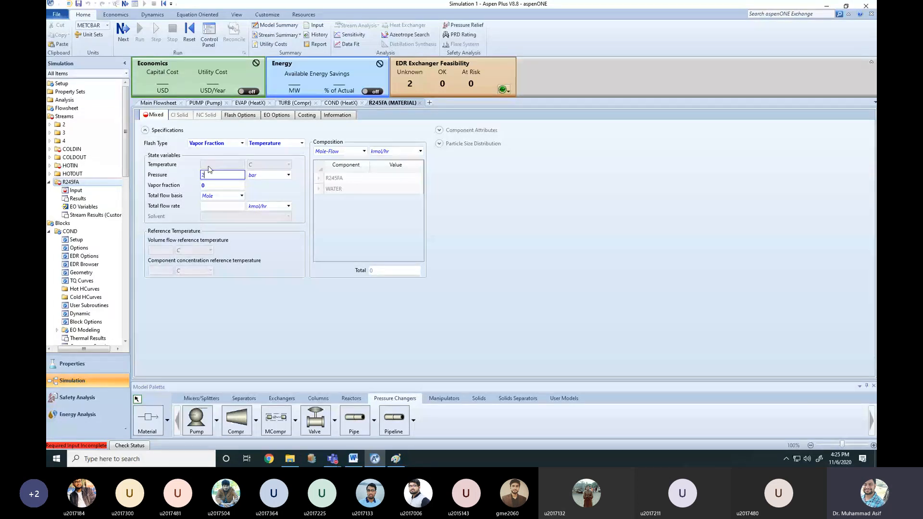
key("Tab")
Set stream R245FA's total flow to 3600 kg/hr on a Mass basis and its R245FA Mole-Flow composition value to 1 kmol/hr
left_click(242, 195)
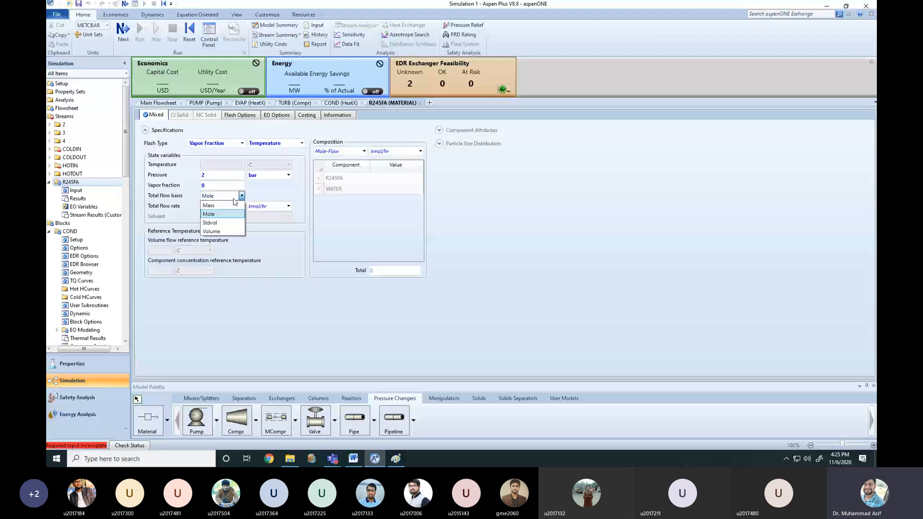
left_click(224, 206)
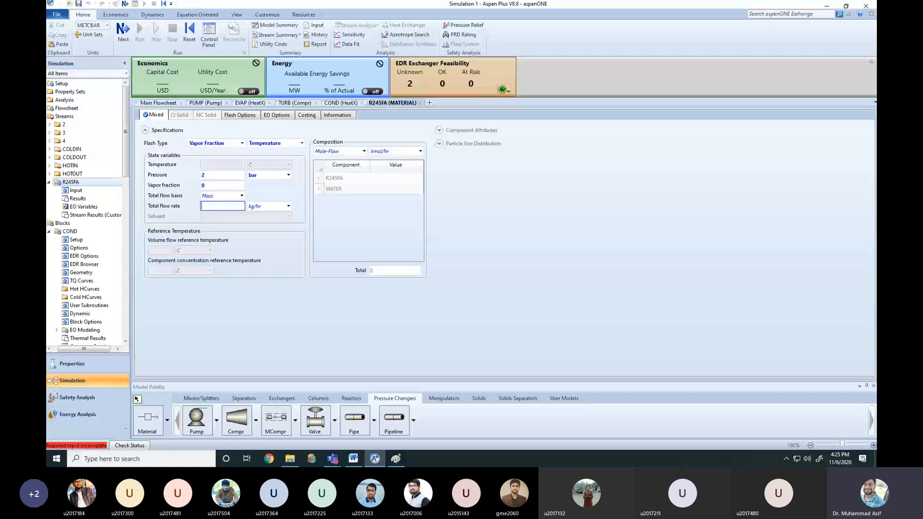
type("3600")
left_click(309, 321)
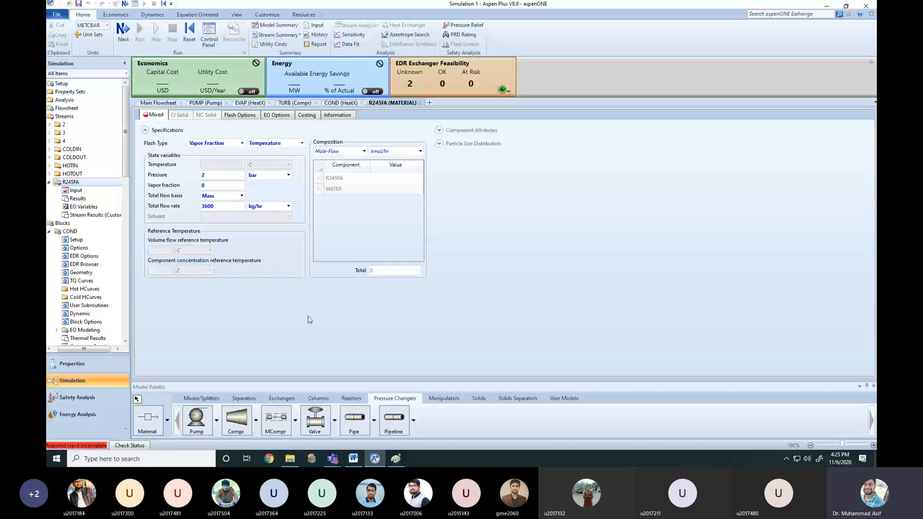
left_click(387, 180)
type("1")
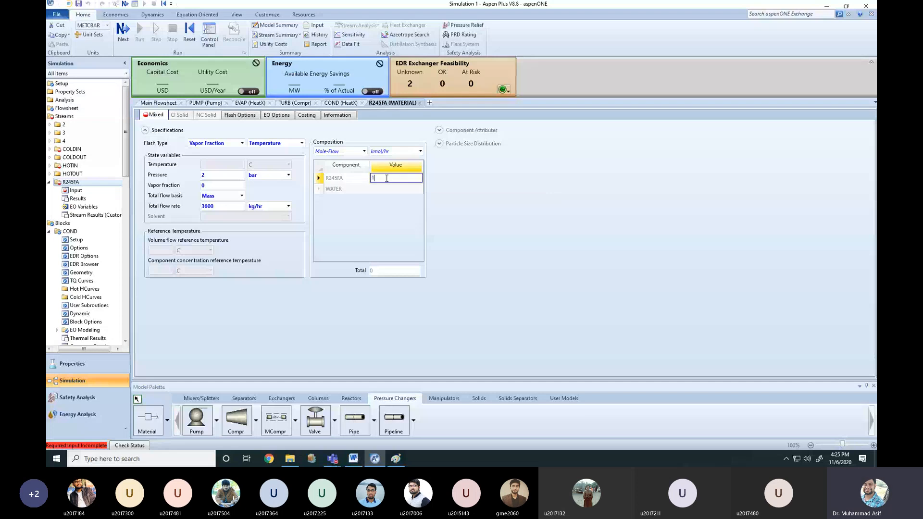
key("Return")
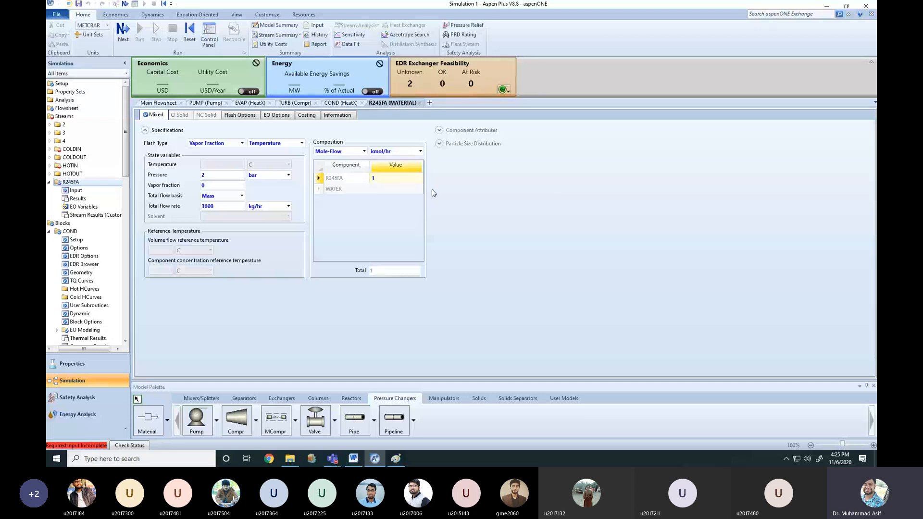
Set the HOTIN stream's temperature to 100 C and its pressure to 1 atm
left_click(163, 104)
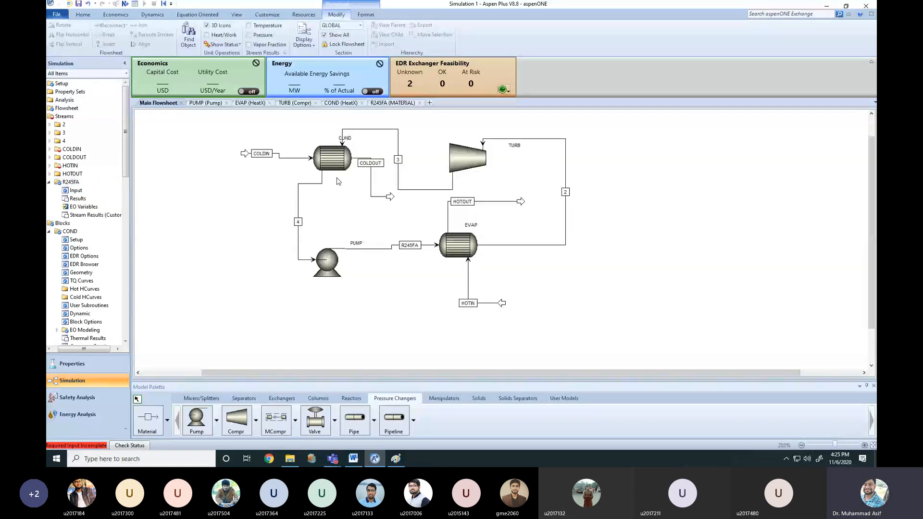
double_click(487, 303)
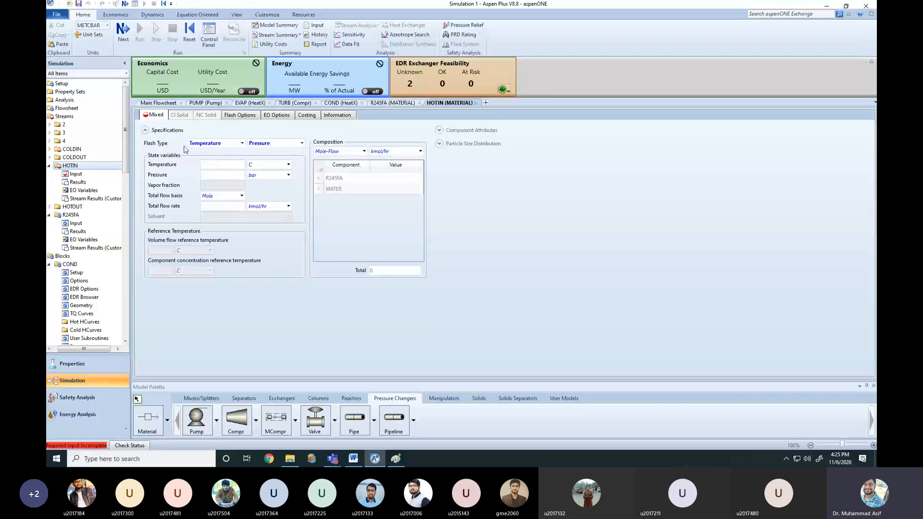
left_click(224, 165)
type("100")
left_click(294, 231)
left_click(224, 175)
type("1")
left_click(270, 175)
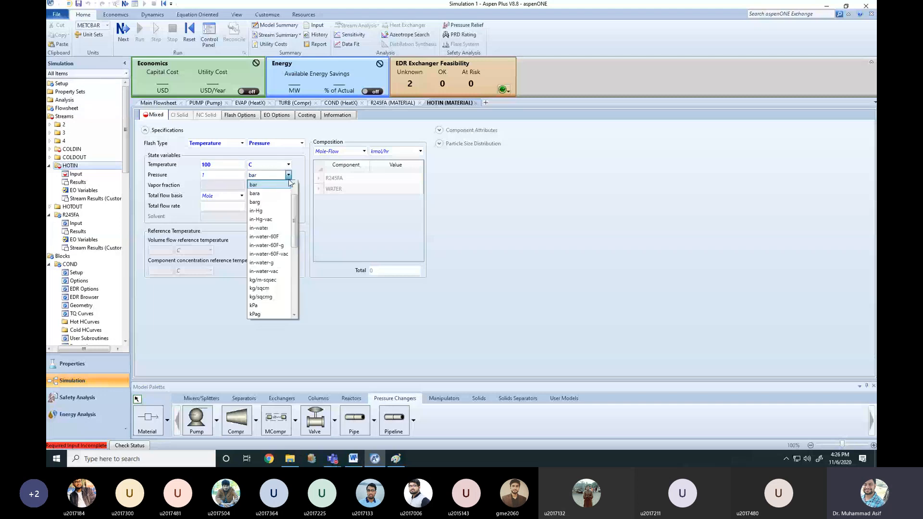
scroll(294, 215, "up", 2)
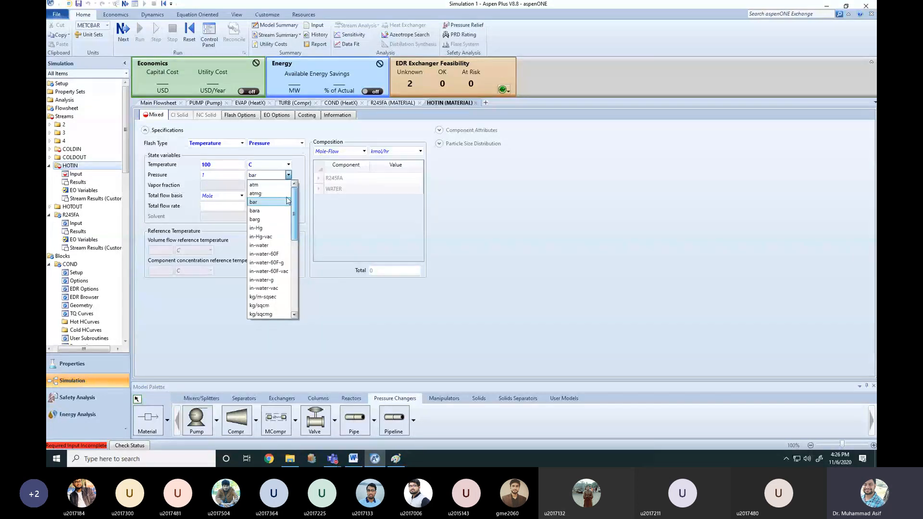
left_click(288, 235)
left_click(213, 174)
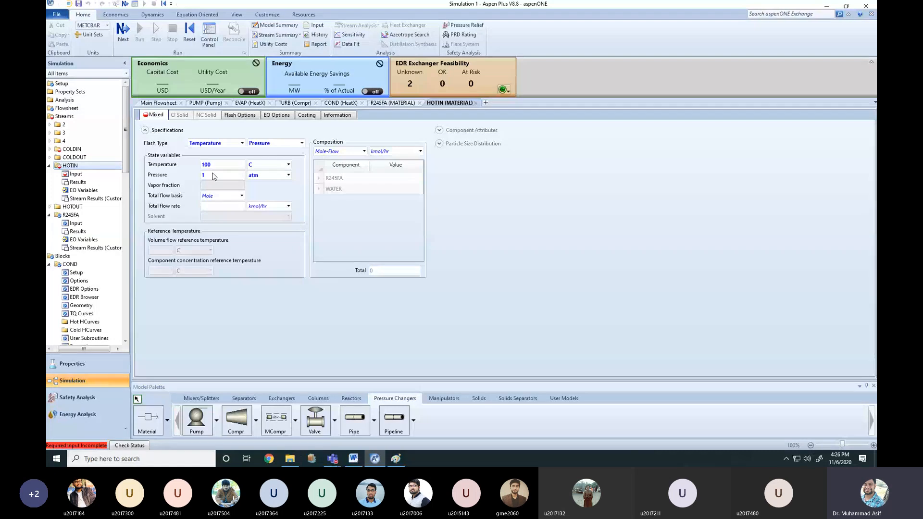
Set the HOTIN stream's total flow basis to Mass with a flow rate of 4000 kg/hr
left_click(241, 196)
left_click(217, 208)
left_click(217, 207)
type("4000")
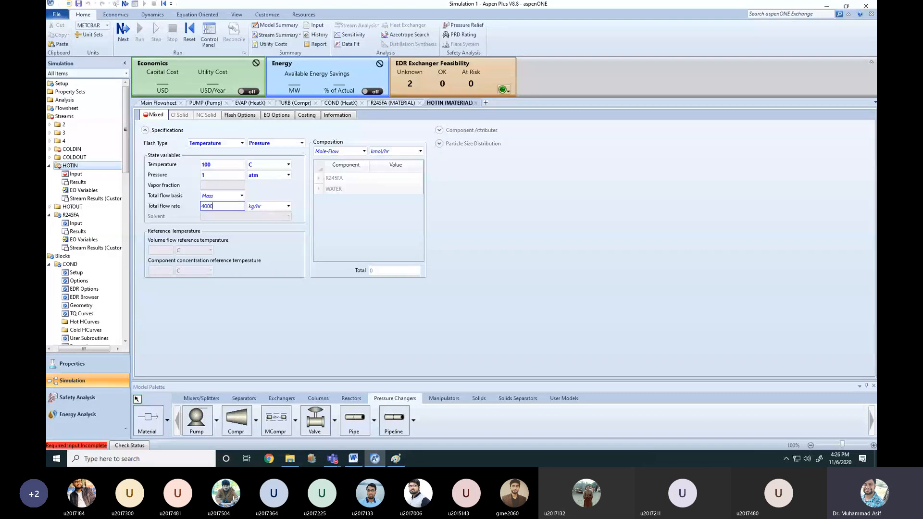
Set the HOTIN stream's total flow rate to 40000 kg/hr and its WATER Mole-Flow composition value to 1 kmol/hr
type("0")
key("Return")
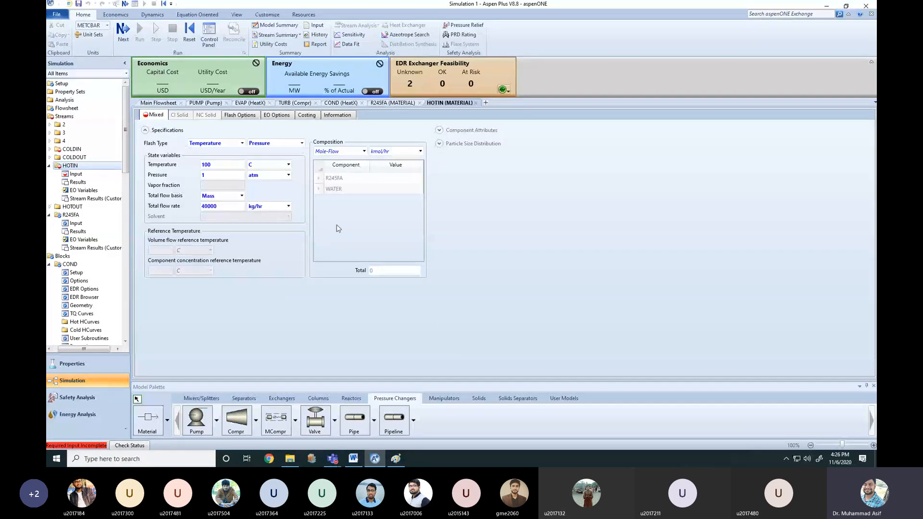
left_click(379, 189)
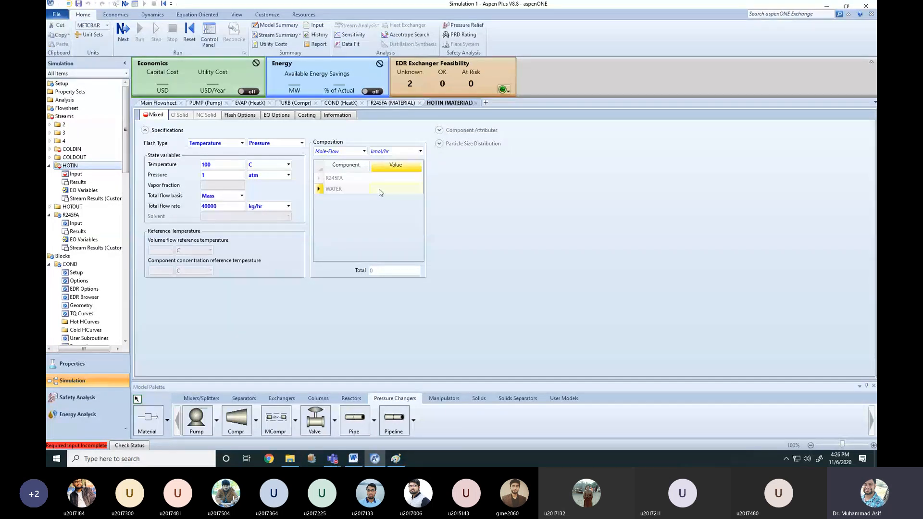
type("1")
key("Return")
Set the COLDIN stream's temperature to 20 C and its pressure to 1 bar
left_click(158, 103)
double_click(281, 159)
left_click(228, 166)
type("20")
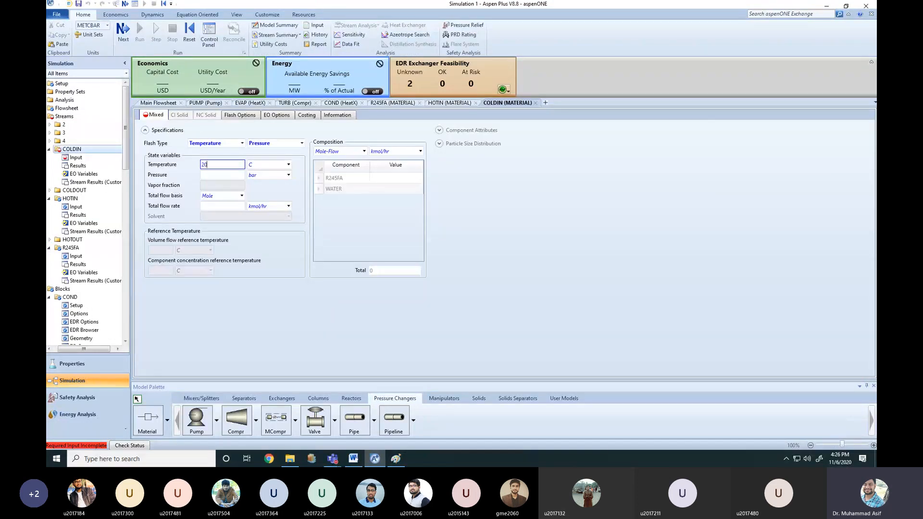
key("Return")
left_click(218, 176)
key("Return")
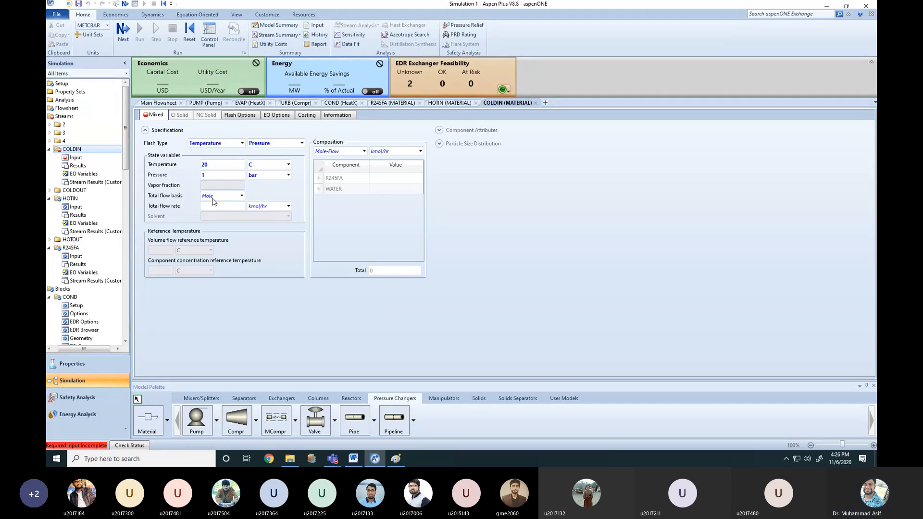
Set the COLDIN stream's total flow to 30000 kg/hr on a Mass basis and its WATER composition value to 1 kmol/hr
left_click(241, 196)
left_click(222, 210)
left_click(223, 207)
type("30000")
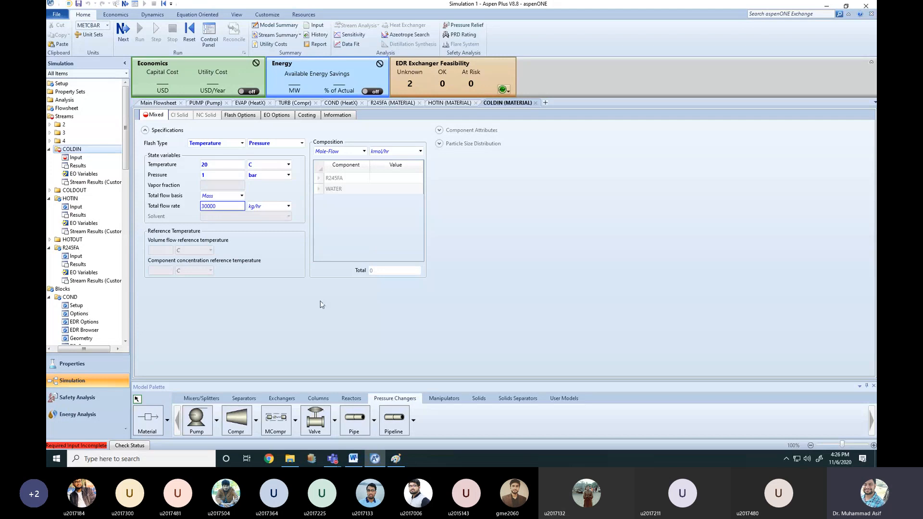
left_click(390, 191)
type("1")
left_click(357, 218)
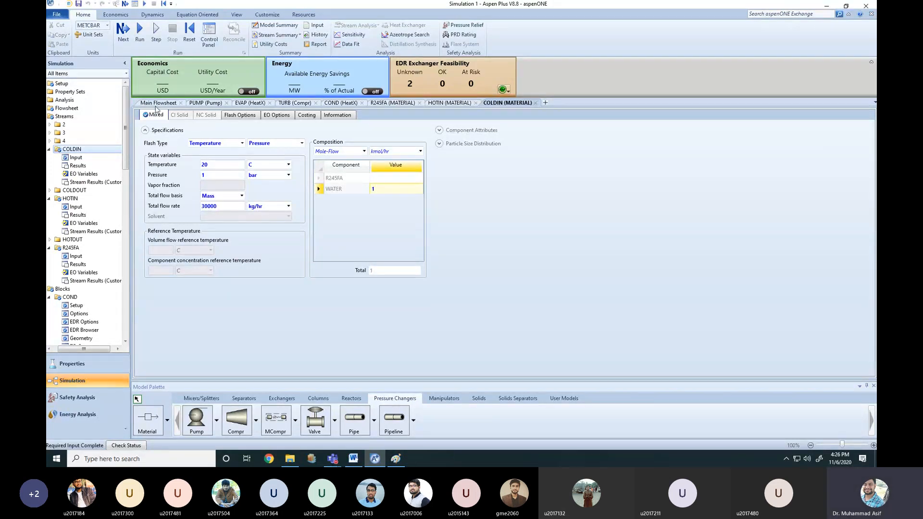
Run the simulation and review its error summary and block messages in the Control Panel
left_click(158, 103)
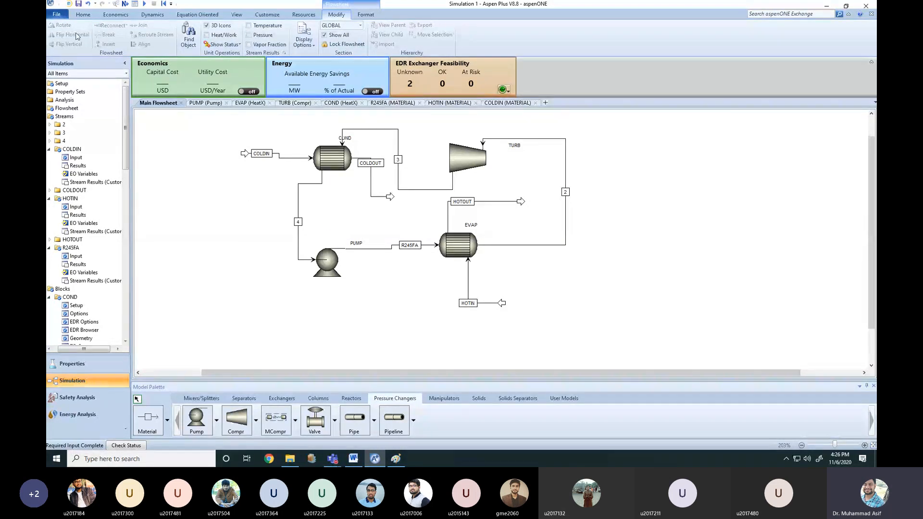
left_click(84, 17)
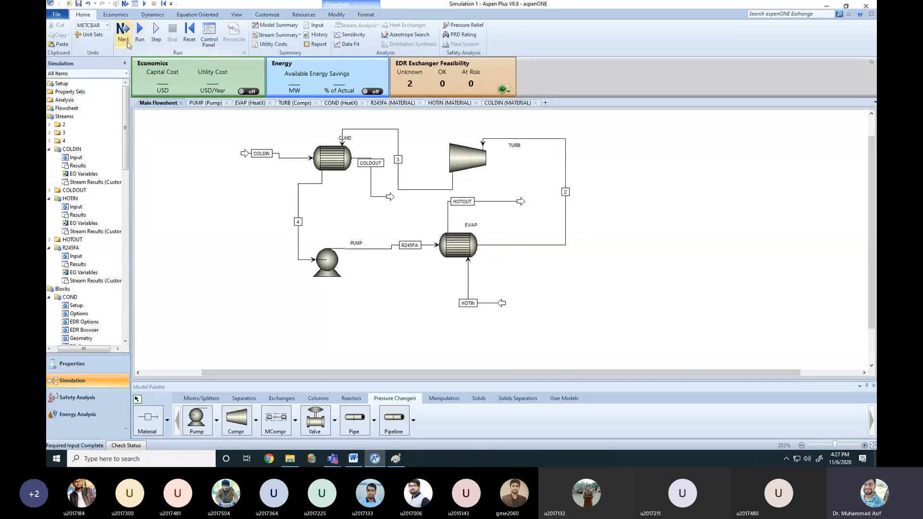
left_click(140, 41)
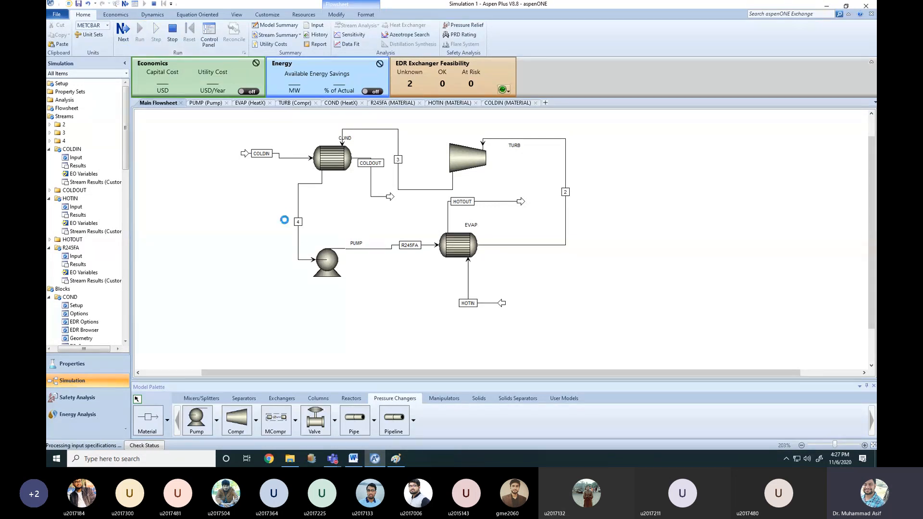
left_click(210, 43)
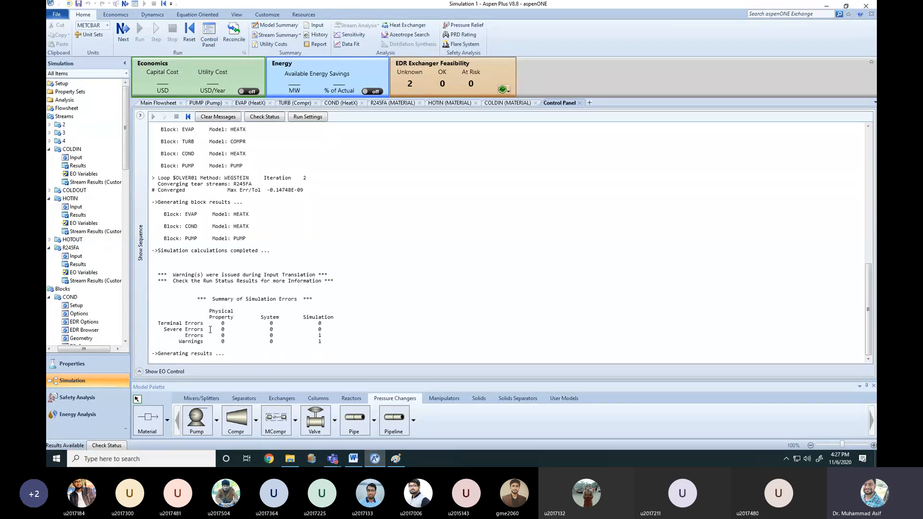
left_click_drag(215, 333, 324, 337)
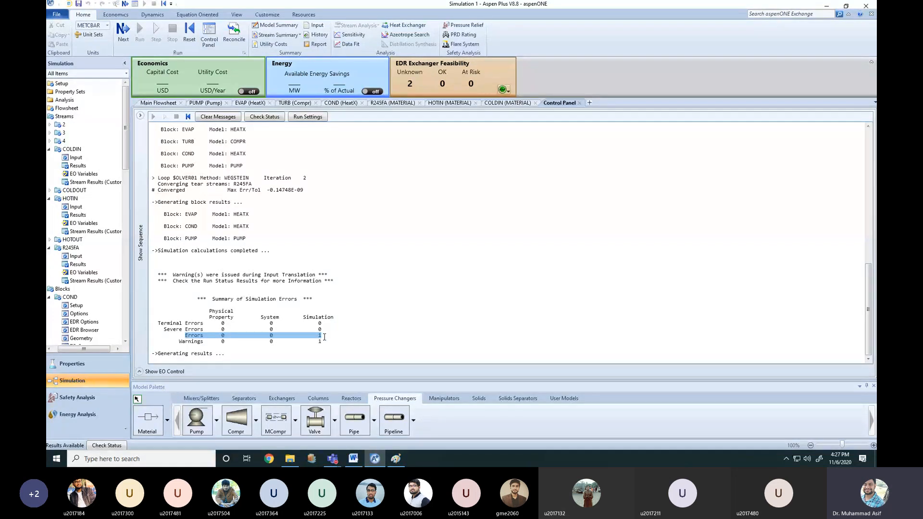
scroll(289, 288, "up", 2)
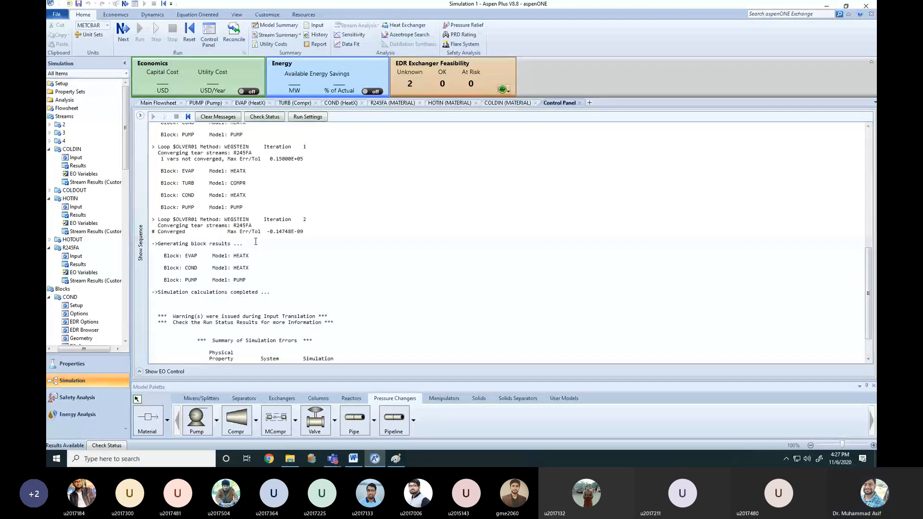
scroll(255, 242, "up", 2)
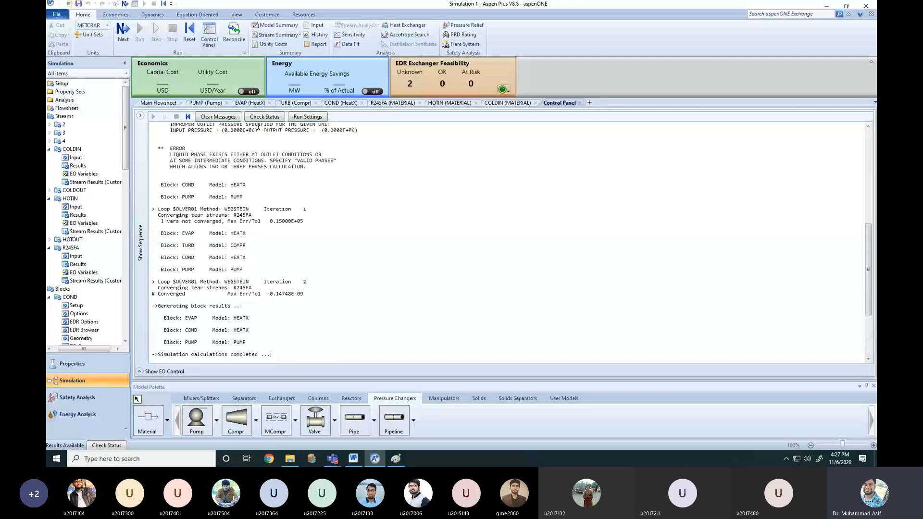
View the cycle diagram sketched in Paint and return to the Aspen Plus main flowsheet
left_click(170, 104)
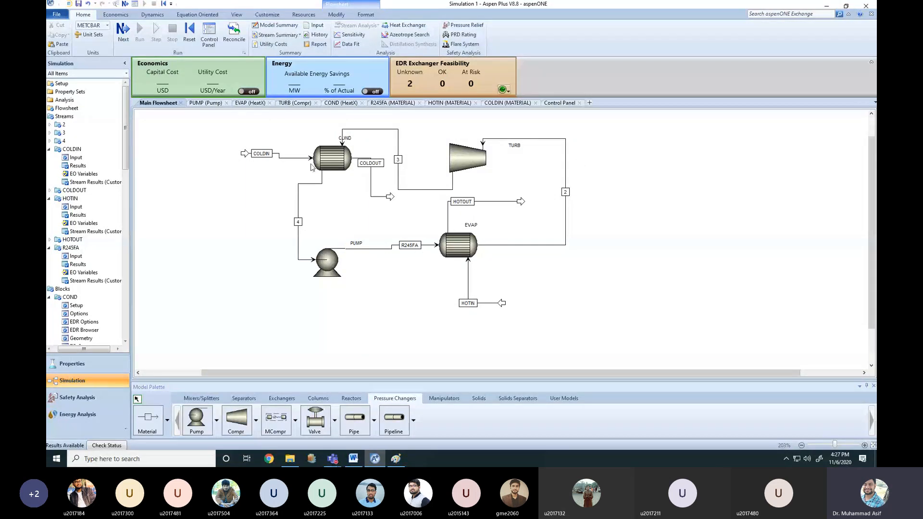
left_click(371, 458)
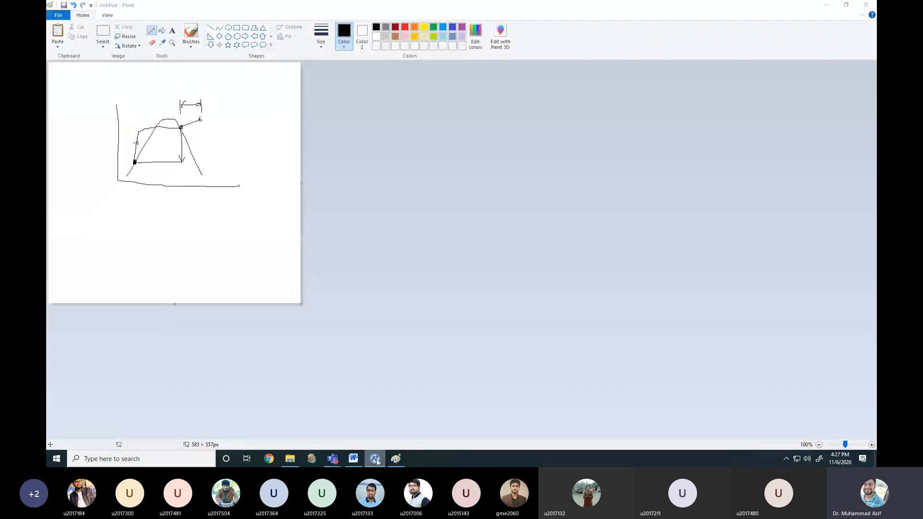
left_click(376, 459)
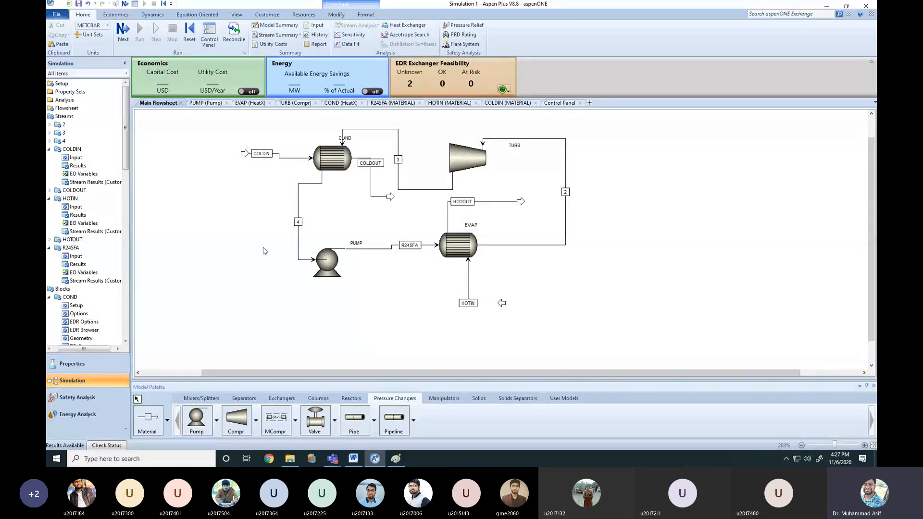
Display the temperature, pressure and vapor fraction results of all streams on the flowsheet
left_click(337, 15)
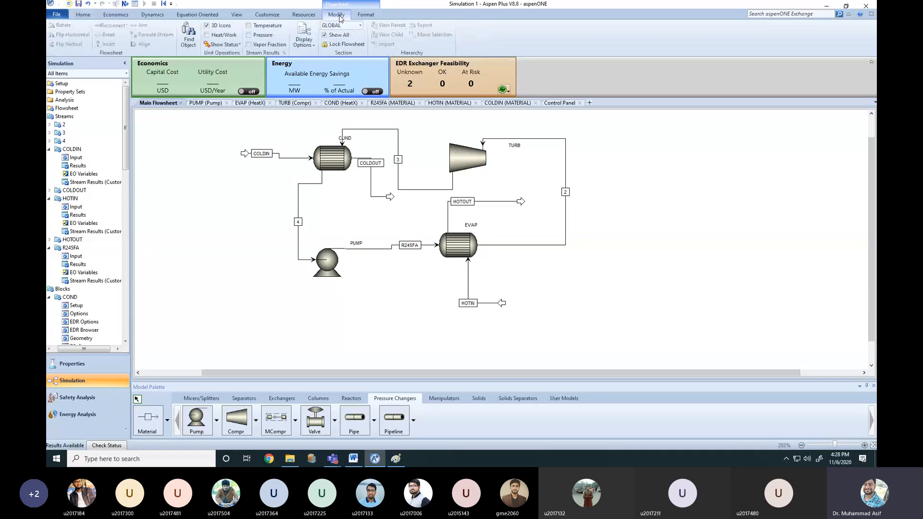
left_click(248, 26)
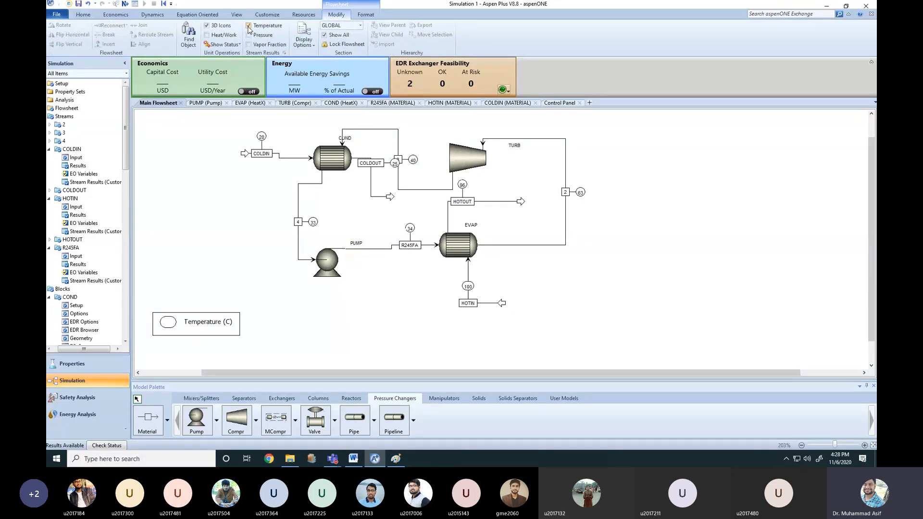
left_click(248, 36)
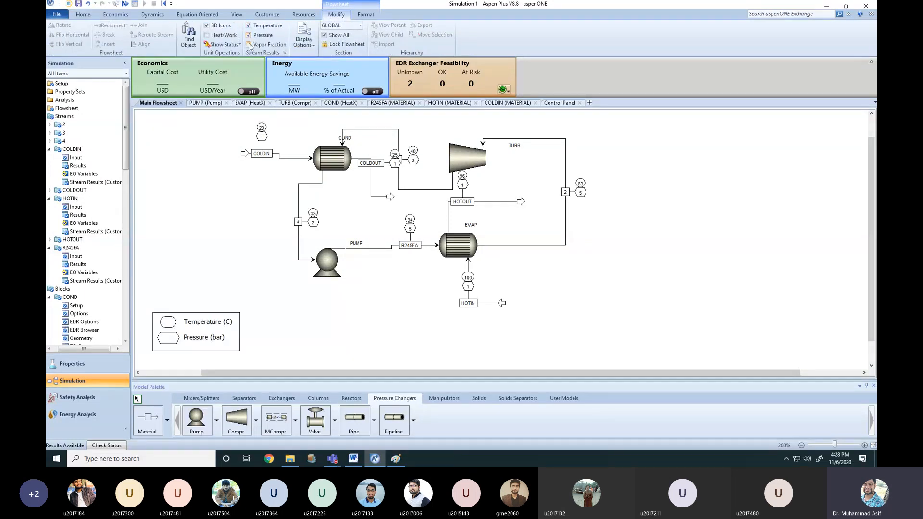
left_click(249, 45)
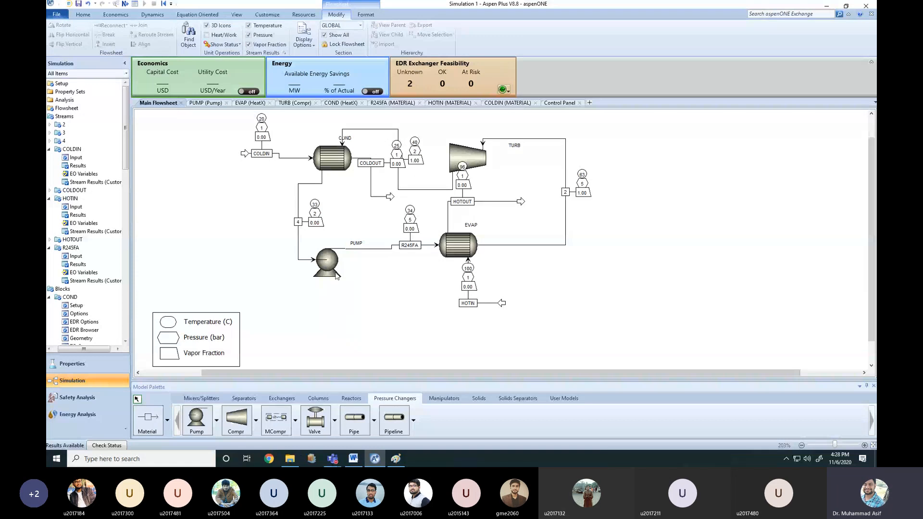
Move the HOTIN stream's inlet farther from the EVAP block so its result labels have more room
scroll(487, 247, "down", 1)
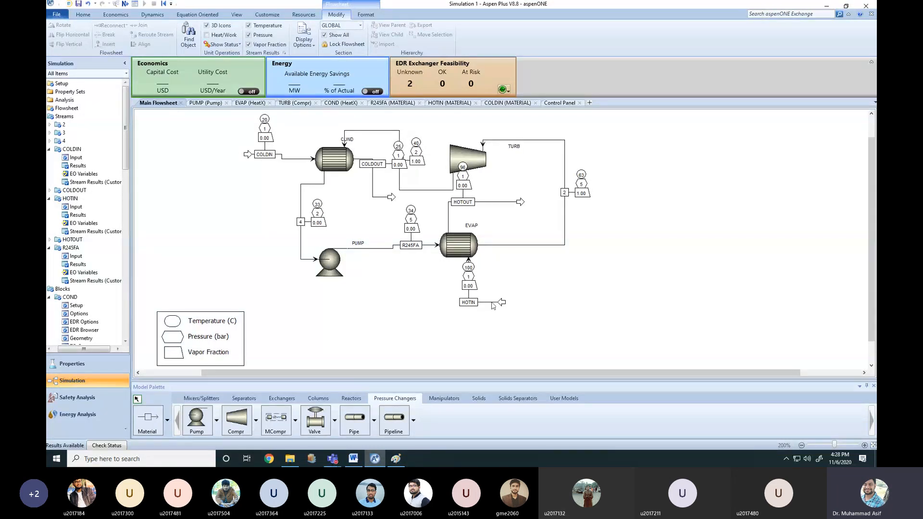
left_click_drag(500, 303, 536, 308)
left_click(405, 228)
scroll(404, 229, "up", 1)
scroll(873, 231, "up", 1)
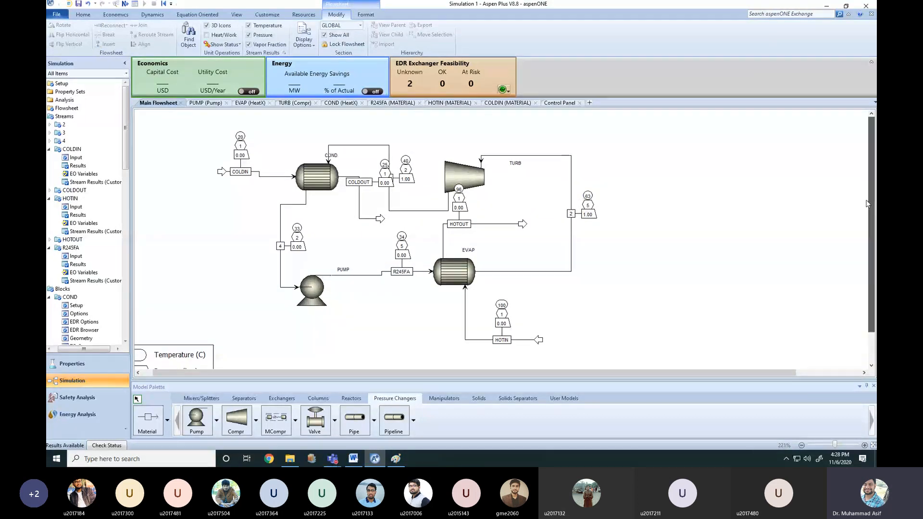
Move the results legend beside the turbine loop and stream 3's label onto the horizontal line between TURB and COND
left_click_drag(444, 381, 415, 414)
left_click_drag(200, 351, 718, 166)
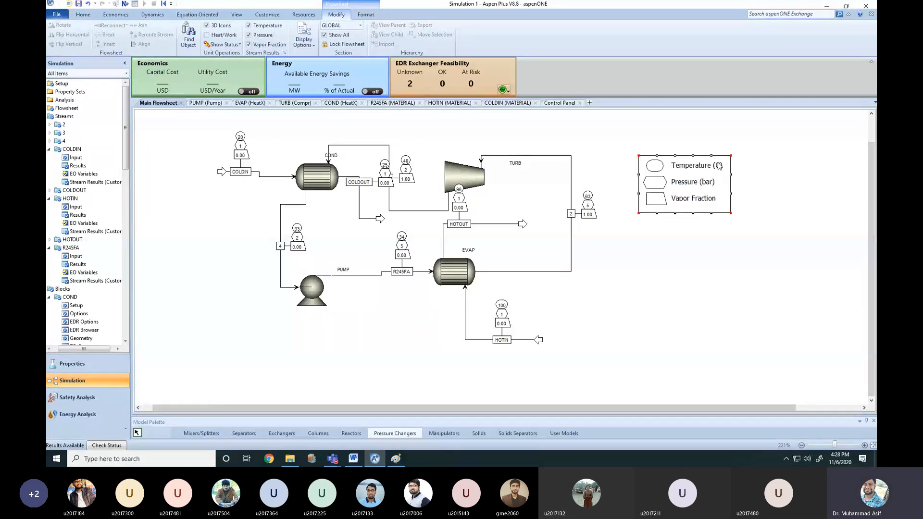
left_click(650, 158)
scroll(424, 276, "up", 1)
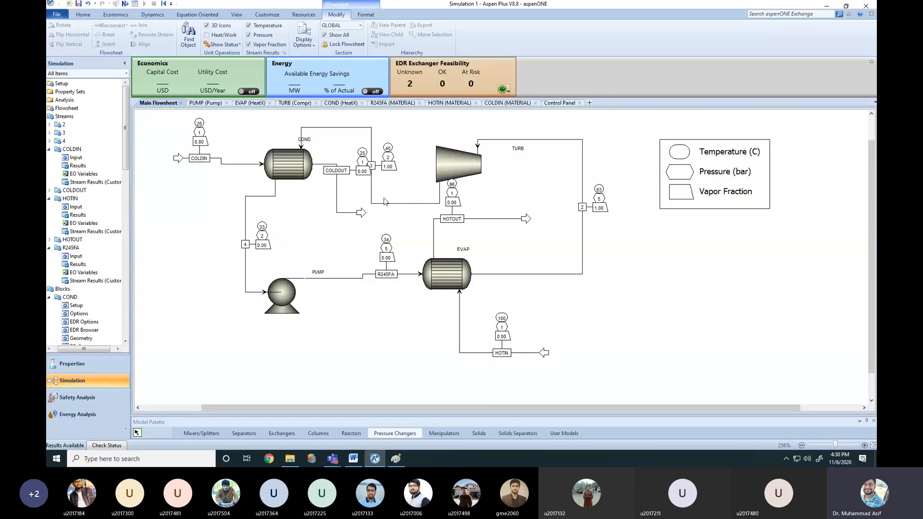
left_click_drag(373, 170, 408, 204)
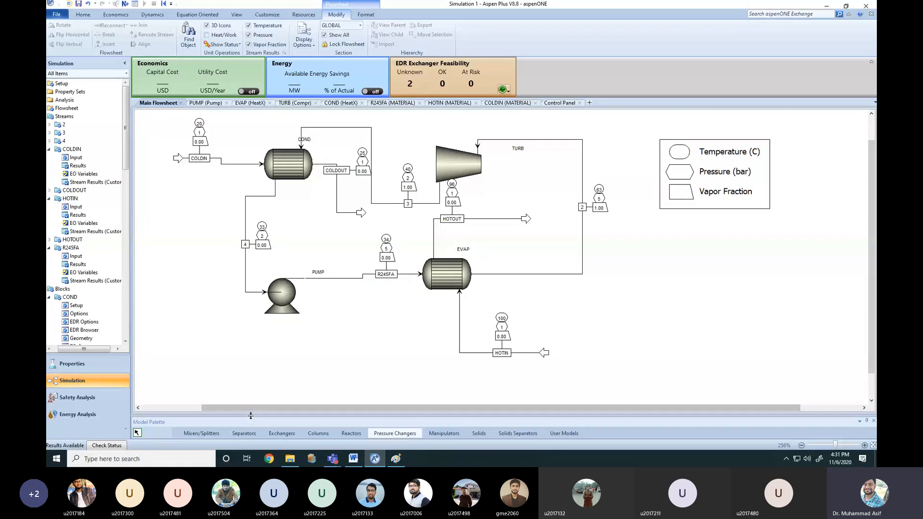
Add a Work stream named W leaving the TURB block's work outlet
left_click_drag(255, 417, 264, 377)
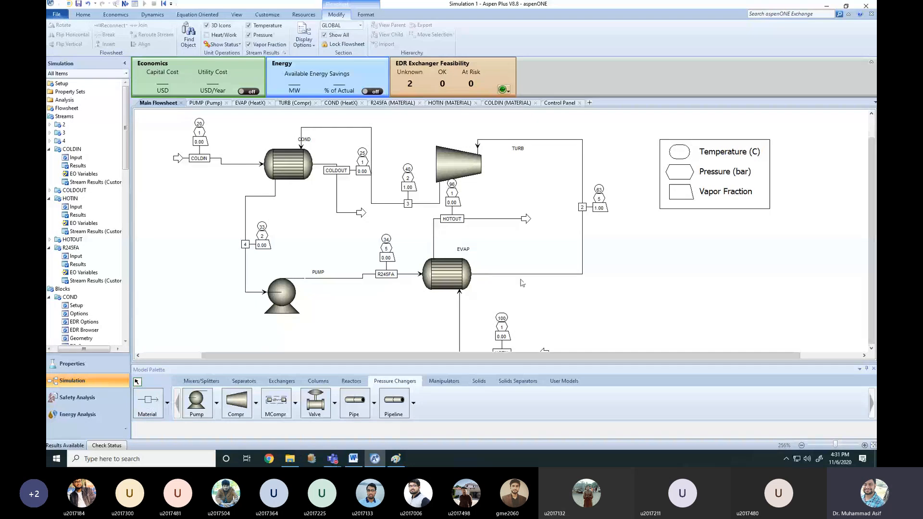
scroll(505, 293, "down", 2)
scroll(476, 295, "up", 1)
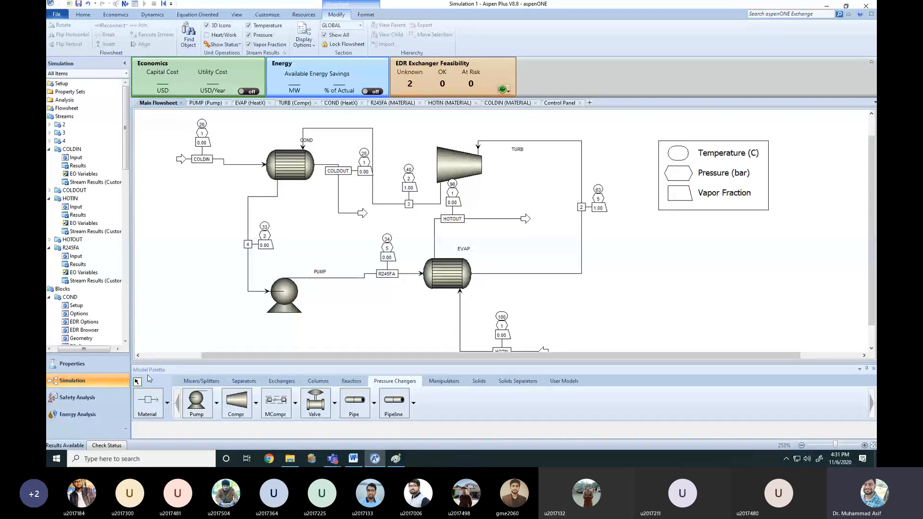
left_click(168, 404)
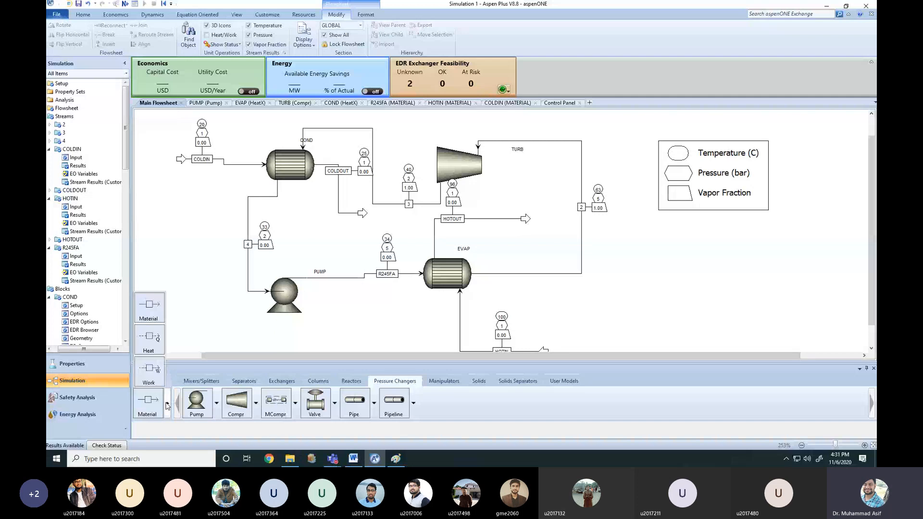
left_click(150, 374)
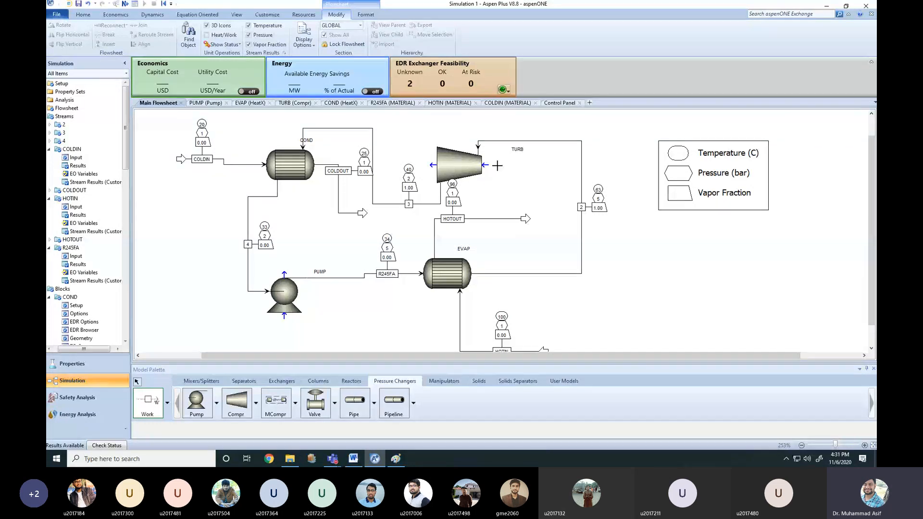
left_click(429, 164)
left_click(418, 130)
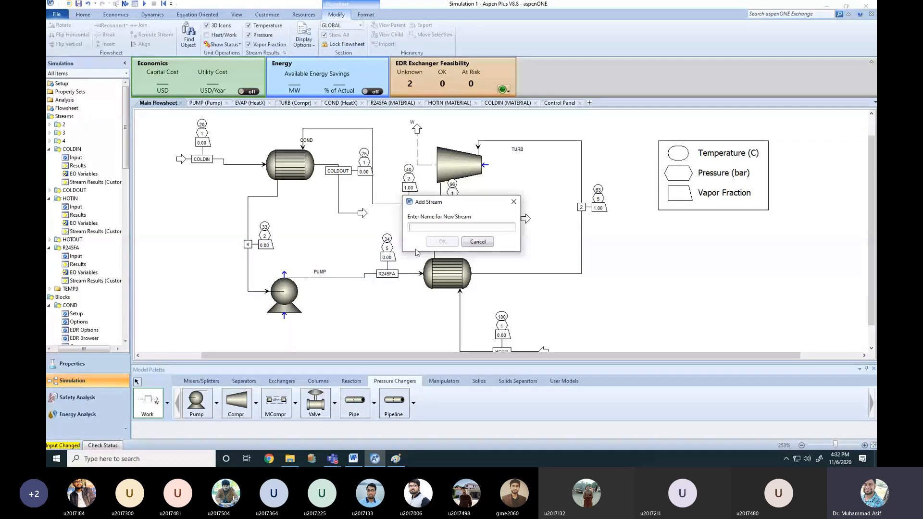
type("W")
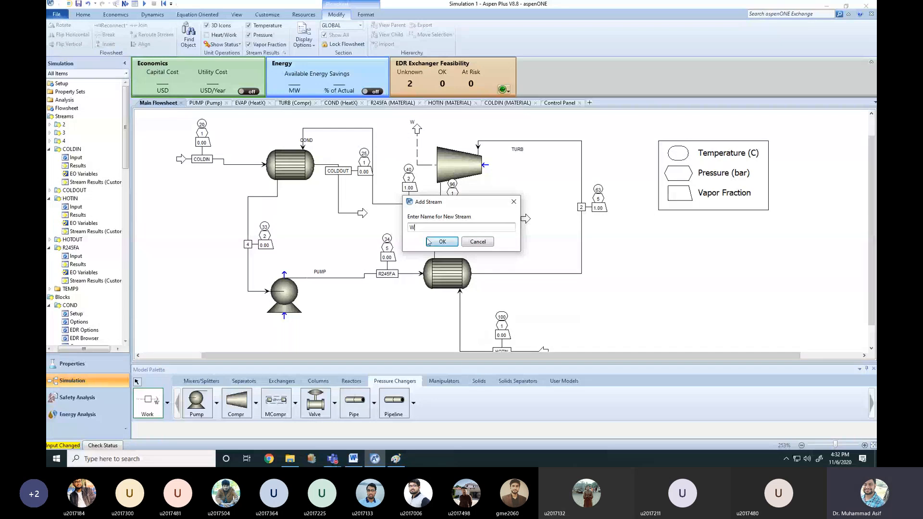
left_click(428, 242)
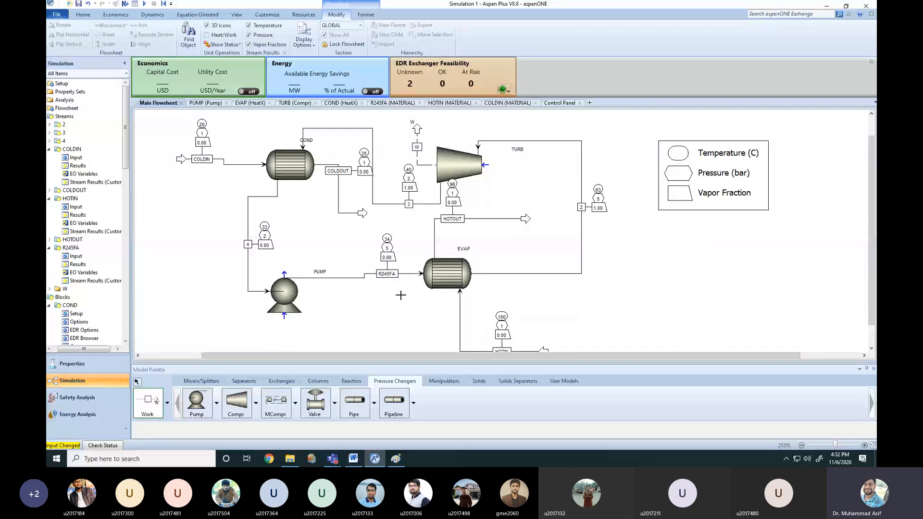
right_click(668, 268)
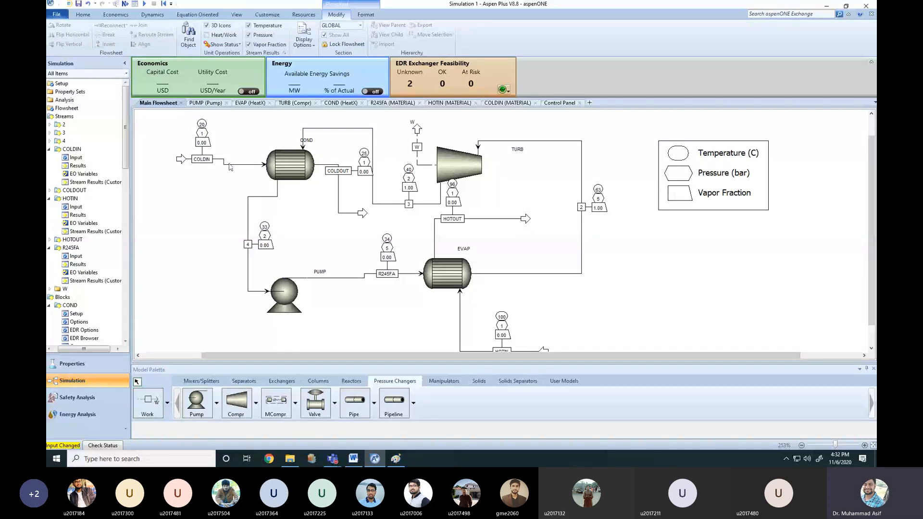
Reset the simulation to clear the previous run's results
left_click(82, 15)
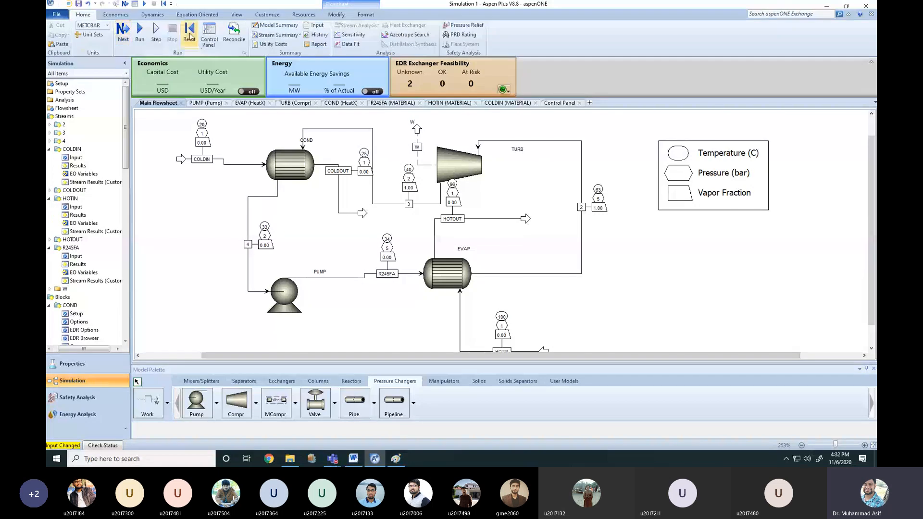
left_click(189, 34)
left_click(425, 254)
left_click(497, 239)
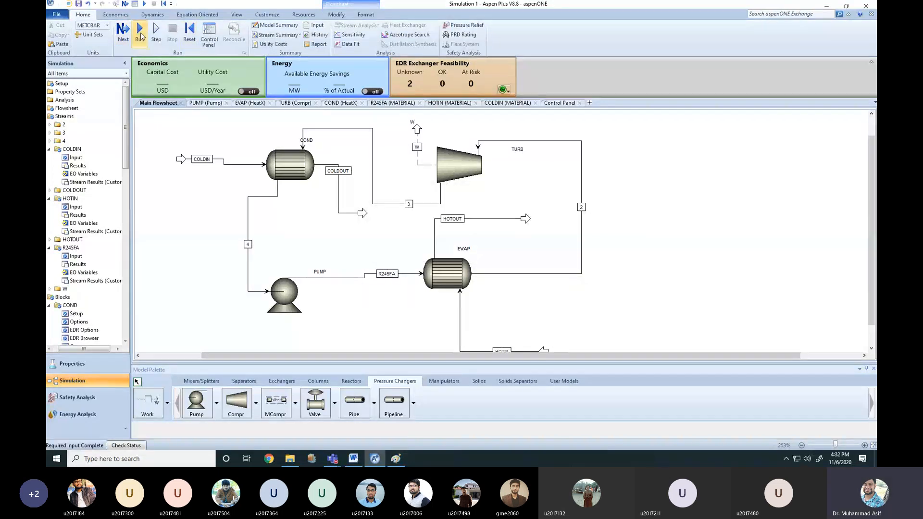
Run the simulation and display the blocks' heat and work values on the flowsheet
left_click(140, 34)
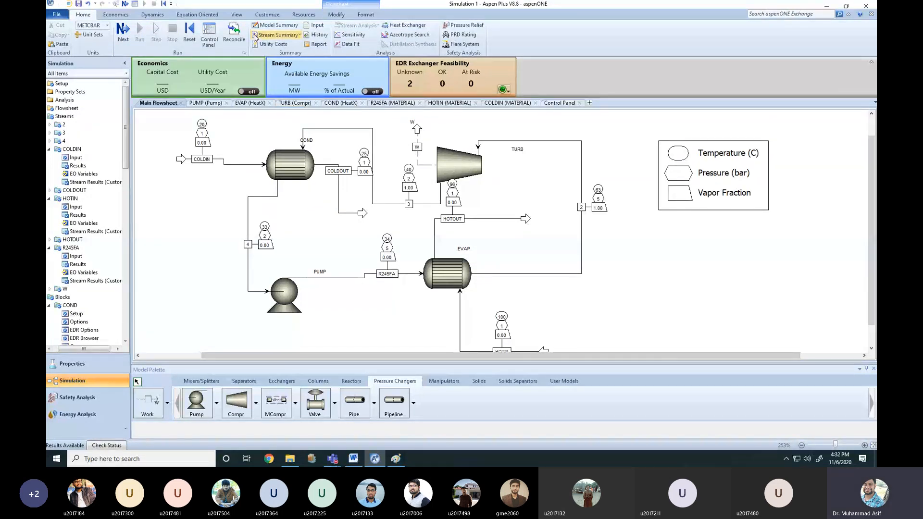
left_click(335, 15)
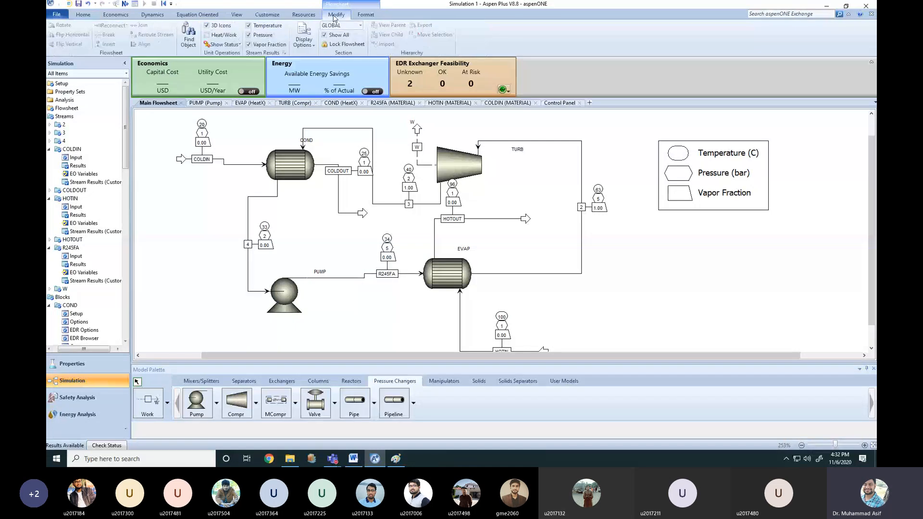
left_click(207, 36)
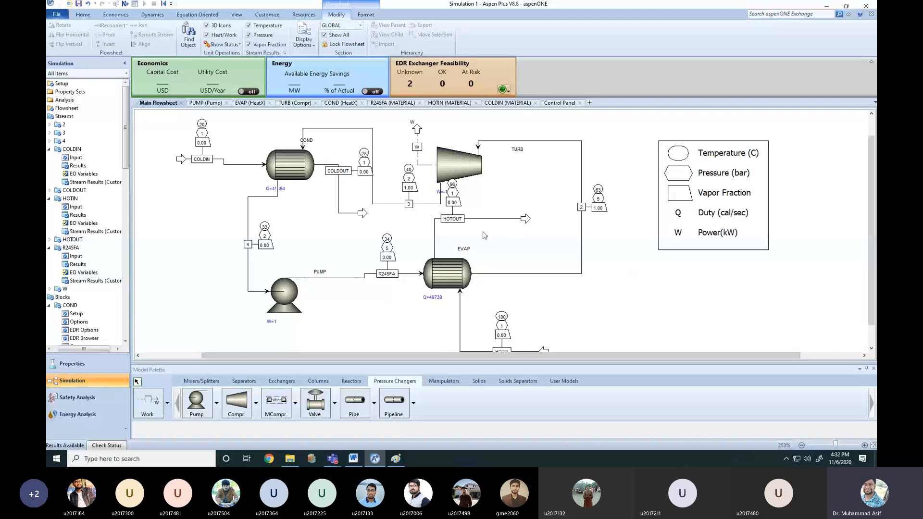
Move the TURB power label clear of the stream lines and stream 3's label onto the vertical line leading to COND
scroll(452, 202, "up", 2)
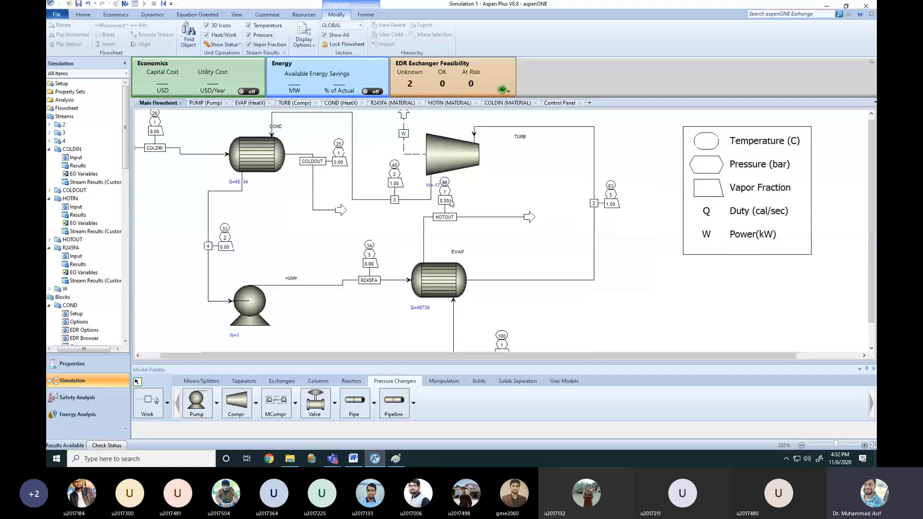
left_click(417, 175)
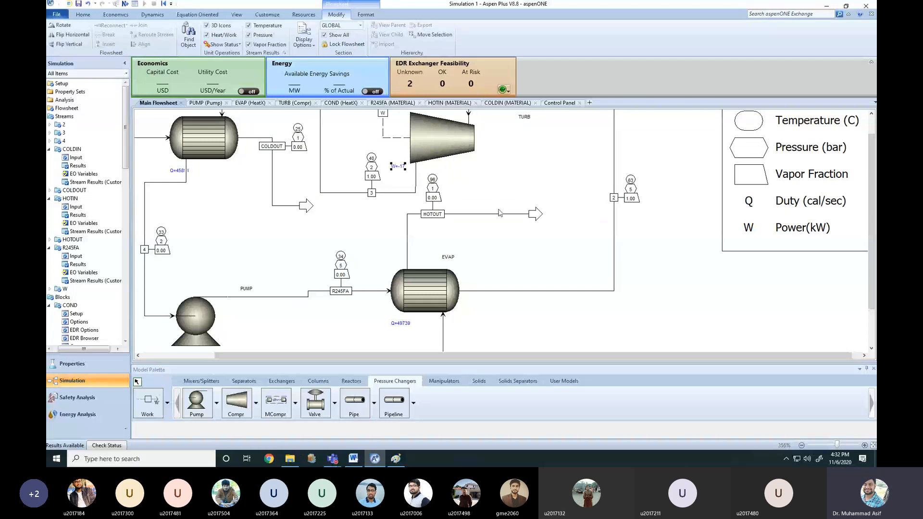
scroll(477, 214, "down", 1)
left_click(479, 176)
scroll(403, 202, "down", 1)
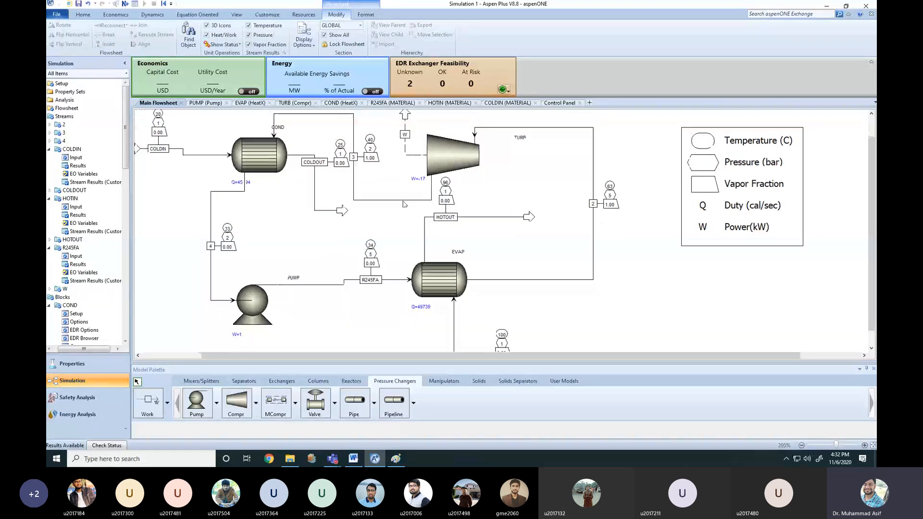
scroll(403, 204, "down", 1)
Examine the indicated horsepower and net work in the TURB block's results summary and return to the flowsheet
left_click(452, 168)
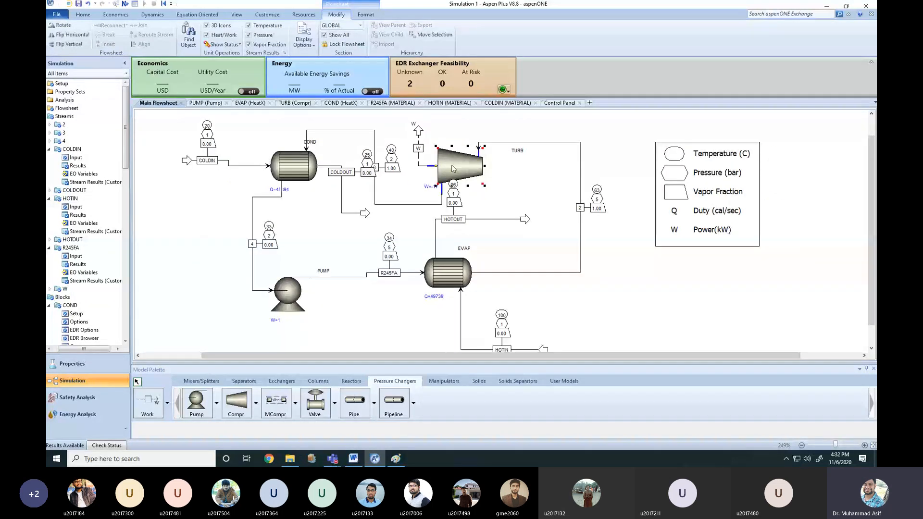
right_click(453, 169)
left_click(474, 181)
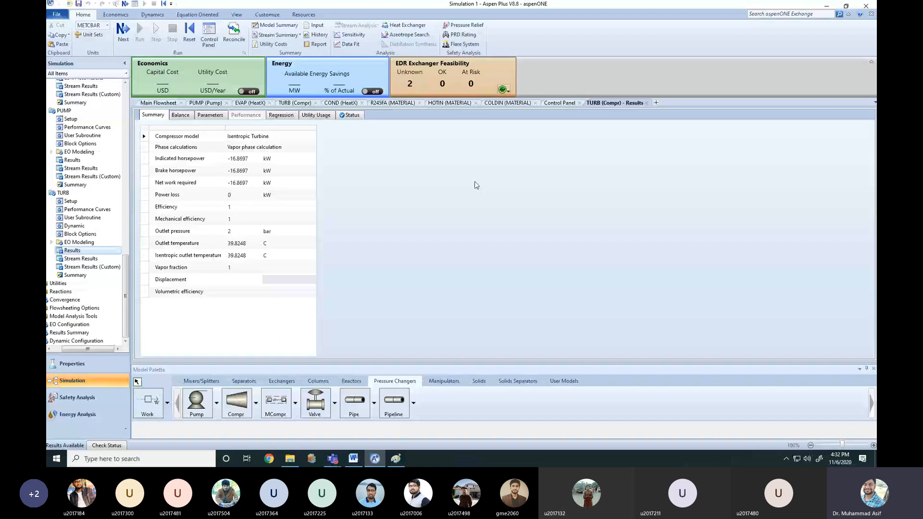
left_click(265, 159)
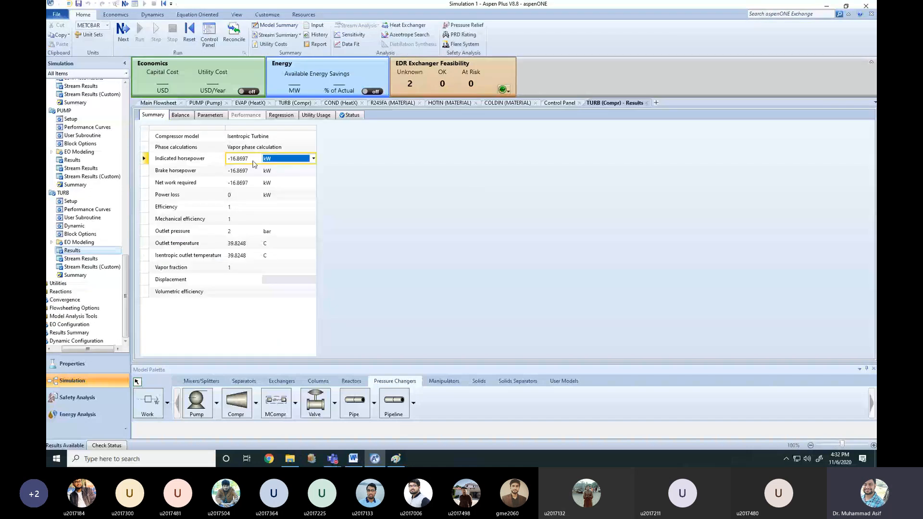
left_click(373, 186)
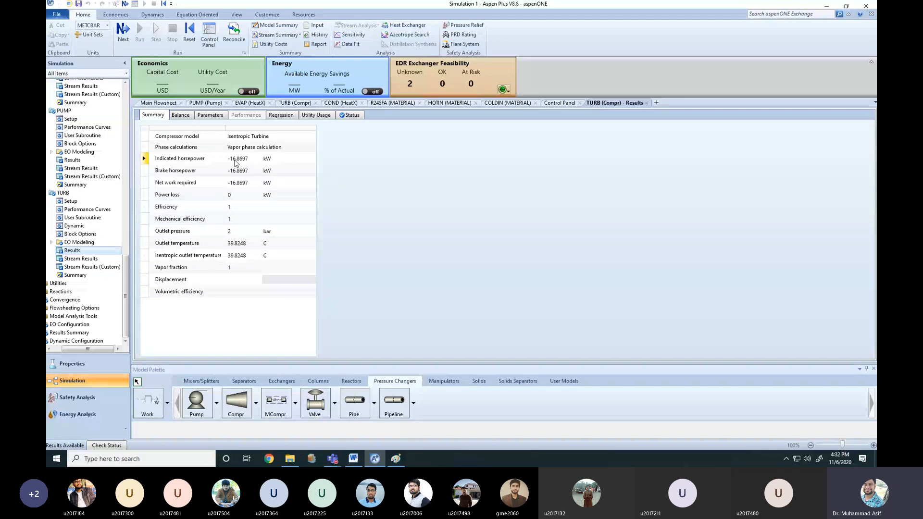
left_click(647, 103)
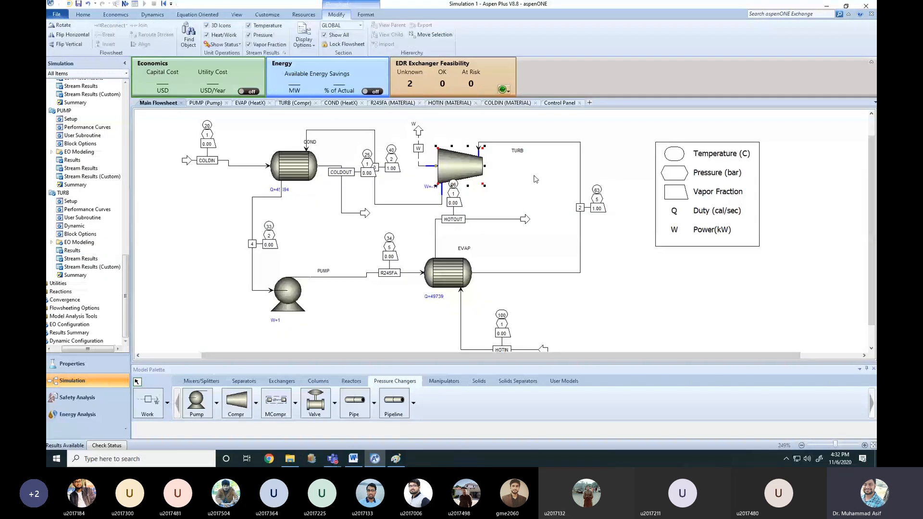
left_click(536, 179)
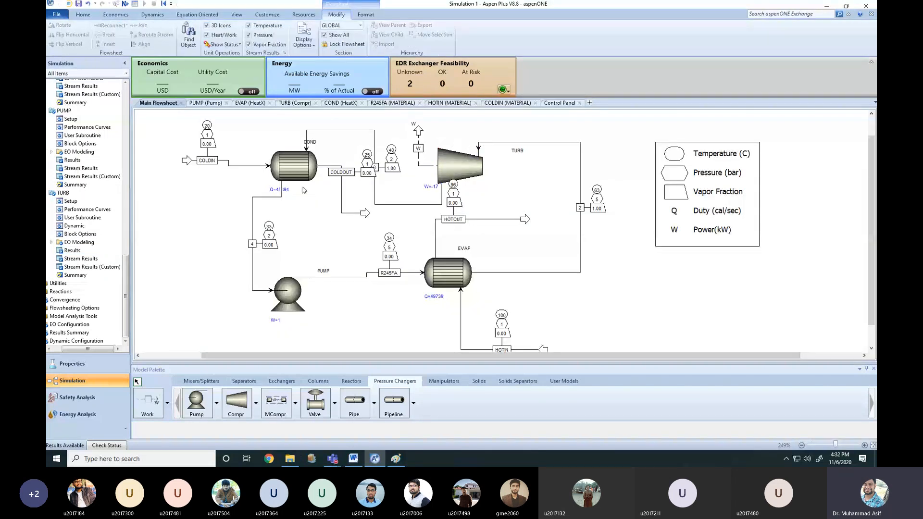
Move the COND duty label clear of stream 4's line and the COLDOUT label down onto its vertical line
left_click(270, 191)
left_click_drag(256, 186, 256, 183)
scroll(281, 196, "up", 1)
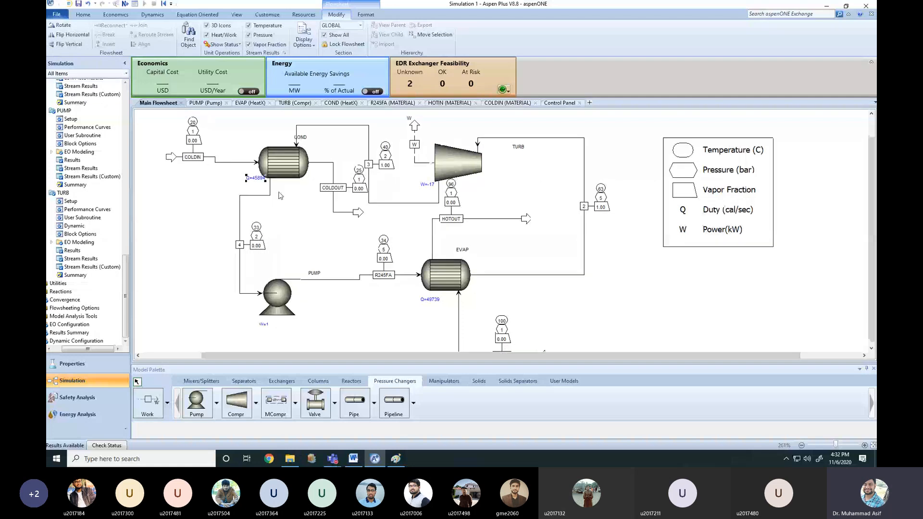
left_click(289, 203)
left_click_drag(255, 182, 250, 181)
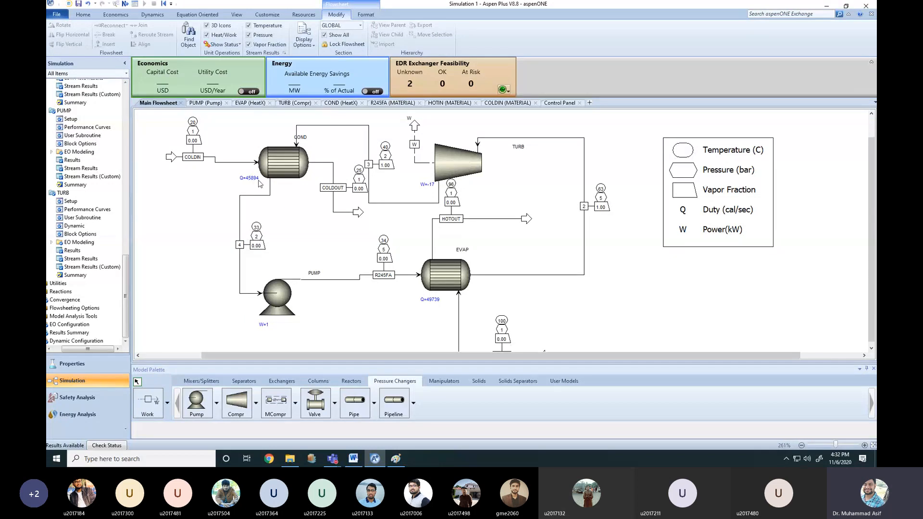
scroll(452, 337, "down", 1)
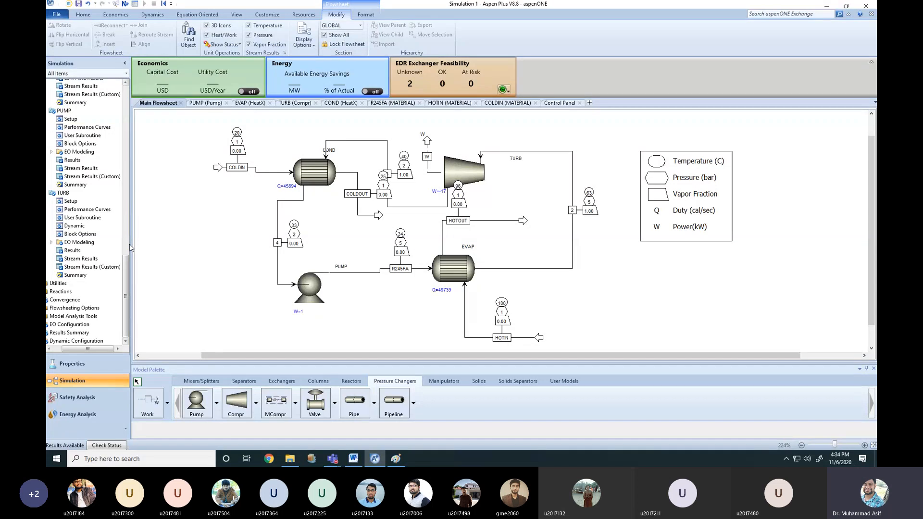
Widen the navigation tree and collapse its Streams and Blocks branches
left_click_drag(130, 244, 182, 240)
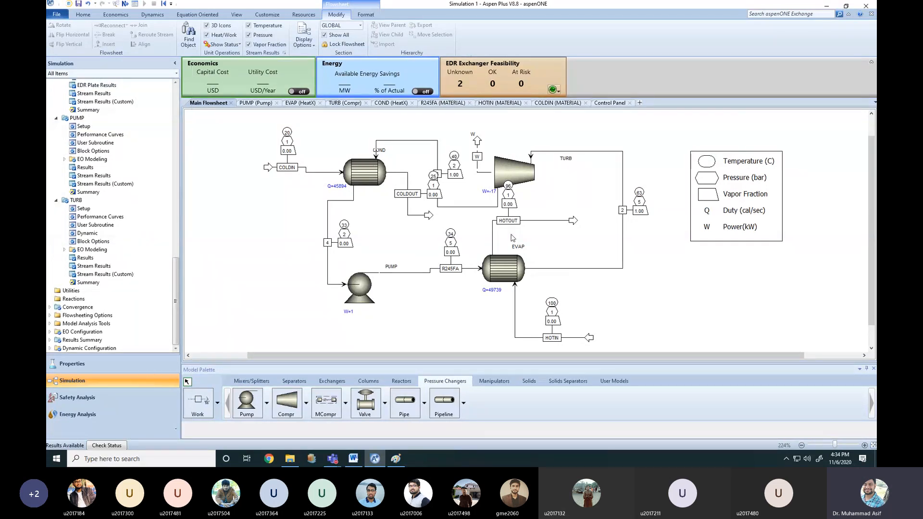
scroll(513, 237, "up", 2)
scroll(458, 219, "down", 1)
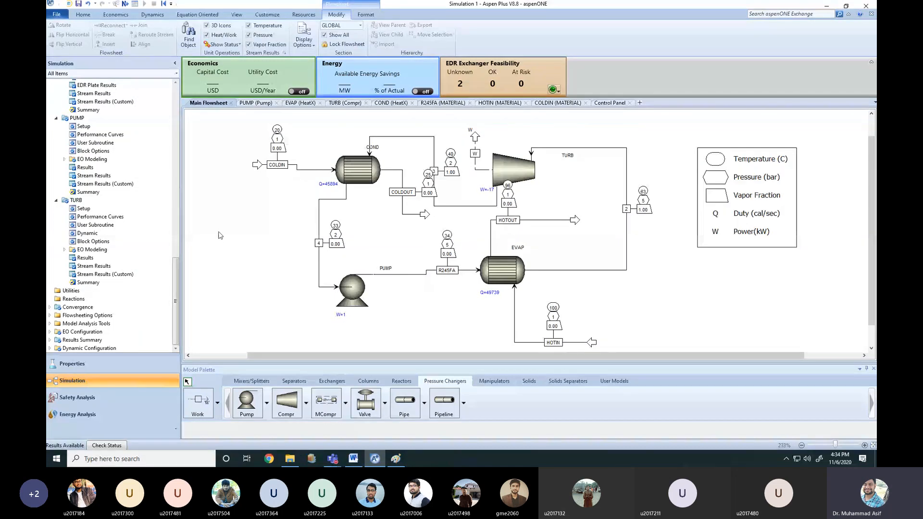
left_click_drag(175, 282, 192, 102)
left_click(50, 117)
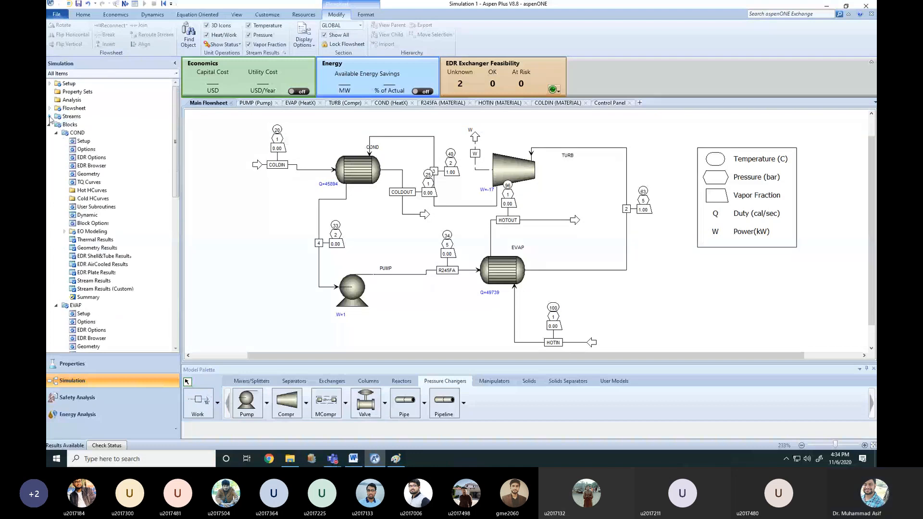
left_click(50, 125)
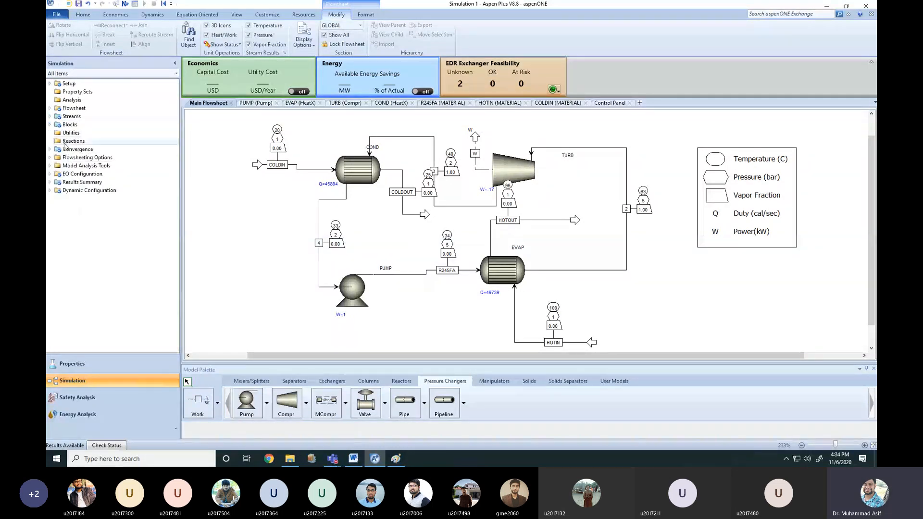
Expand the Flowsheet and Flowsheeting Options folders in the navigation tree
left_click(50, 109)
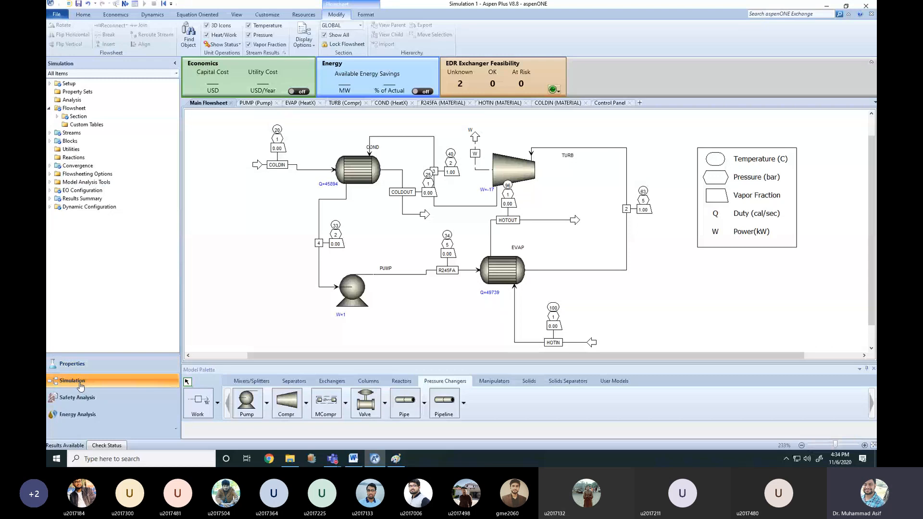
left_click(50, 175)
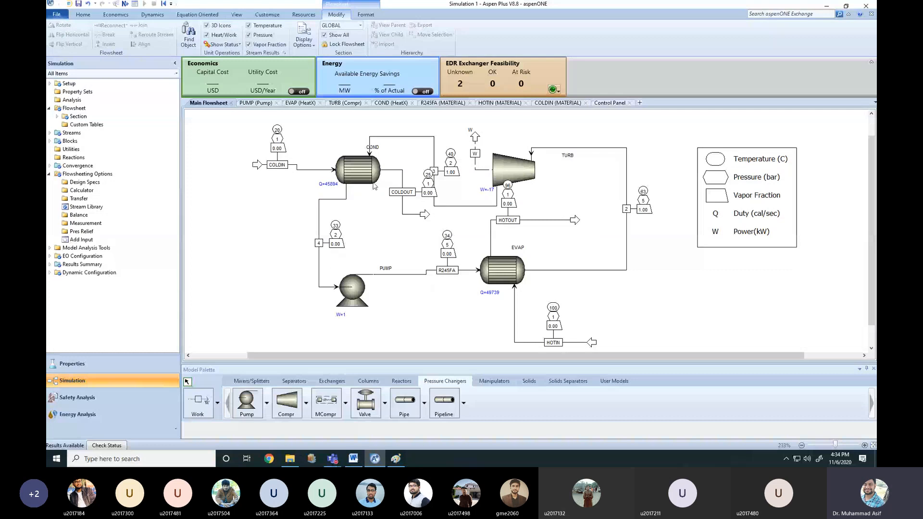
left_click(319, 221)
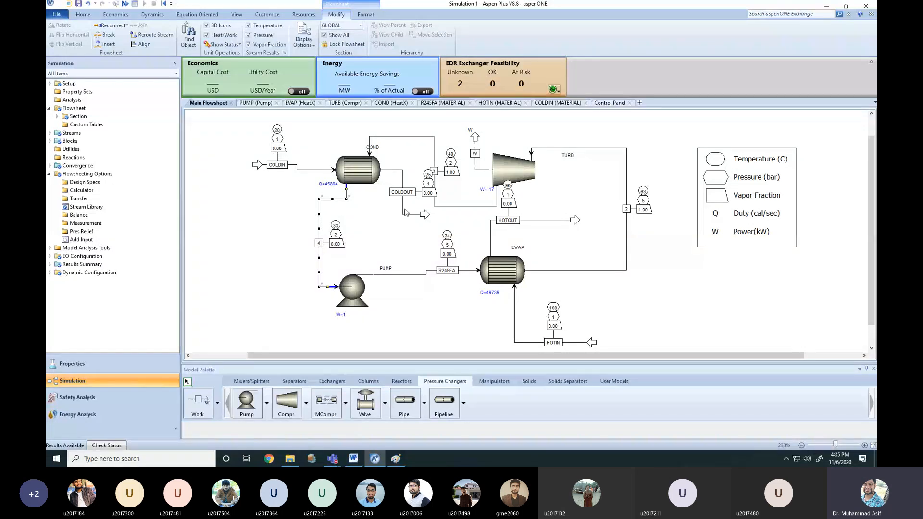
left_click(245, 217)
scroll(486, 259, "down", 1)
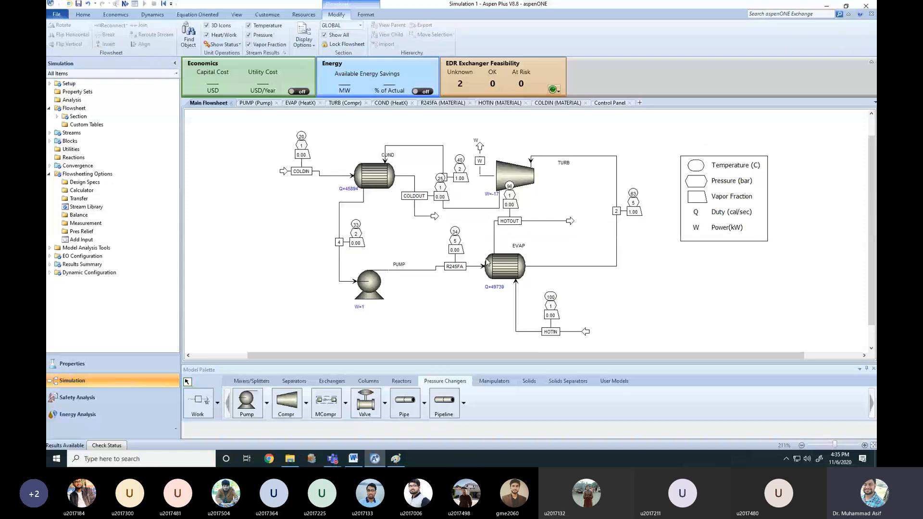
scroll(487, 262, "up", 1)
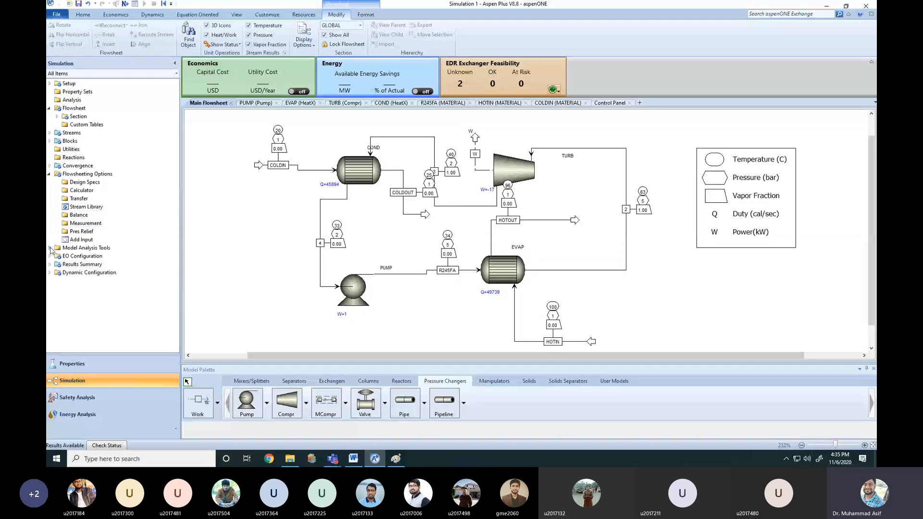
Create a new sensitivity analysis with the ID S-1 under Model Analysis Tools
double_click(91, 248)
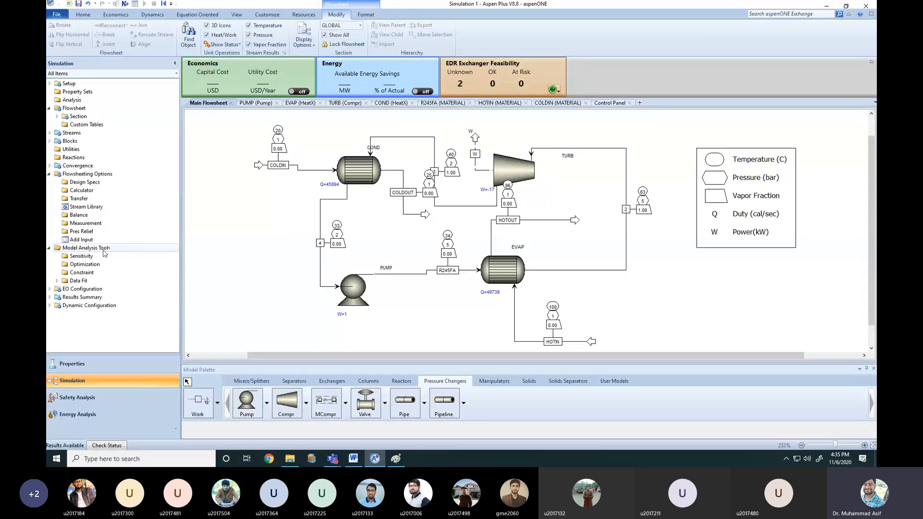
double_click(84, 256)
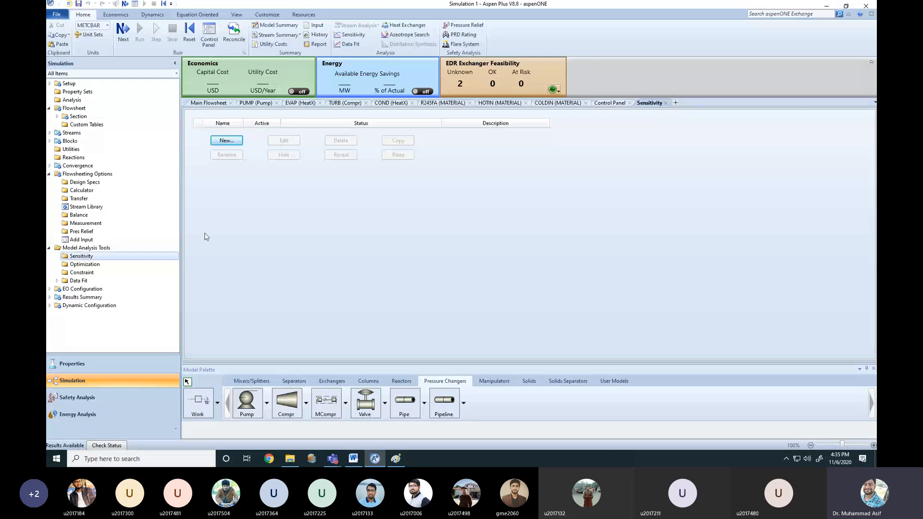
left_click(226, 140)
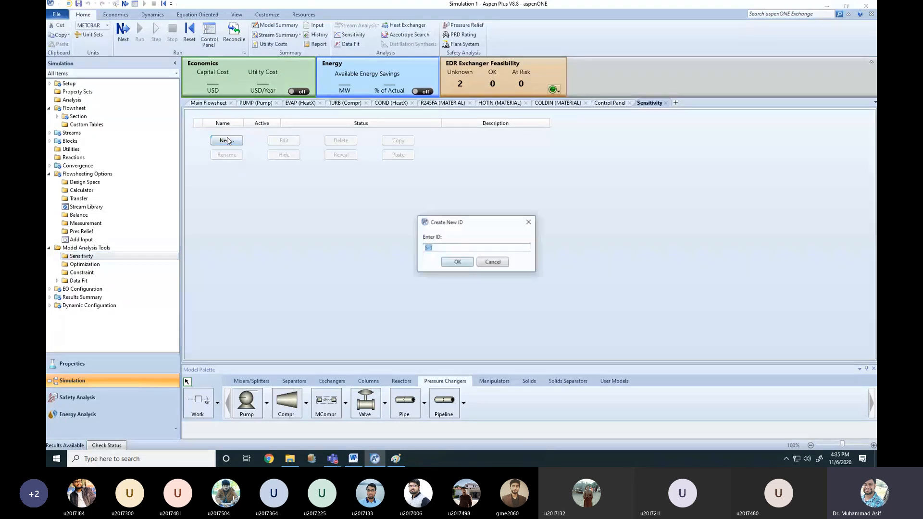
left_click(457, 263)
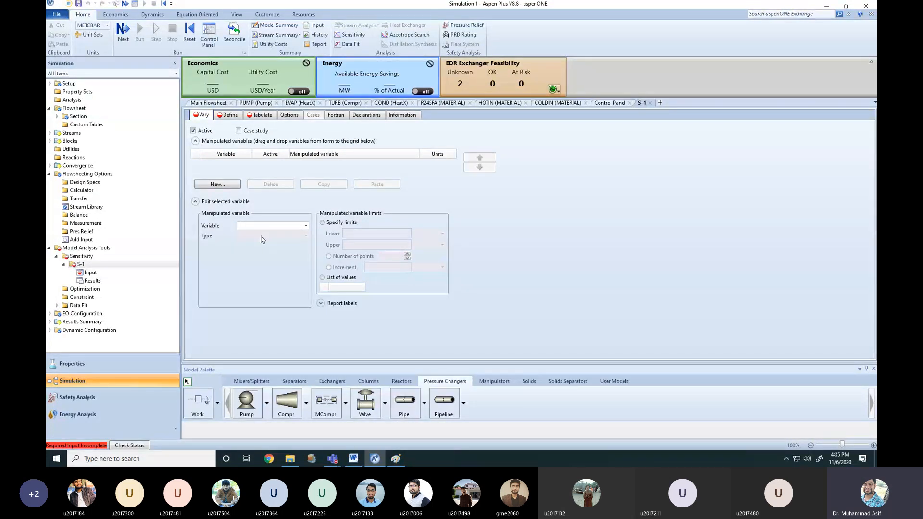
Define manipulated variable 1 of the S-1 analysis as a Block-Var for the PUMP block's PRES variable
left_click(305, 225)
left_click(280, 234)
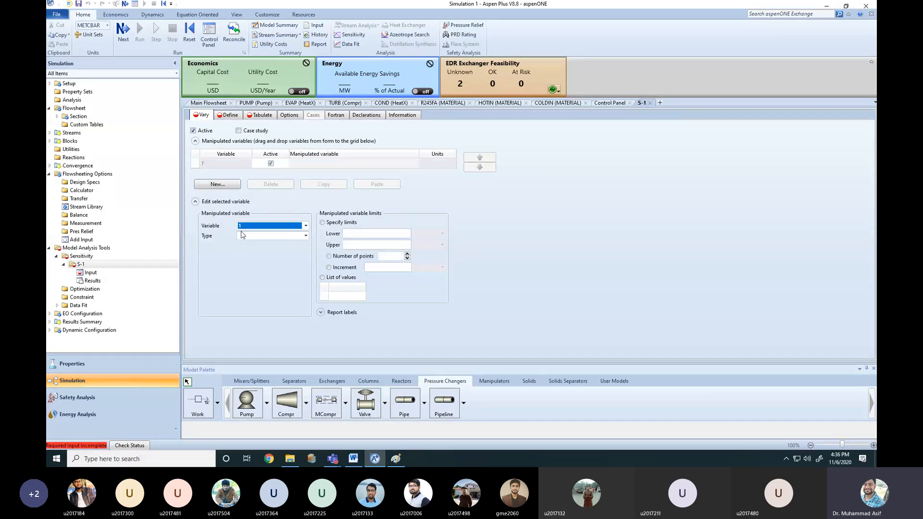
left_click(242, 235)
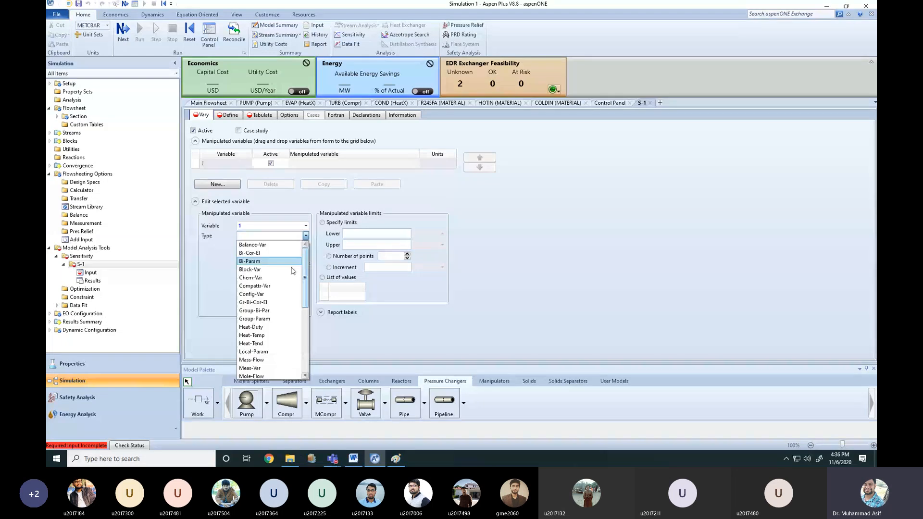
left_click(249, 270)
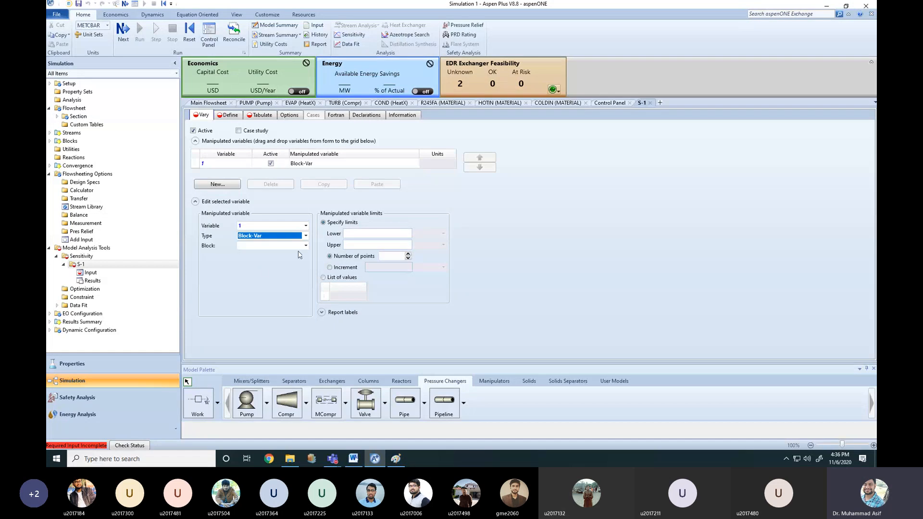
left_click(306, 246)
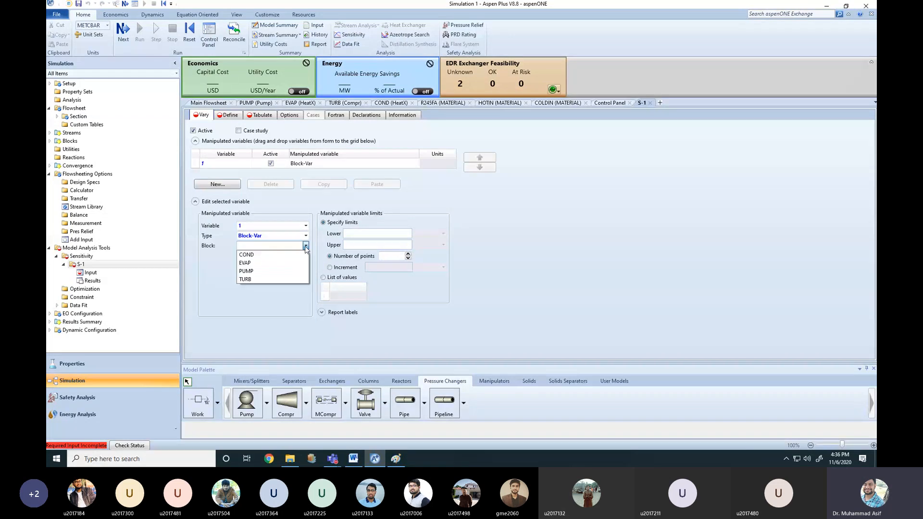
left_click(273, 271)
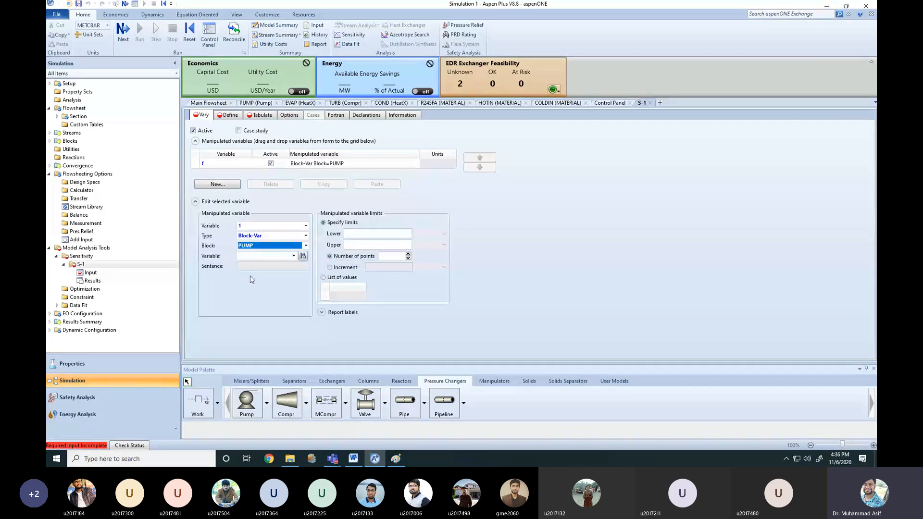
left_click(293, 256)
left_click_drag(293, 287, 292, 382)
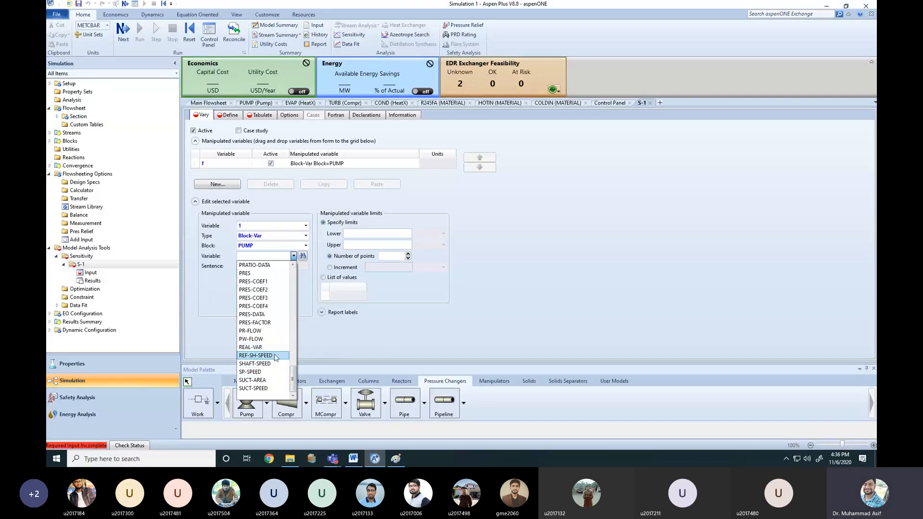
left_click(249, 274)
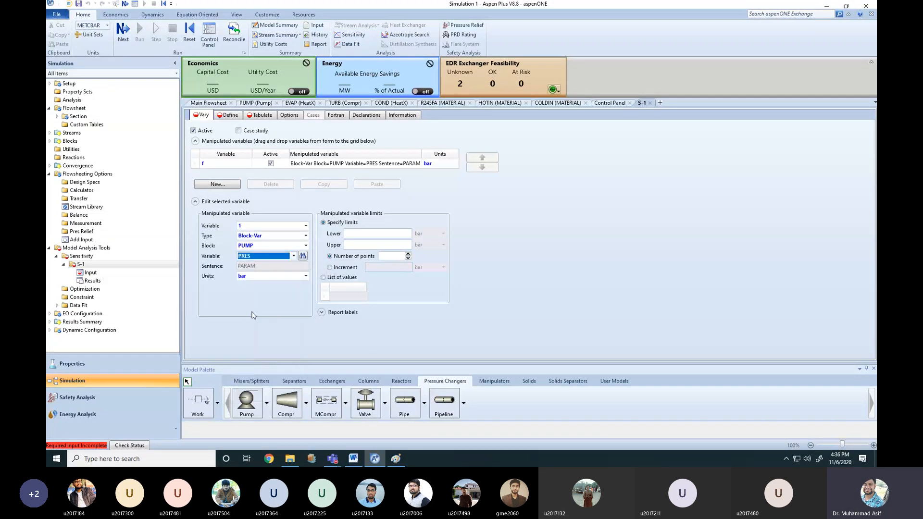
Set the manipulated pump pressure limits from 5 to 12 bar with an increment of 1 bar
left_click(357, 234)
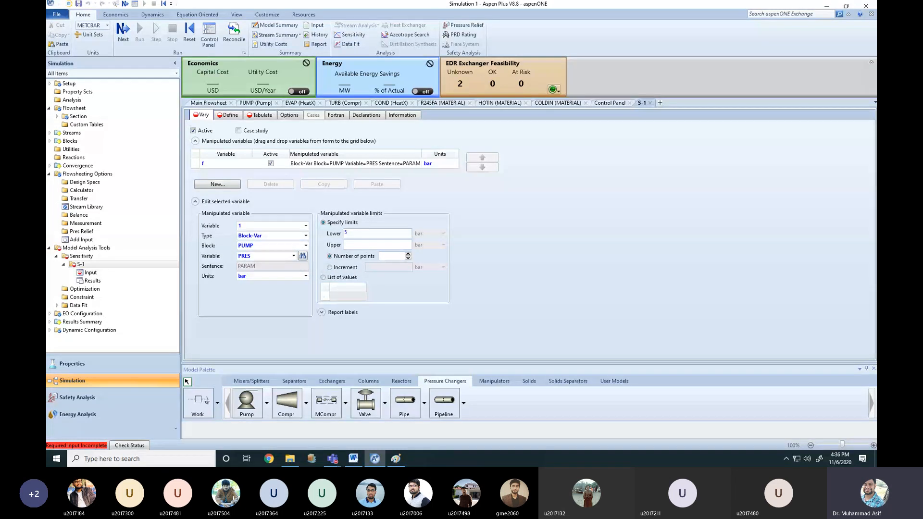
key("Tab")
type("1")
type("2")
left_click(330, 267)
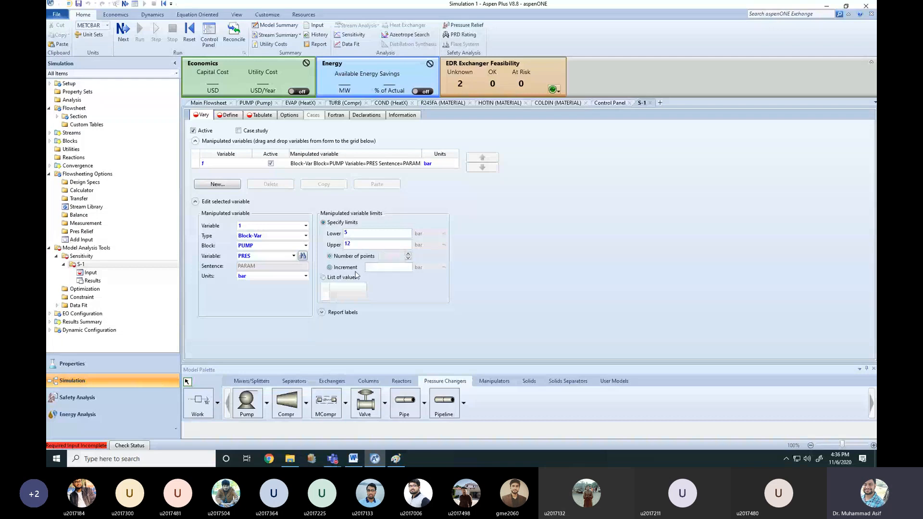
left_click(372, 267)
type("1")
left_click(408, 279)
Create a sampled variable named WORK in the S-1 sensitivity analysis definitions
left_click(228, 117)
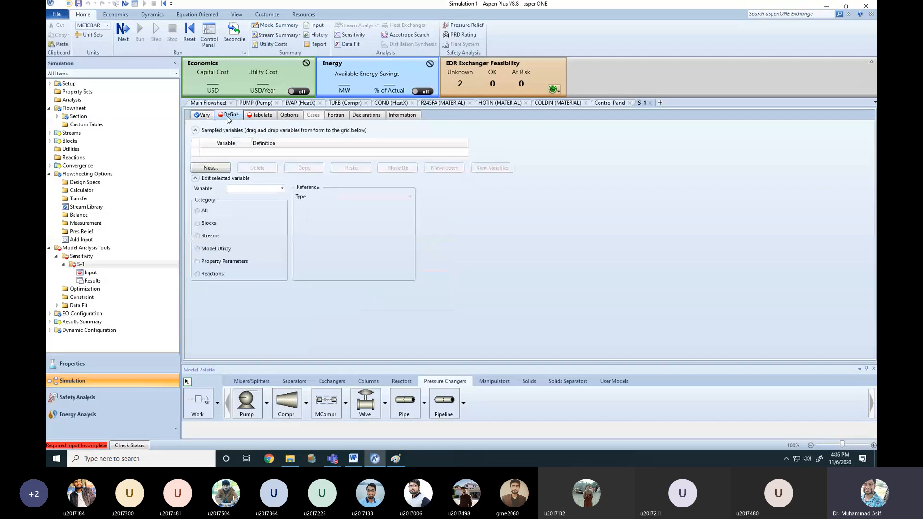
left_click(263, 188)
left_click(263, 197)
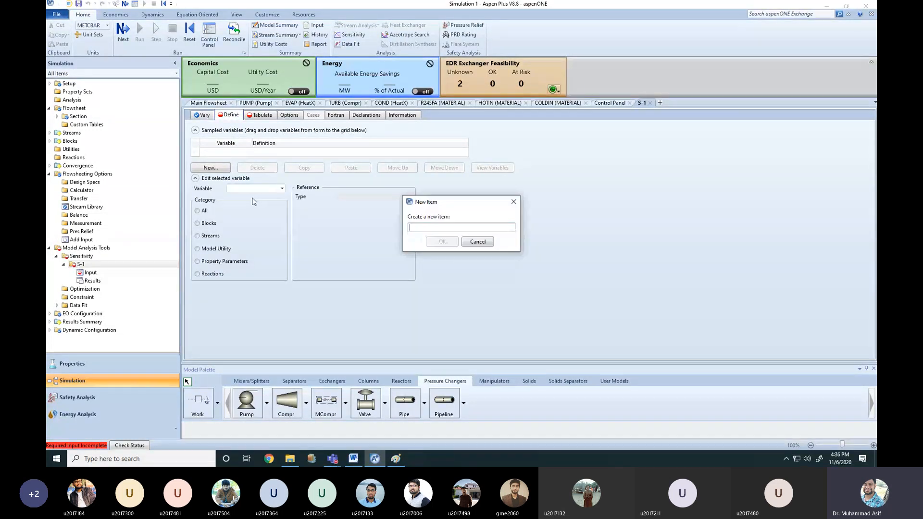
type("WORK")
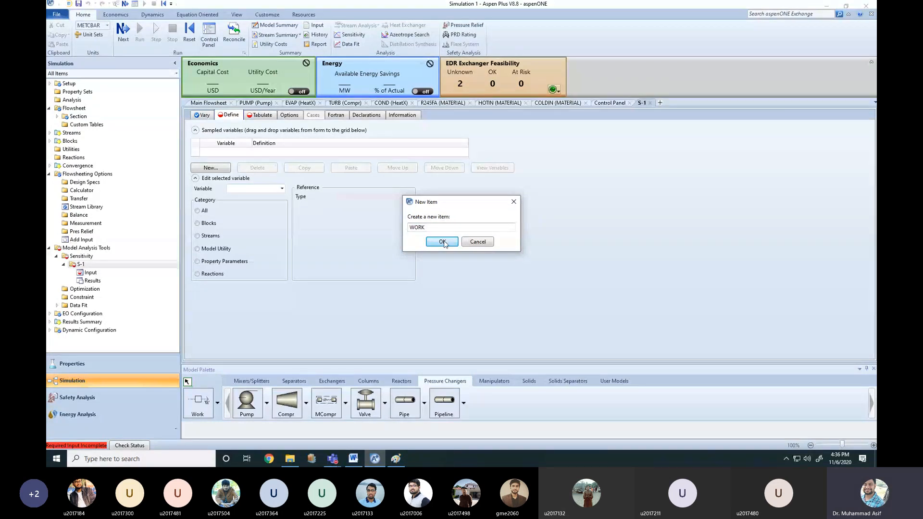
left_click(442, 243)
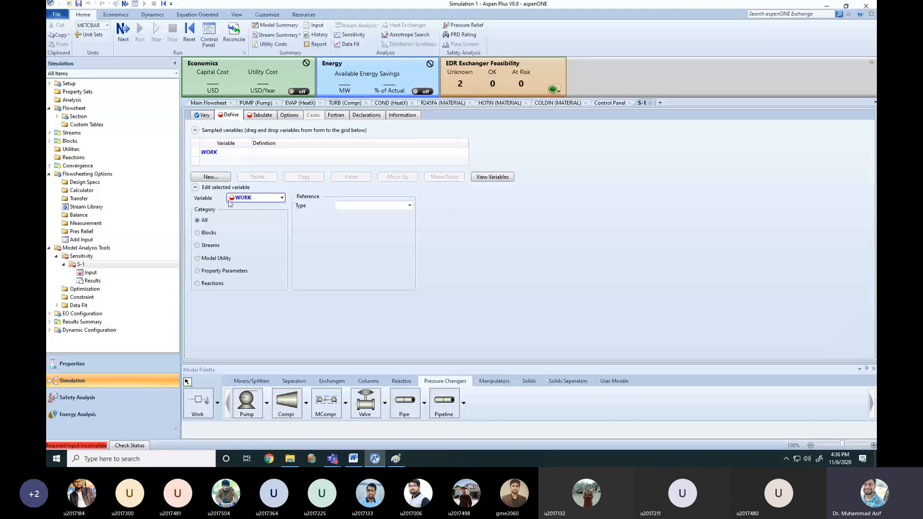
Reference the WORK variable as type Work-Power for stream W
left_click(409, 206)
left_click_drag(410, 224, 420, 324)
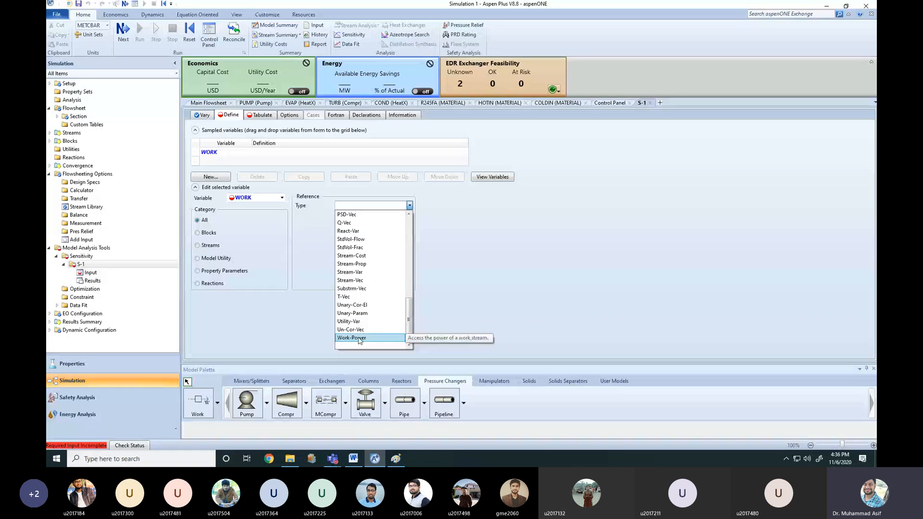
left_click(392, 339)
left_click(409, 216)
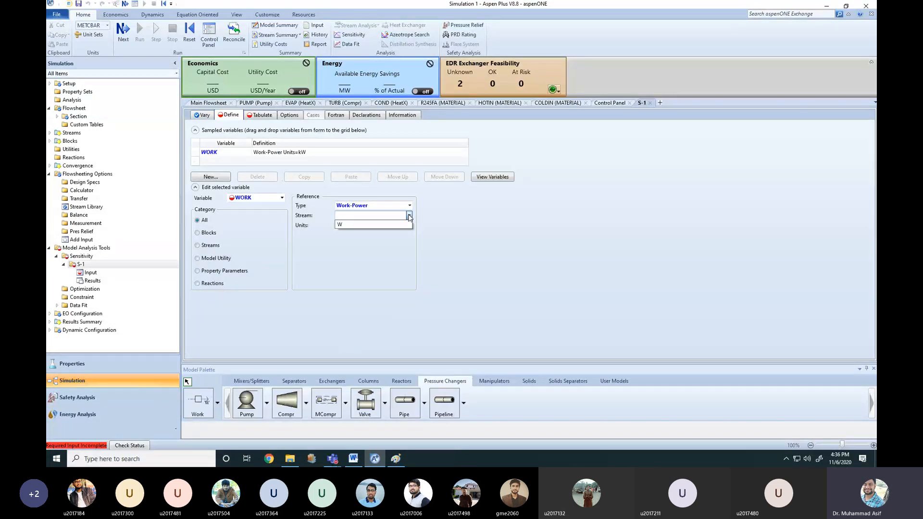
left_click(375, 225)
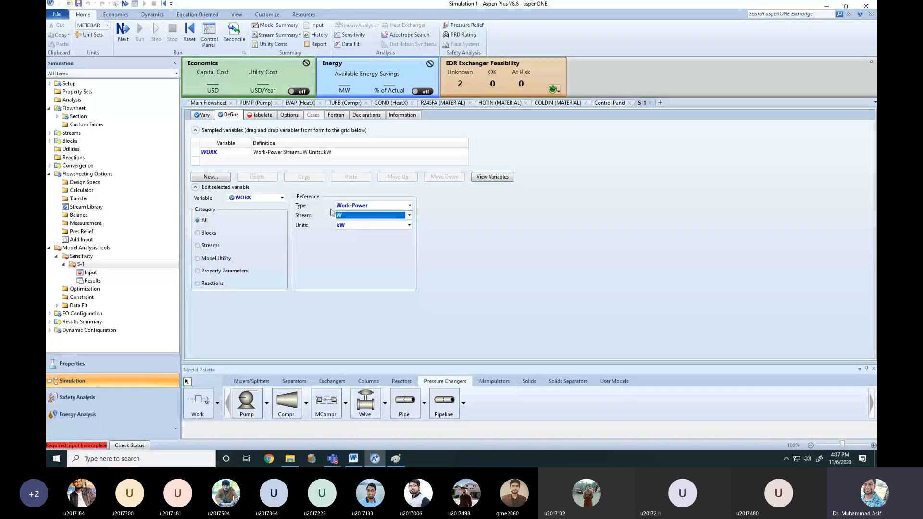
Check the work stream on the main flowsheet and fill the S-1 tabulation with the defined variable
left_click(221, 105)
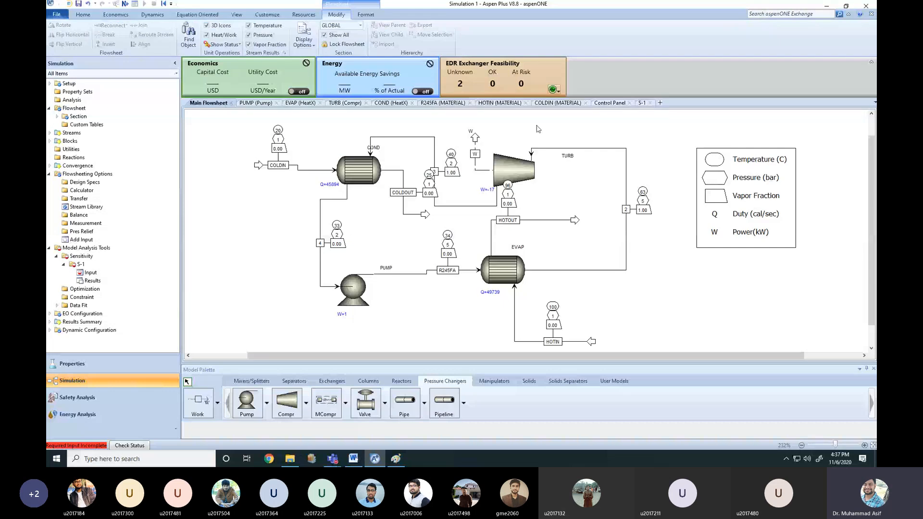
left_click(642, 103)
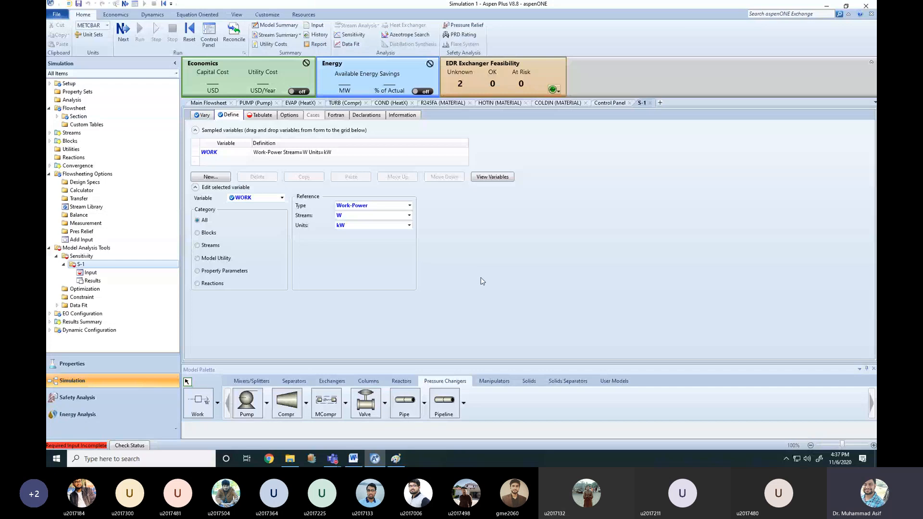
left_click(260, 115)
left_click(340, 164)
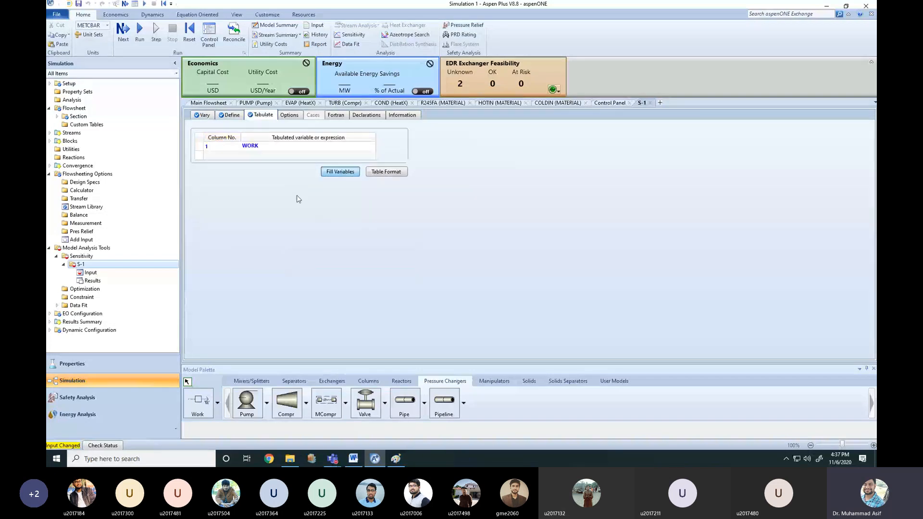
Reinitialize the simulation, purging all results, and run it again with the sensitivity analysis
left_click(189, 33)
left_click(426, 251)
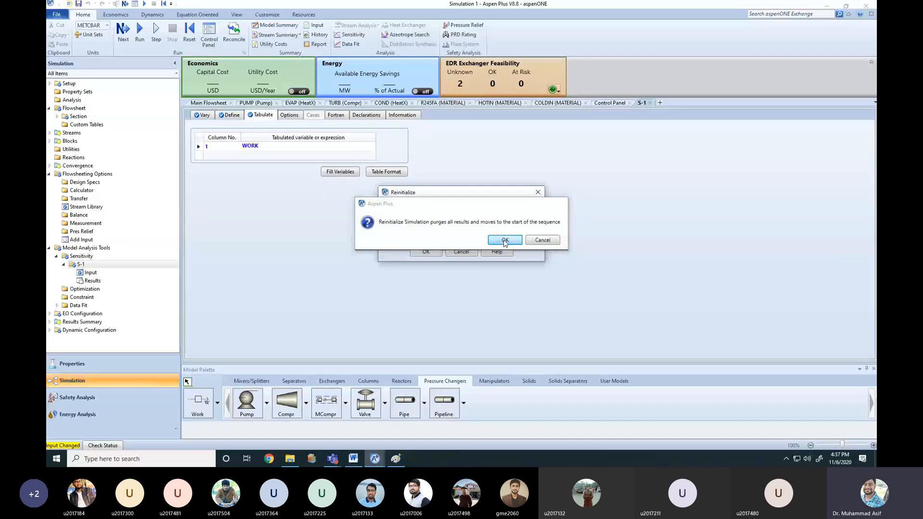
left_click(504, 240)
key("F5")
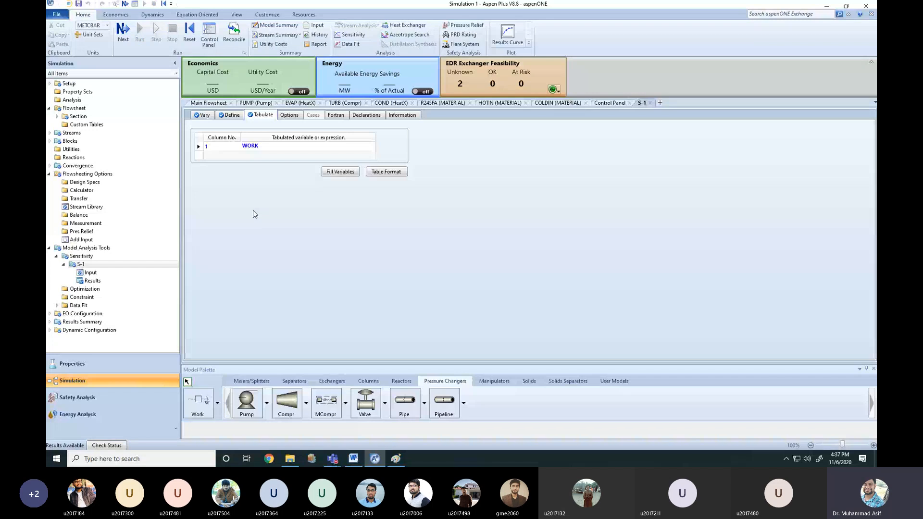
Plot a results curve of WORK against the varied pump pressure from the S-1 sensitivity results
left_click(94, 282)
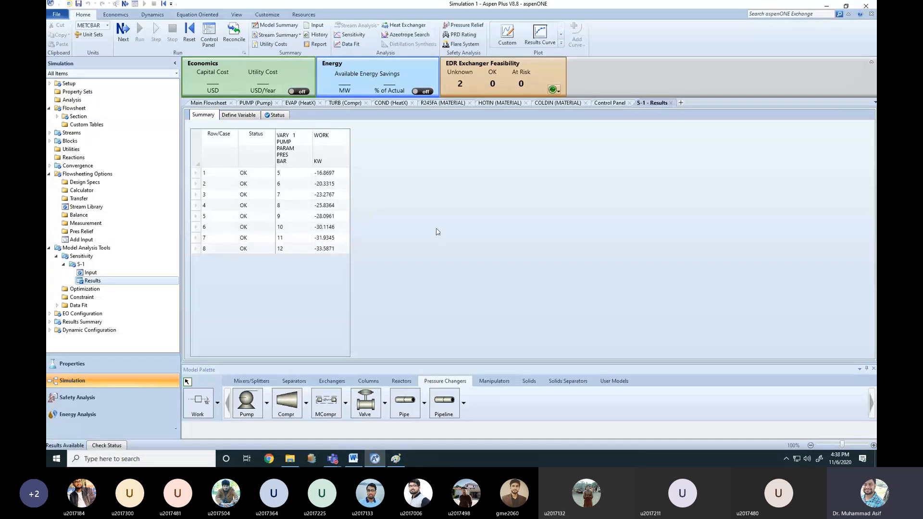
left_click(282, 153)
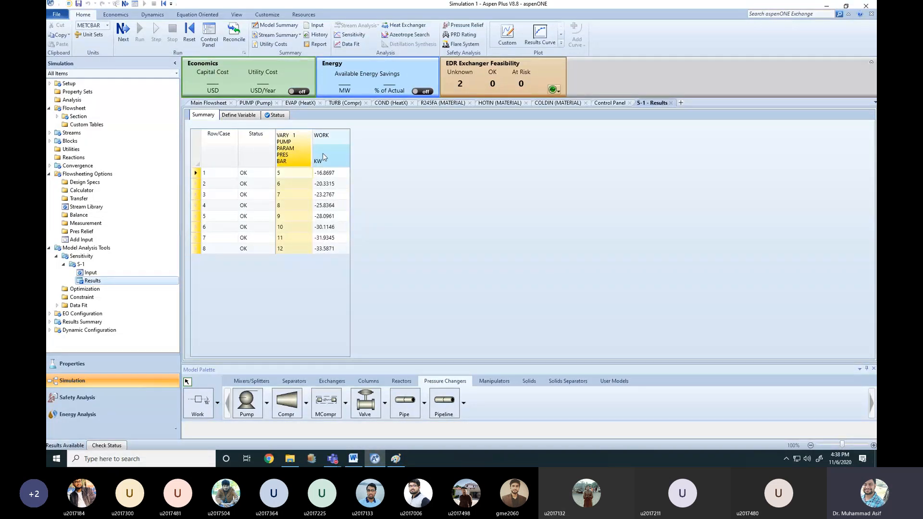
left_click(322, 155, "ctrl")
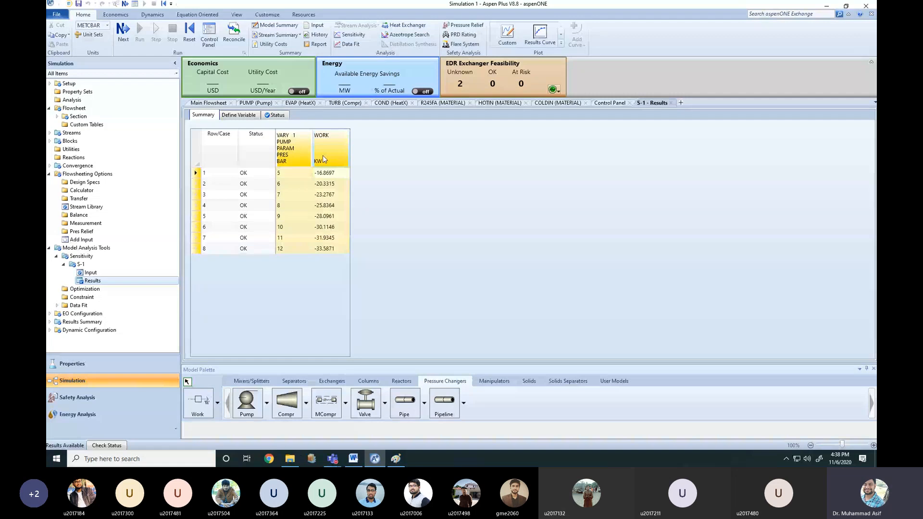
left_click(536, 36)
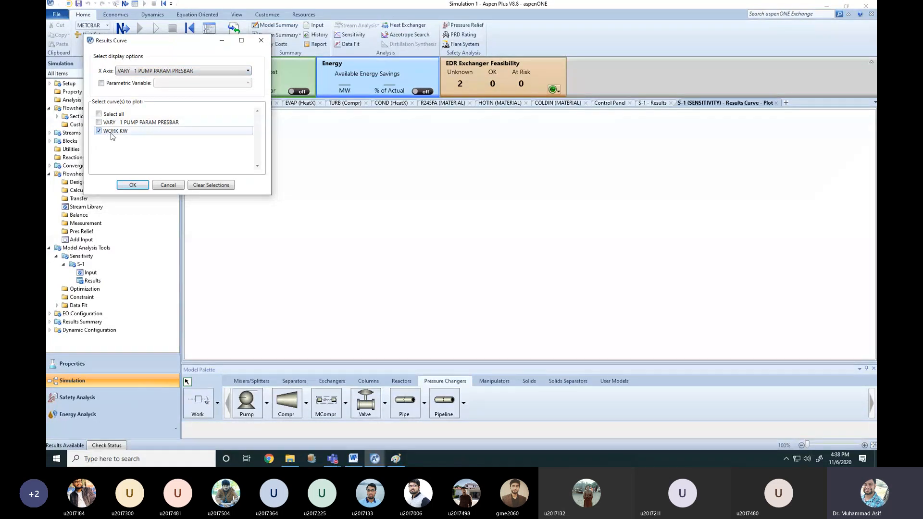
left_click(138, 186)
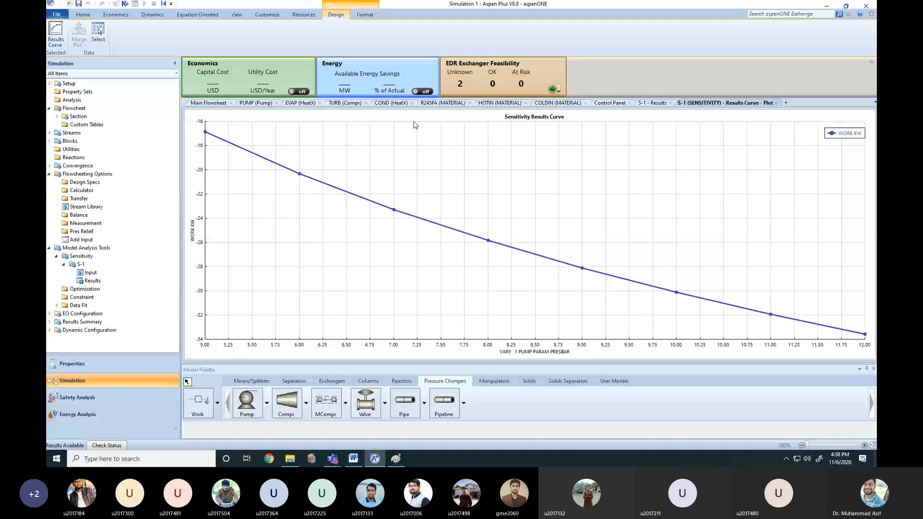
Return to the main flowsheet, close Simulation 1 without saving changes, and close the untitled Paint drawing
left_click(231, 104)
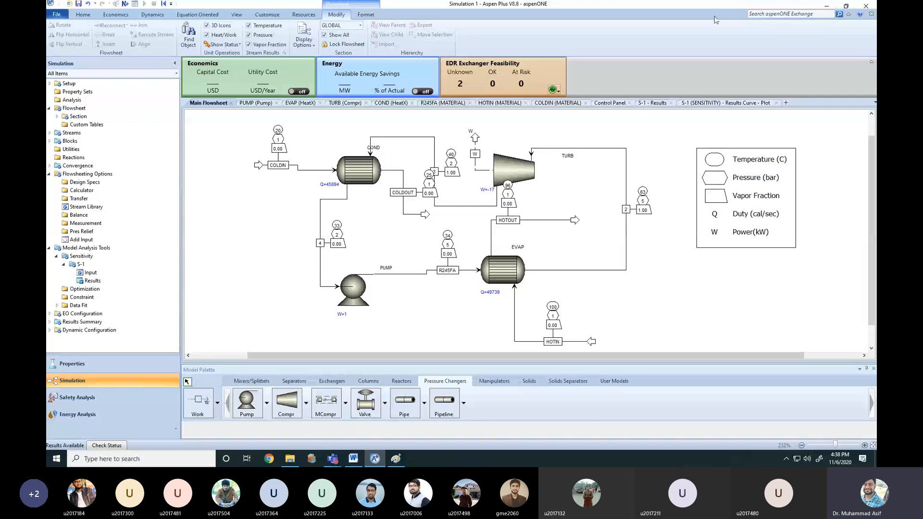
double_click(649, 9)
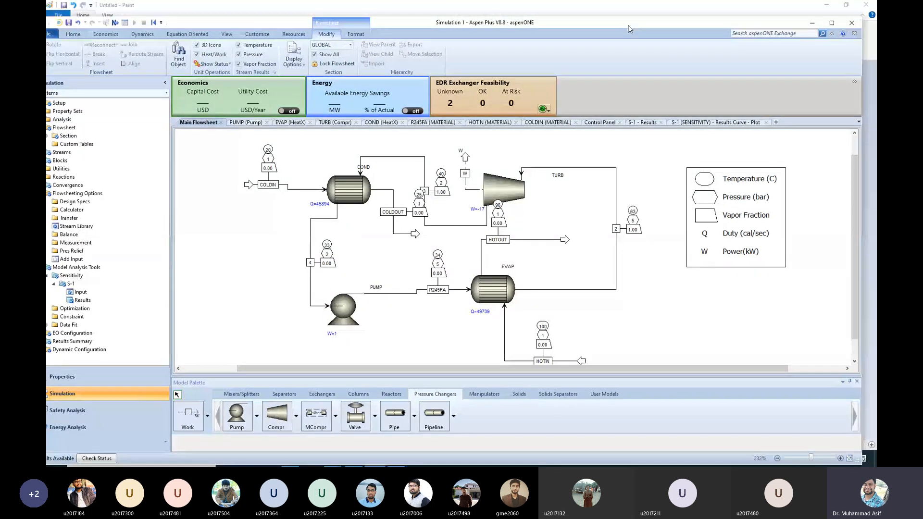
mouse_move(643, 21)
left_mouse_down()
mouse_move(626, 4)
mouse_move(633, 21)
left_mouse_up()
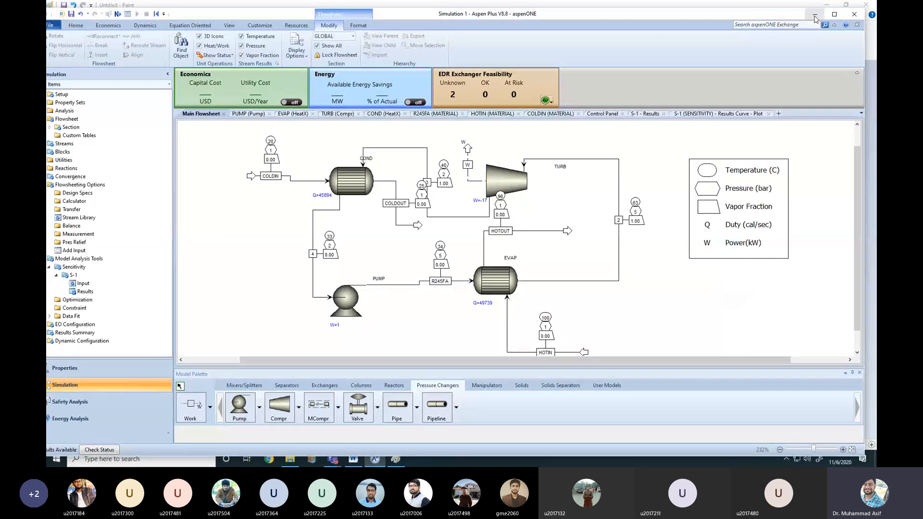
left_click(854, 14)
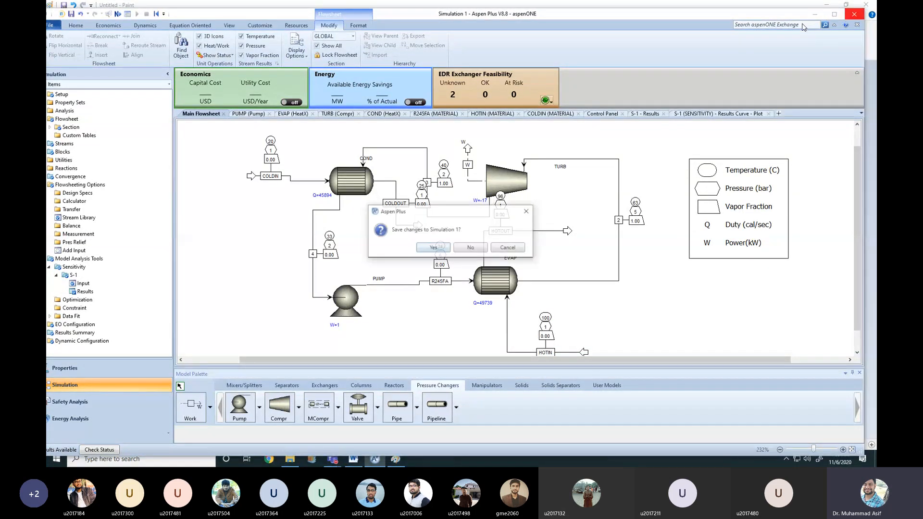
left_click(480, 248)
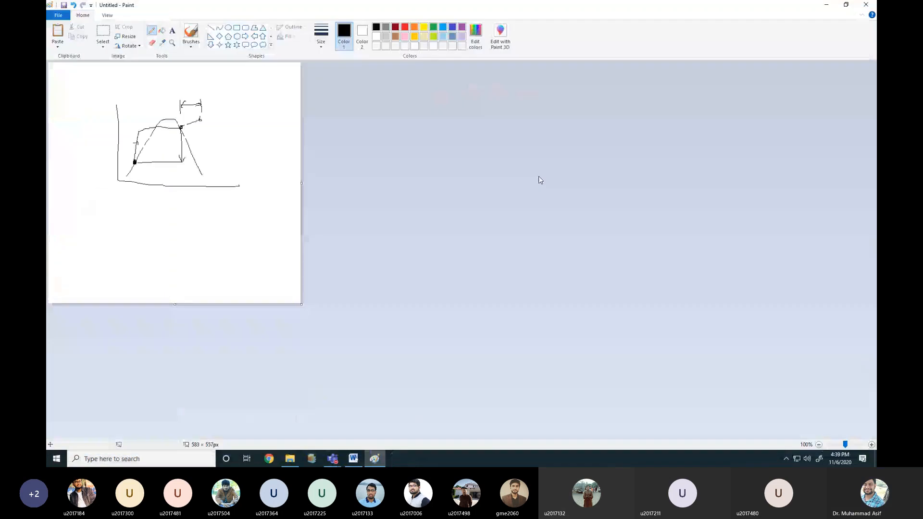
left_click(866, 4)
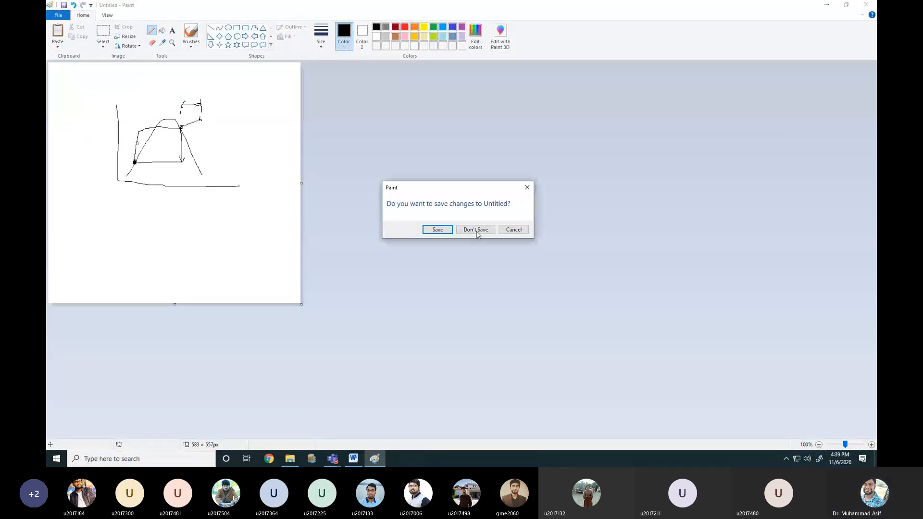
Discard the untitled Paint drawing and open the simulation "Validation-Gas turbine with bleed" from the Validation folder inside Cogeneration
left_click(475, 230)
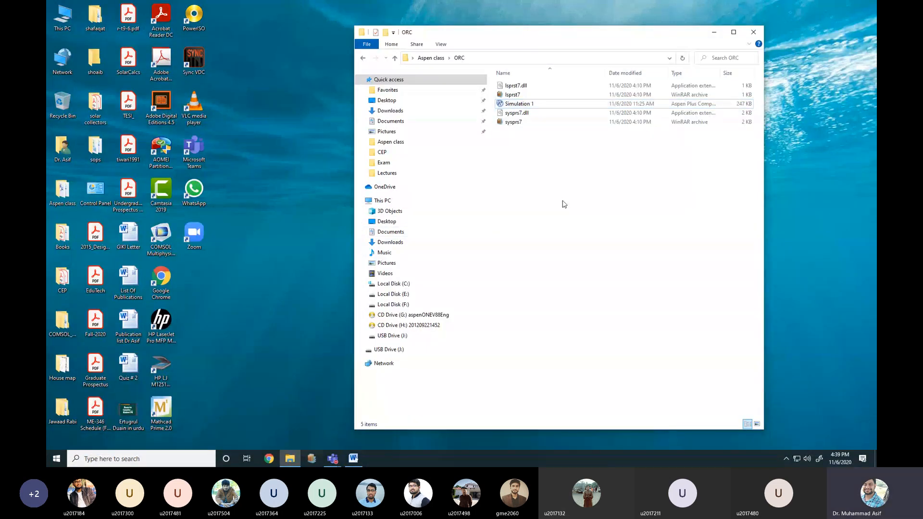
key("BackSpace")
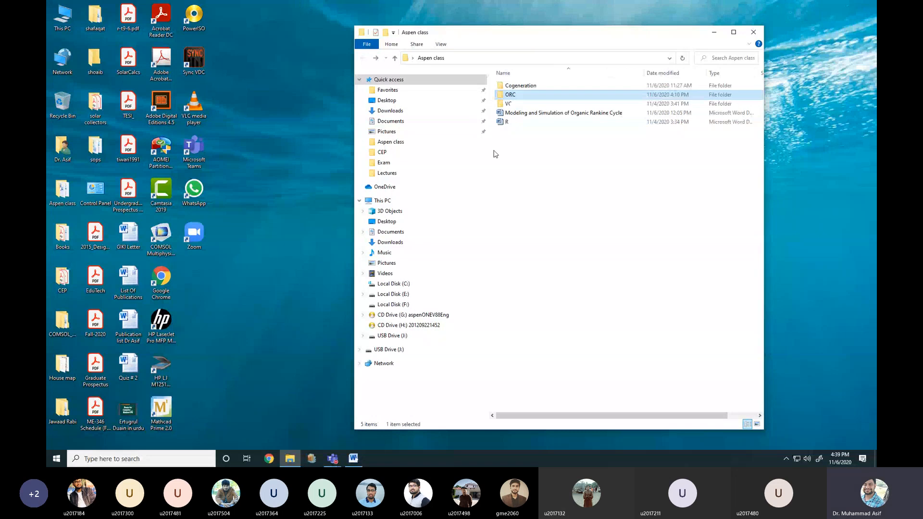
key("Up")
key("Return")
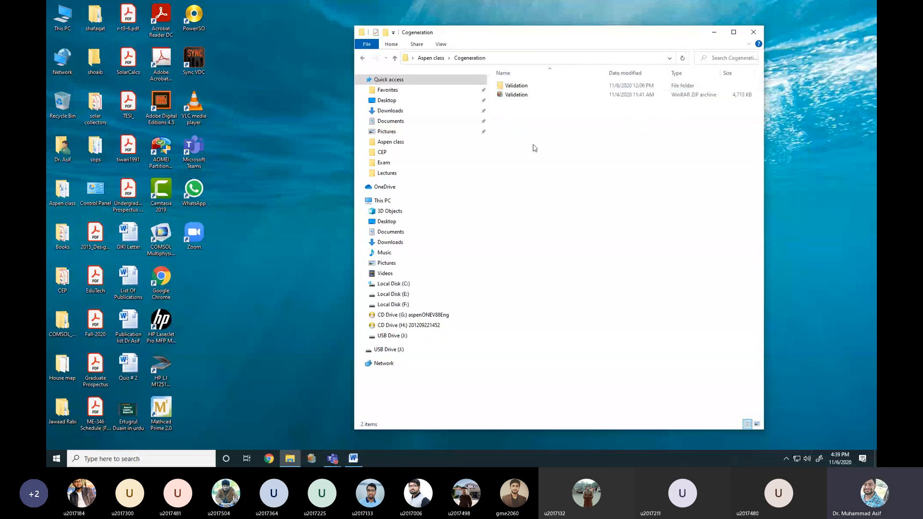
double_click(520, 35)
double_click(225, 56)
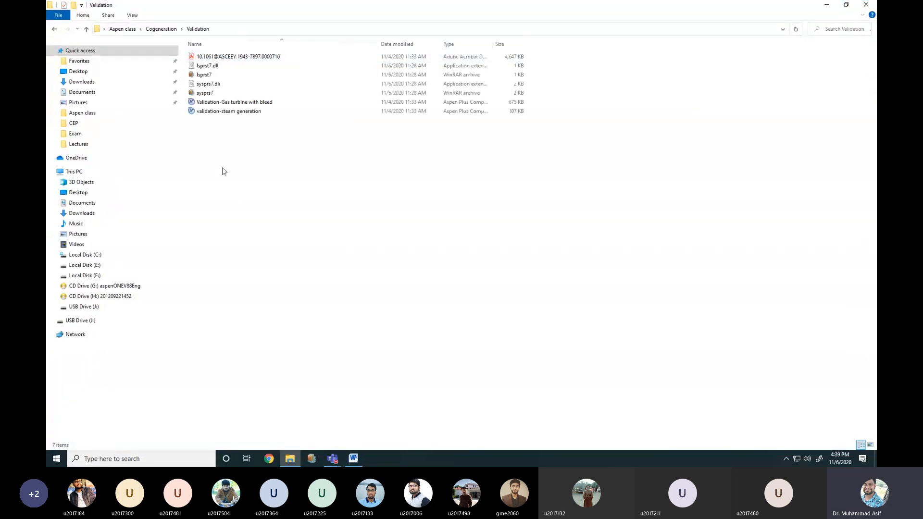
double_click(242, 103)
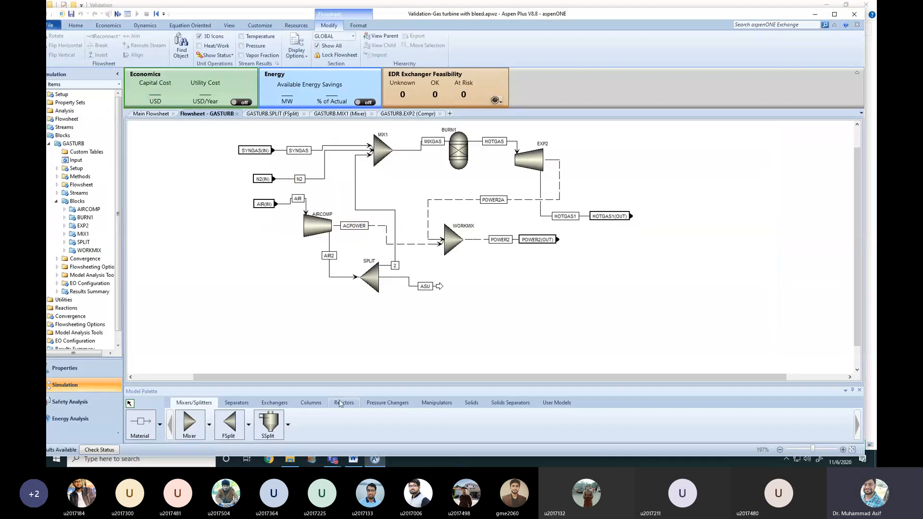
Switch to the Word document on the Organic Rankine Cycle and view the Cogeneration diagram on its last page
left_click(353, 460)
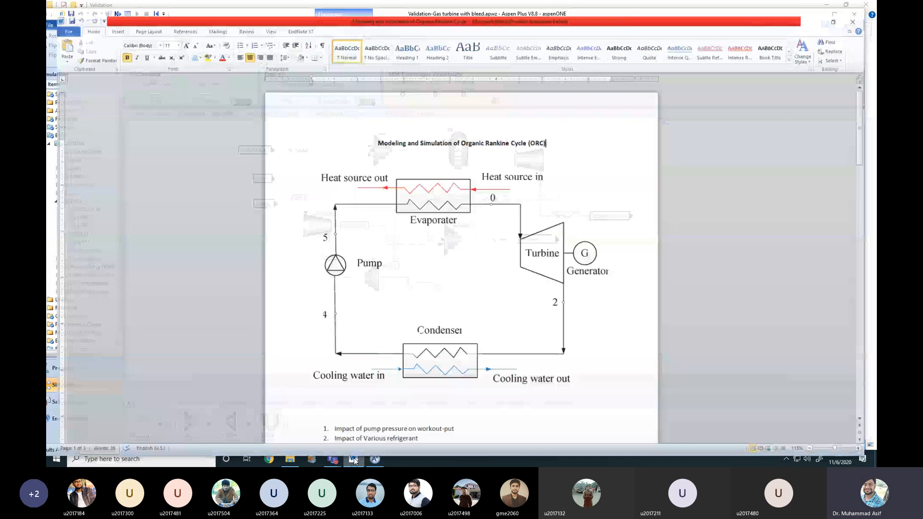
scroll(530, 331, "down", 15)
scroll(531, 331, "down", 12)
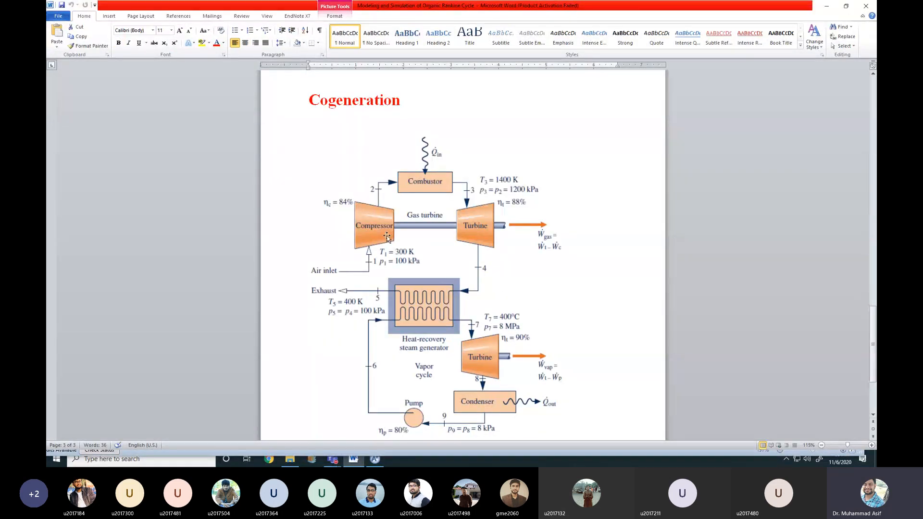
scroll(469, 288, "down", 1)
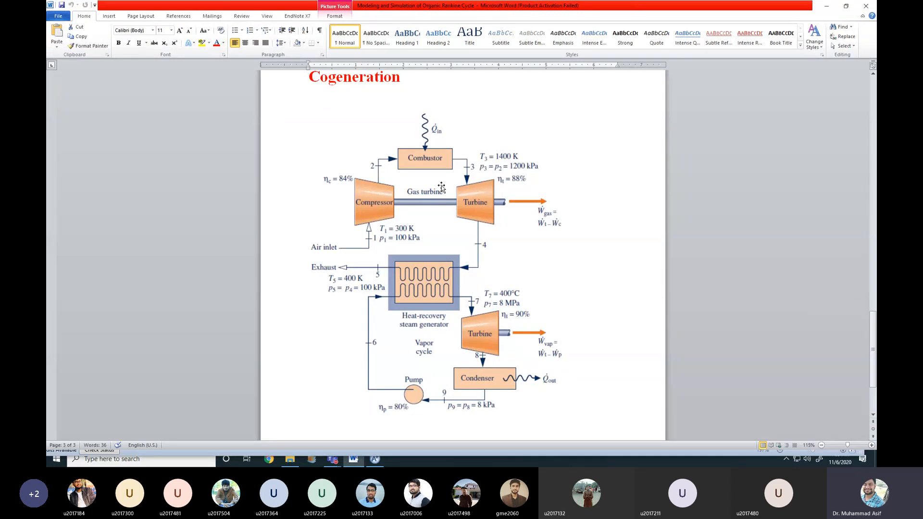
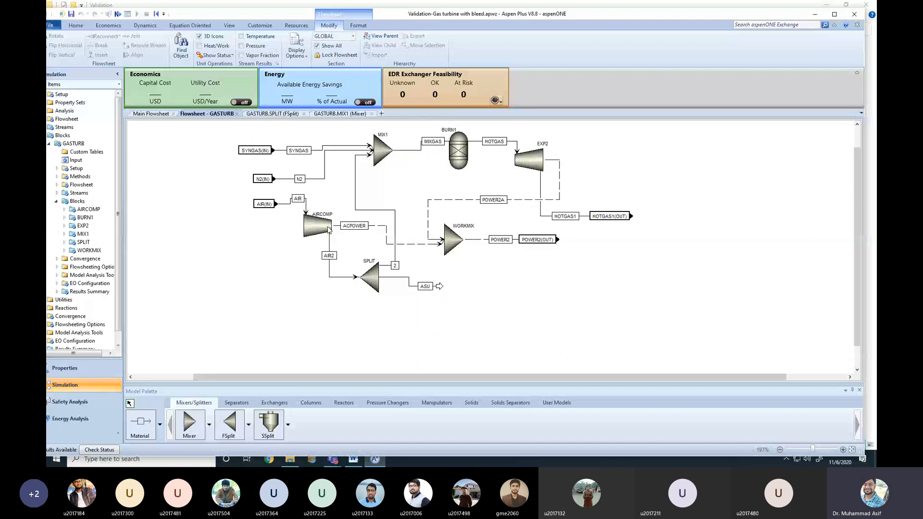
Close the MIX1 and SPLIT block forms and the GASTURB flowsheet, leaving only the Main Flowsheet open
left_click(372, 113)
left_click(304, 114)
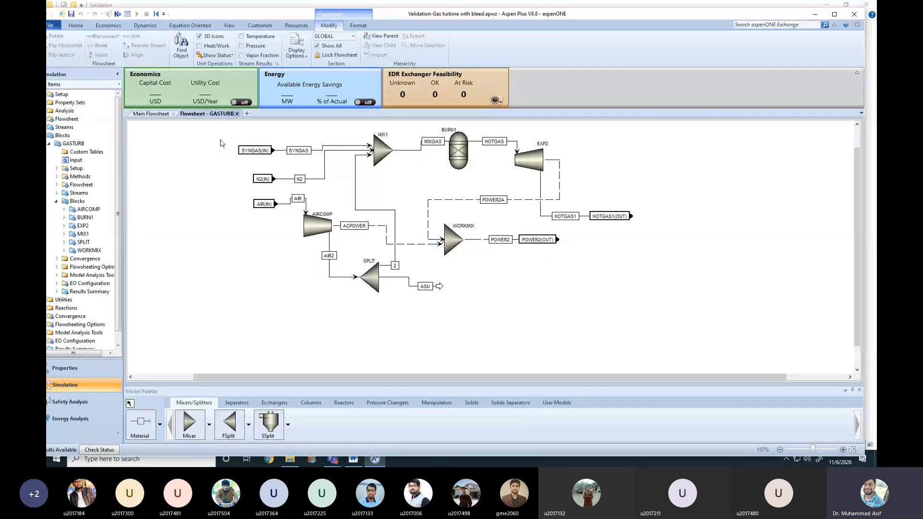
left_click(236, 114)
scroll(856, 156, "up", 1)
left_click(857, 125)
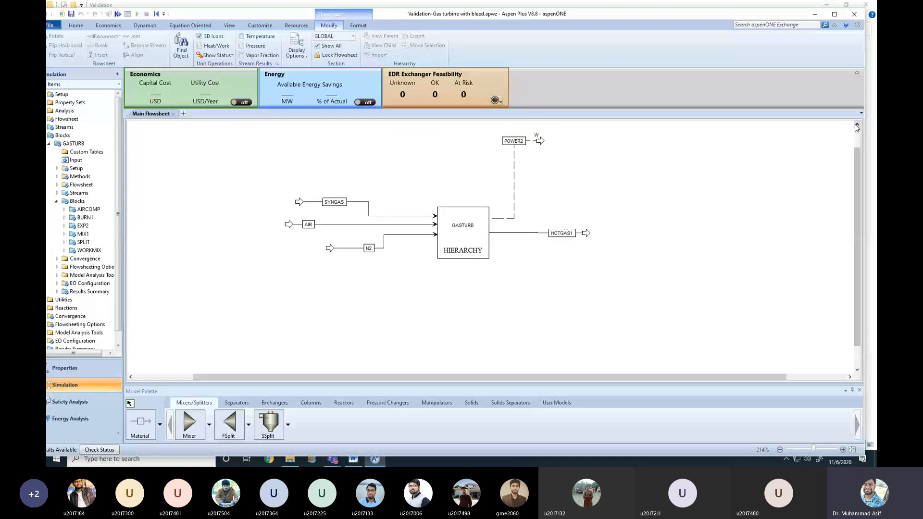
Open the internal flowsheet of the GASTURB hierarchy block from the Main Flowsheet
scroll(364, 234, "up", 2)
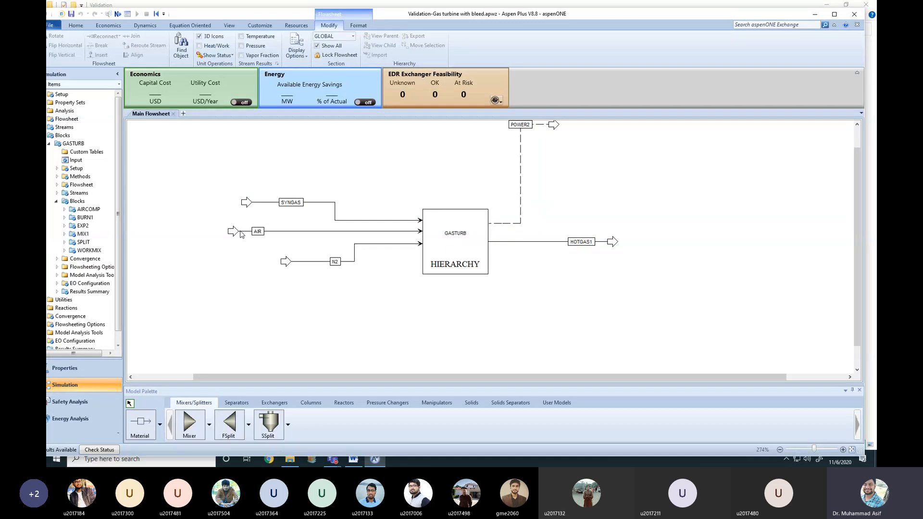
left_click(310, 232)
double_click(440, 211)
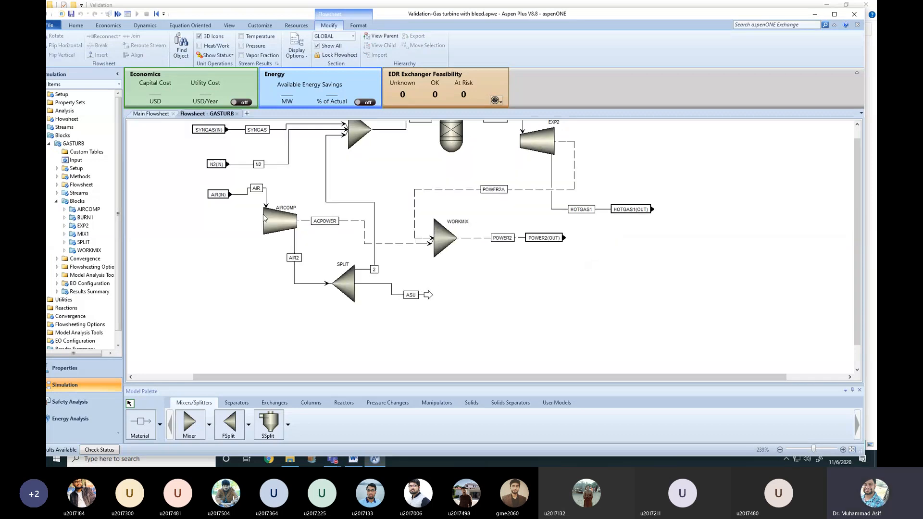
scroll(263, 218, "up", 1)
left_click_drag(857, 293, 843, 225)
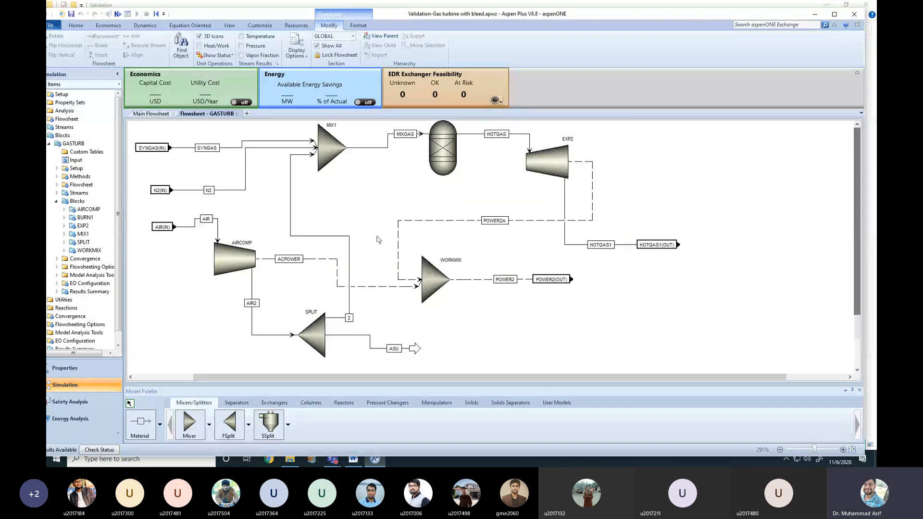
Compare the AIR stream entering AIRCOMP with the compressor's air inlet in the Word cogeneration diagram
left_click(196, 220)
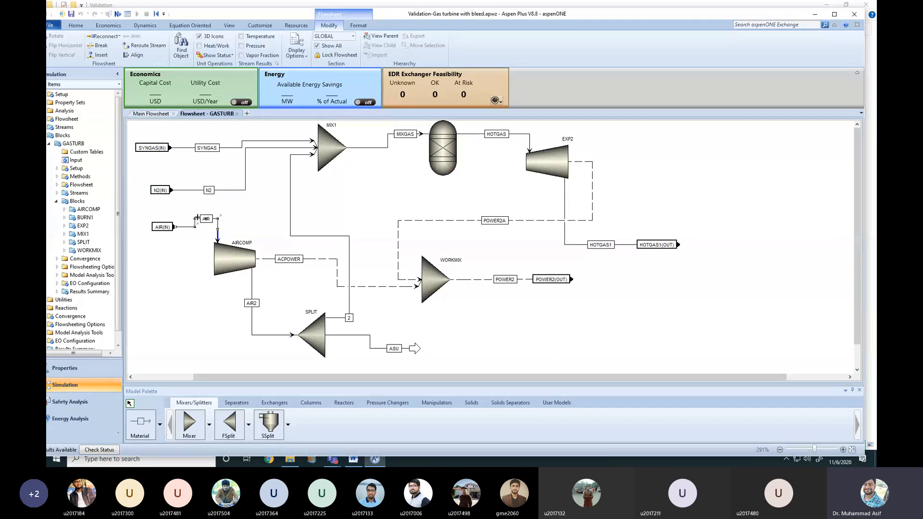
left_click(354, 461)
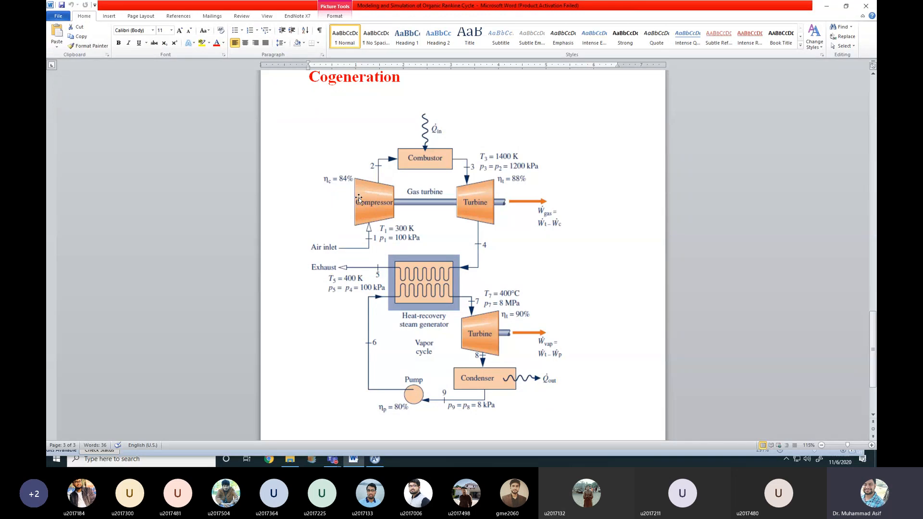
left_click(825, 6)
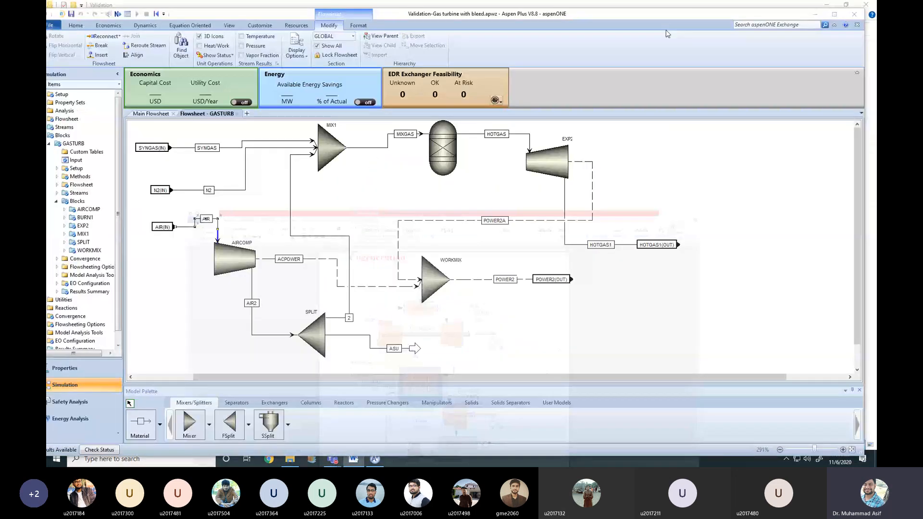
left_click(181, 272)
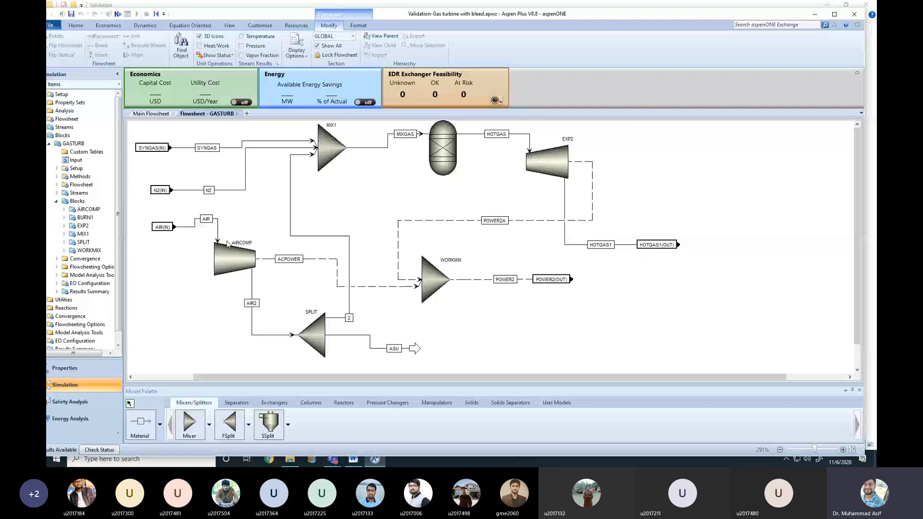
Review the specifications of the AIRCOMP compressor block and return to the GASTURB flowsheet
double_click(232, 255)
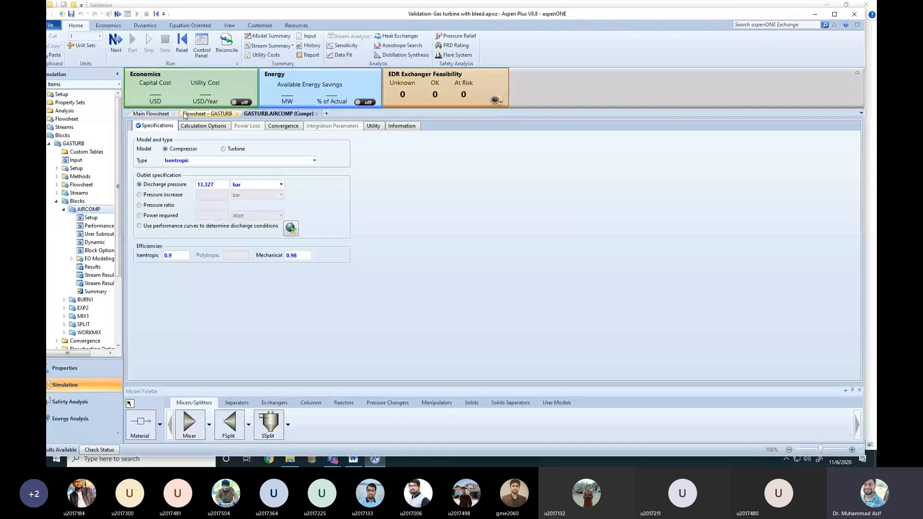
left_click(203, 115)
left_click(209, 265)
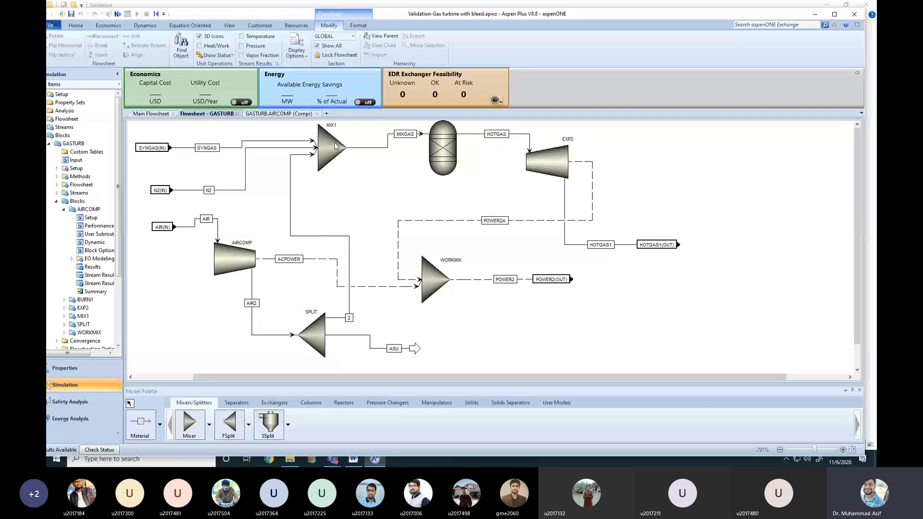
Examine the BURN1 reactor block and the stream types available in the Model Palette
left_click(435, 133)
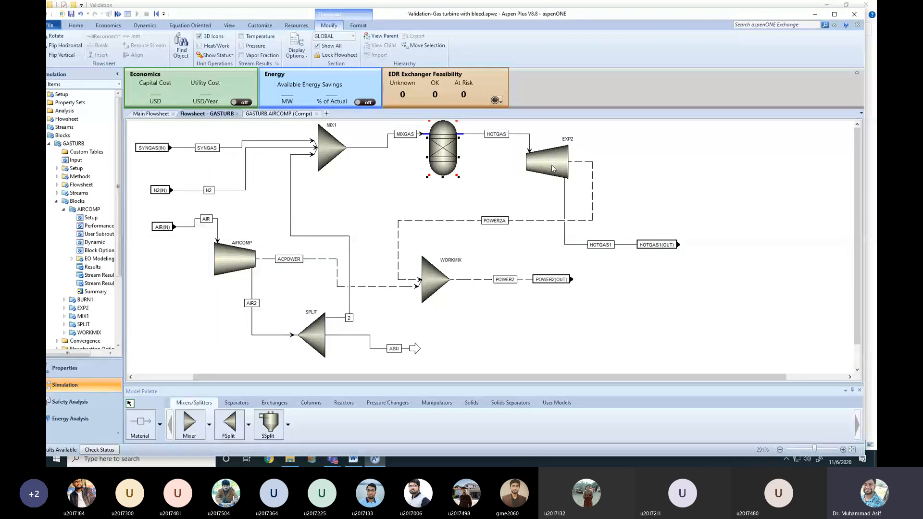
left_click(593, 212)
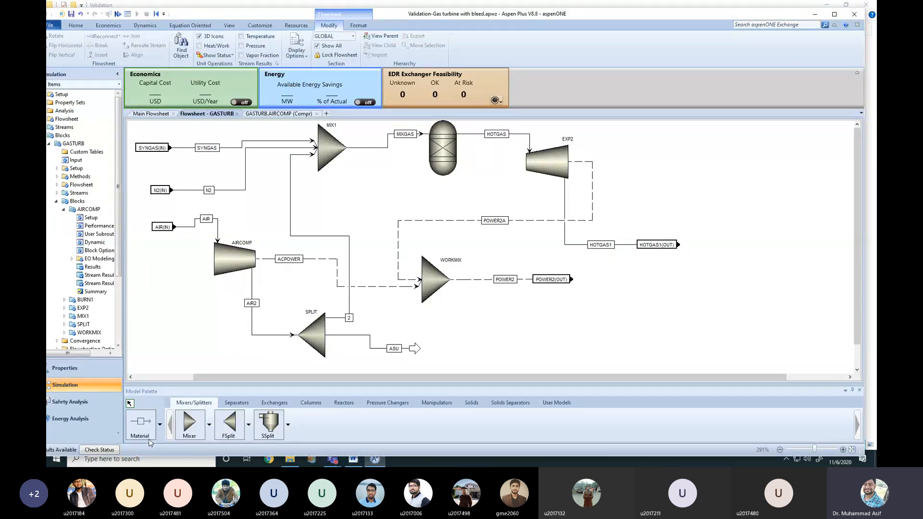
left_click(159, 425)
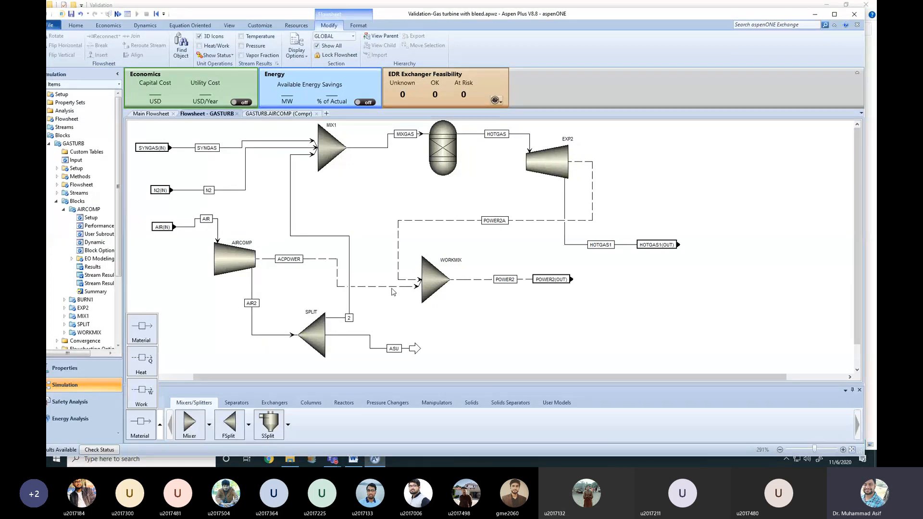
left_click(442, 330)
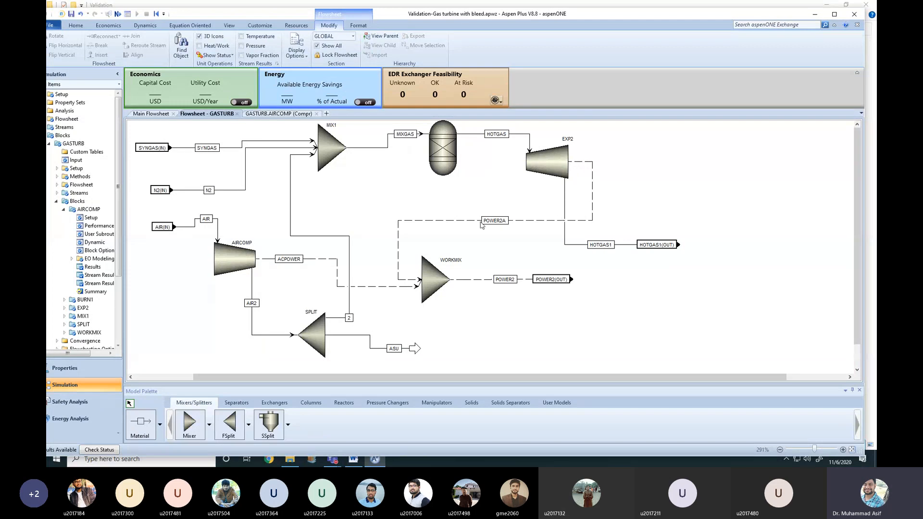
Examine the ACPOWER work stream feeding WORKMIX and the HOTGAS1 stream leaving the EXP2 turbine
left_click(475, 281)
left_click(536, 197)
left_click(318, 259)
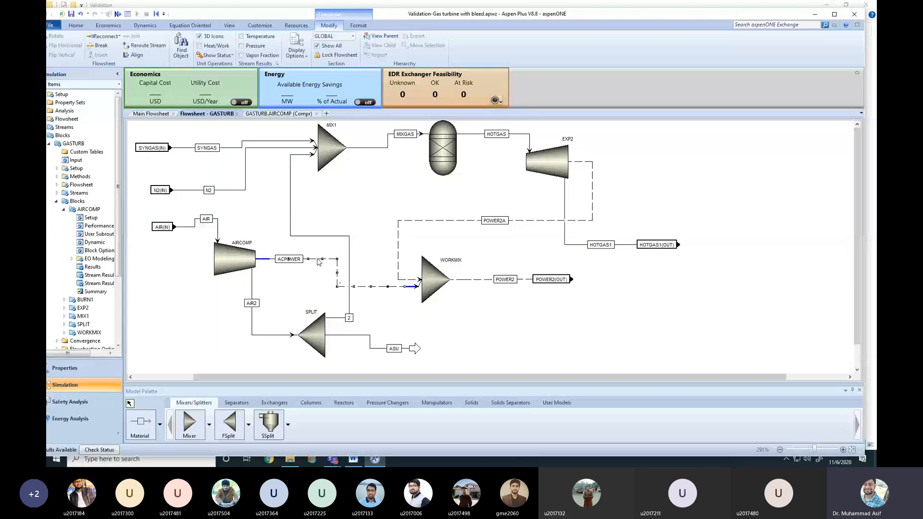
left_click(476, 291)
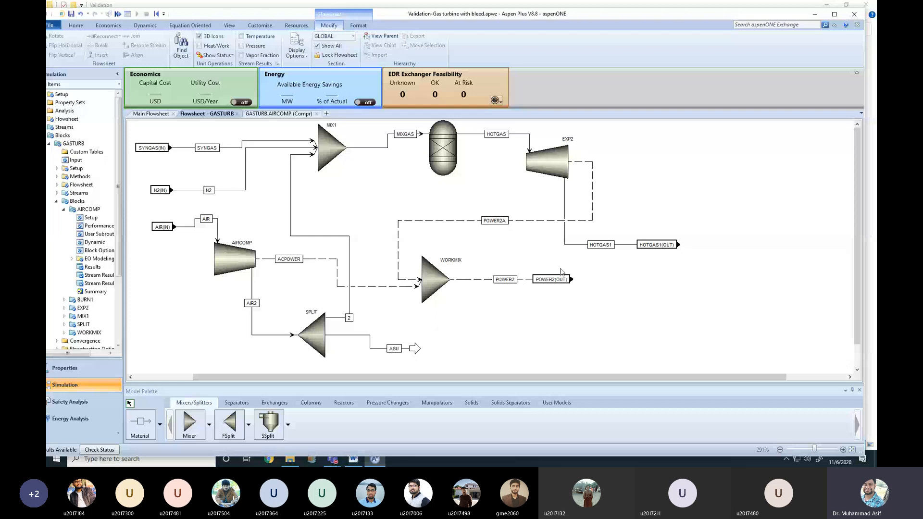
scroll(496, 321, "down", 2)
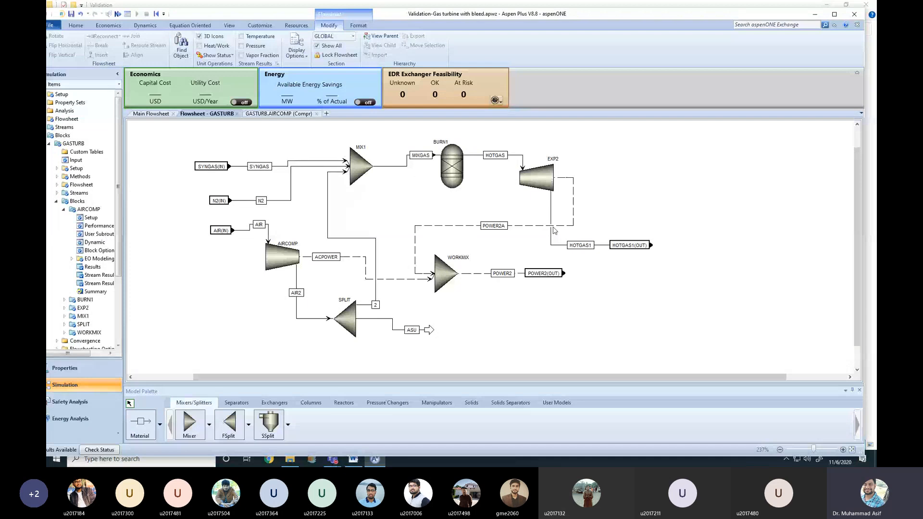
left_click(551, 244)
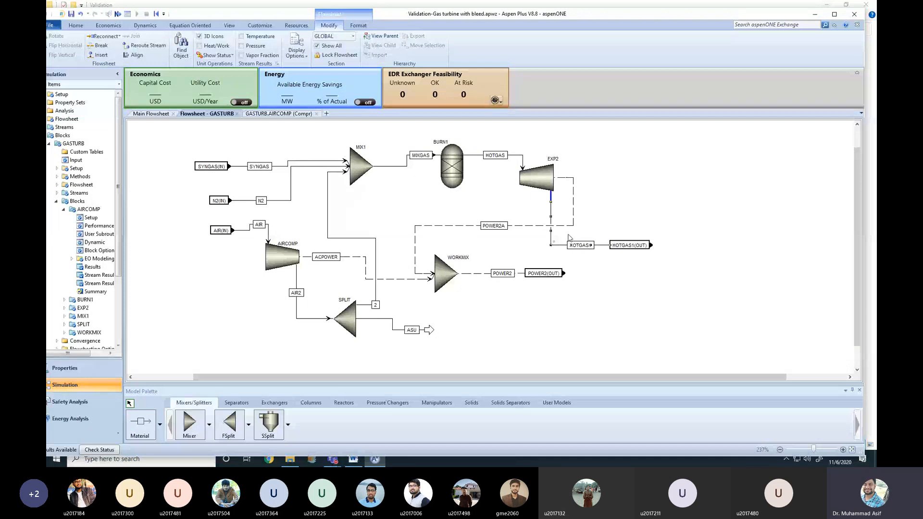
left_click(601, 273)
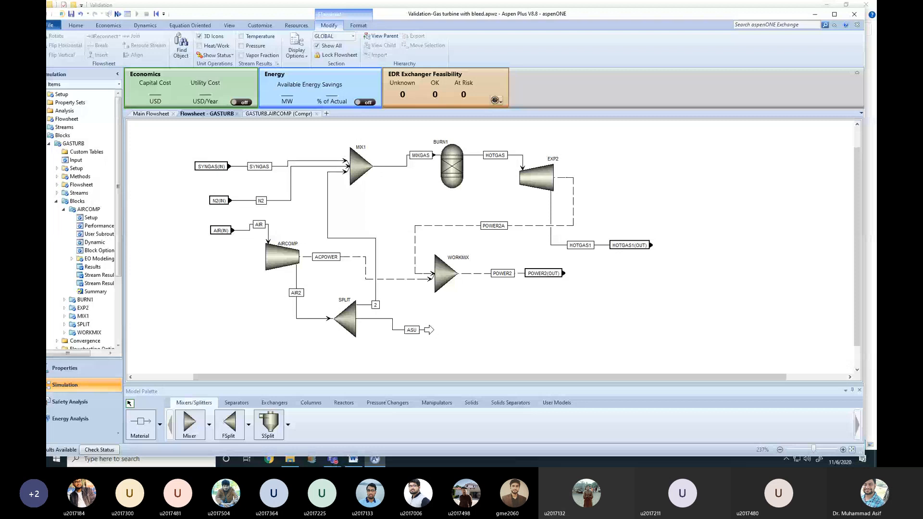
Check the Teams meeting window, and review the cogeneration diagram in the Word document again
mouse_move(336, 463)
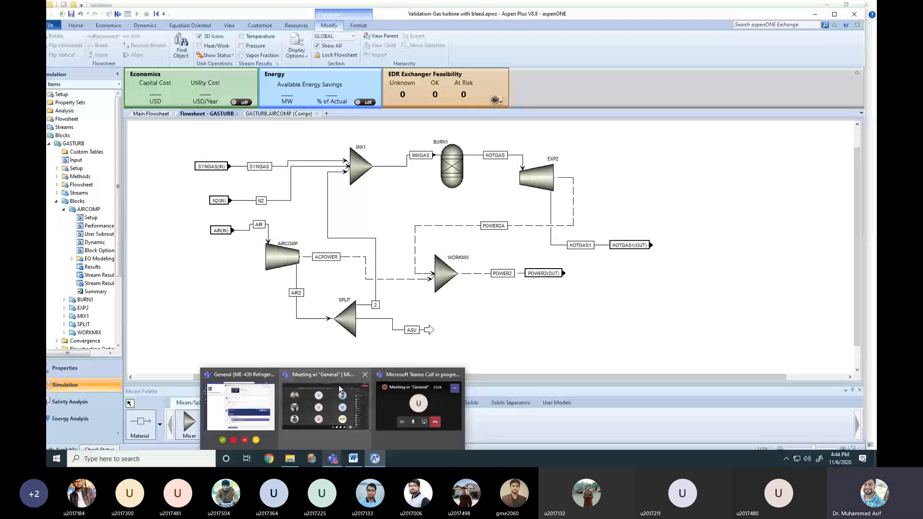
left_click(336, 373)
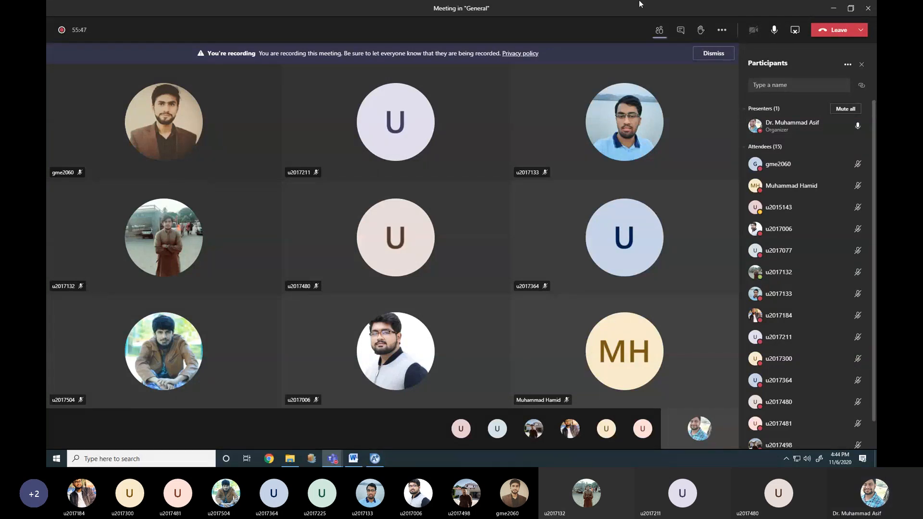
left_click(831, 9)
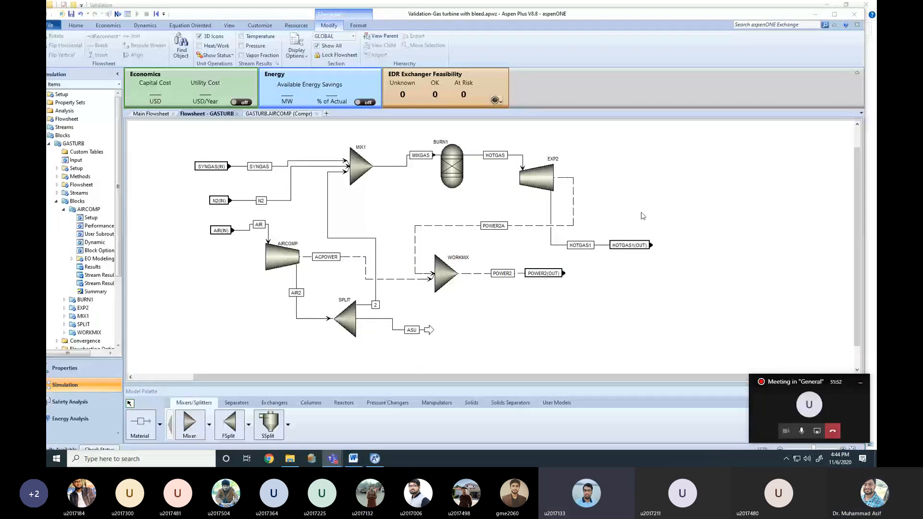
left_click(353, 460)
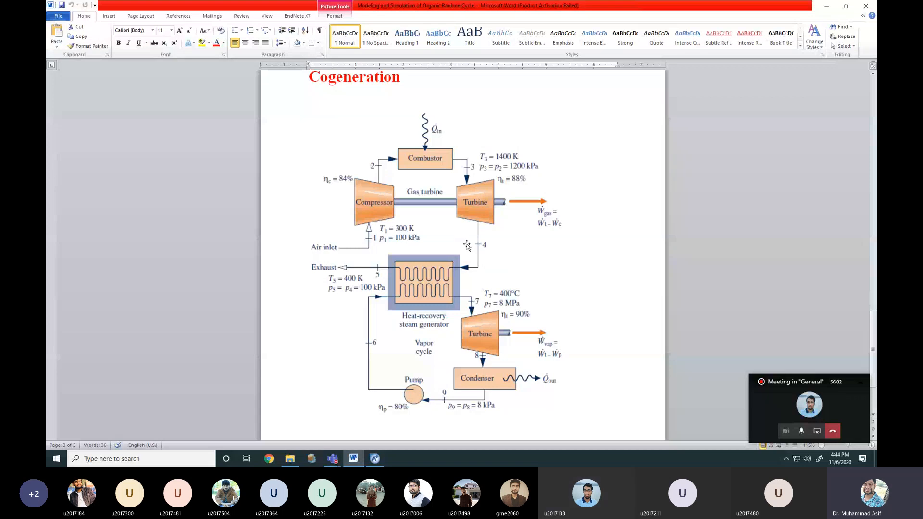
left_click(830, 7)
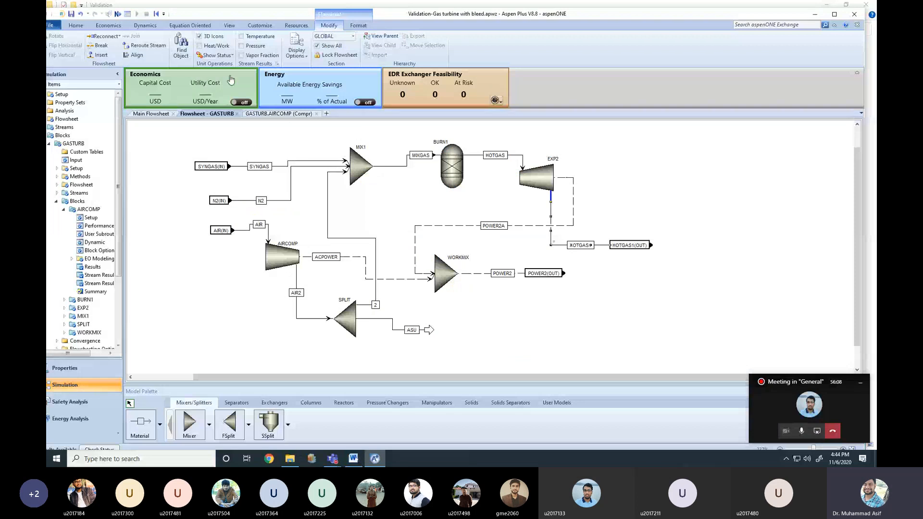
Display the temperature and pressure stream results on the GASTURB flowsheet
left_click(242, 36)
left_click(241, 46)
scroll(606, 250, "up", 2)
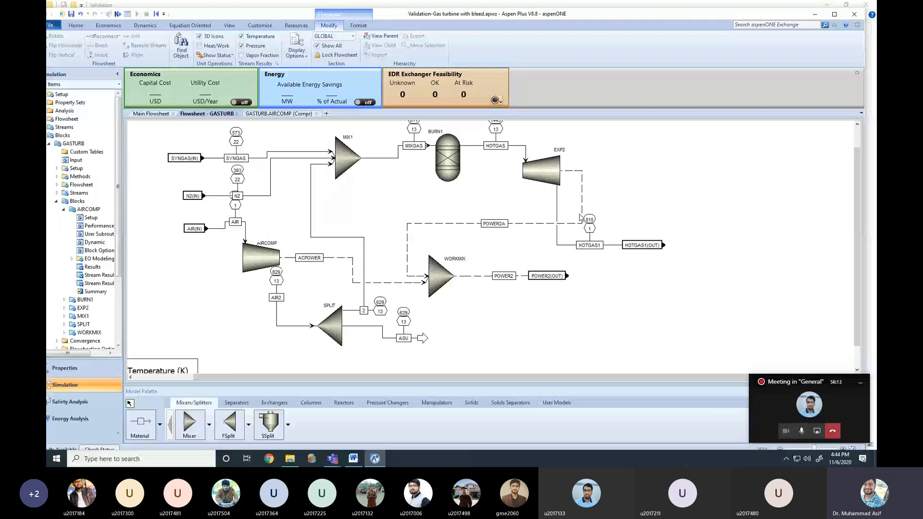
Examine the temperature and pressure of the HOTGAS1 stream and the path from the EXP2 turbine to the WORKMIX block
scroll(610, 249, "up", 1)
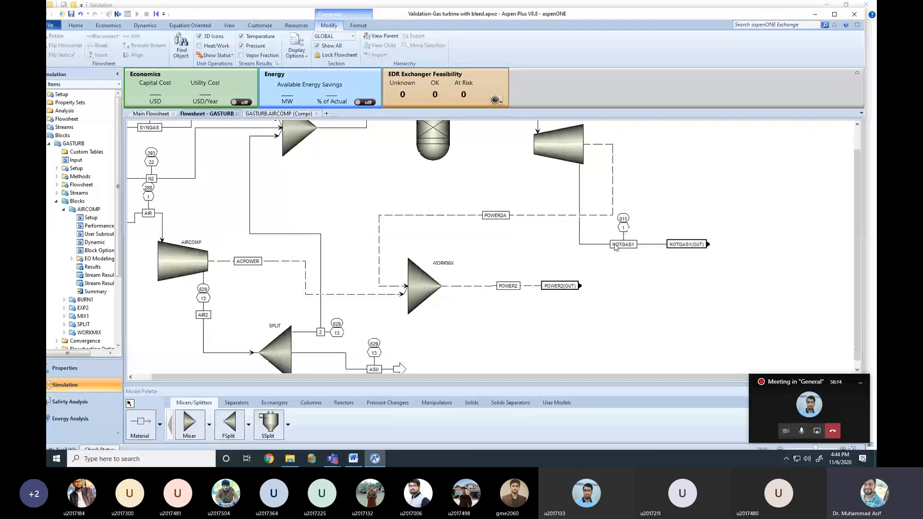
scroll(615, 248, "up", 1)
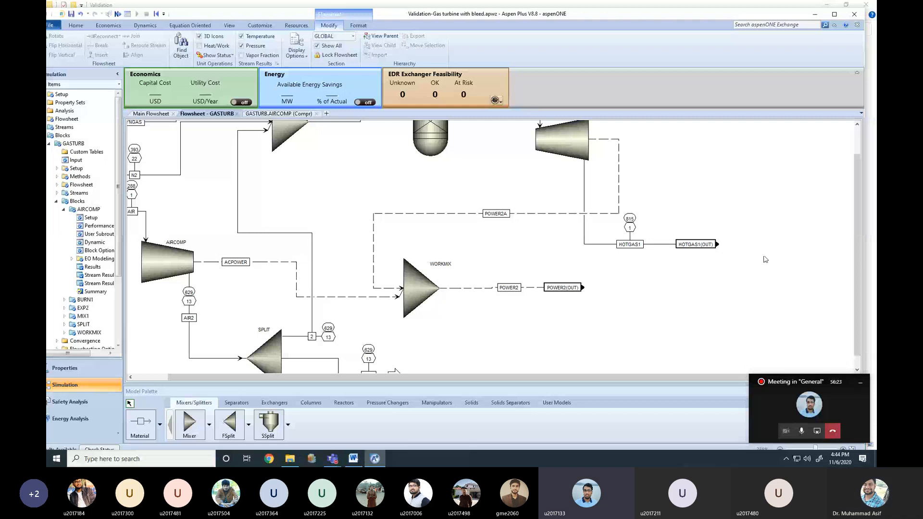
left_click(860, 383)
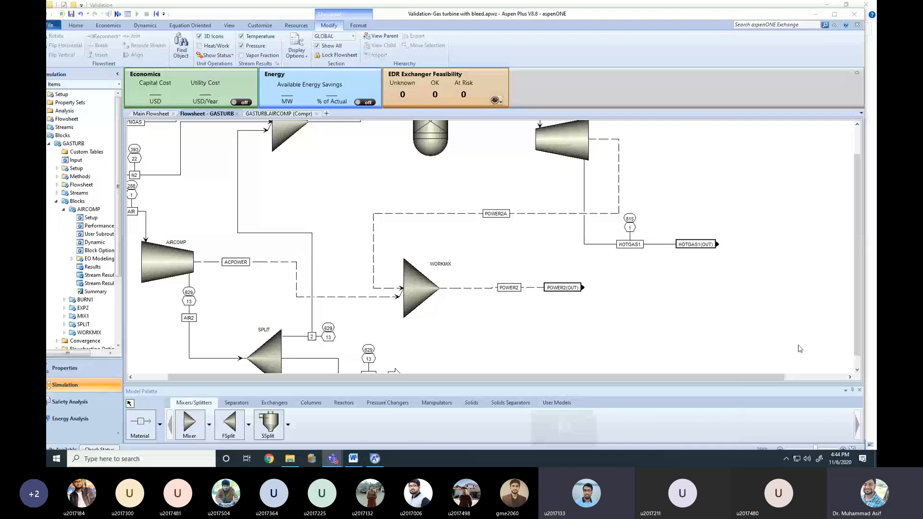
left_click(614, 231)
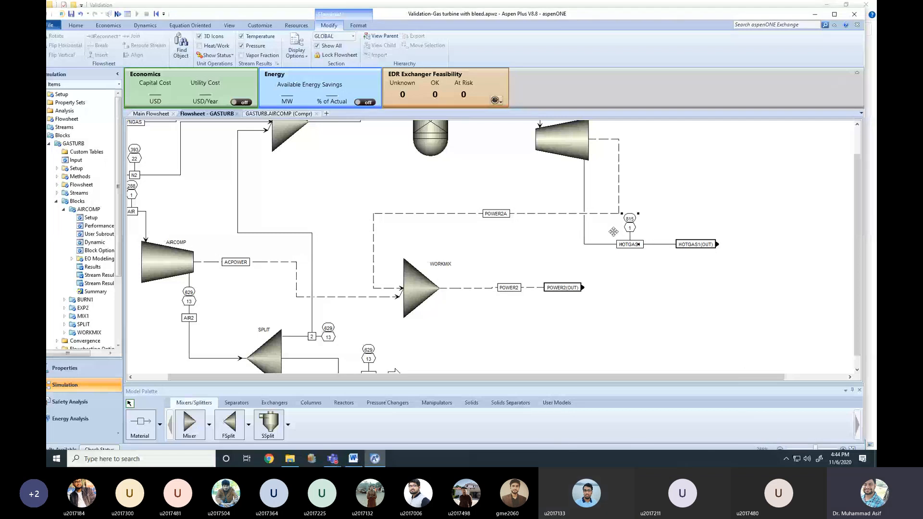
scroll(614, 232, "down", 1)
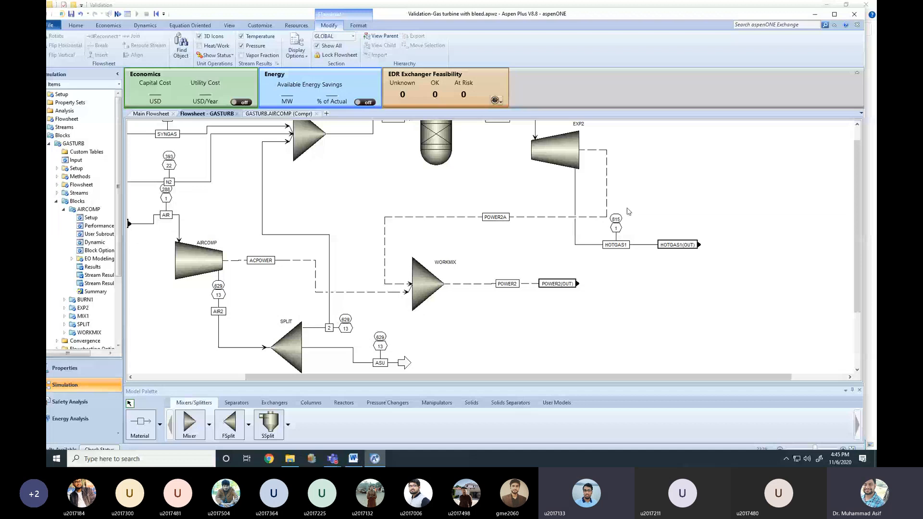
scroll(629, 212, "up", 1)
scroll(648, 216, "up", 1)
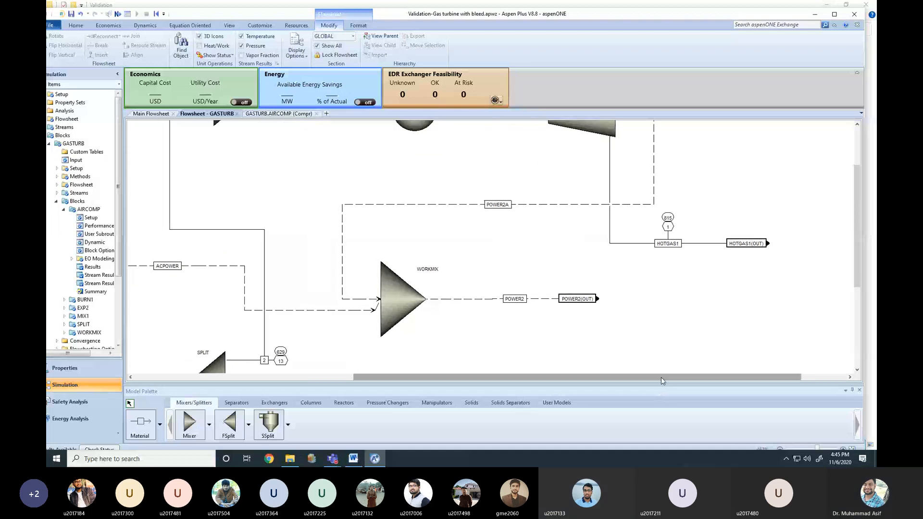
left_click_drag(661, 377, 719, 369)
left_click_drag(857, 216, 857, 190)
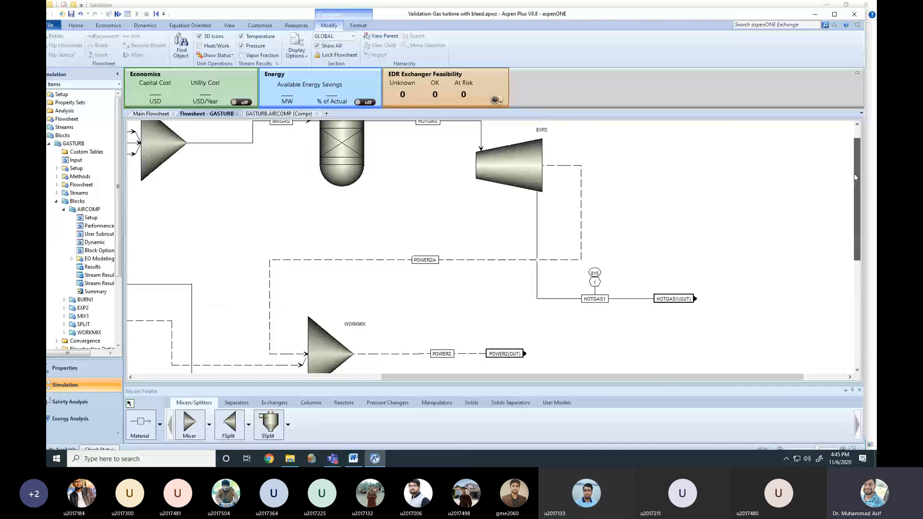
scroll(604, 286, "up", 1)
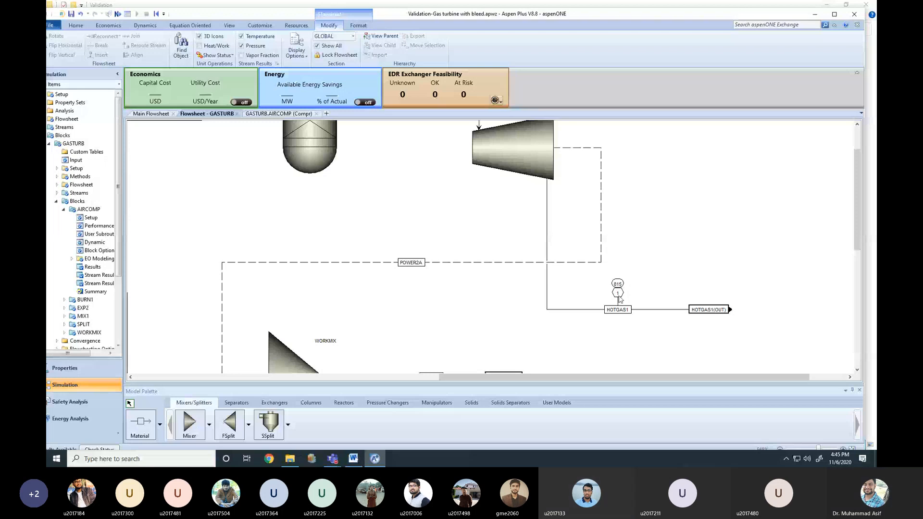
scroll(618, 291, "down", 3)
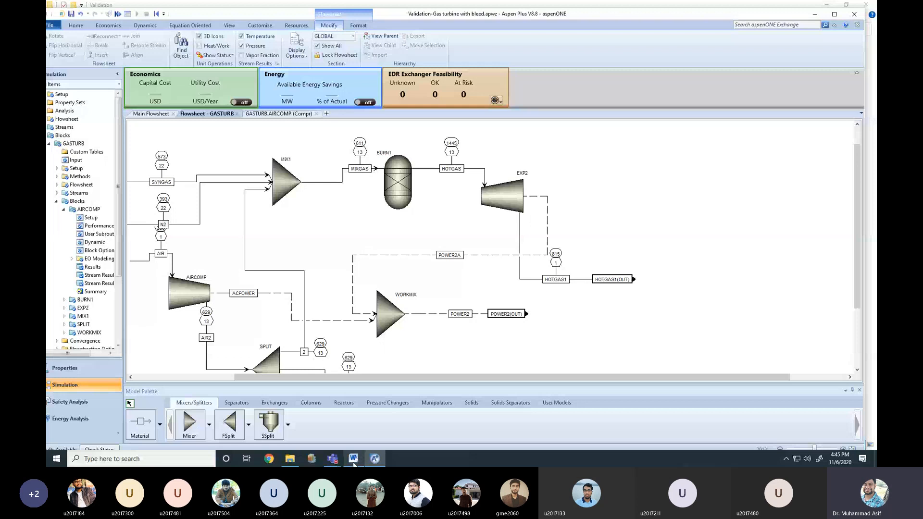
Check the cogeneration diagram in the Word document, and open the validation-steam generation file from the Validation folder in File Explorer
left_click(353, 459)
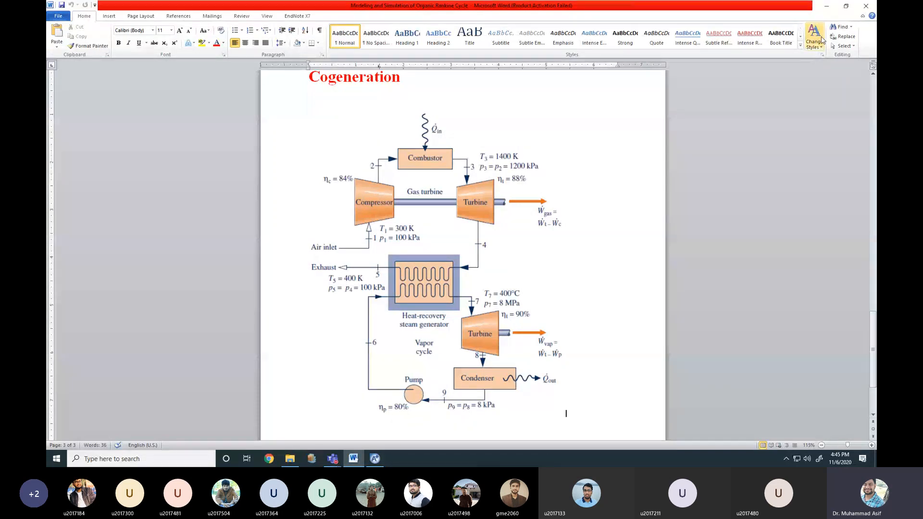
left_click(827, 7)
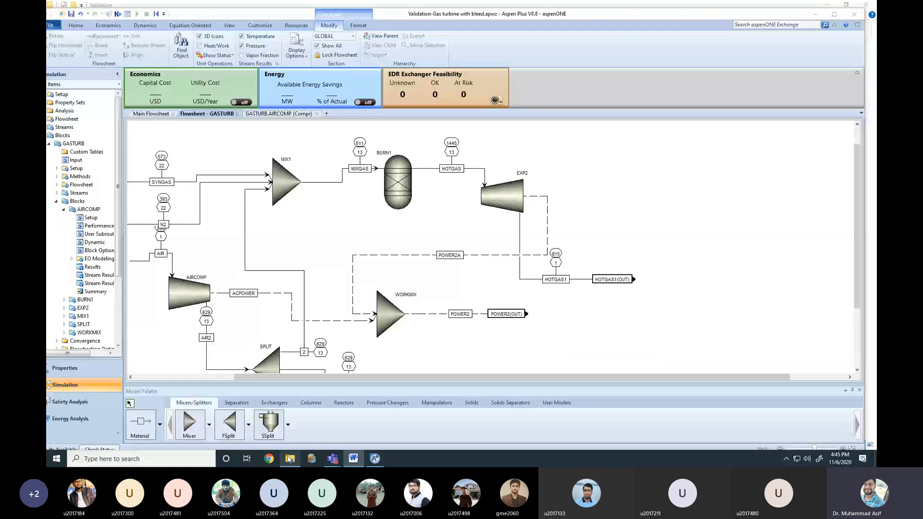
left_click(293, 462)
left_click(264, 243)
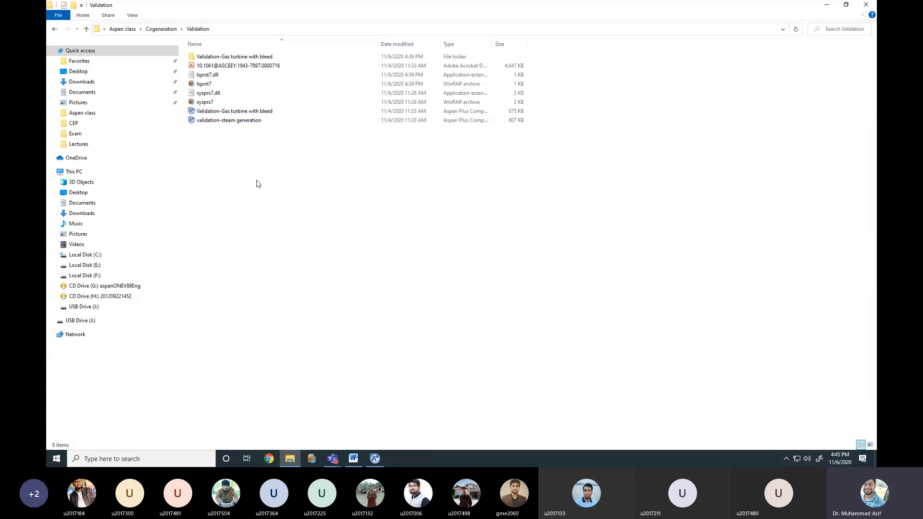
left_click(238, 124)
double_click(237, 124)
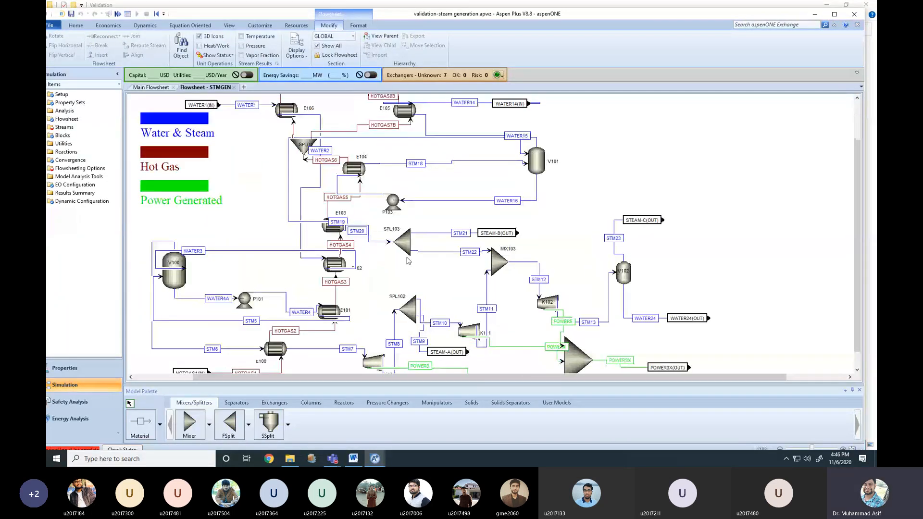
Examine the STMGEN flowsheet, following the hot gas, water and steam, and generated power streams through the exchangers and turbines
scroll(406, 261, "down", 1)
left_click_drag(518, 378, 470, 380)
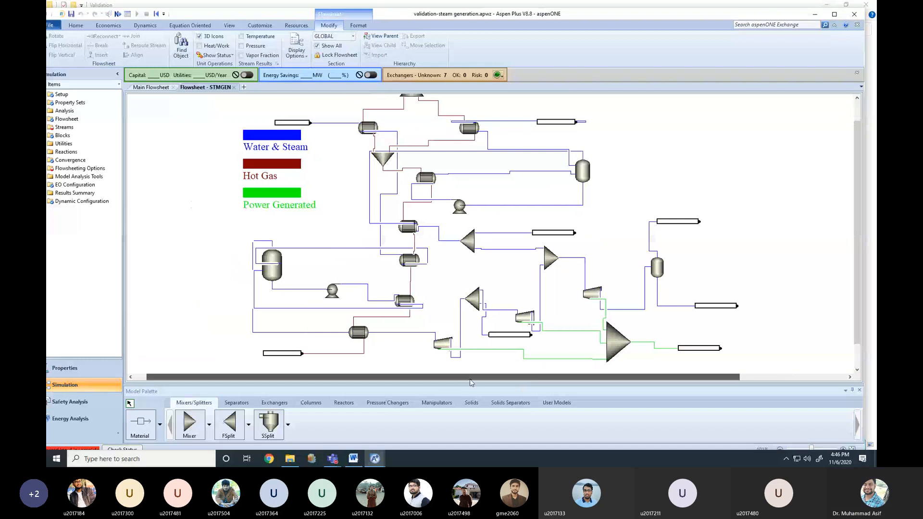
scroll(395, 228, "up", 1)
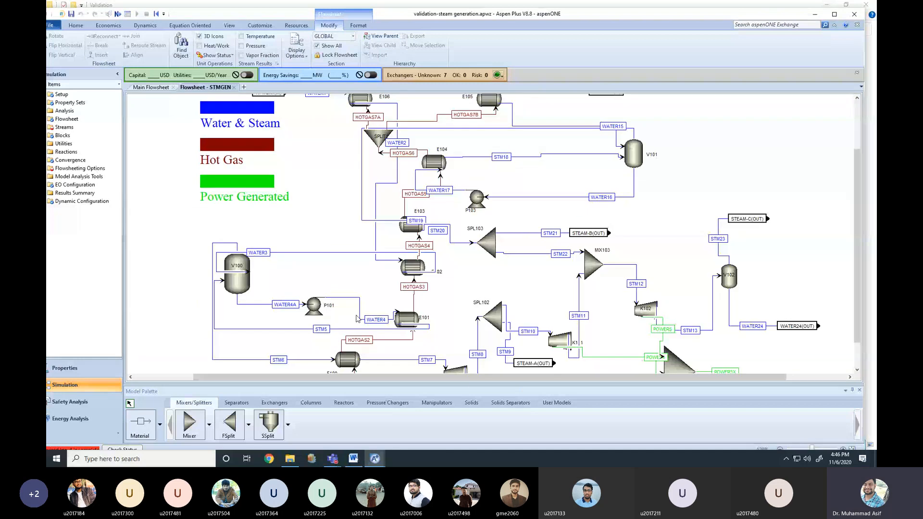
left_click_drag(860, 204, 860, 228)
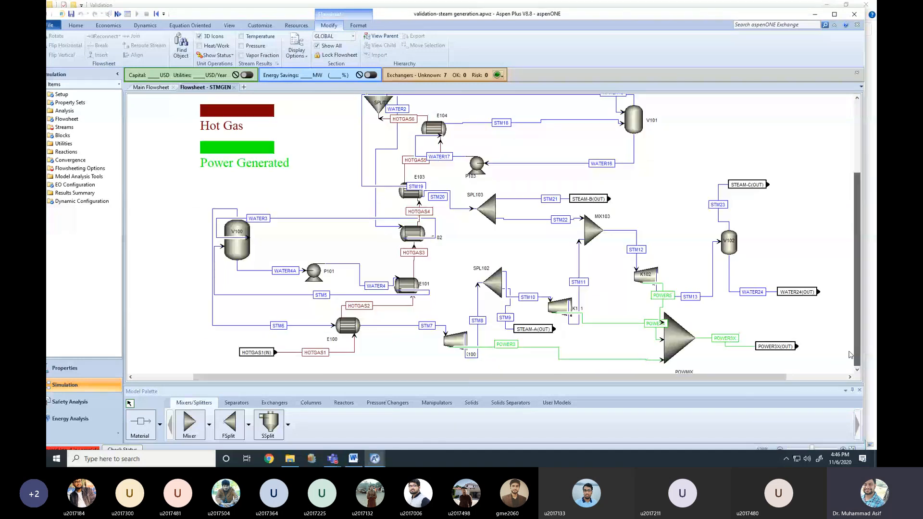
left_click(857, 370)
left_click(857, 371)
left_click(857, 370)
scroll(287, 335, "up", 1)
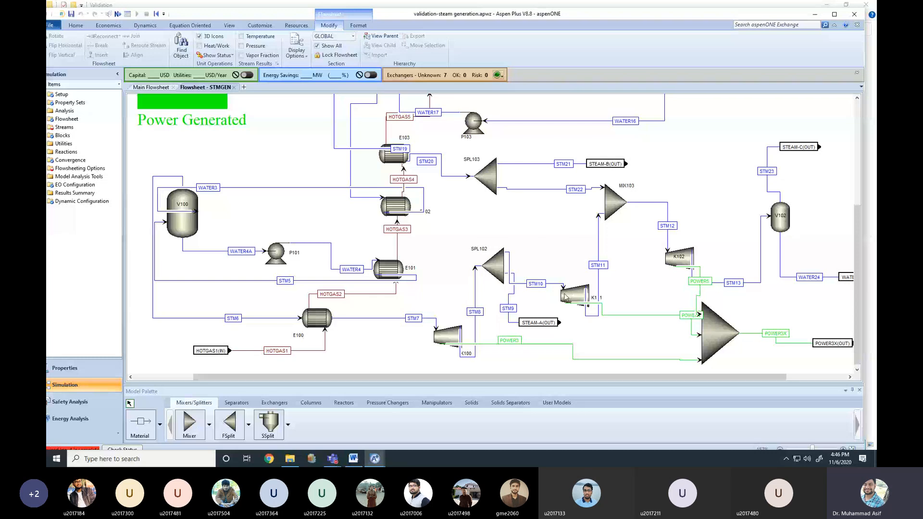
scroll(566, 298, "down", 2)
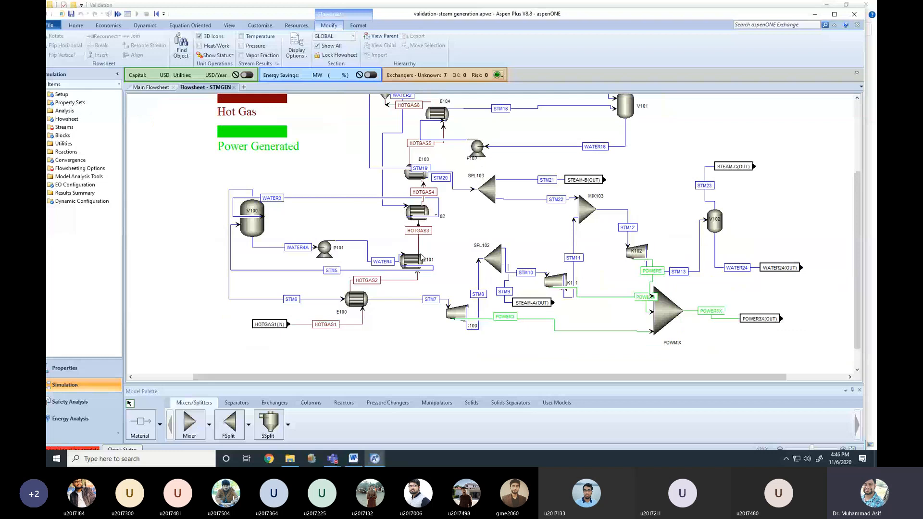
scroll(421, 260, "down", 1)
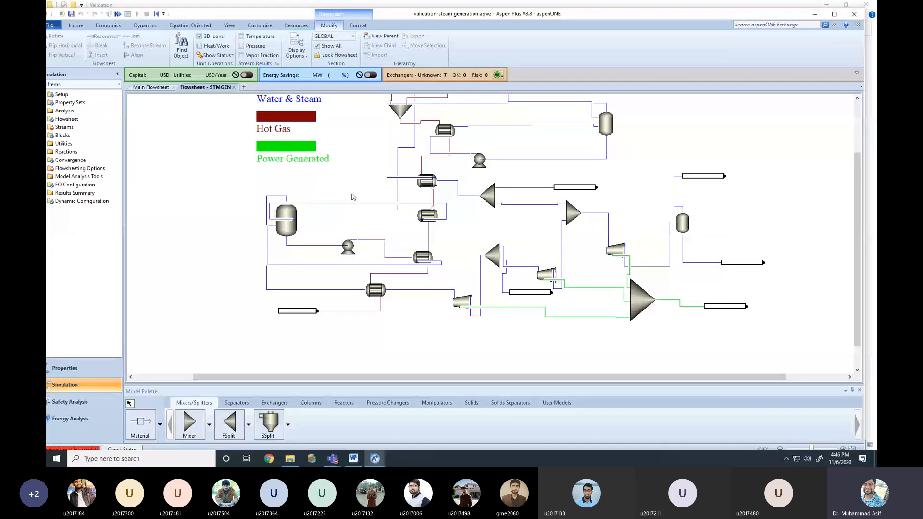
scroll(425, 241, "up", 2)
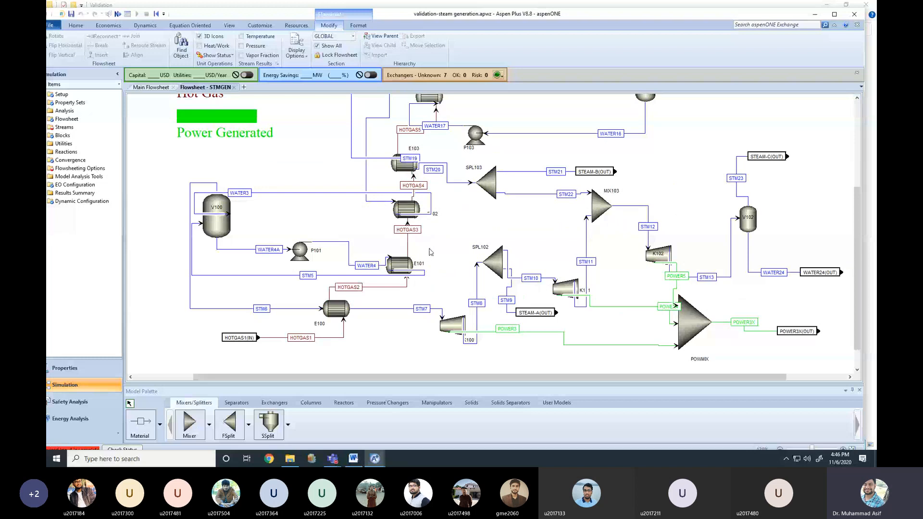
scroll(437, 255, "up", 1)
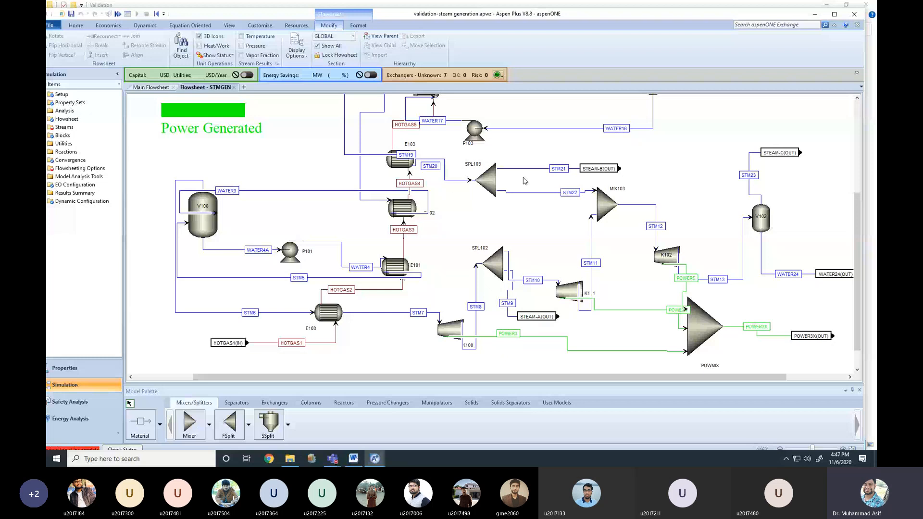
Close the steam generation simulation and return to the Aspen class folder in File Explorer
left_click(854, 14)
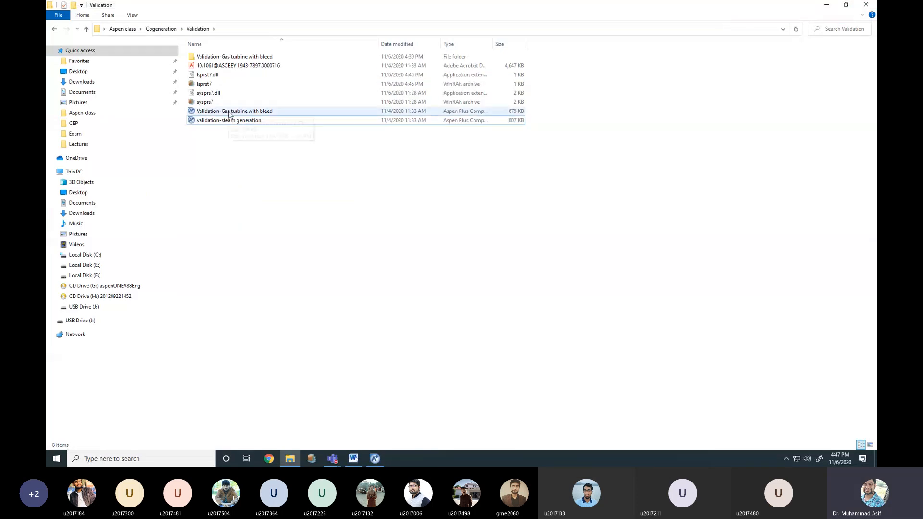
left_click(55, 30)
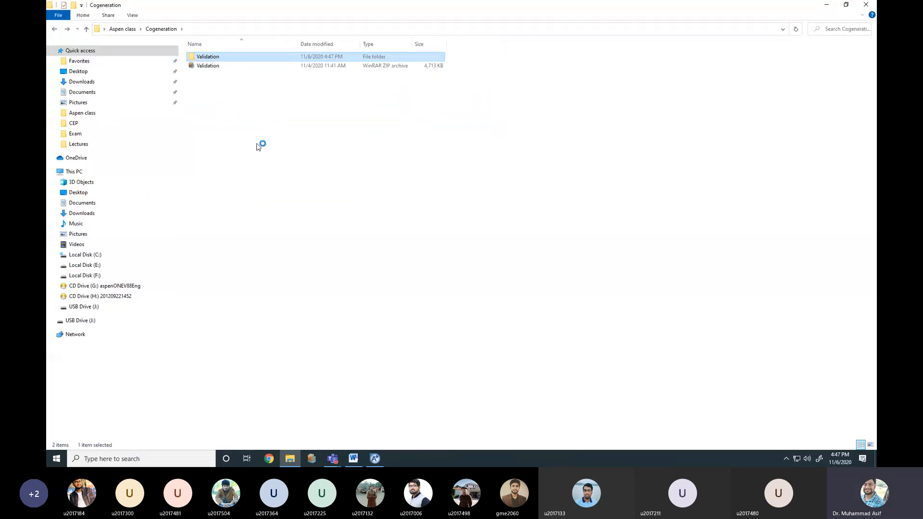
left_click(55, 30)
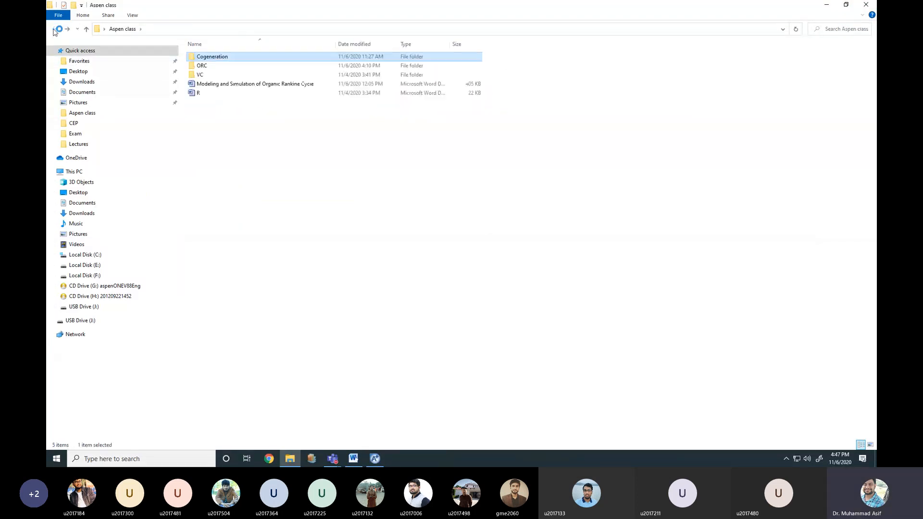
left_click(248, 143)
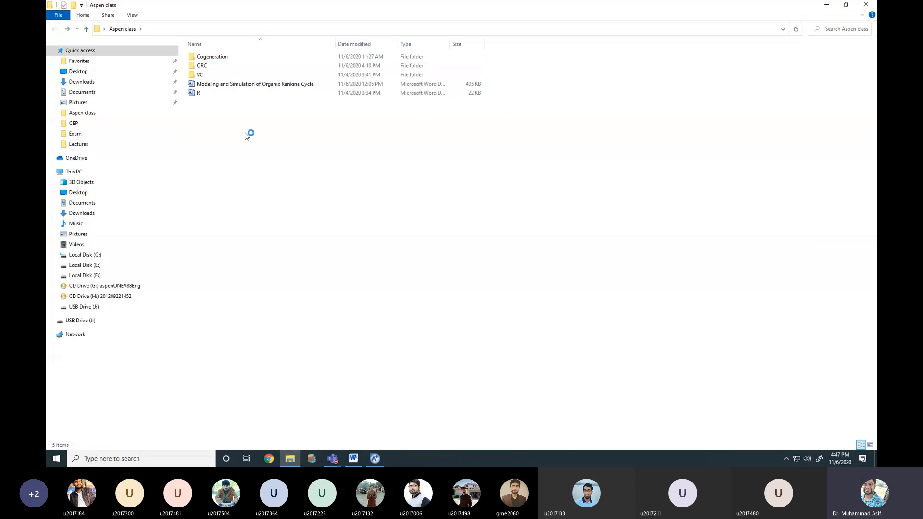
Bring up the Modeling and Simulation of Organic Rankine Cycle document from the Aspen class folder and close it
left_click(255, 86)
double_click(256, 84)
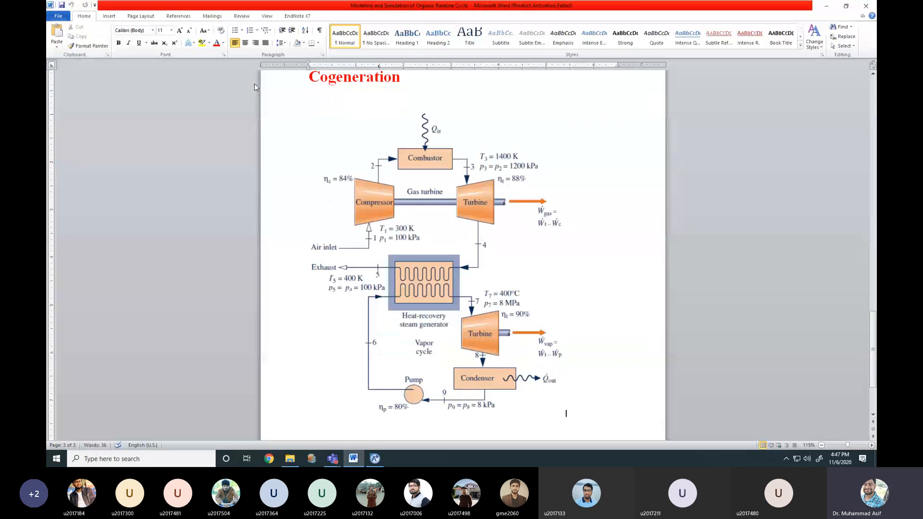
left_click(866, 6)
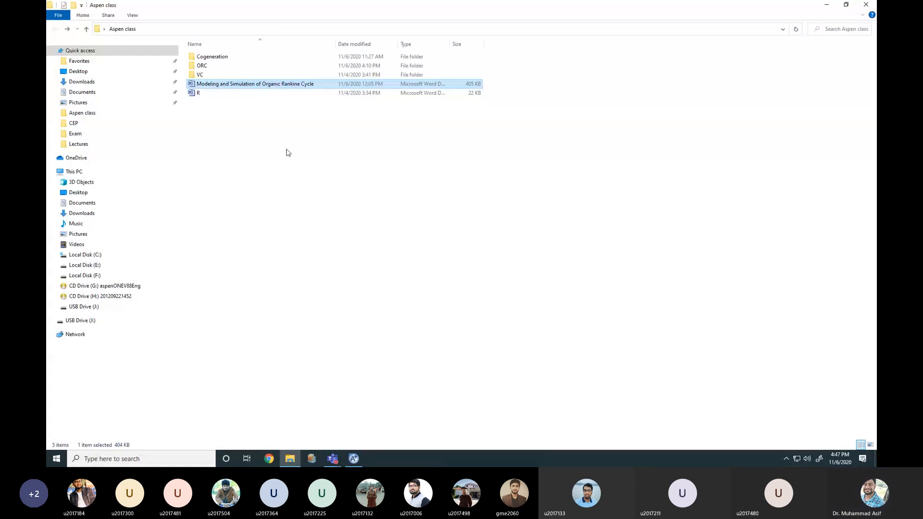
left_click(286, 151)
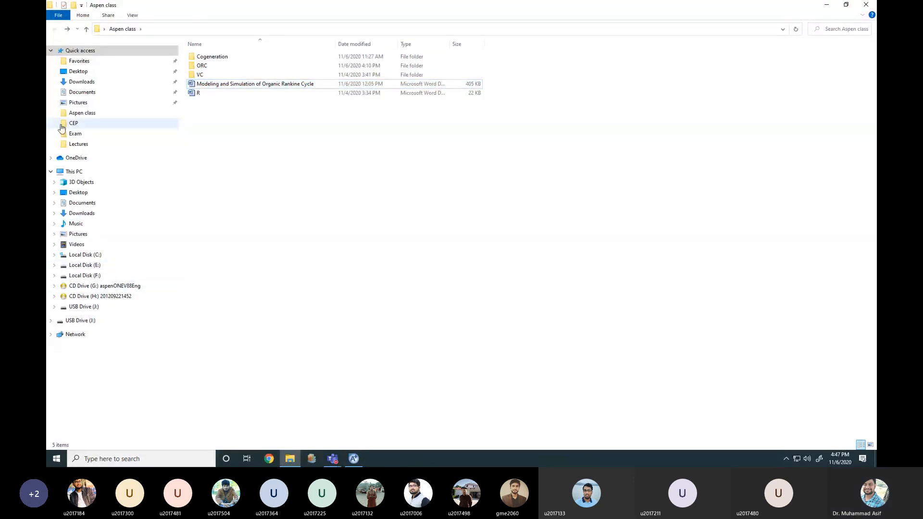
Open Local Disk (E:) in File Explorer, and expose the desktop by moving that window aside and minimizing the gas turbine simulation
left_click(92, 264)
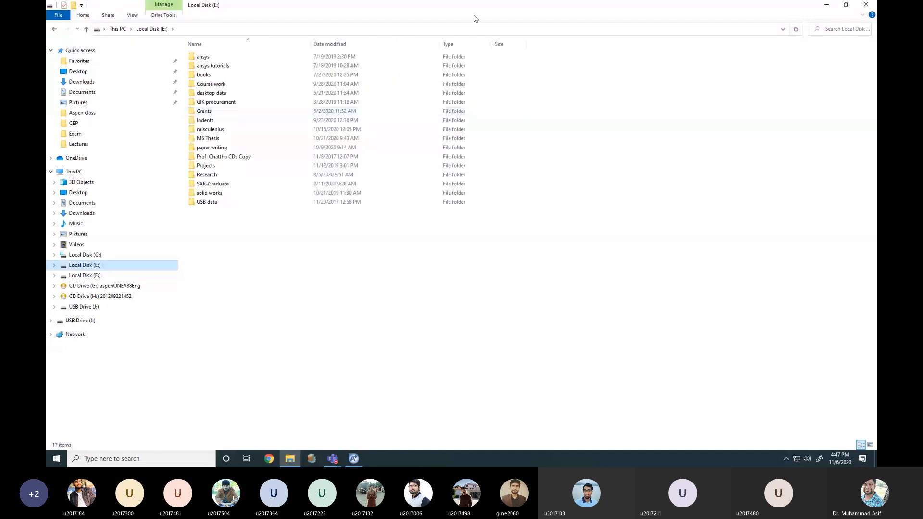
left_click_drag(472, 15, 443, 17)
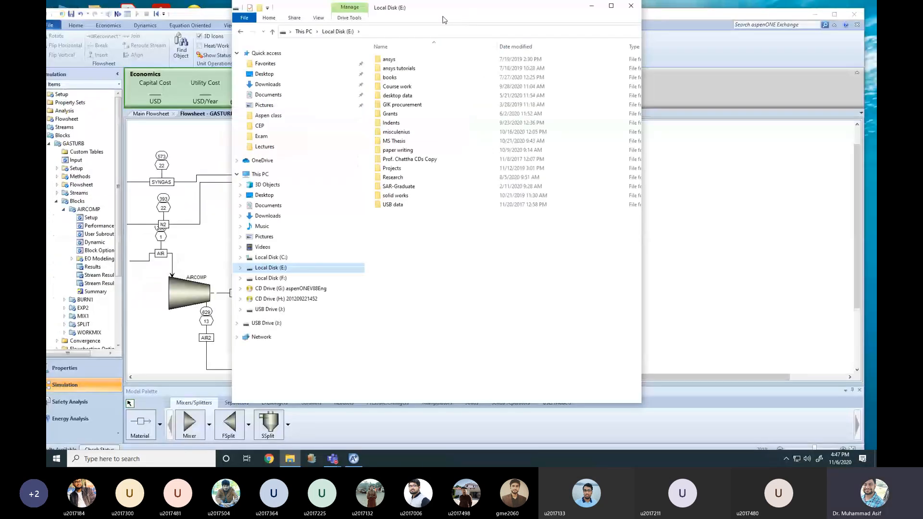
left_click_drag(443, 20, 682, 129)
left_click(807, 15)
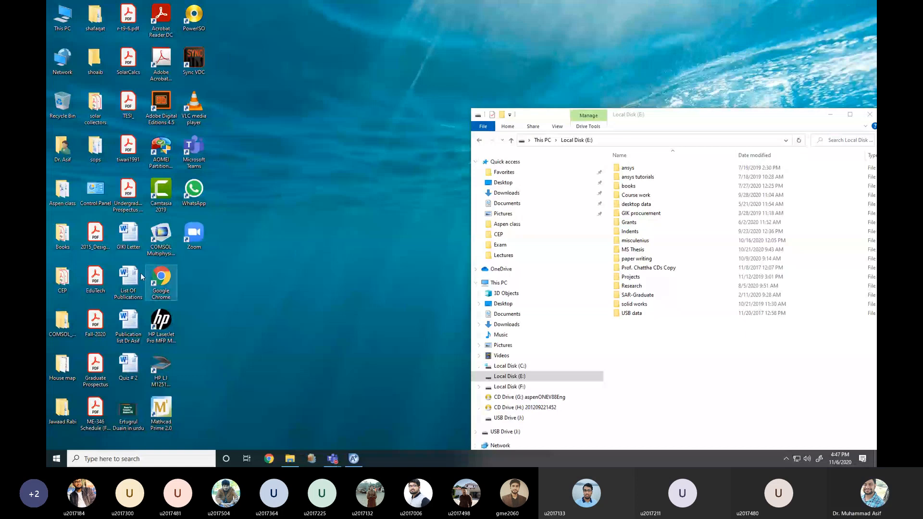
Open the ME439 CEP Fall 2020 document from the CEP folder on the desktop, and dismiss the Office activation wizard
double_click(63, 278)
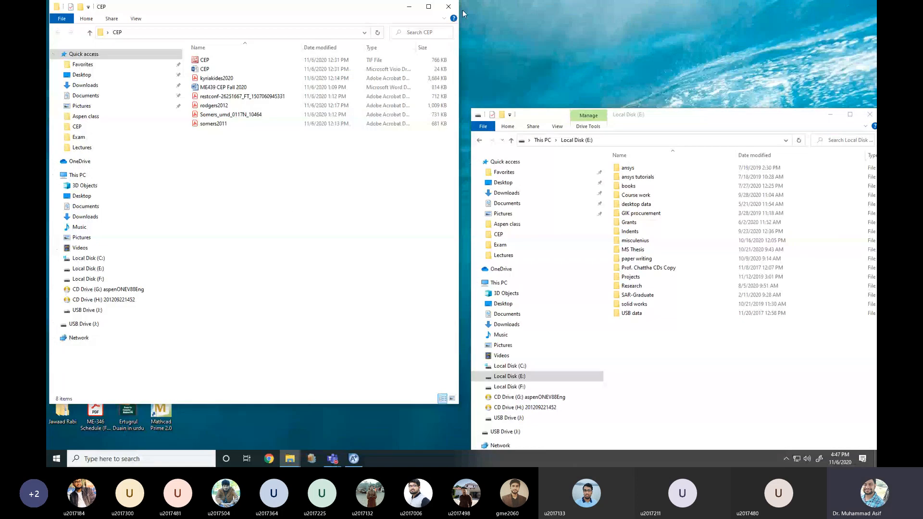
left_click(429, 7)
double_click(216, 86)
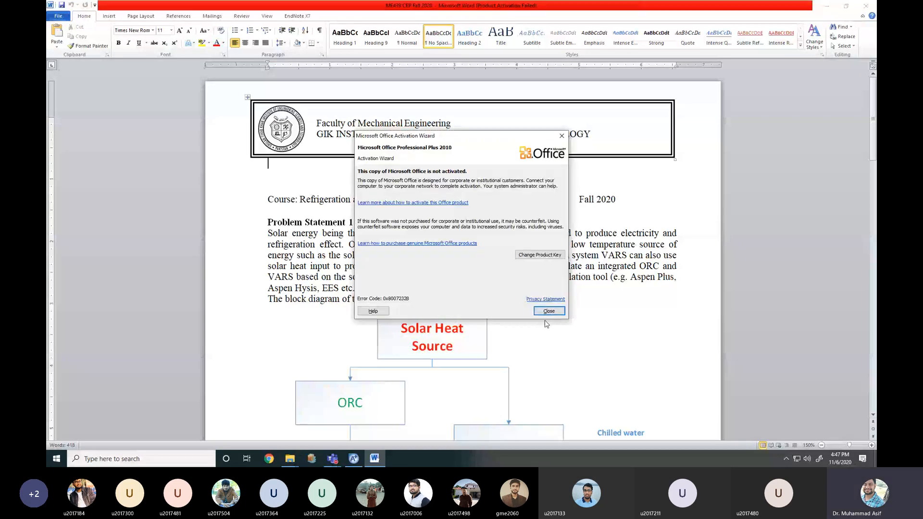
left_click(548, 311)
left_click(436, 235)
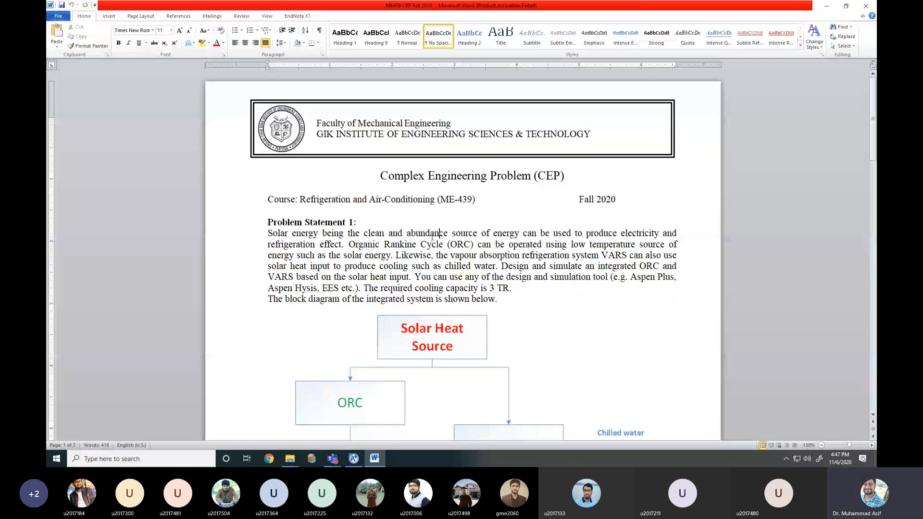
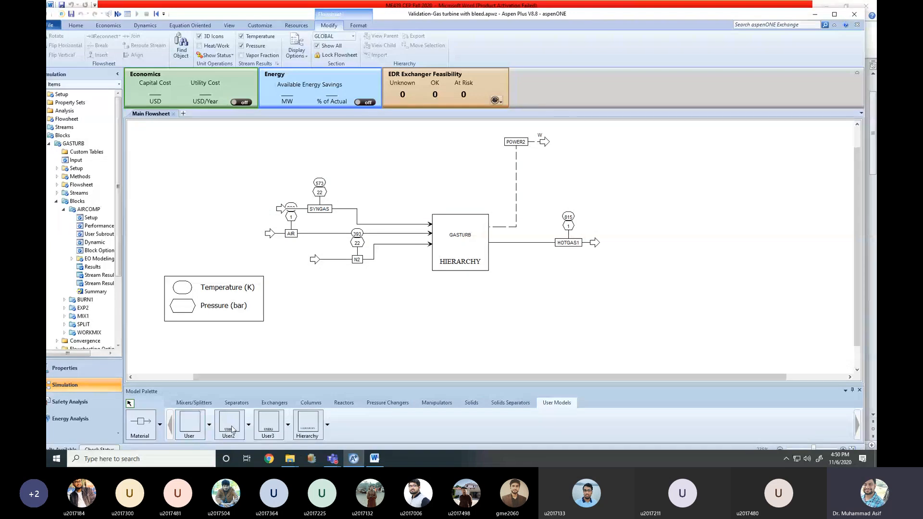
Add a hierarchy block named ORC to the main flowsheet, beyond the GASTURB block's hot gas outlet
left_click(304, 432)
left_click(499, 263)
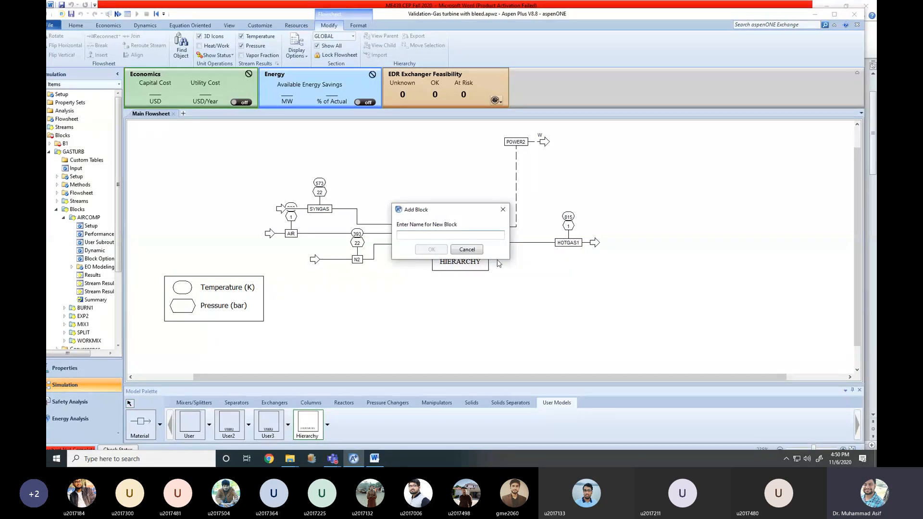
type("ORC")
left_click(432, 249)
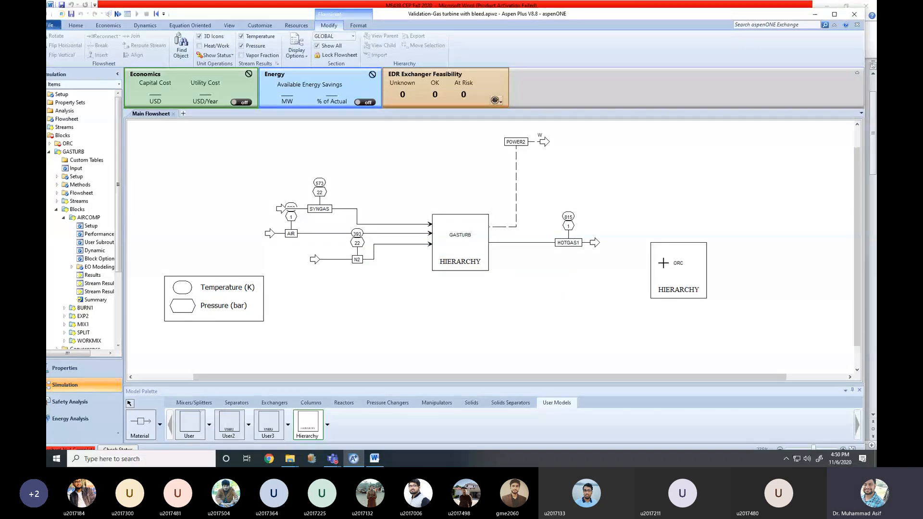
key("Escape")
Open the ORC block's own flowsheet and place two HeatX exchangers in it, named EVAP and COND
double_click(667, 244)
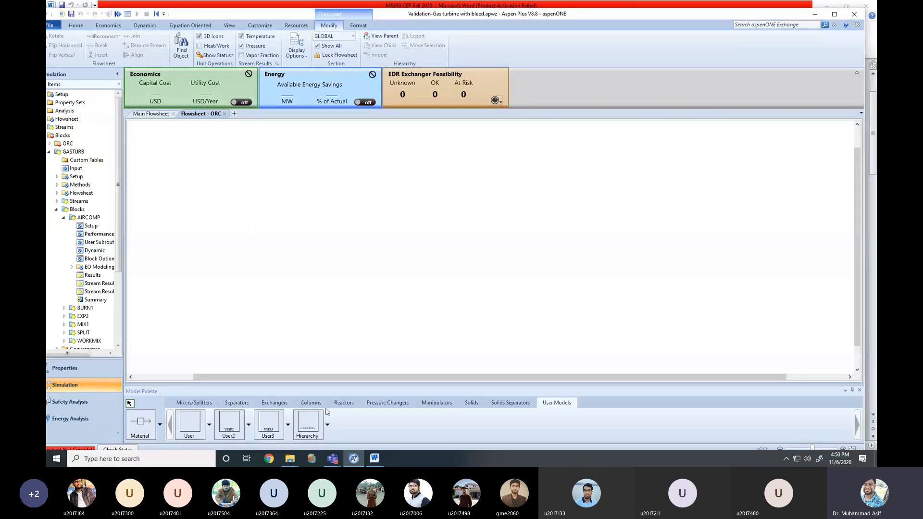
left_click(276, 404)
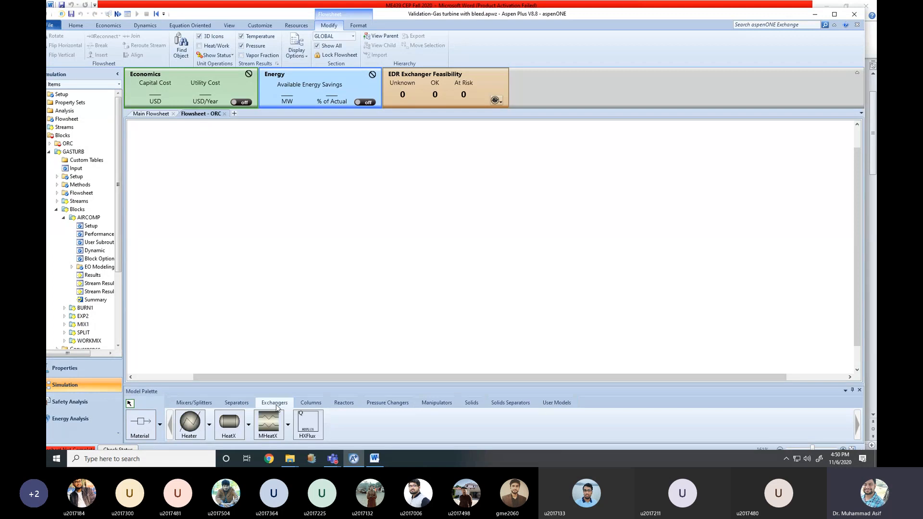
left_click(228, 423)
left_click(261, 218)
type("EVAP")
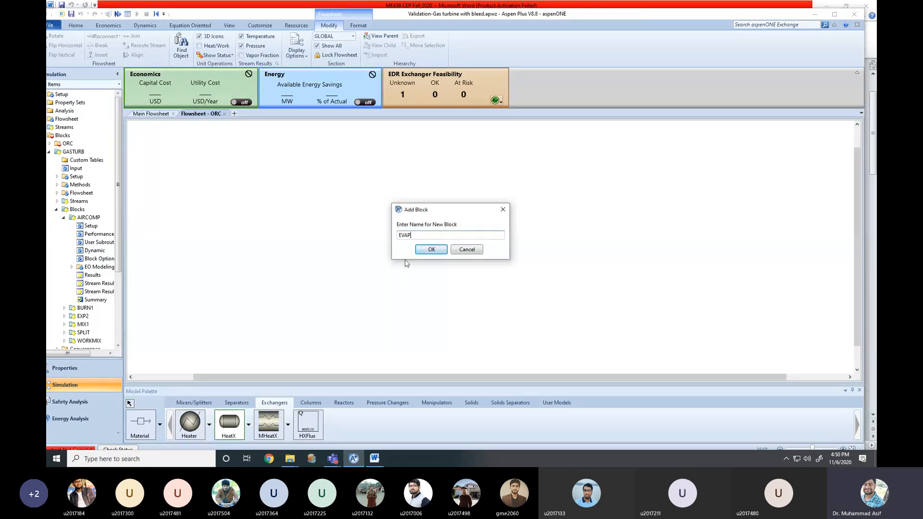
left_click(419, 250)
left_click(439, 235)
type("COND")
left_click(429, 249)
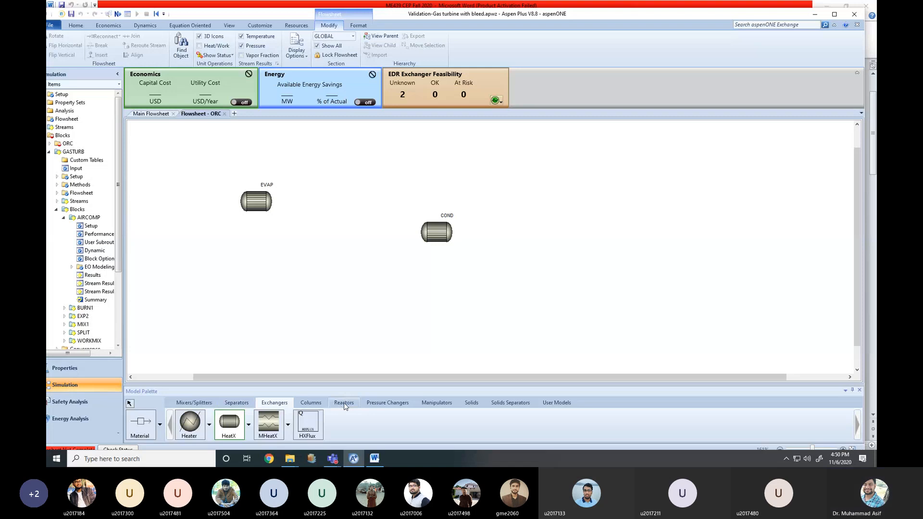
Place a pump named PU below the EVAP exchanger and close the ORC flowsheet to return to the main one
left_click(387, 403)
left_click(195, 429)
left_click(364, 290)
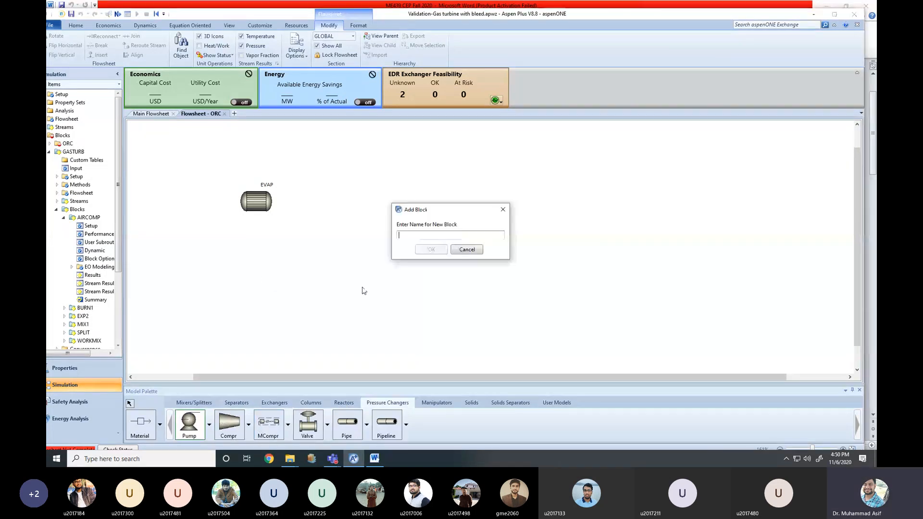
type("PUM")
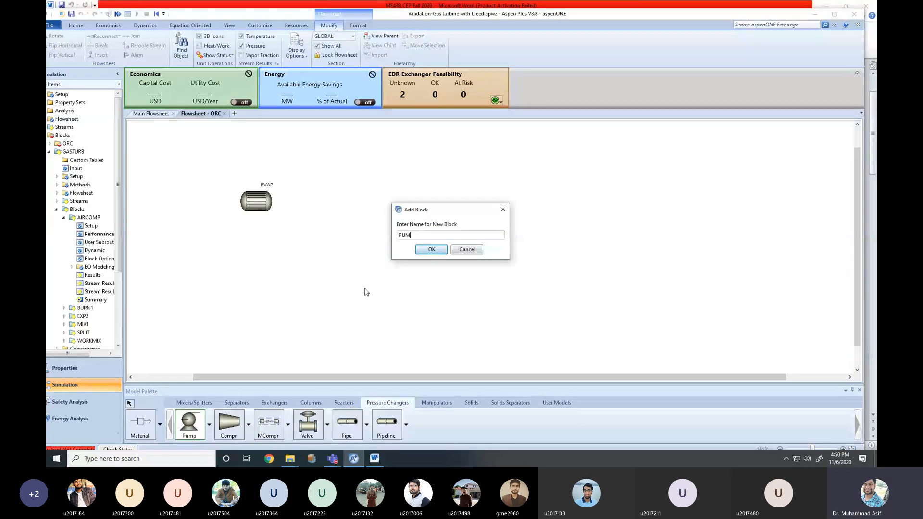
type("P")
key("Return")
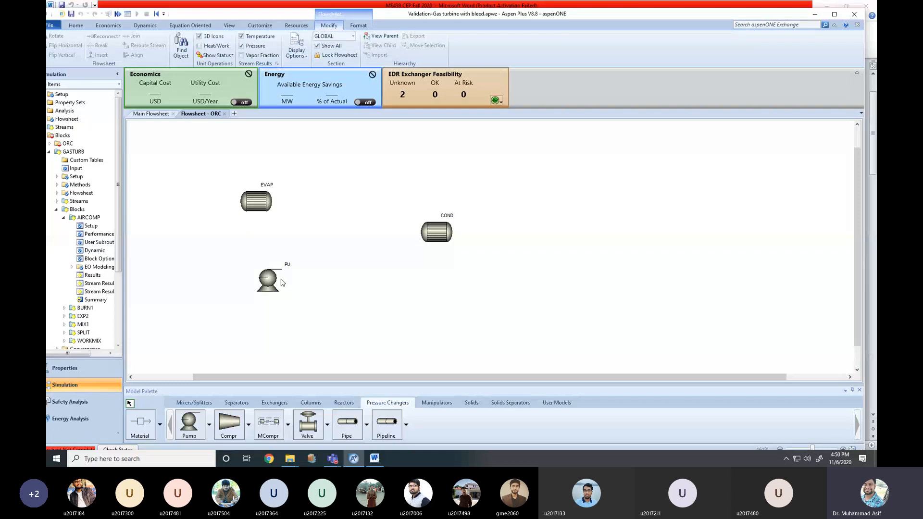
left_click(224, 114)
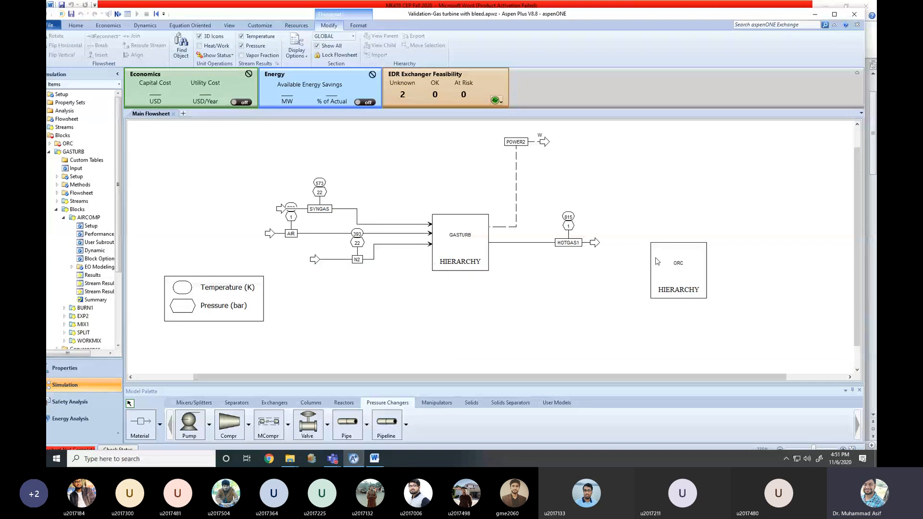
left_click(141, 423)
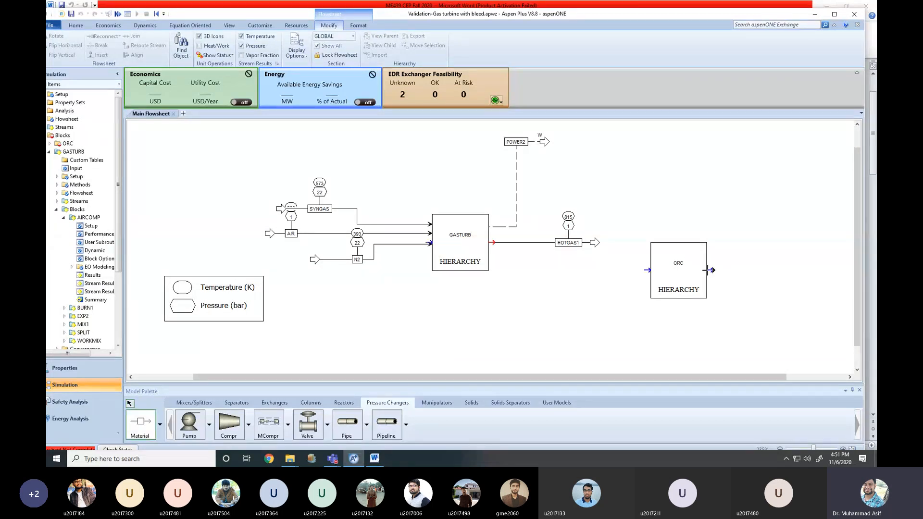
left_click(708, 270)
key("Escape")
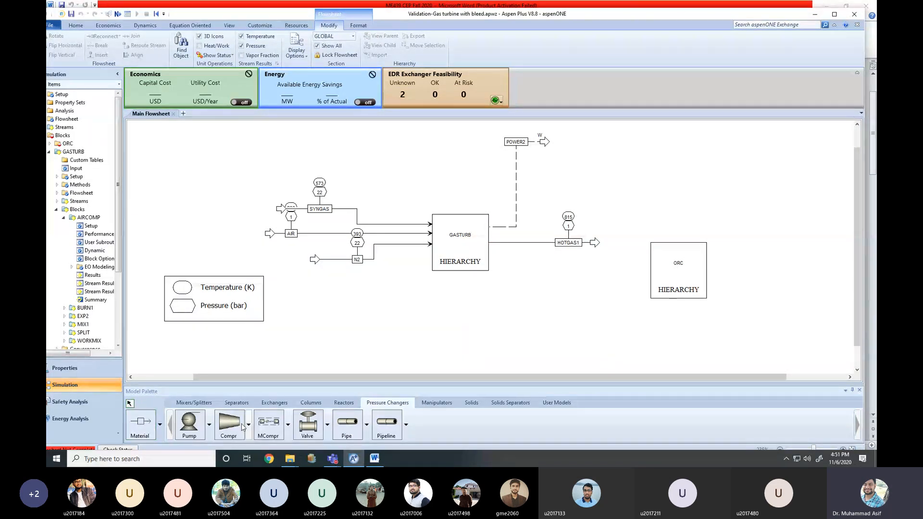
Draw a work stream named W out of the ORC hierarchy block on the main flowsheet
left_click(160, 424)
left_click(141, 392)
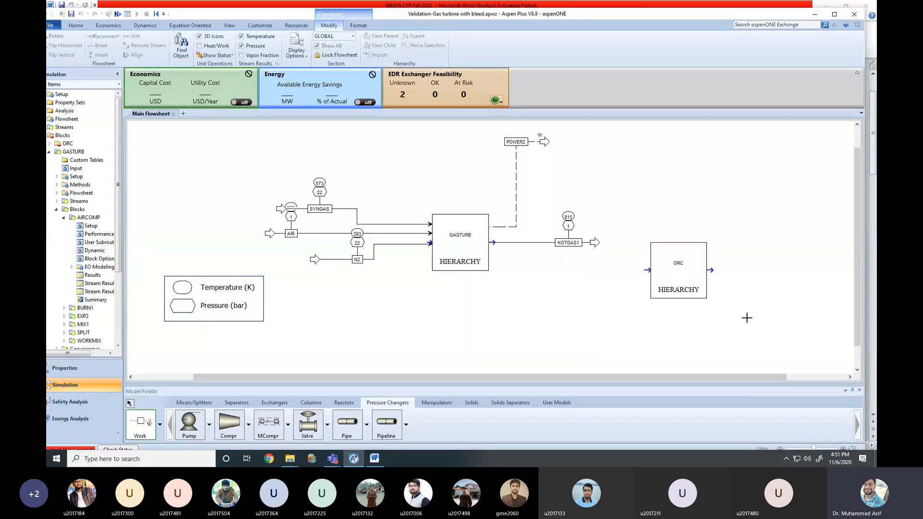
left_click(713, 270)
left_click(758, 268)
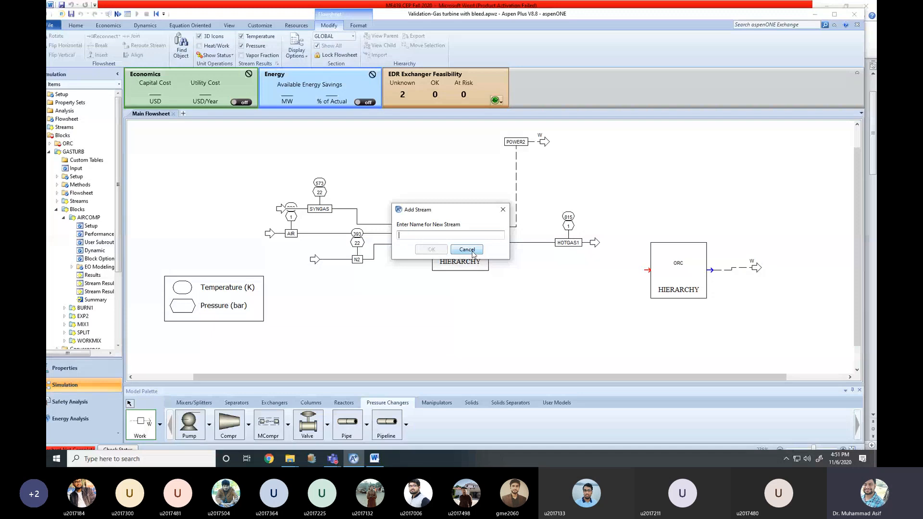
left_click(466, 249)
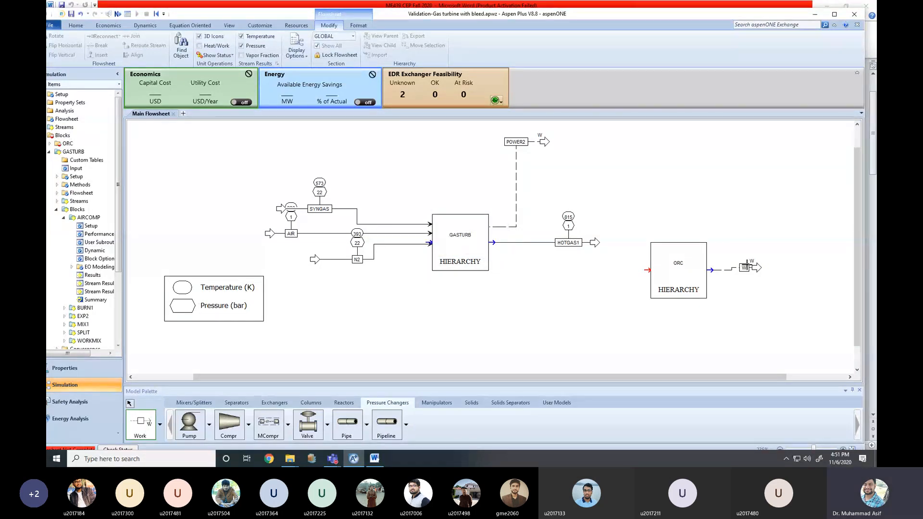
Add a hierarchy block named VARS above the ORC block, and cancel the extra block
left_click(557, 403)
left_click(320, 429)
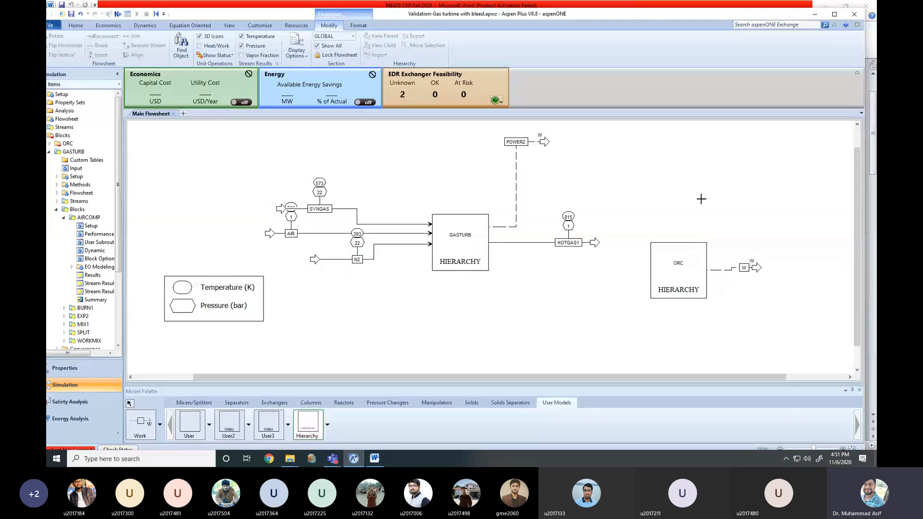
left_click(712, 208)
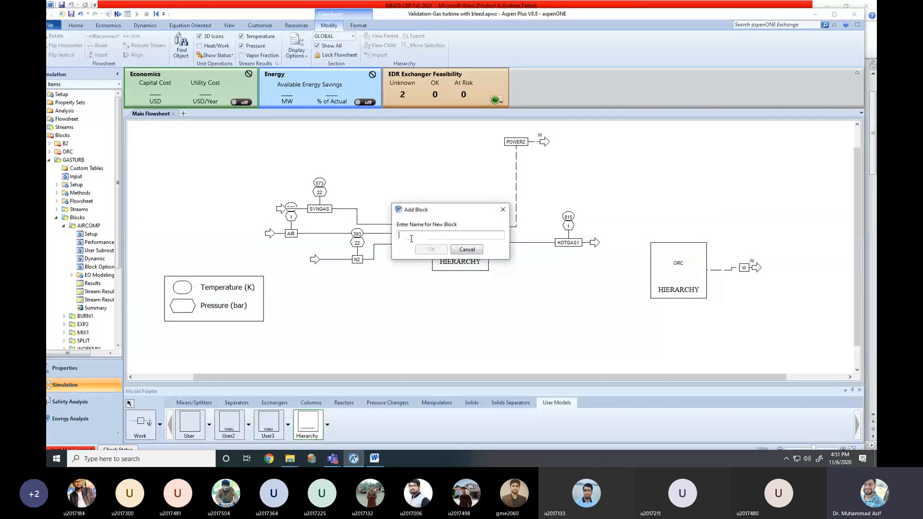
type("VARS")
left_click(431, 249)
left_click(756, 225)
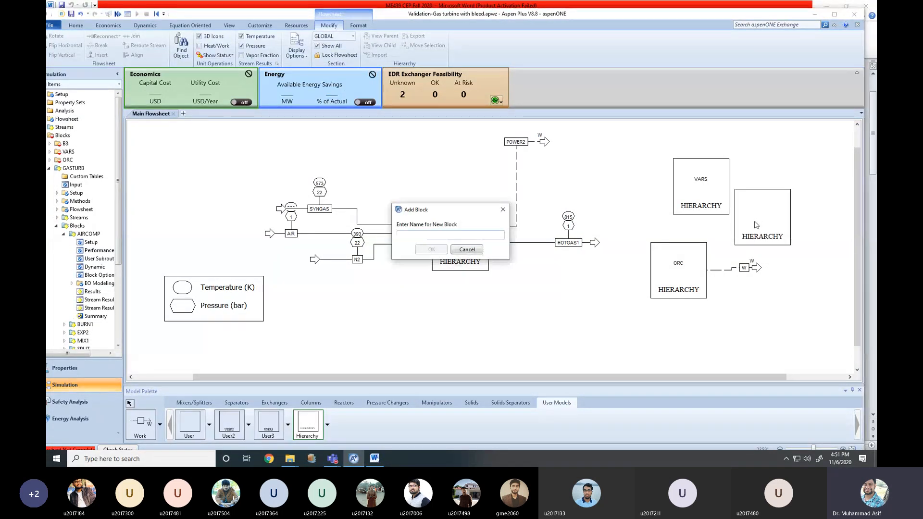
left_click(467, 249)
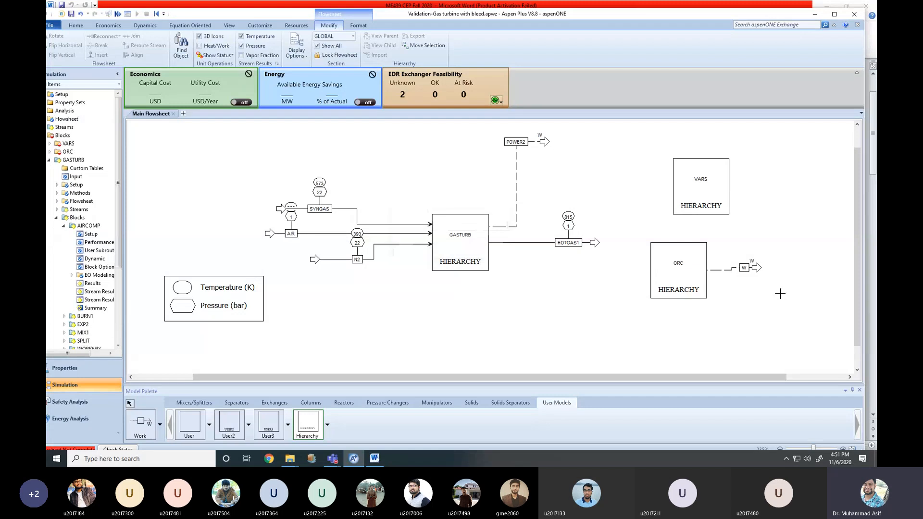
key("Escape")
Look inside the VARS hierarchy block's flowsheet and close it again
left_click(721, 215)
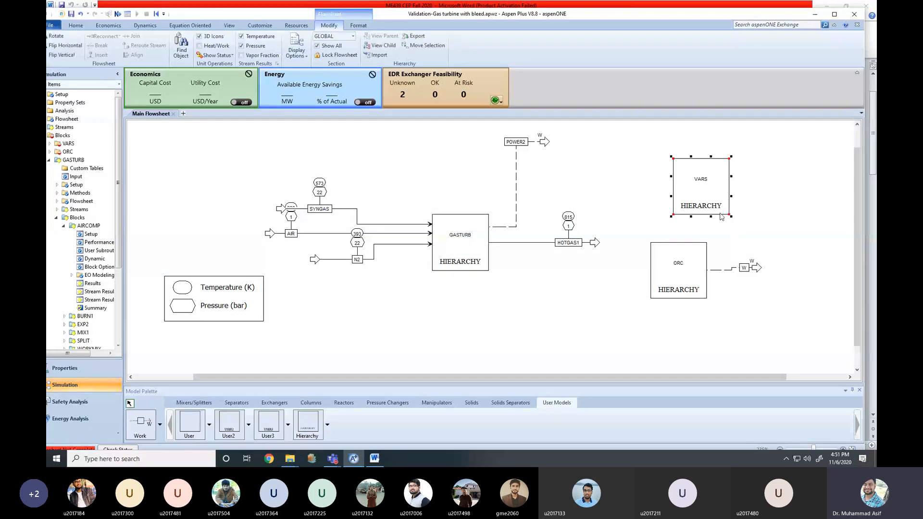
double_click(721, 215)
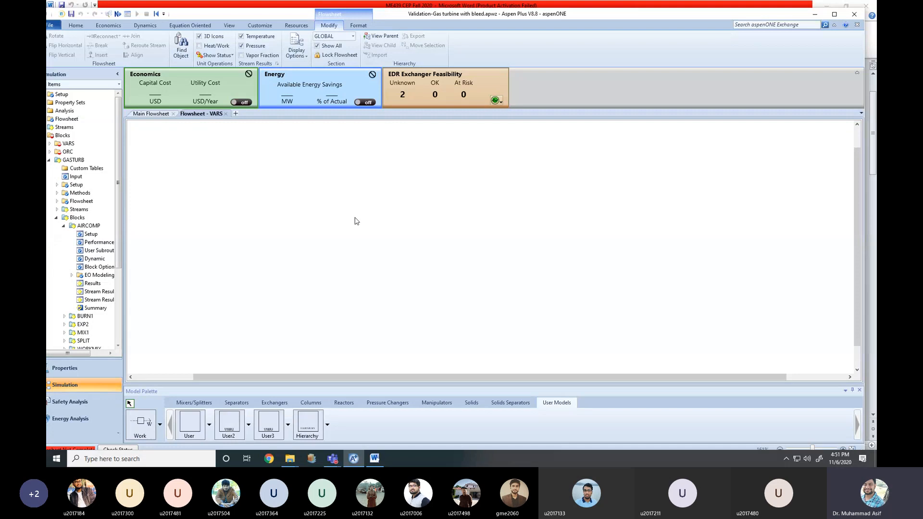
left_click(226, 113)
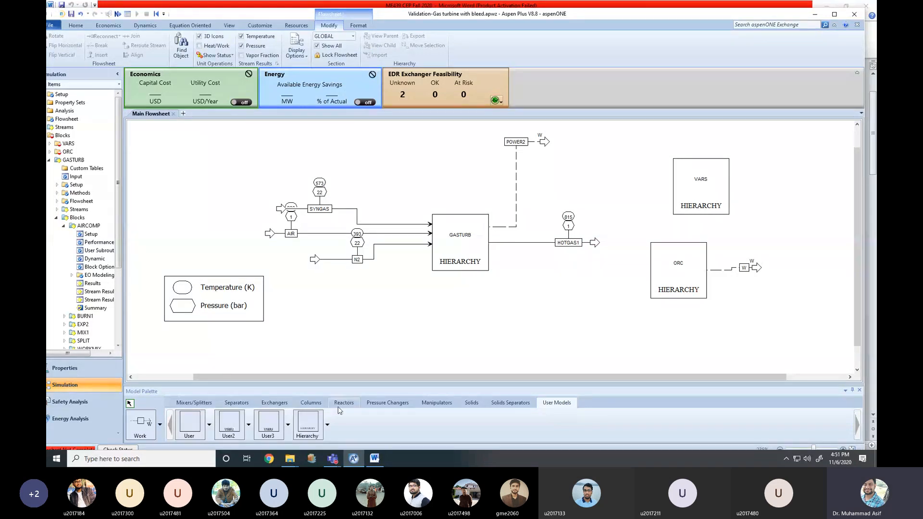
Add a hierarchy block named SOLAR to the main flowsheet, between the POWER2 stream and the VARS block
left_click(309, 424)
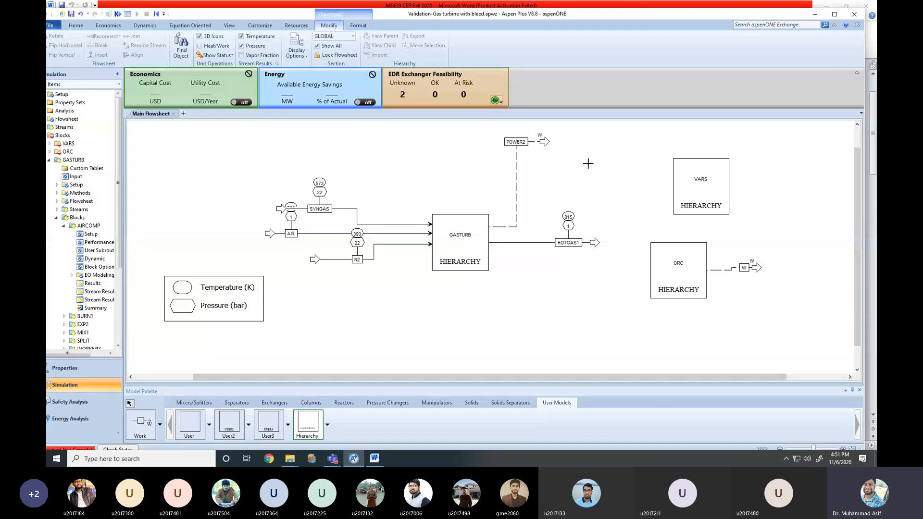
left_click(587, 164)
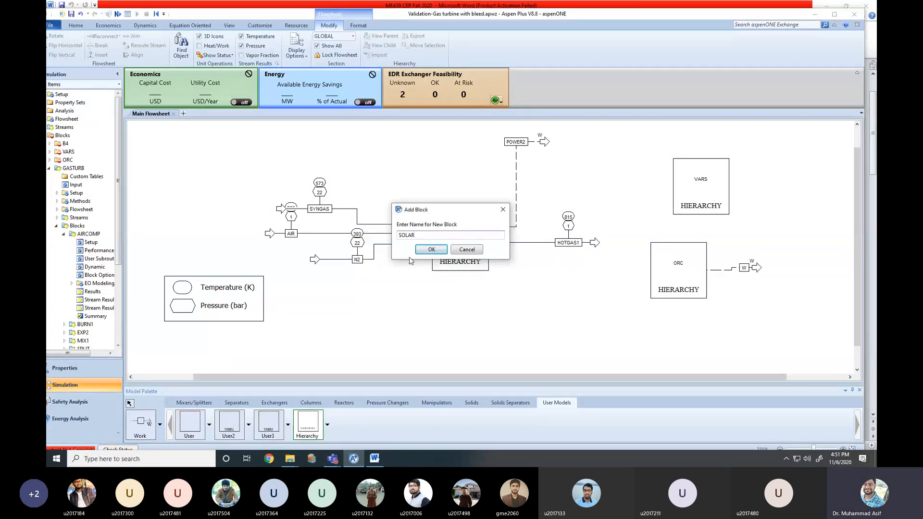
key("Return")
key("Escape")
Open the SOLAR block's own flowsheet and place a Heater block named SOLCO in it
double_click(612, 192)
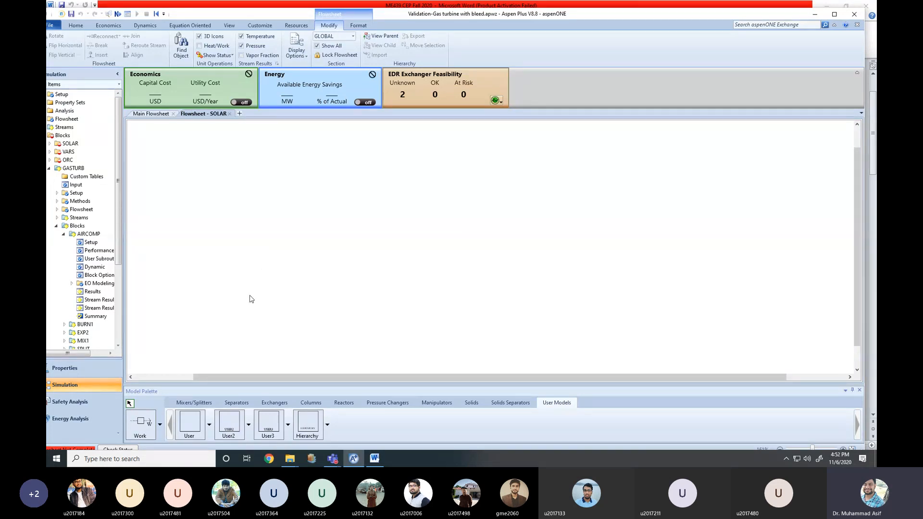
left_click(275, 404)
left_click(199, 425)
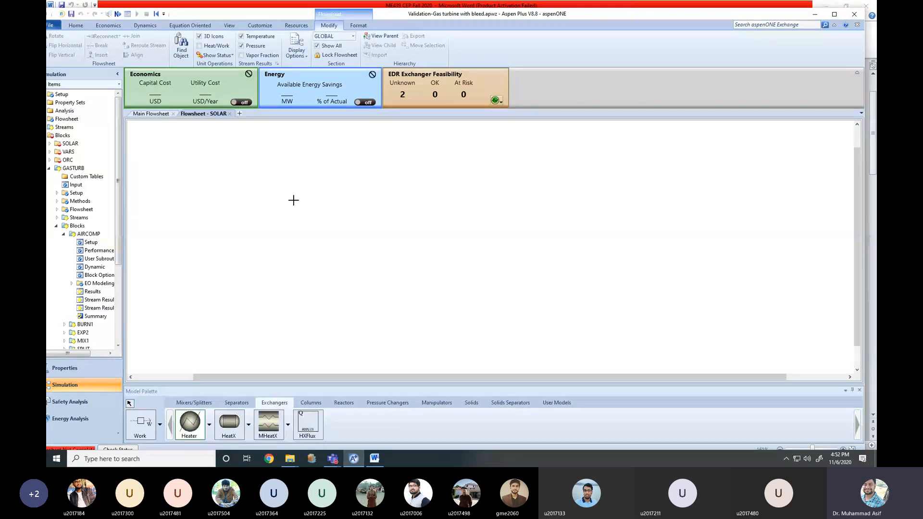
left_click(293, 201)
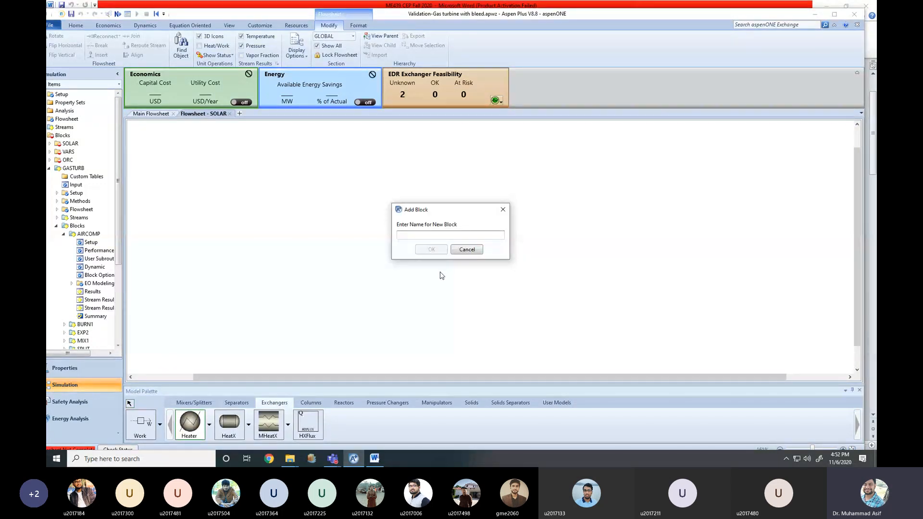
type("SOLCO")
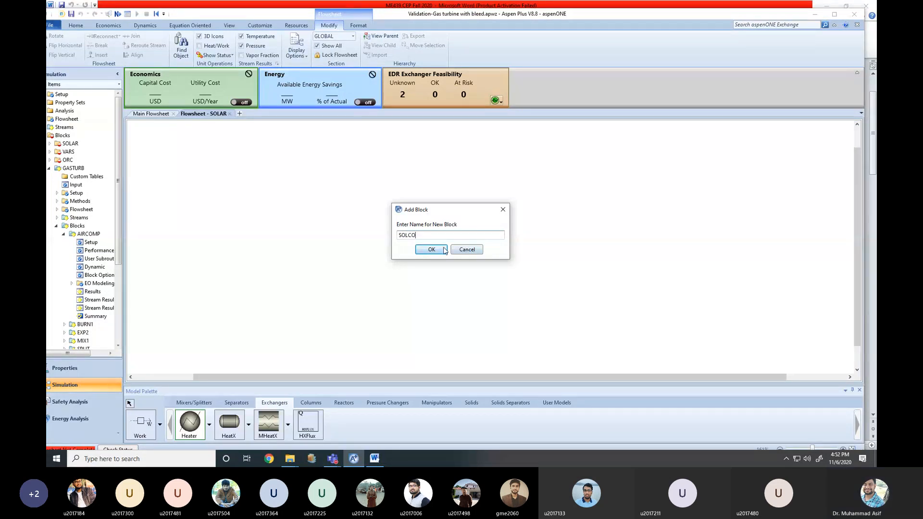
left_click(431, 250)
key("Escape")
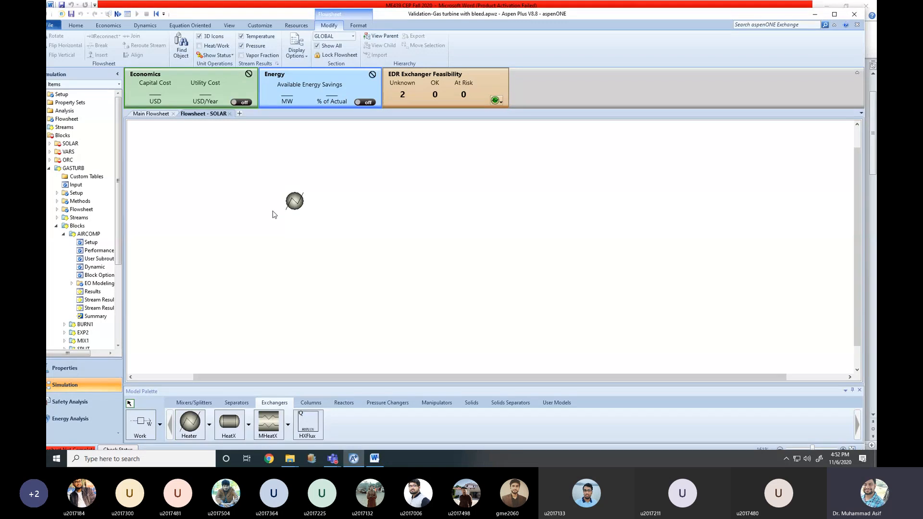
Connect material stream 1 to the SOLCO heater's inlet and material stream 2 to its outlet
left_click(159, 427)
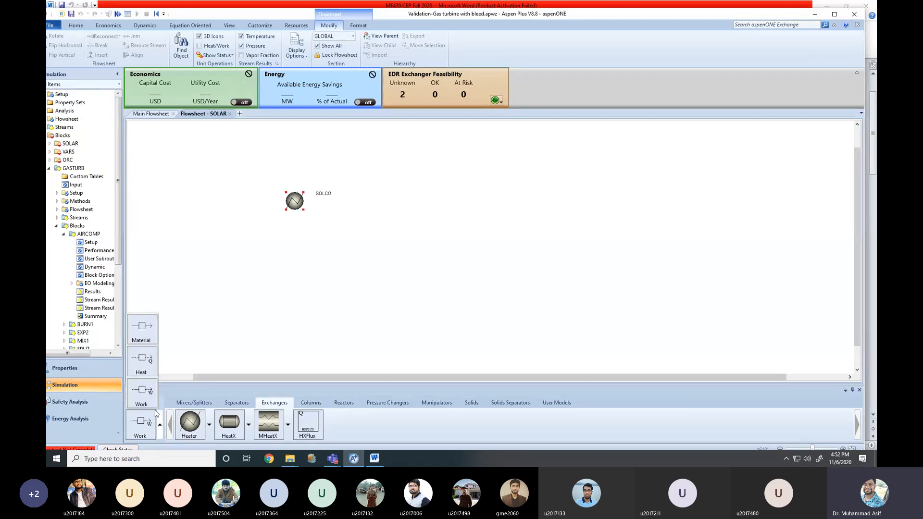
left_click(149, 332)
left_click(282, 201)
left_click(213, 197)
type("1")
left_click(433, 249)
left_click(308, 201)
left_click(432, 201)
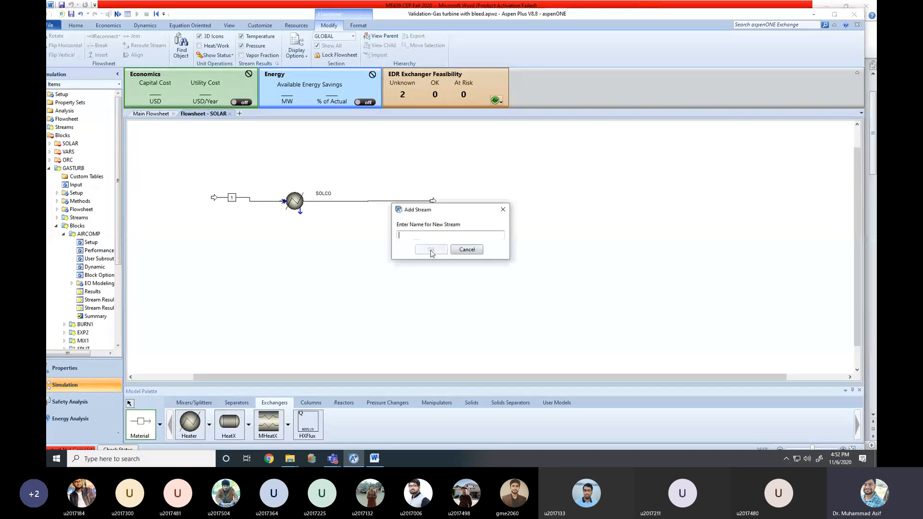
left_click(431, 250)
left_click(325, 266)
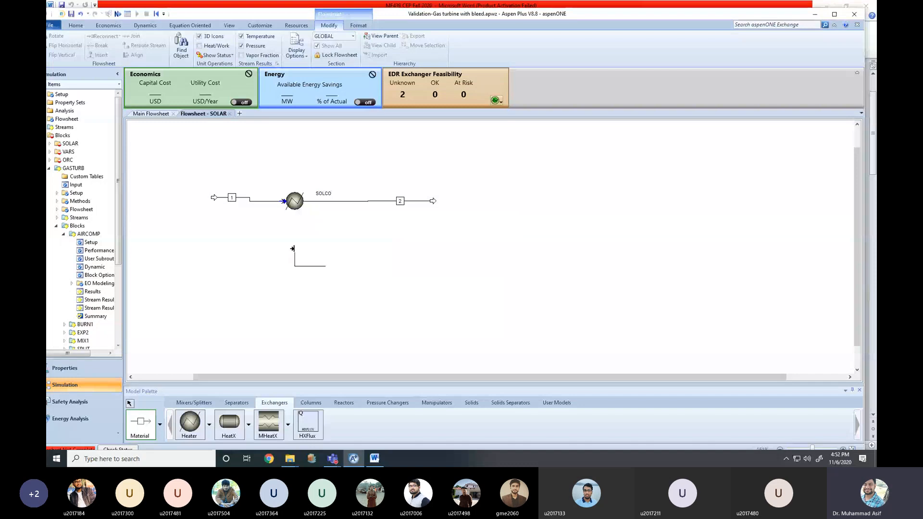
key("Escape")
Specify inlet stream 1 of the SOLCO heater with a temperature of 25 C and a pressure of 1 bar
left_click(250, 199)
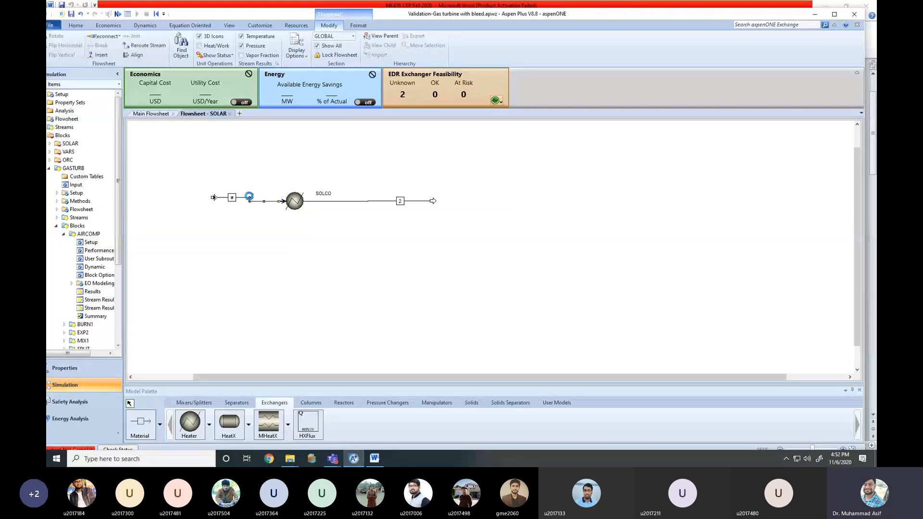
double_click(250, 199)
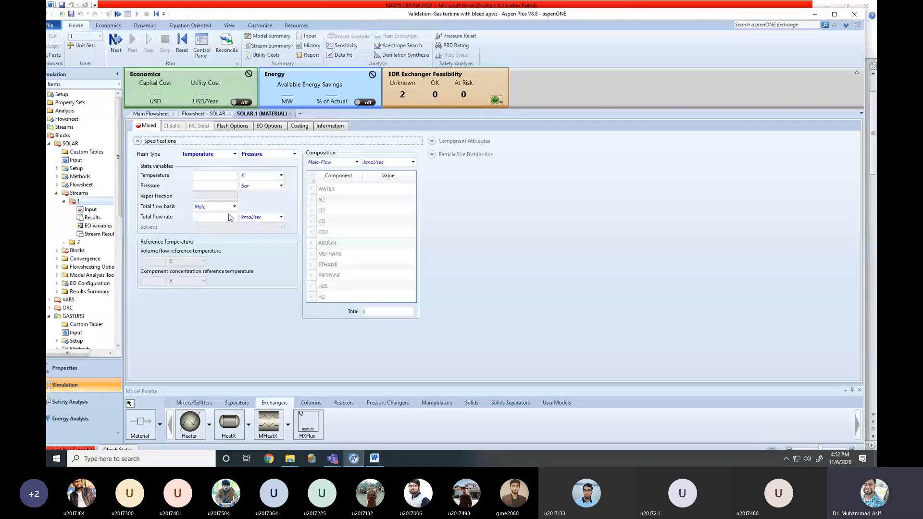
left_click(221, 185)
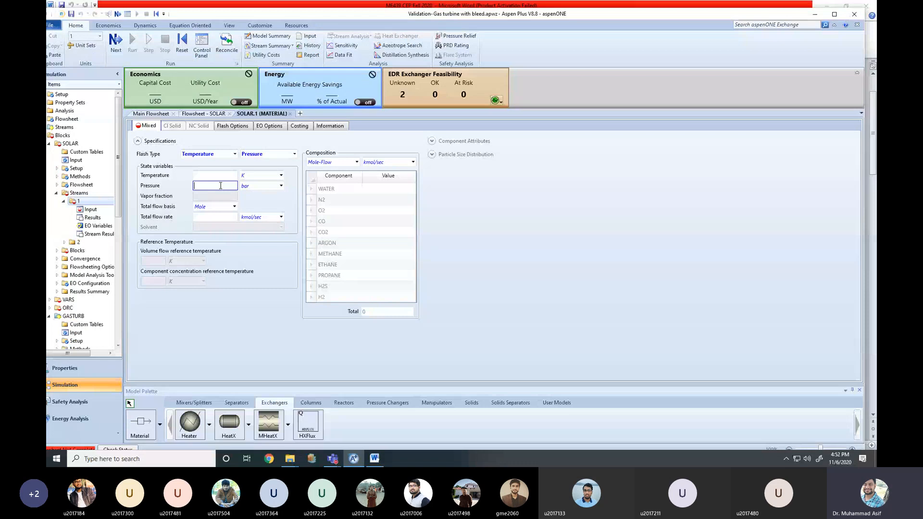
type("1")
left_click(281, 176)
left_click(263, 193)
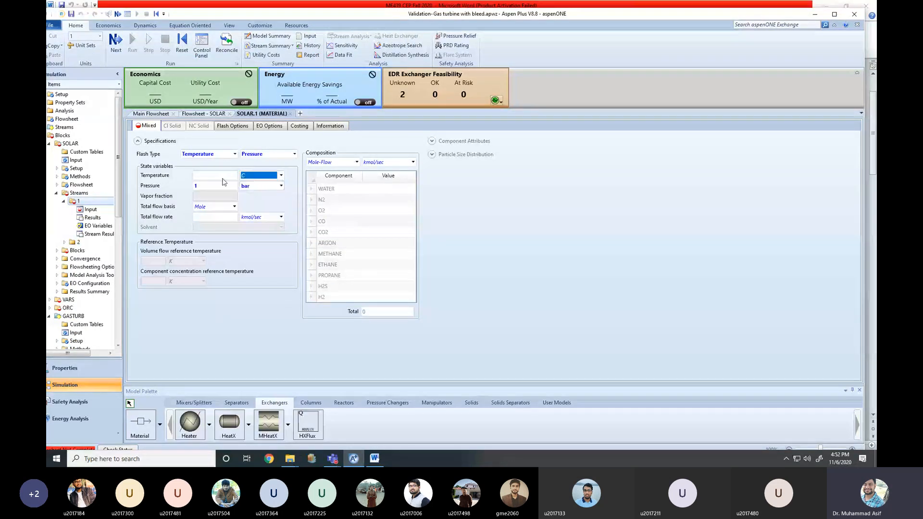
left_click(222, 176)
type("245")
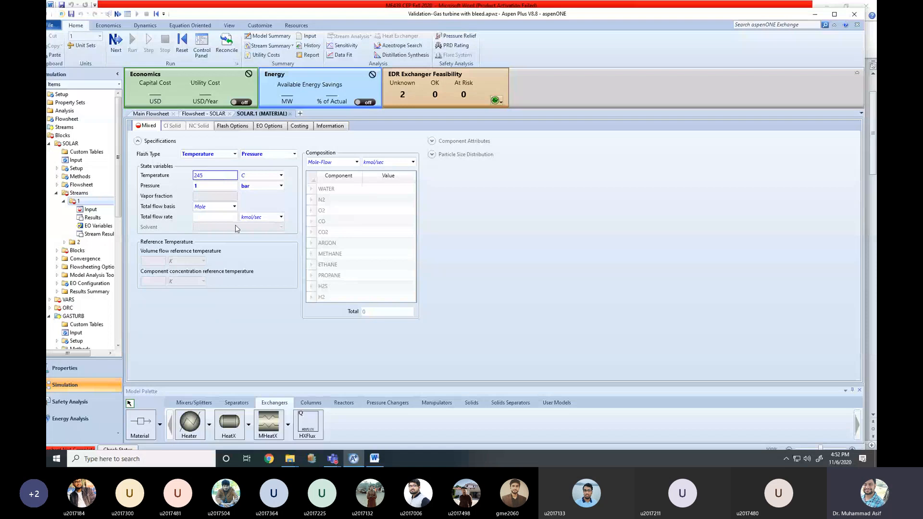
key("BackSpace")
key("BackSpace")
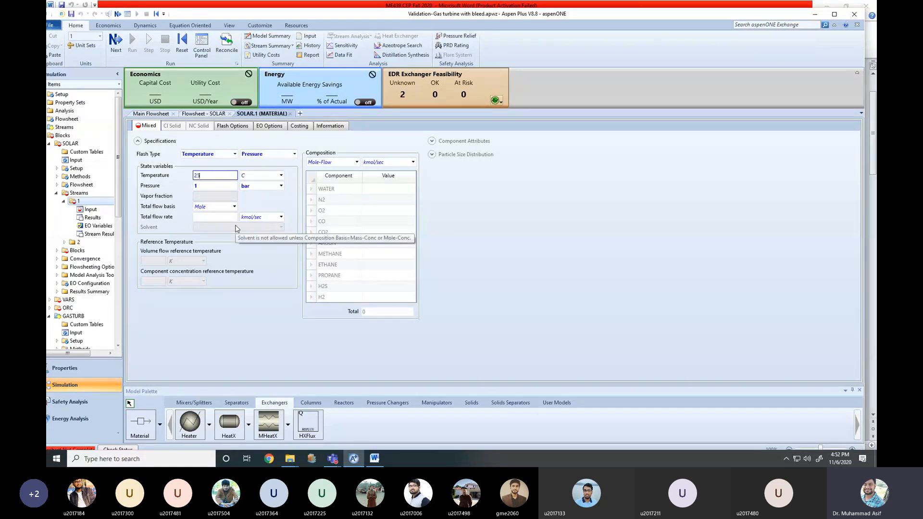
type("5")
Switch stream 1's total flow basis to Mass and set its total flow rate to 5 kg/sec
left_click(235, 206)
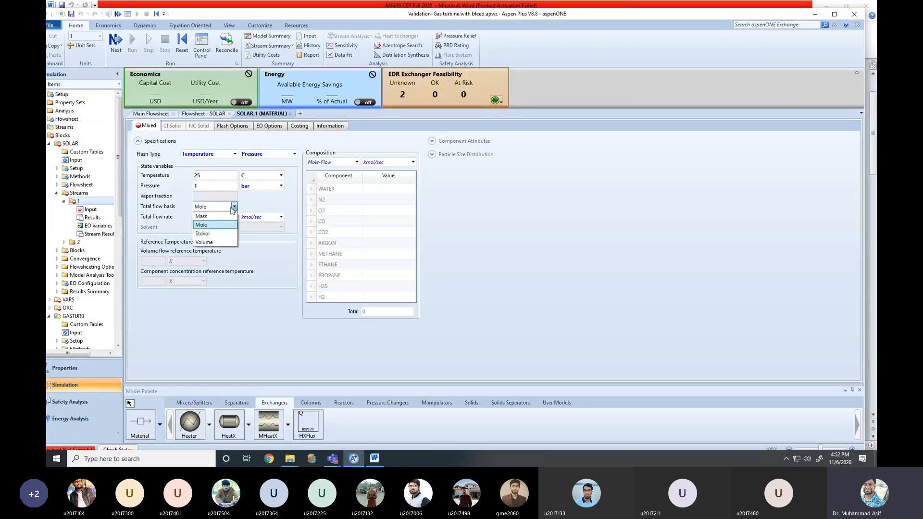
left_click(212, 216)
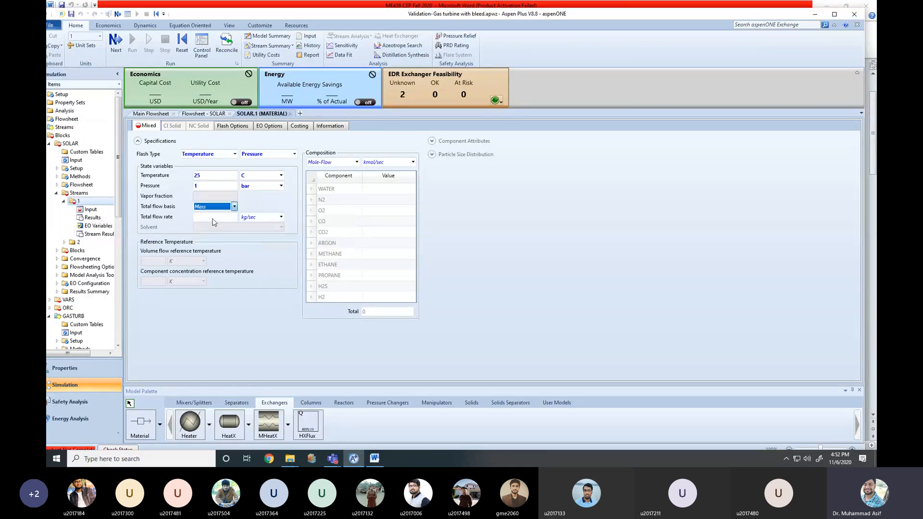
left_click(281, 218)
left_click(215, 220)
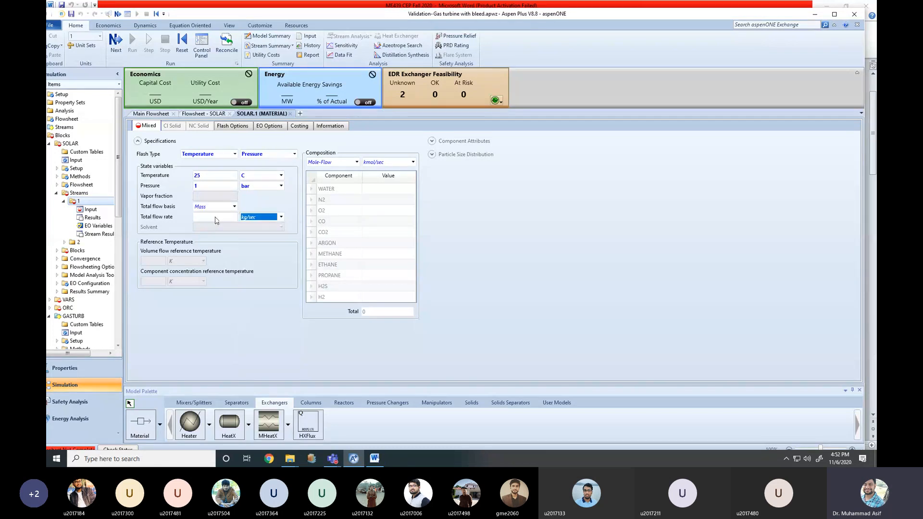
type("5")
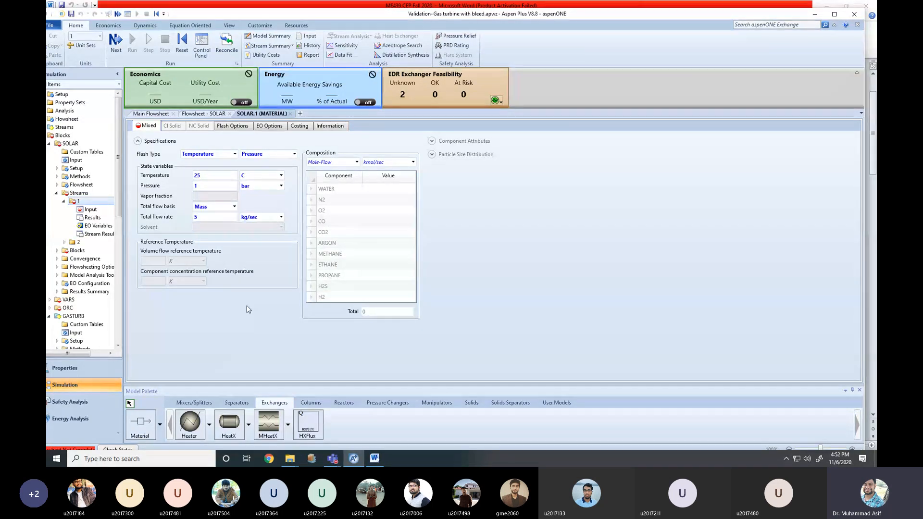
Enter a mole flow of 1 kmol/sec for WATER in stream 1's composition and close the stream form
left_click(378, 192)
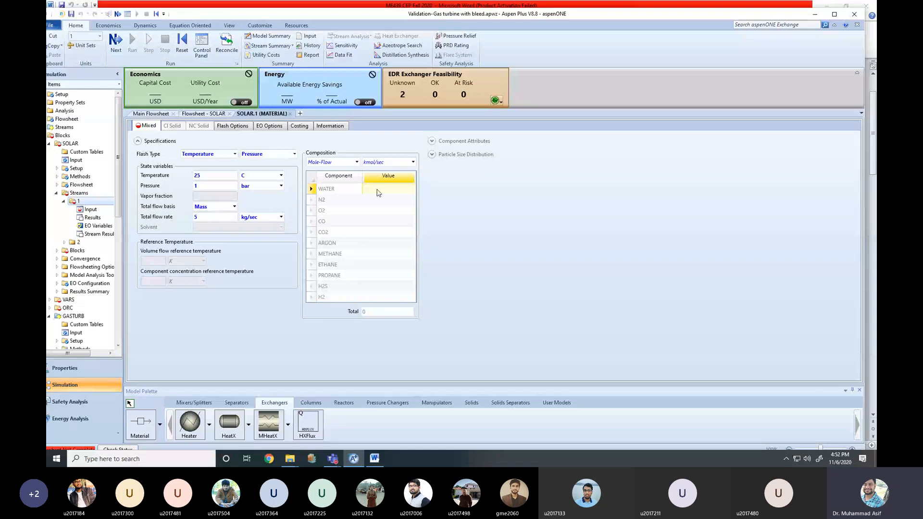
type("1")
key("Return")
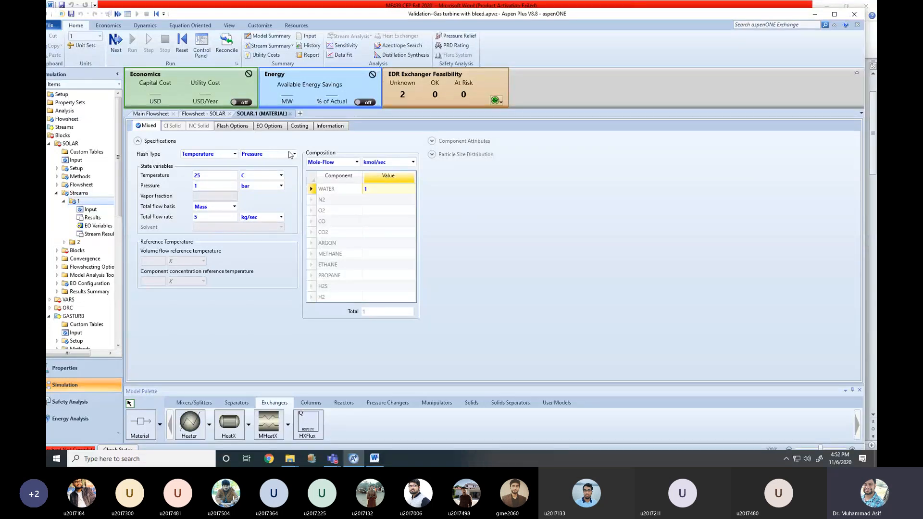
left_click(290, 113)
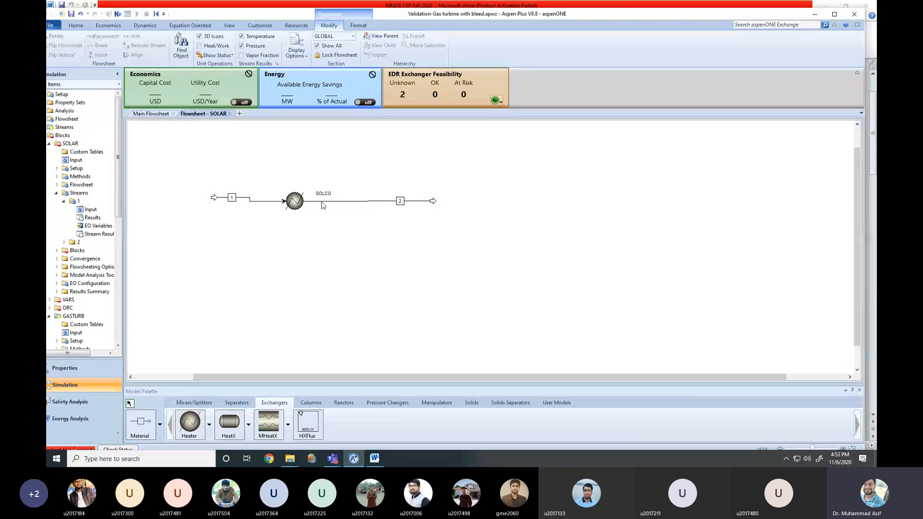
Specify the SOLCO heater by pressure and vapor fraction, with 3 bar and a vapor fraction of 1, and close its form
double_click(296, 201)
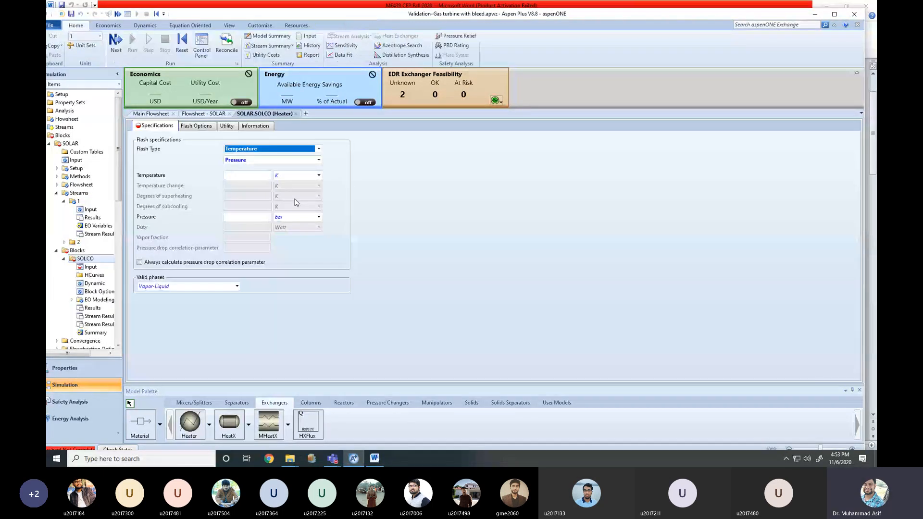
left_click(319, 149)
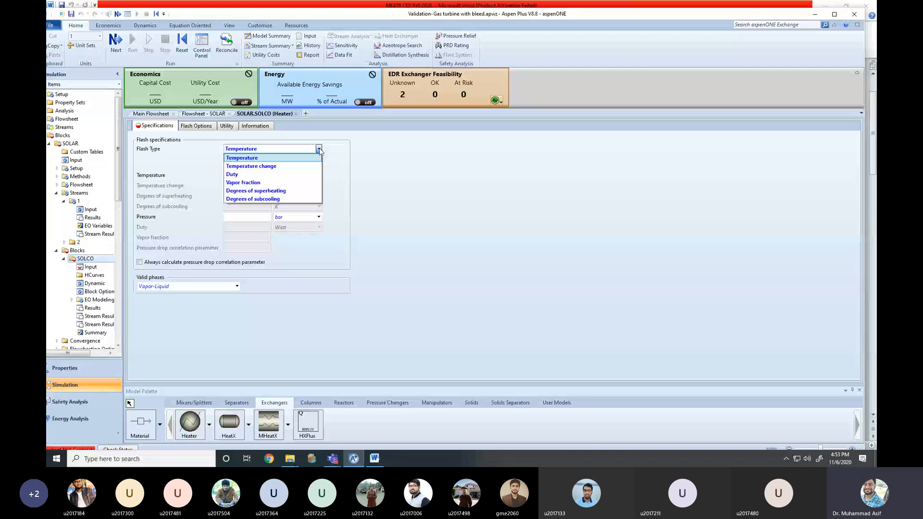
left_click(251, 183)
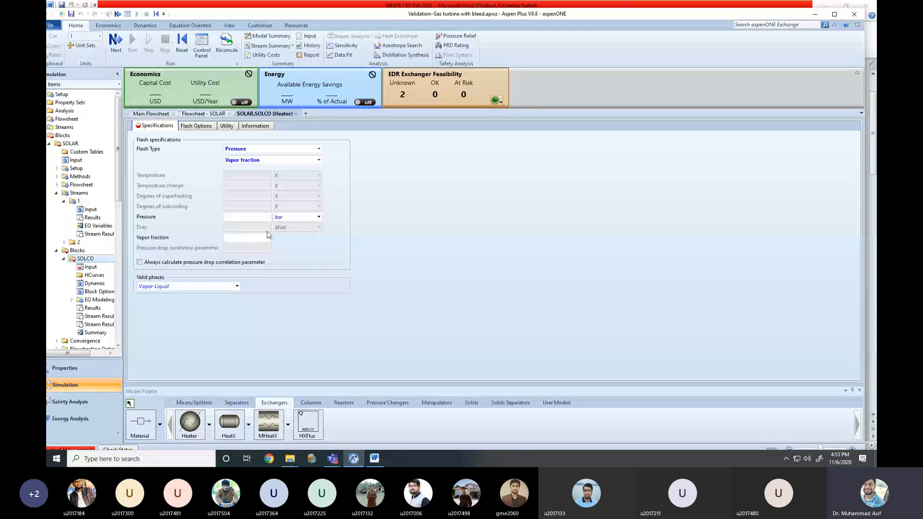
left_click(243, 237)
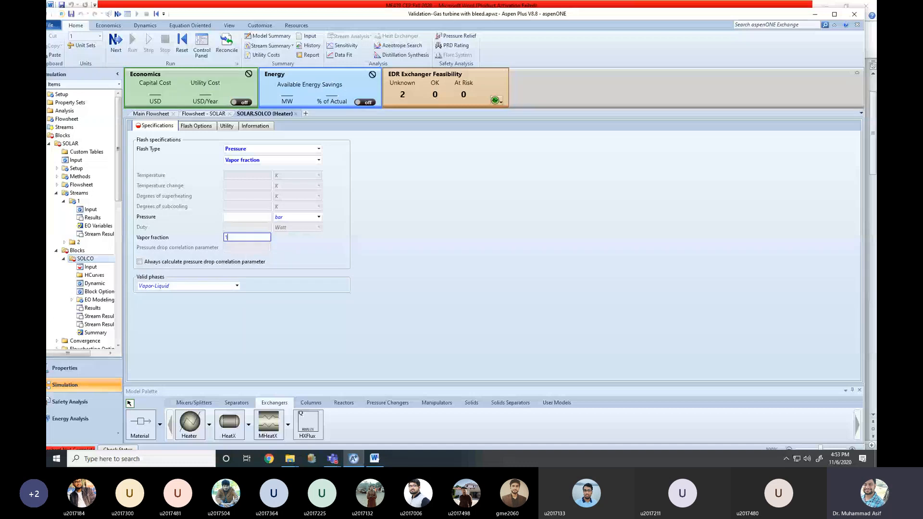
left_click(332, 255)
left_click(228, 238)
type("1")
left_click(243, 217)
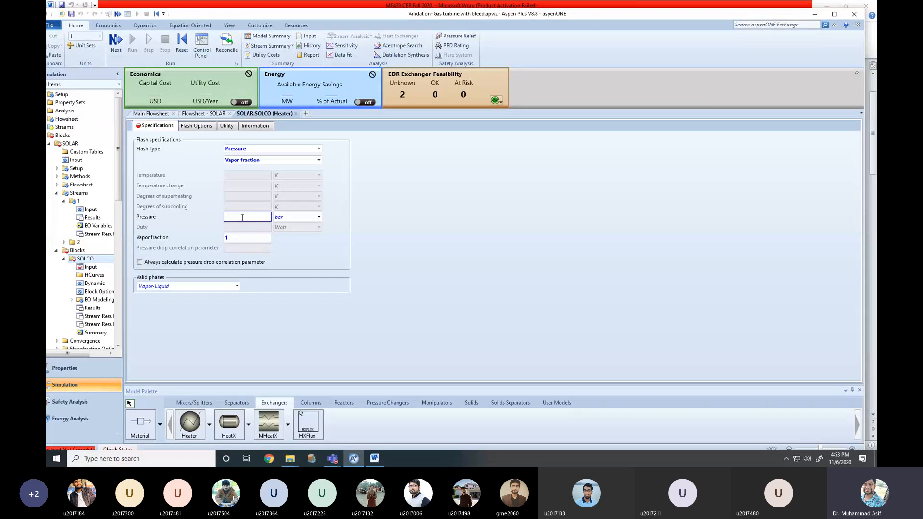
type("3")
left_click(325, 244)
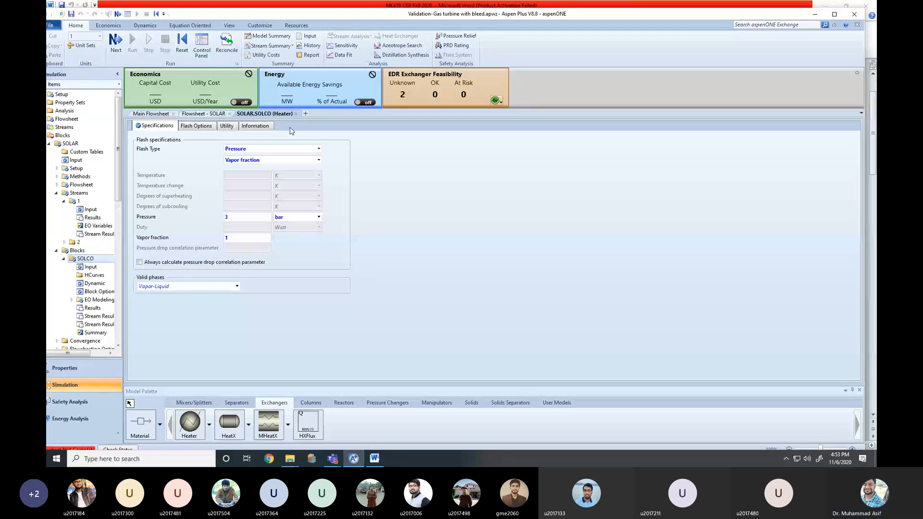
left_click(296, 114)
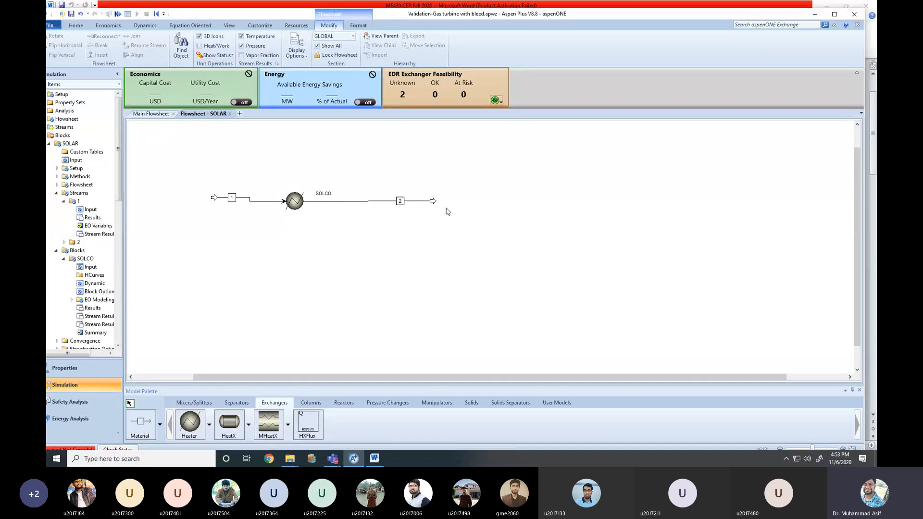
Return to the main flowsheet and draw material stream 3 from the SOLAR block's 2(OUT) port toward the VARS block
left_click(230, 114)
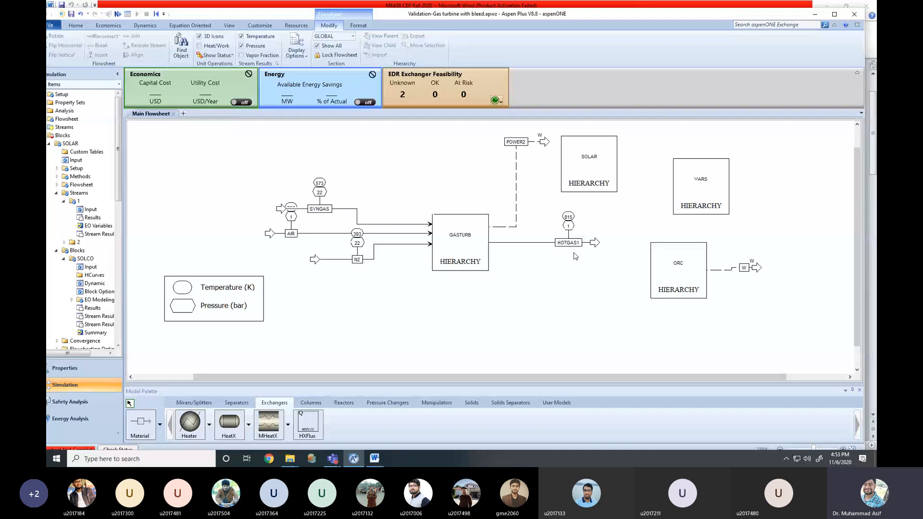
left_click(140, 423)
left_click(475, 250)
left_click(409, 225)
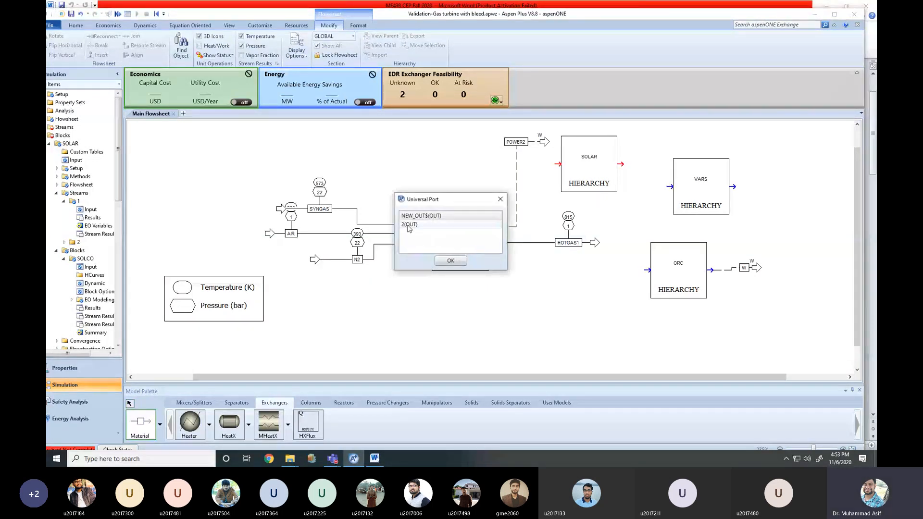
left_click(451, 262)
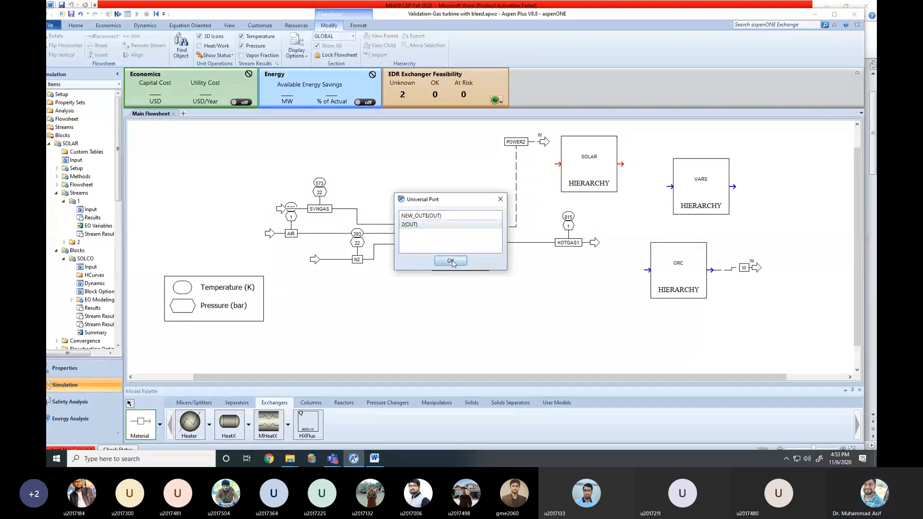
left_click(620, 164)
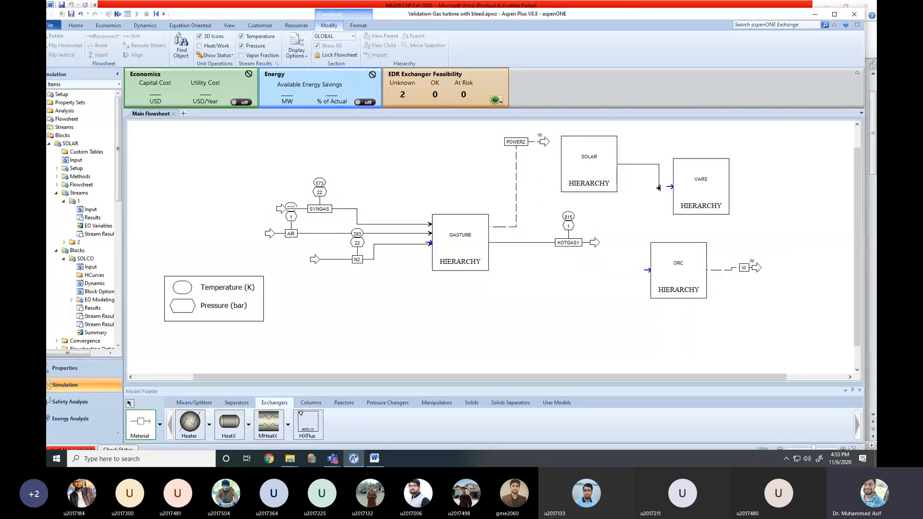
left_click(669, 187)
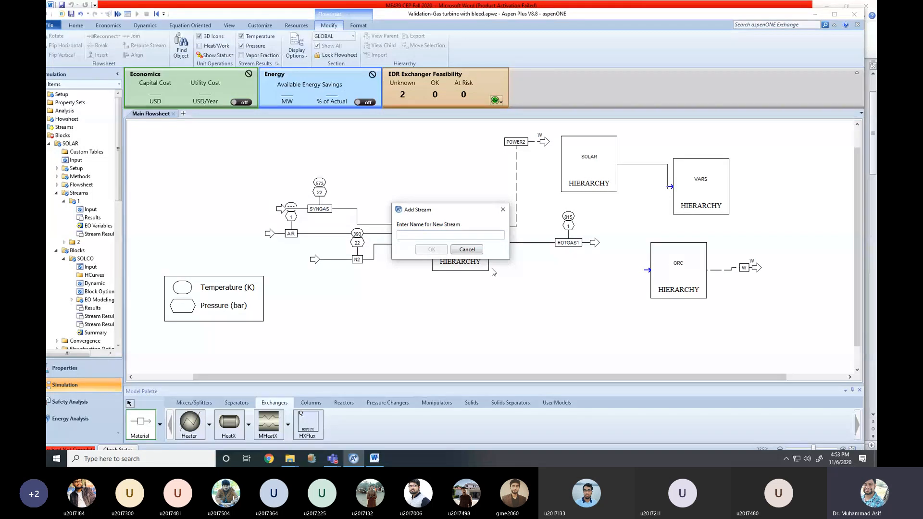
type("3")
left_click(432, 249)
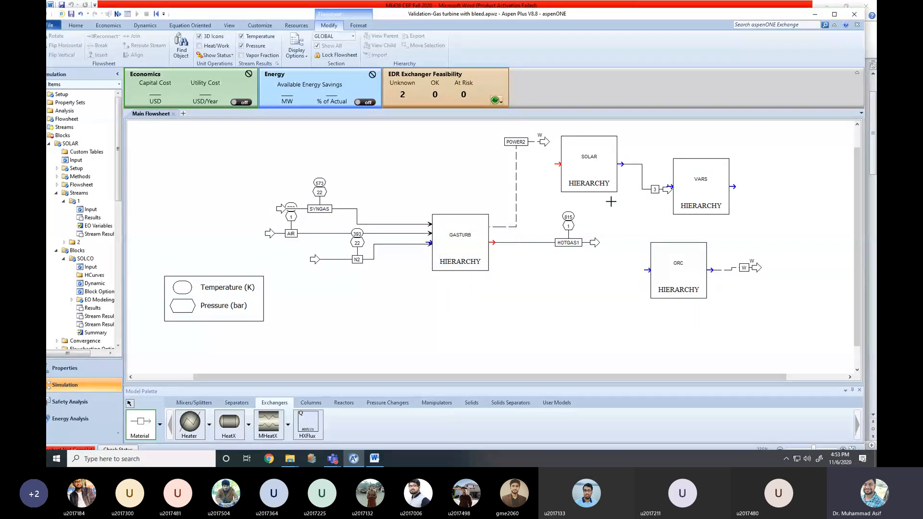
Connect material stream 4 from the SOLAR block's outlet to the ORC block's inlet
left_click(621, 164)
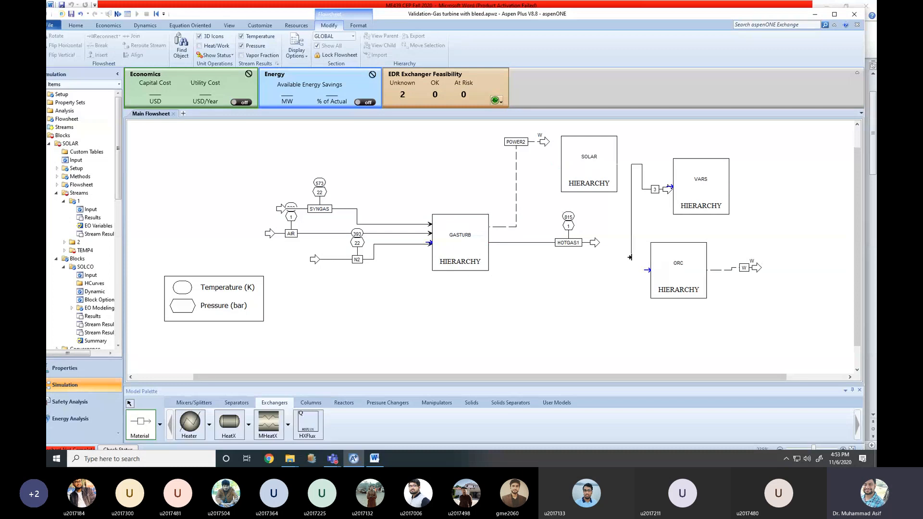
left_click(639, 270)
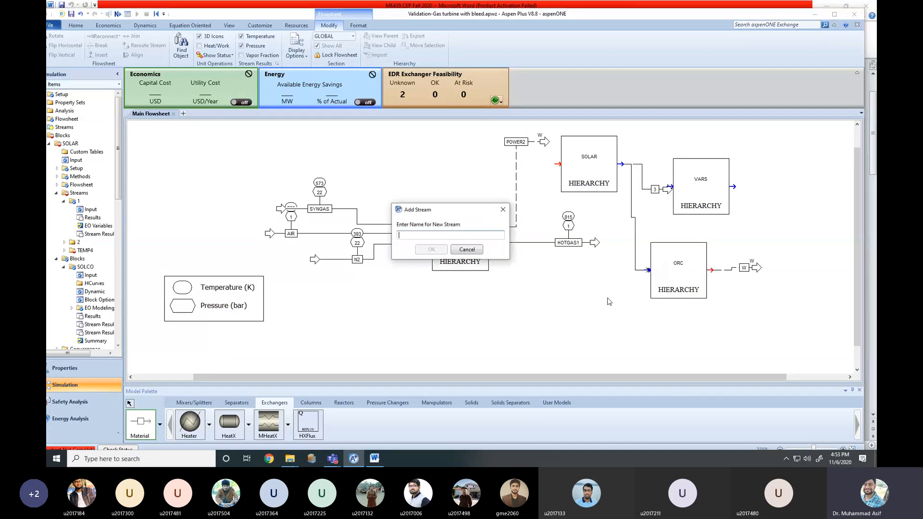
type("4")
left_click(432, 249)
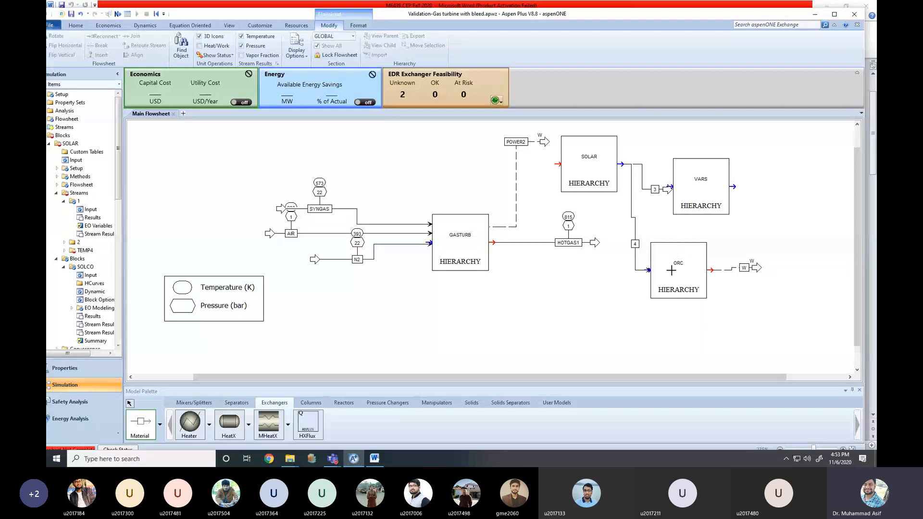
key("Escape")
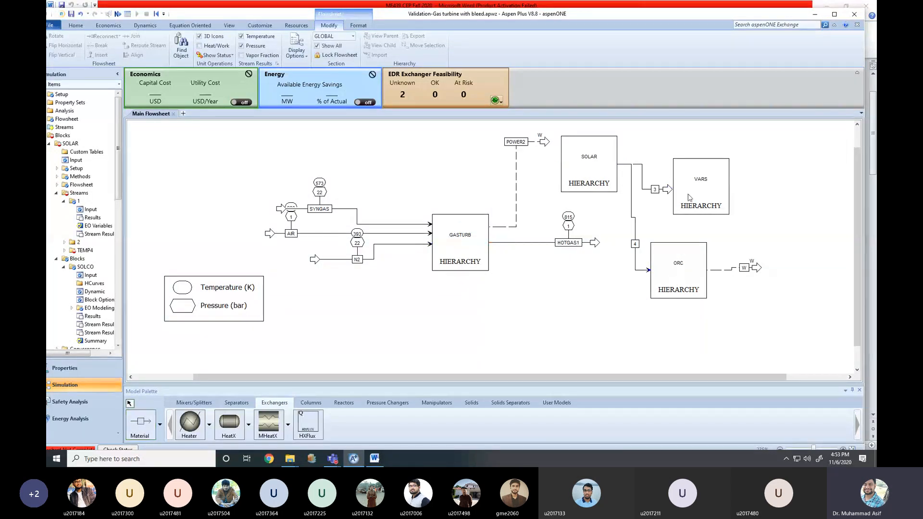
Look into the VARS block's flowsheet, extend the free end of stream 3, and move the VARS block clear of it
left_click(693, 167)
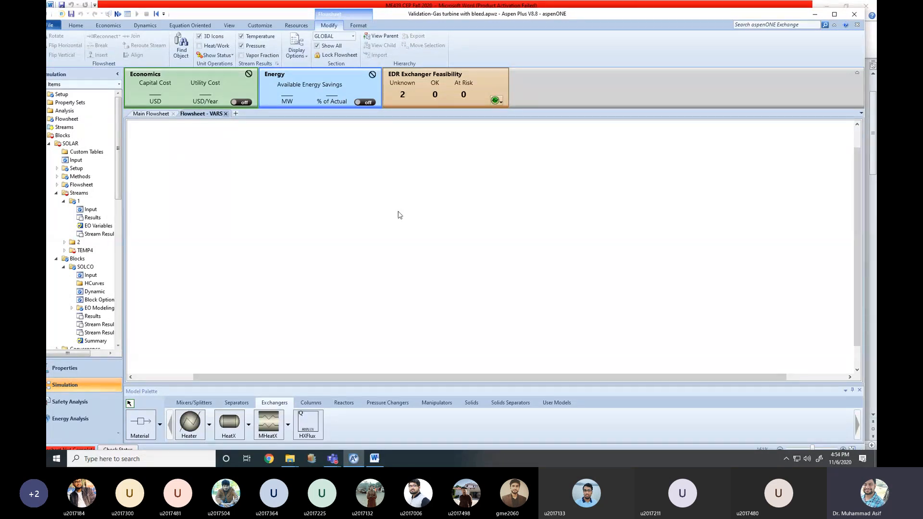
left_click_drag(668, 189, 687, 190)
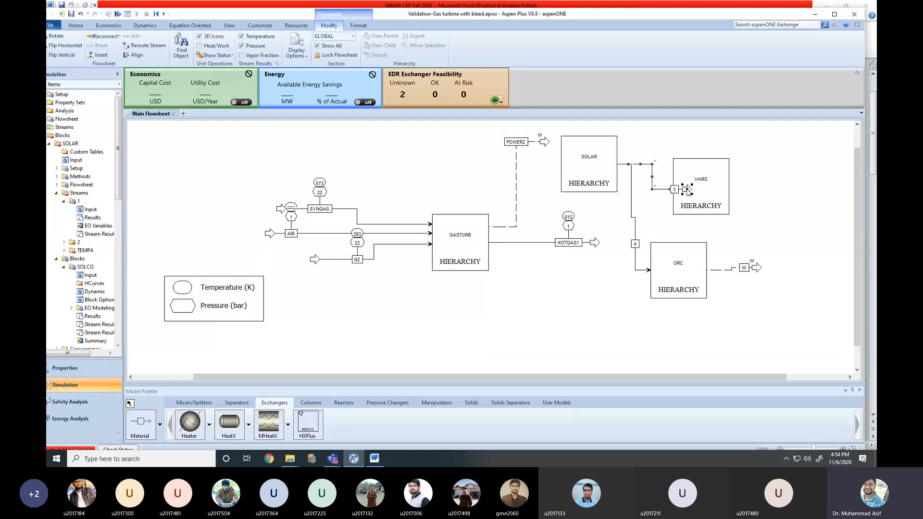
left_click(659, 203)
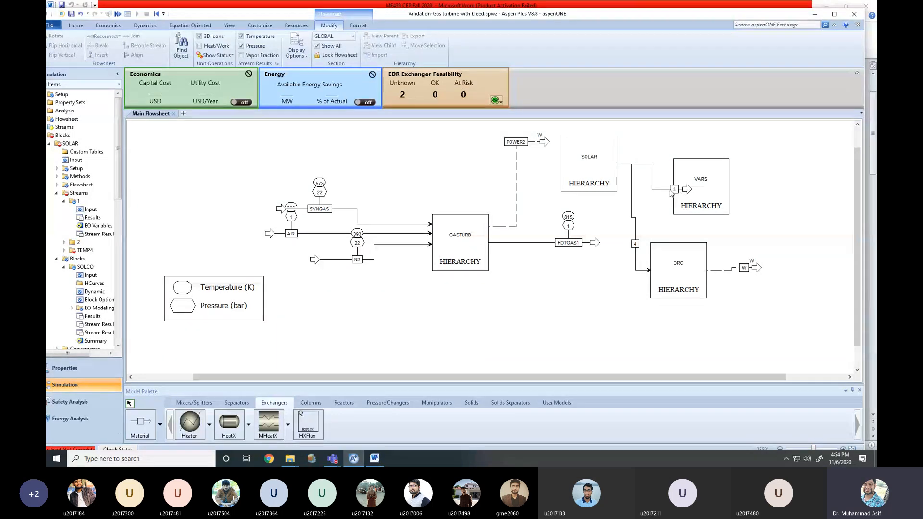
left_click_drag(671, 192, 646, 192)
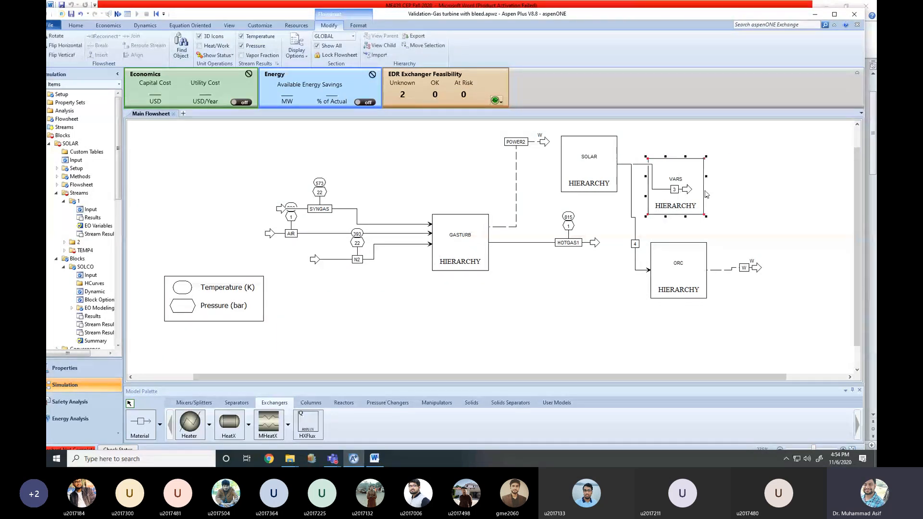
left_click_drag(706, 185, 740, 188)
left_click(753, 232)
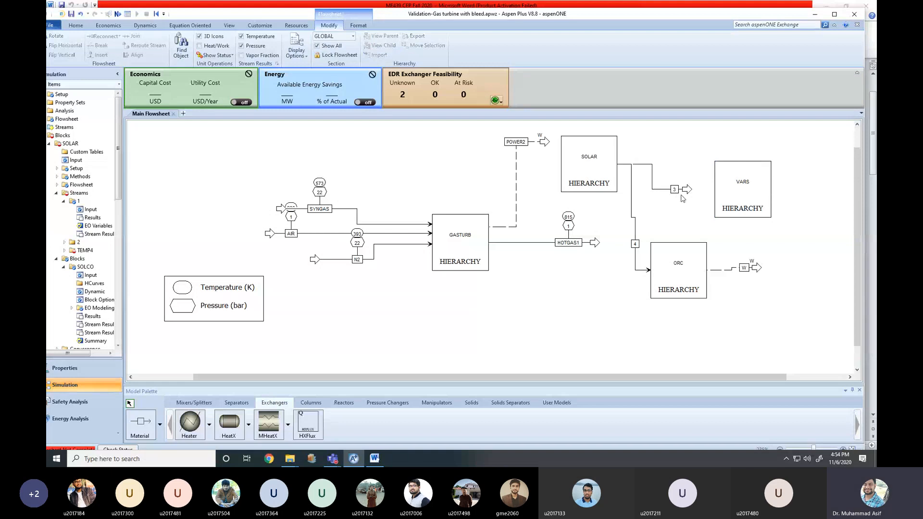
Reconnect the destination of stream 3 to the VARS block's inlet on the main flowsheet
right_click(686, 190)
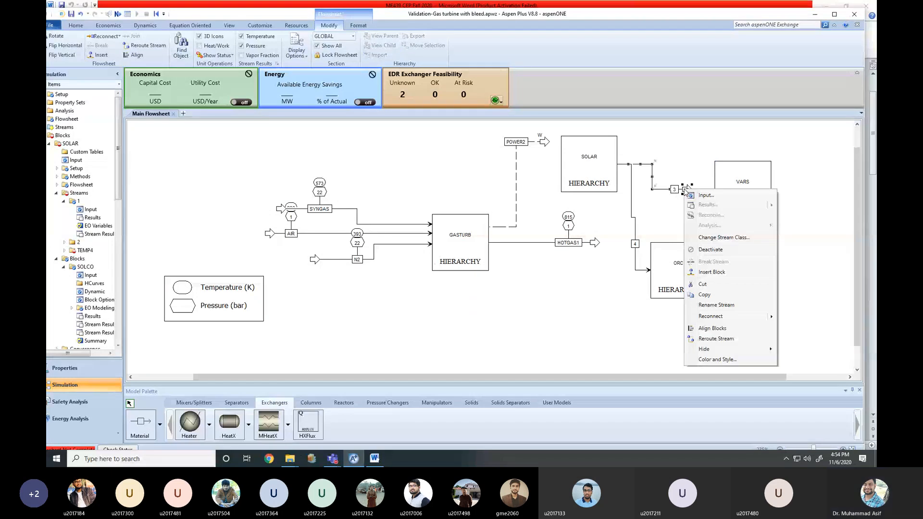
mouse_move(740, 316)
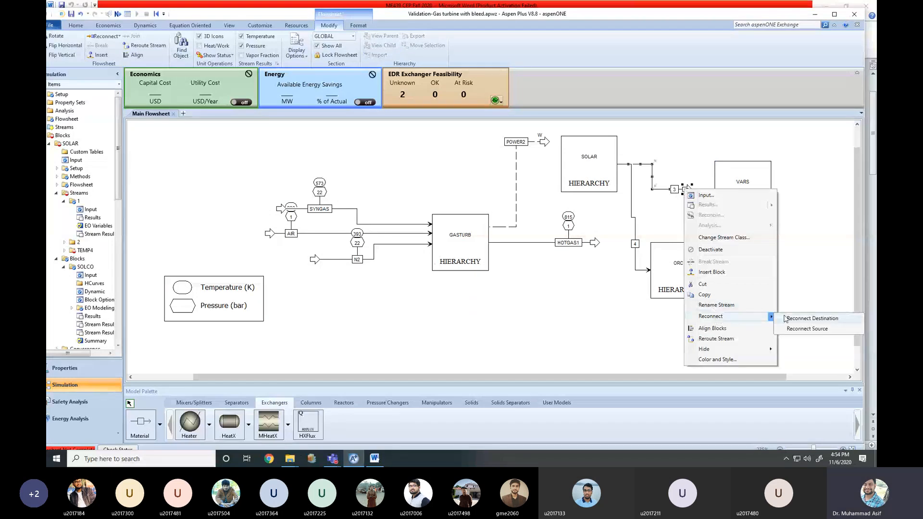
left_click(785, 318)
left_click(711, 189)
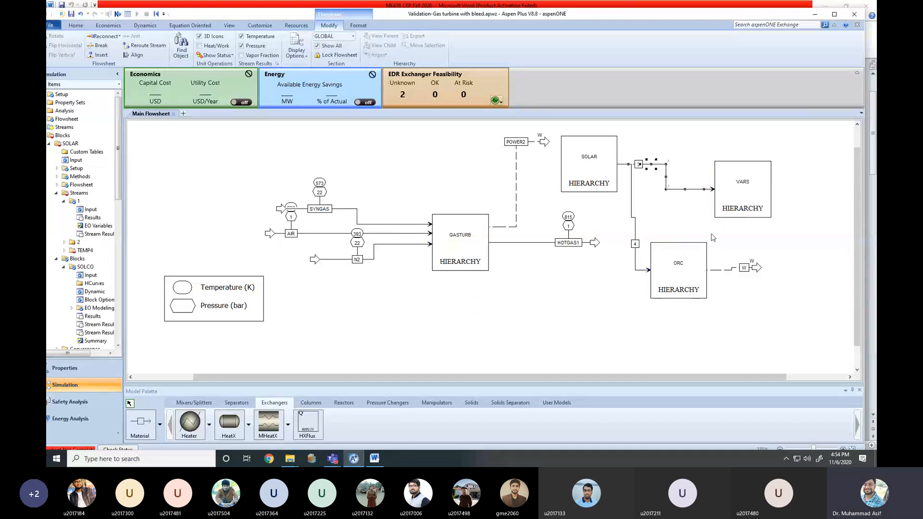
Open the VARS block's flowsheet, reposition stream 3, and place a HeatX exchanger named GEN near its free end
left_click(753, 217)
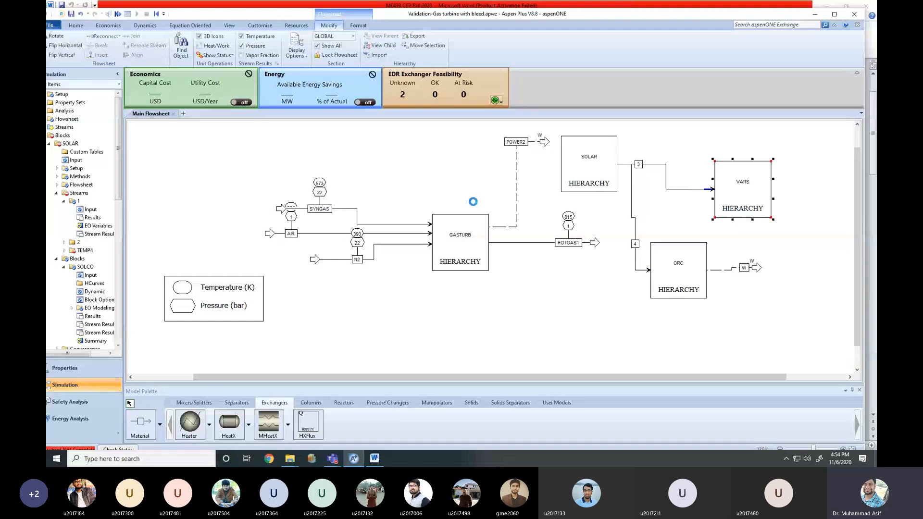
left_click_drag(488, 259, 277, 217)
left_click(310, 242)
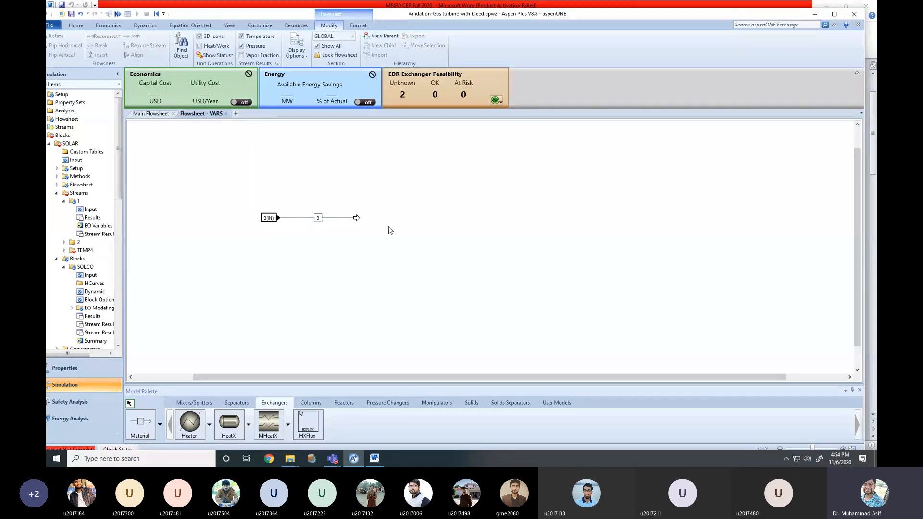
left_click(229, 422)
left_click(386, 201)
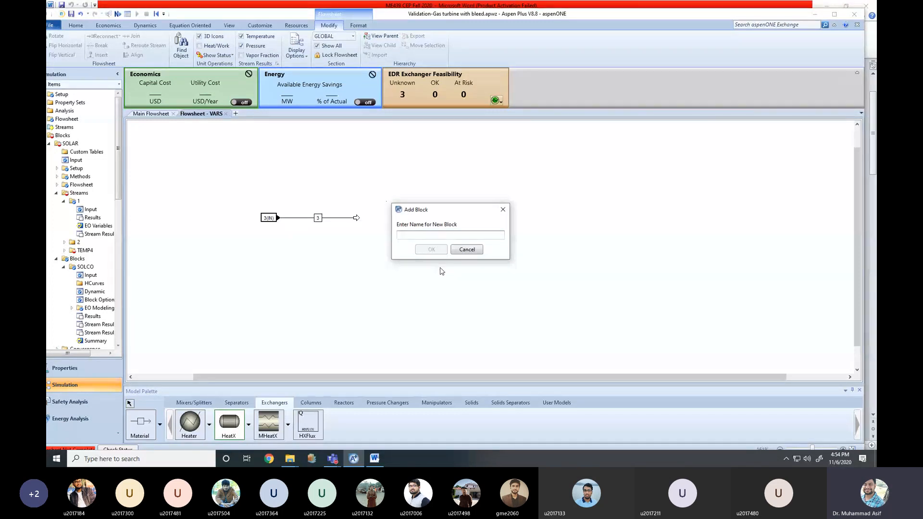
type("GEN")
left_click(431, 249)
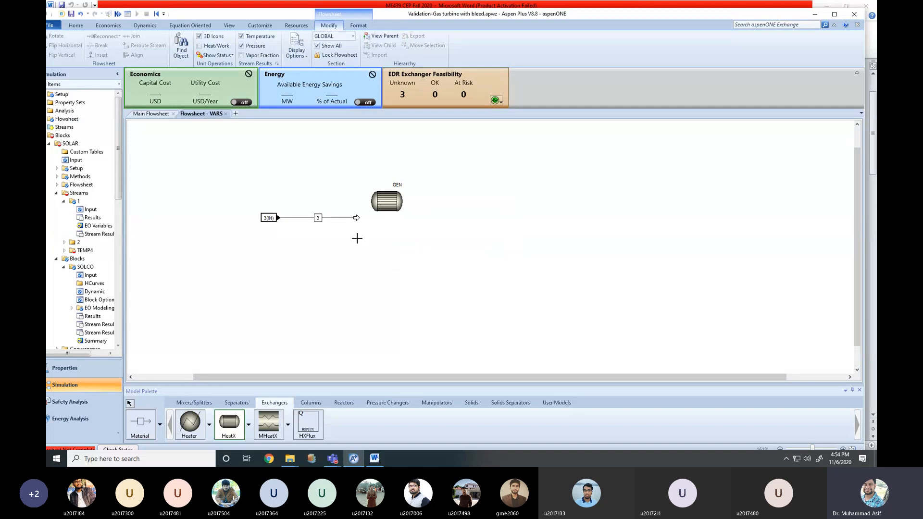
Reconnect the destination of stream 3 to the required hot inlet of the GEN exchanger
left_click(355, 217)
right_click(356, 218)
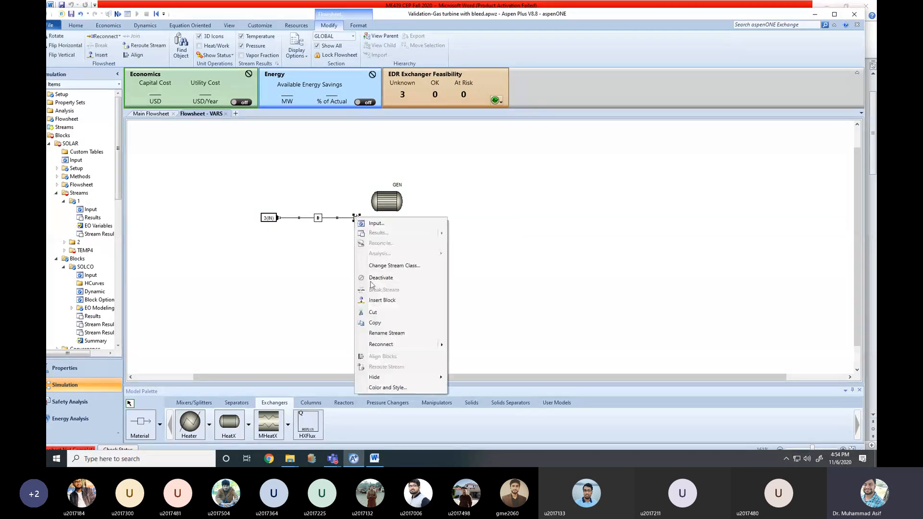
mouse_move(411, 345)
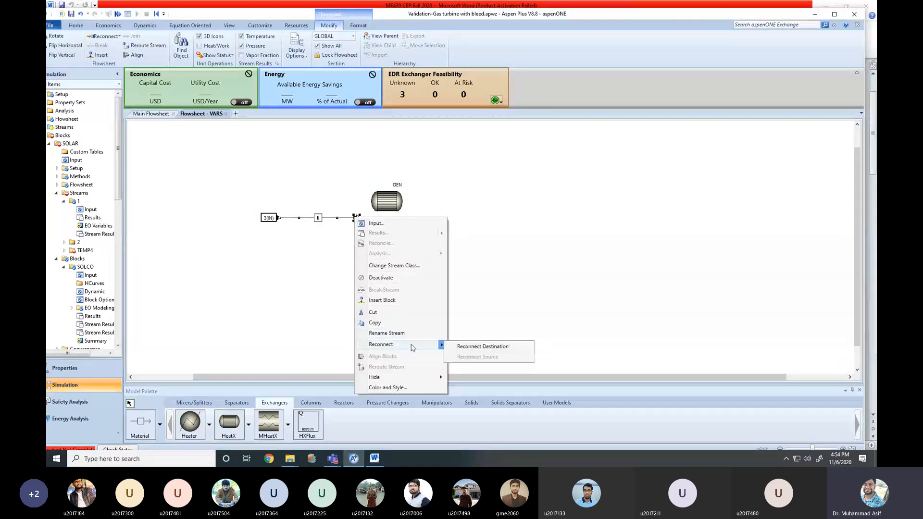
left_click(480, 344)
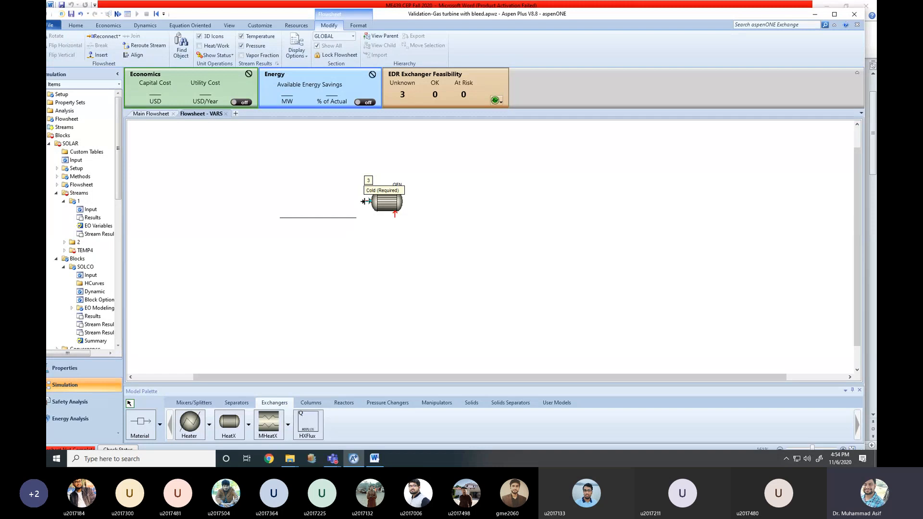
left_click(394, 214)
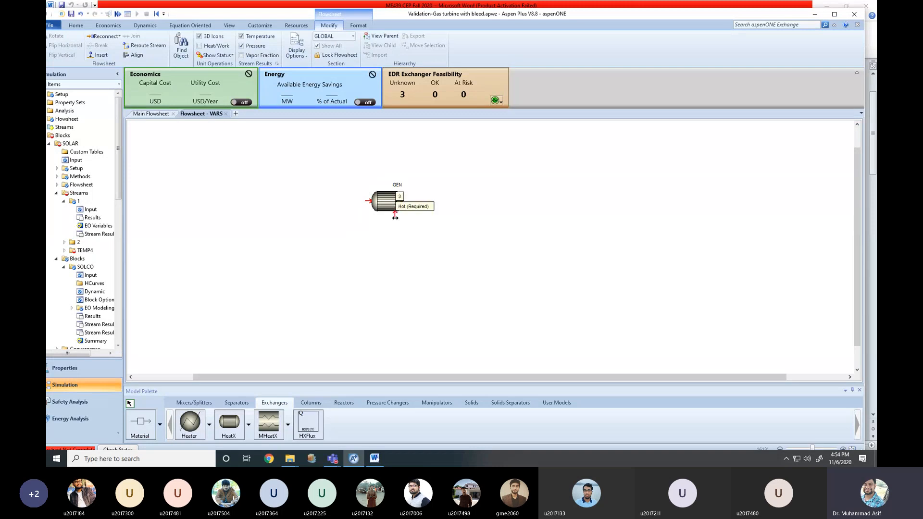
left_click(373, 277)
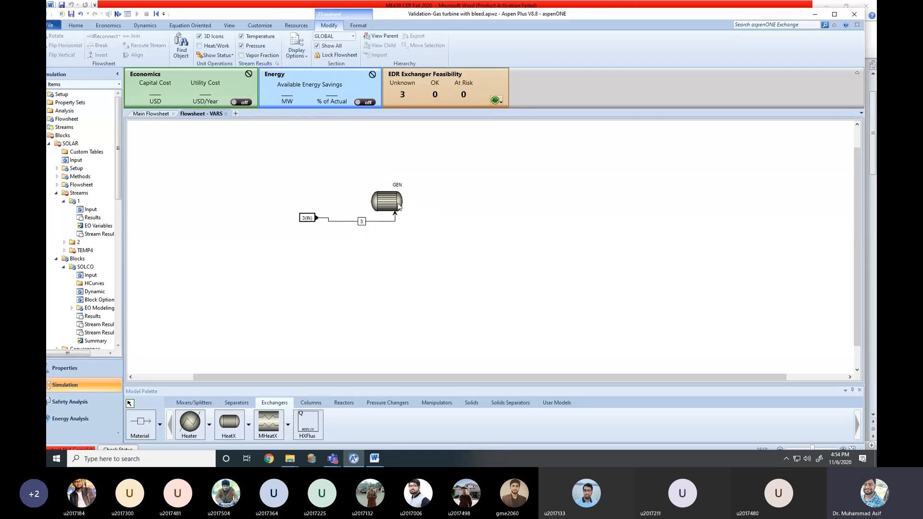
Draw material stream 4 from the GEN exchanger's hot-side outlet to a free end above the block
left_click(142, 422)
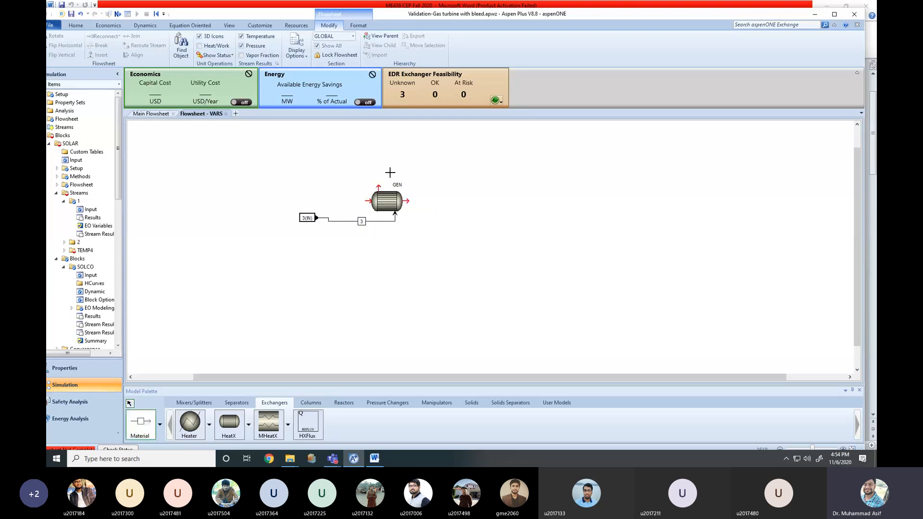
left_click(379, 186)
left_click(422, 128)
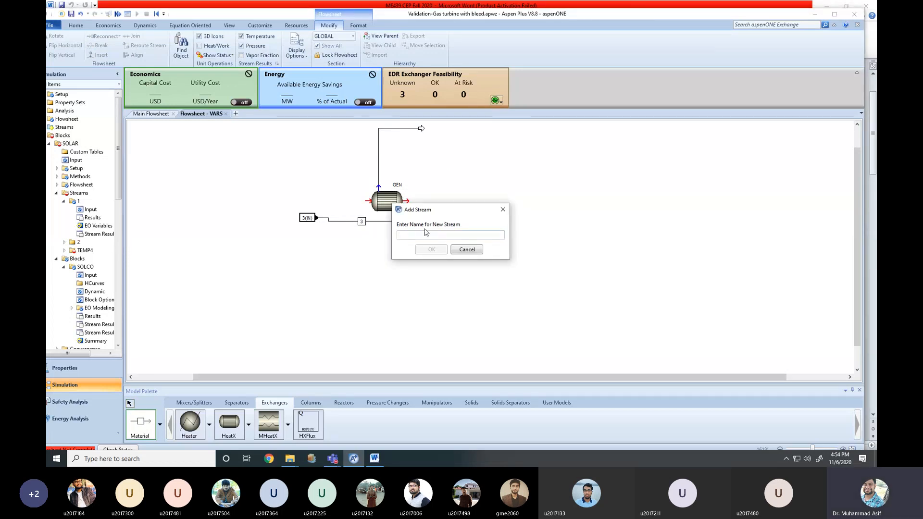
type("4")
left_click(431, 250)
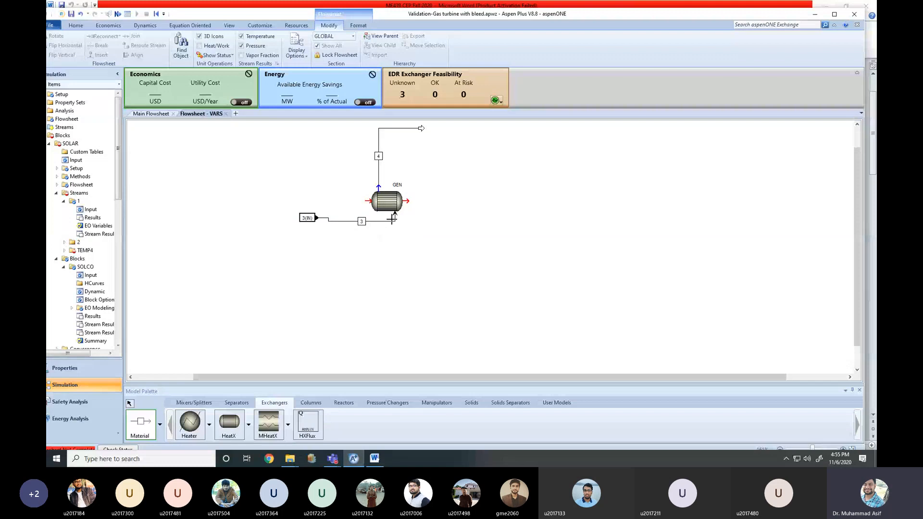
key("Escape")
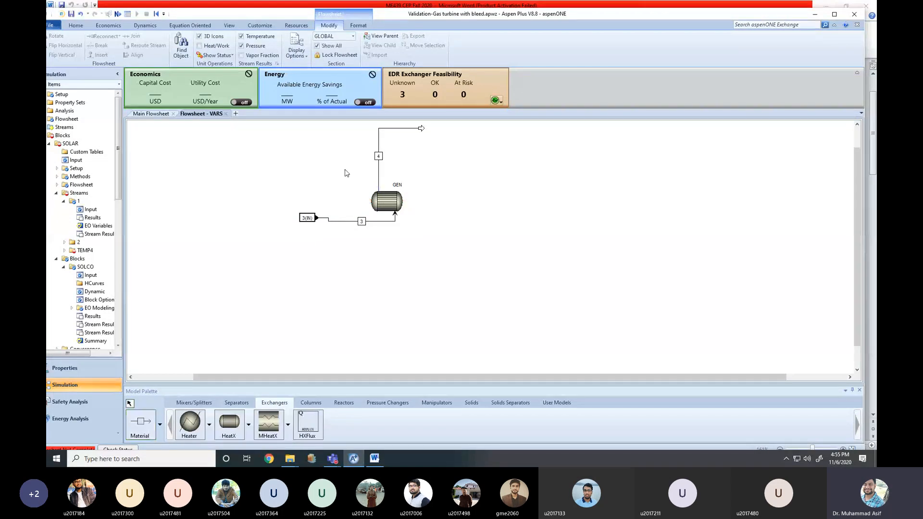
Review the integrated system's block diagram in the Word assignment, close the document, and open somers2011.pdf from the CEP folder
left_click(814, 16)
scroll(581, 234, "up", 10)
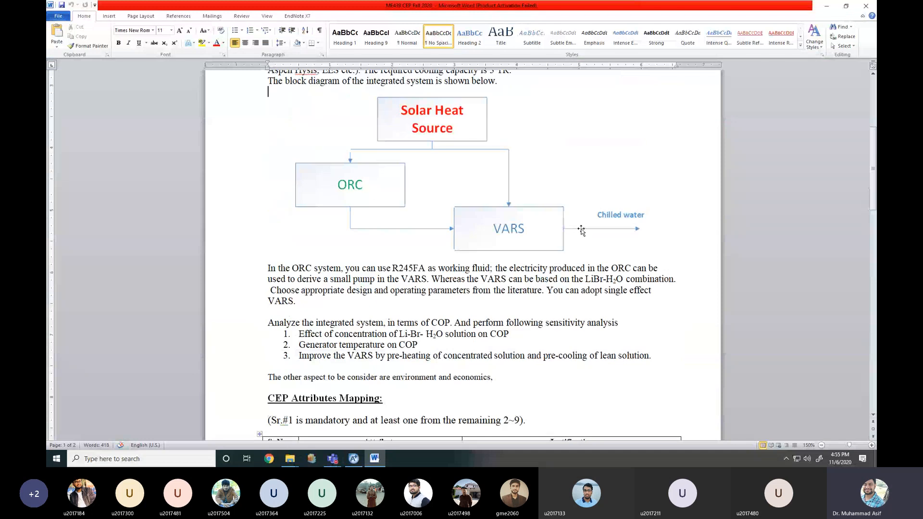
left_click(866, 6)
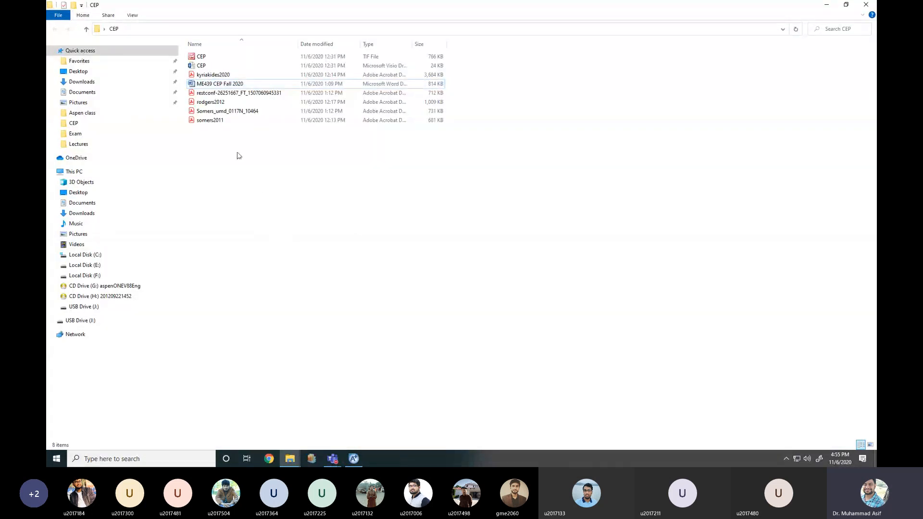
left_click(214, 124)
double_click(214, 123)
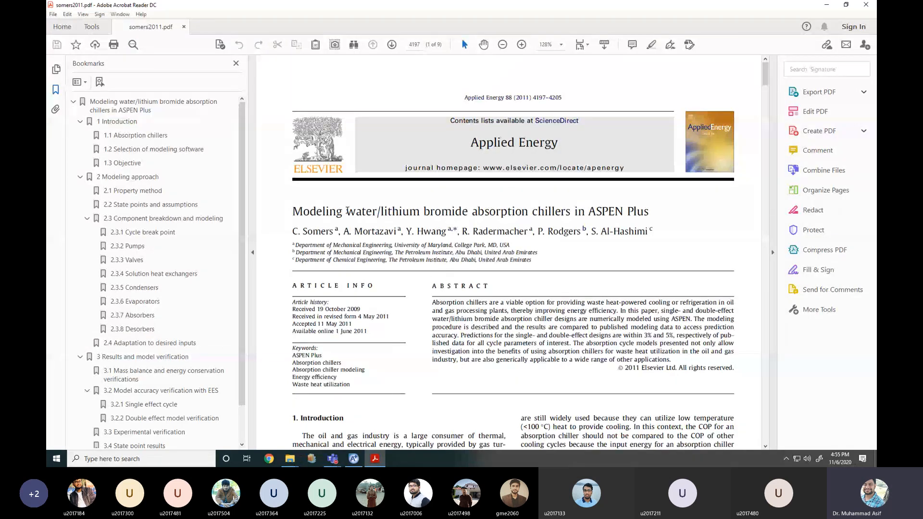
Look over the paper's title and abstract on water/lithium bromide absorption chillers, with the bookmarks hidden and the page at 125% zoom
left_click_drag(346, 212, 564, 212)
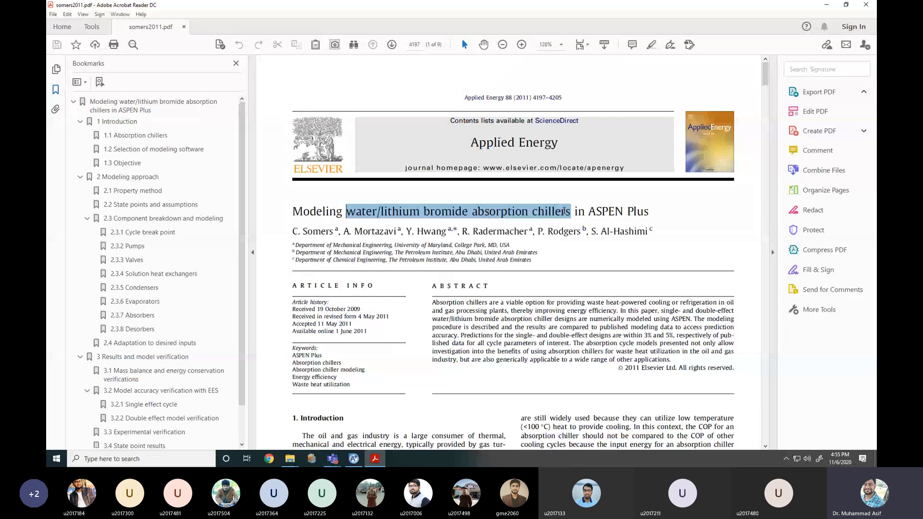
left_click(567, 211)
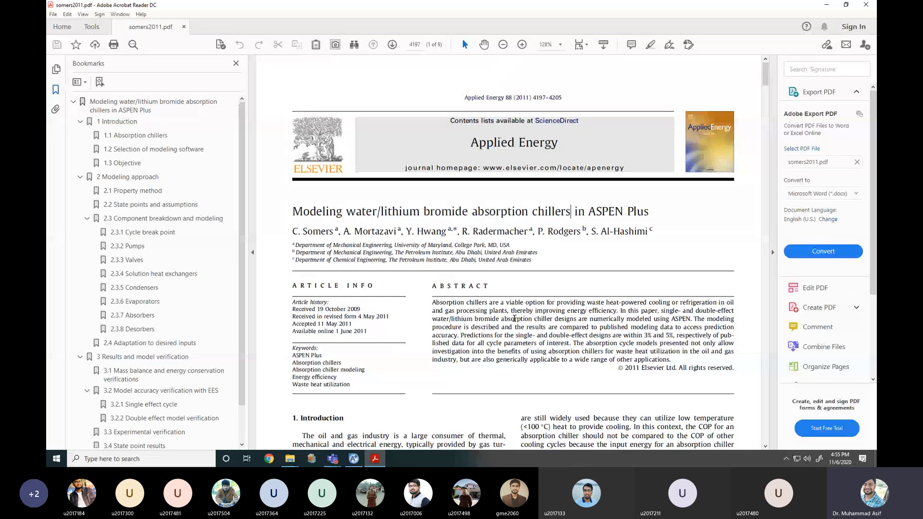
scroll(515, 318, "down", 3)
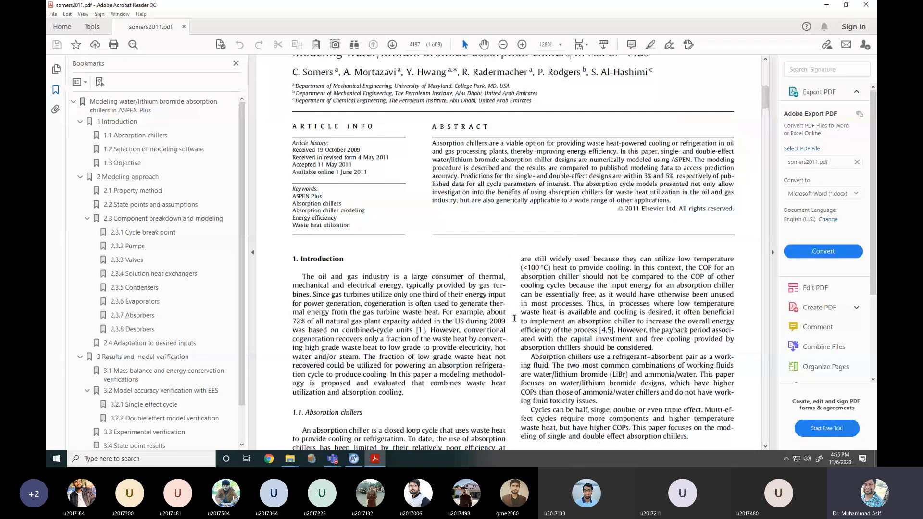
scroll(565, 219, "up", 2)
scroll(564, 219, "down", 2)
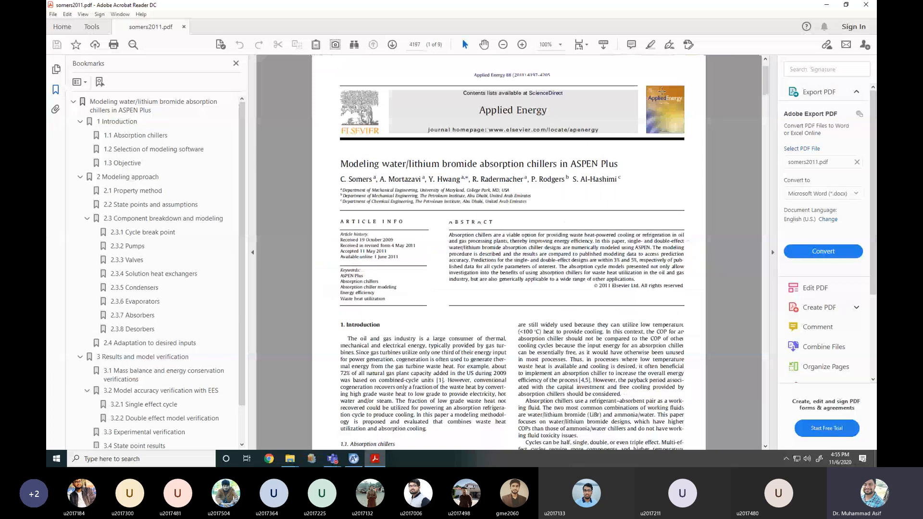
scroll(555, 193, "up", 2)
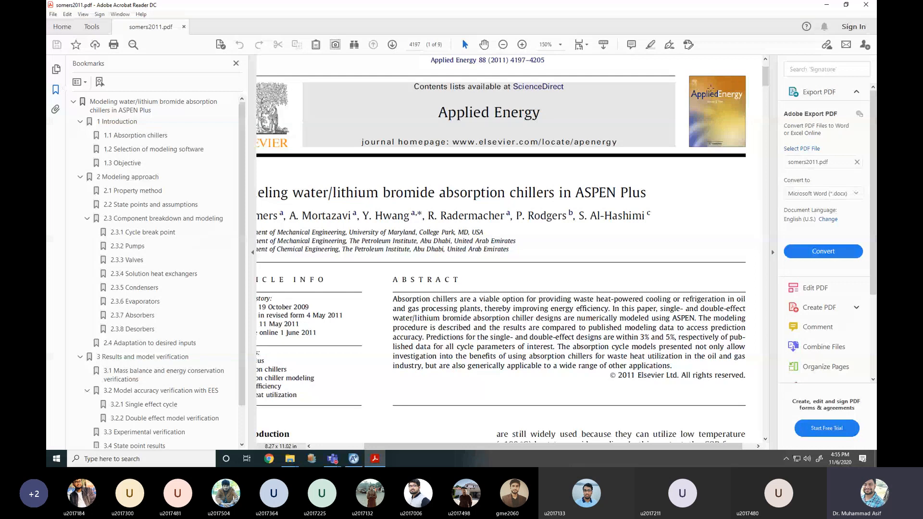
scroll(711, 93, "down", 2)
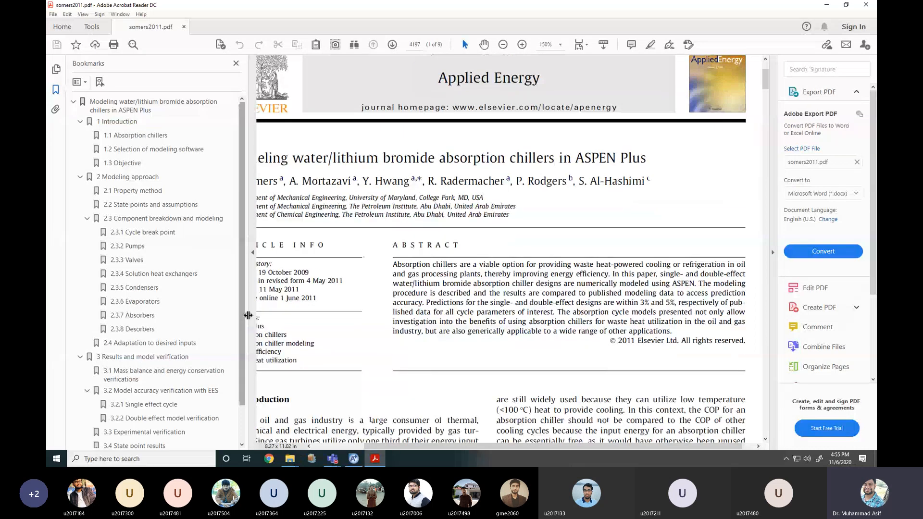
left_click(250, 315)
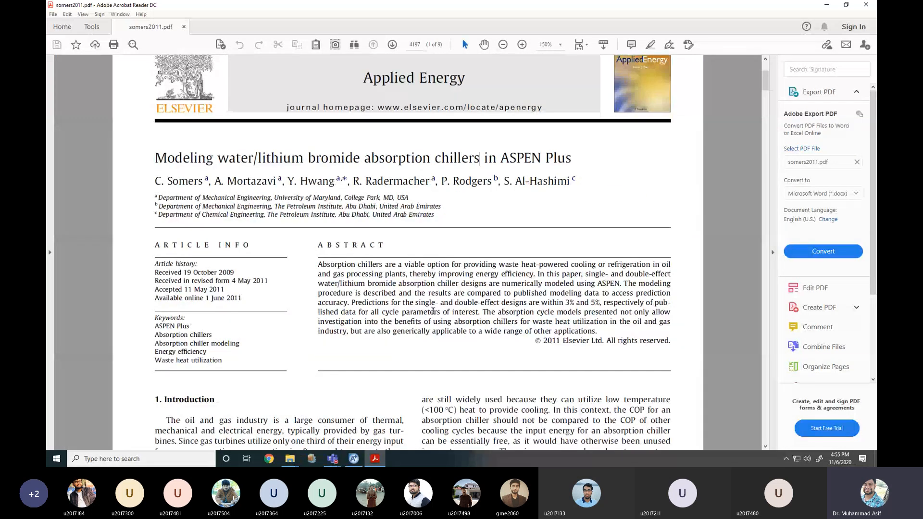
scroll(406, 296, "down", 3)
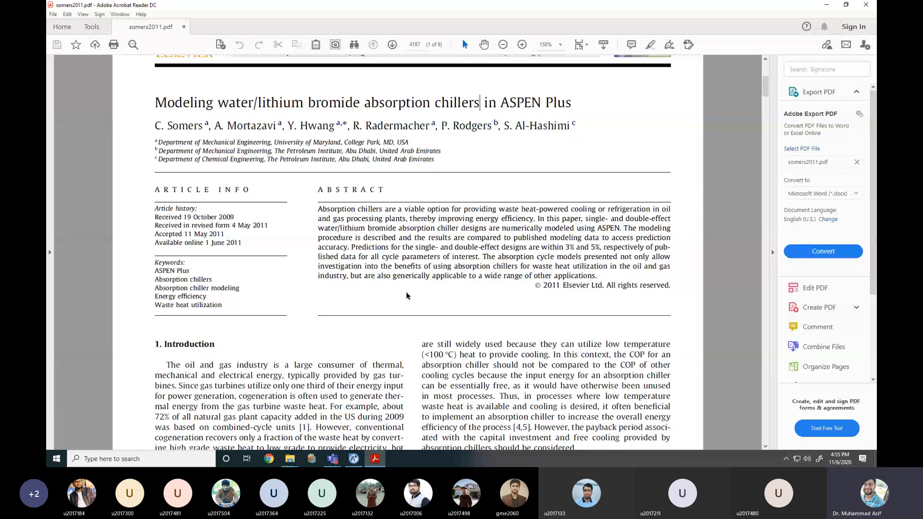
key("ctrl+minus")
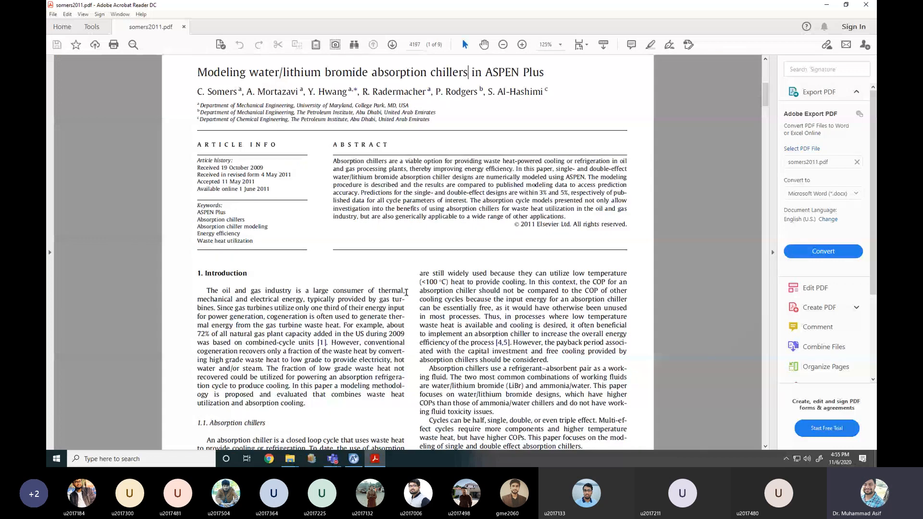
Examine the paper's single effect absorption cycle diagram, its ASPEN flowsheet, and the state point assumptions in Table 1
scroll(406, 293, "down", 15)
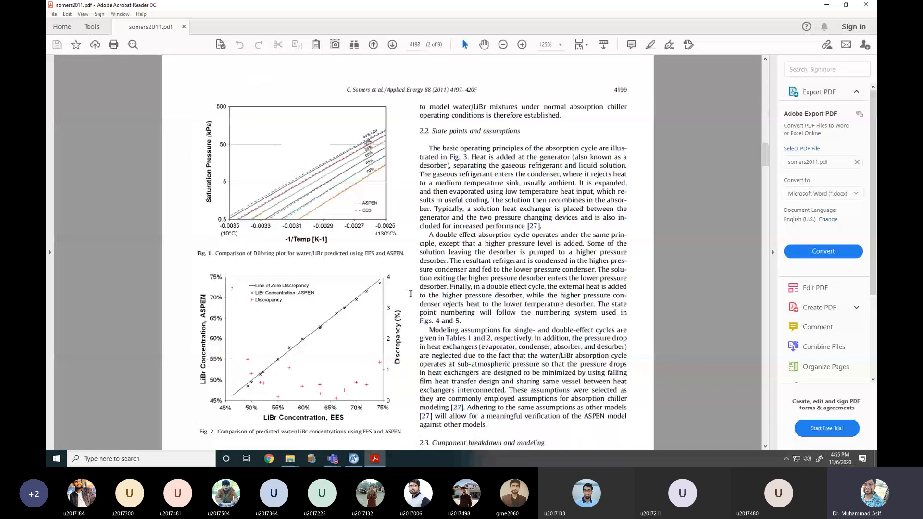
key("ctrl+0")
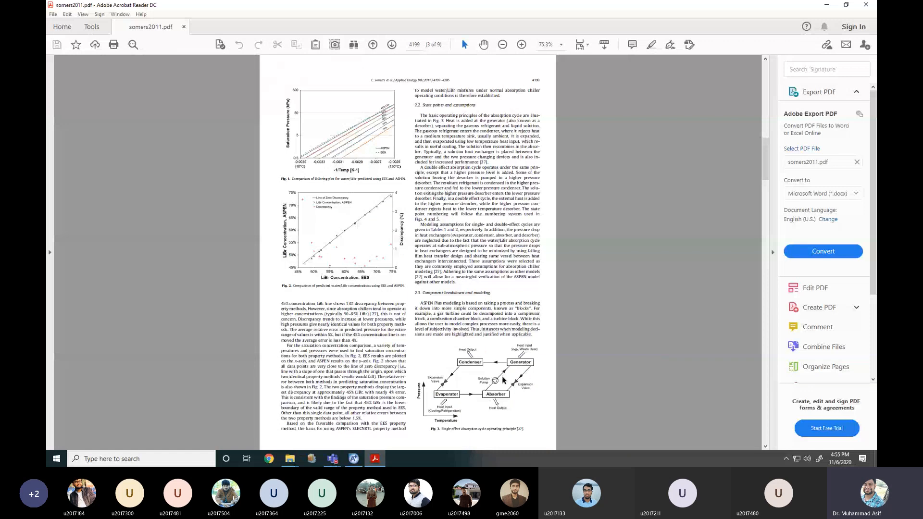
scroll(504, 379, "down", 2)
scroll(498, 370, "up", 2)
scroll(498, 370, "up", 2)
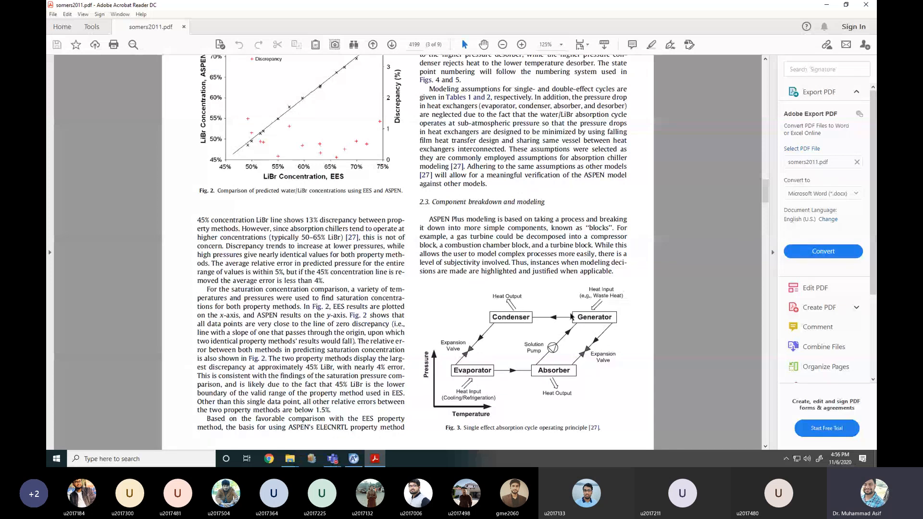
scroll(411, 366, "down", 5)
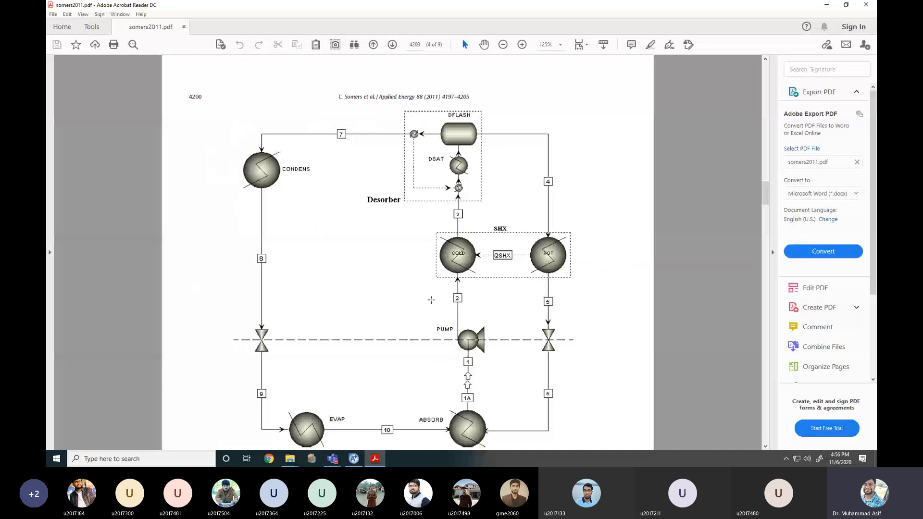
scroll(431, 299, "down", 1)
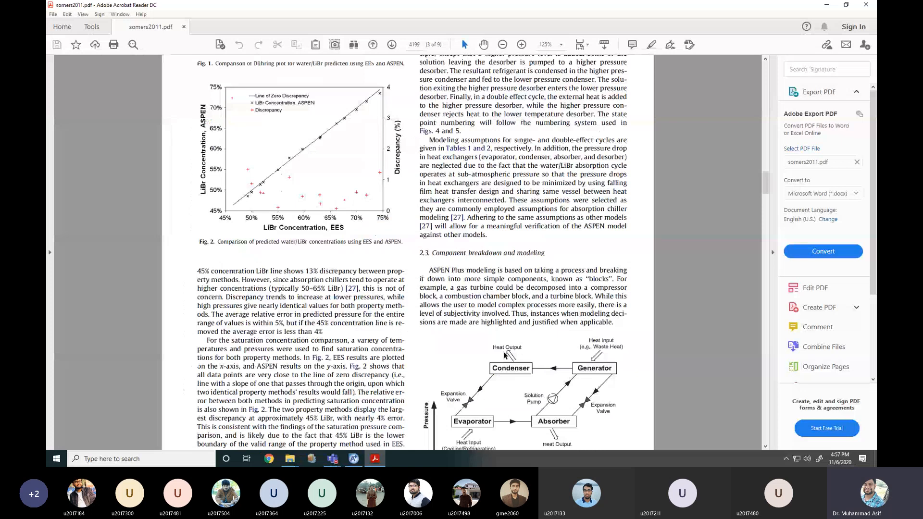
scroll(503, 351, "down", 1)
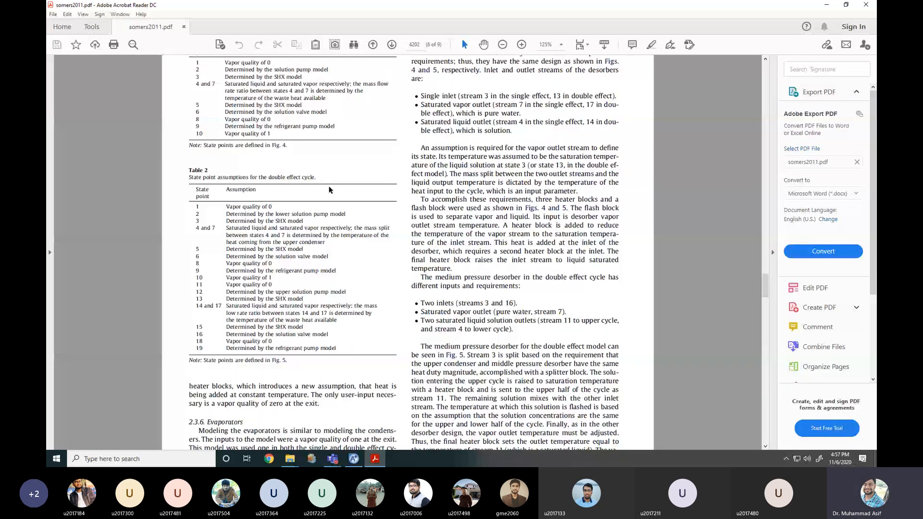
scroll(251, 183, "up", 2)
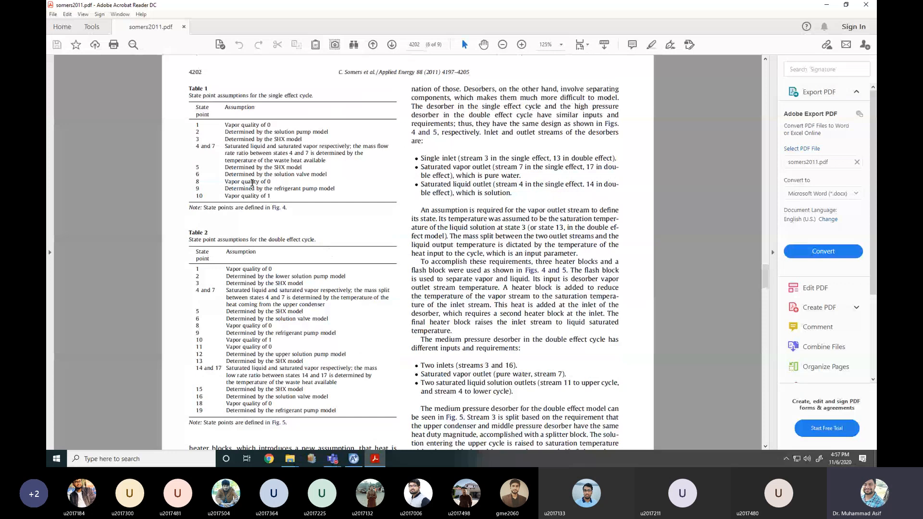
Examine the state point assumptions for the single effect cycle in Table 1, highlighting the row for state point 1
scroll(252, 183, "up", 1)
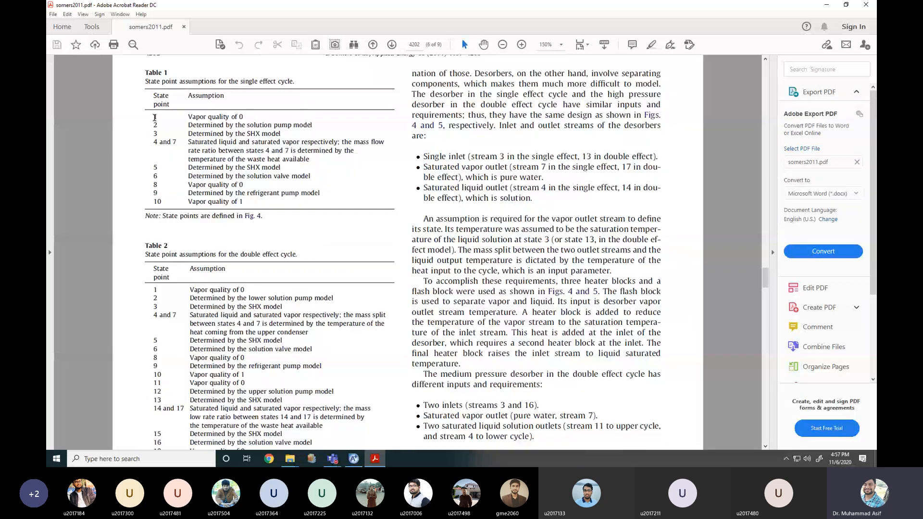
left_click_drag(153, 117, 242, 117)
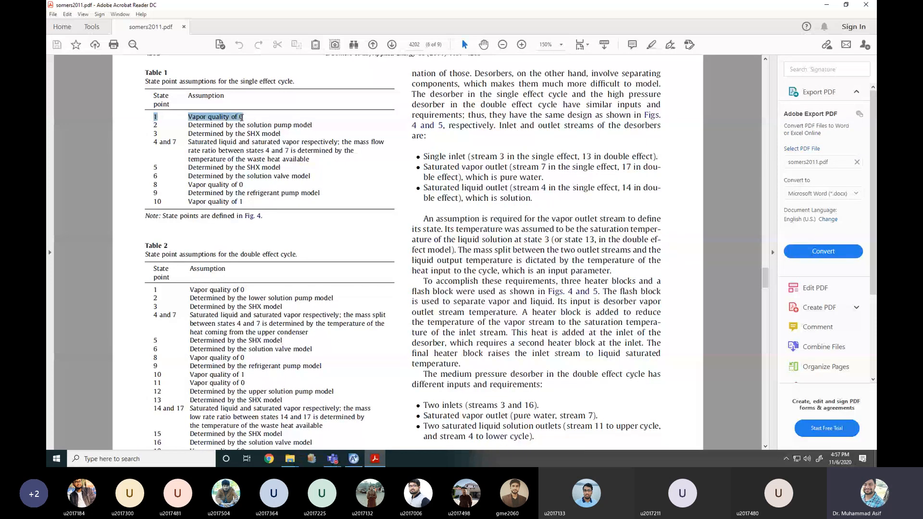
left_click(184, 145)
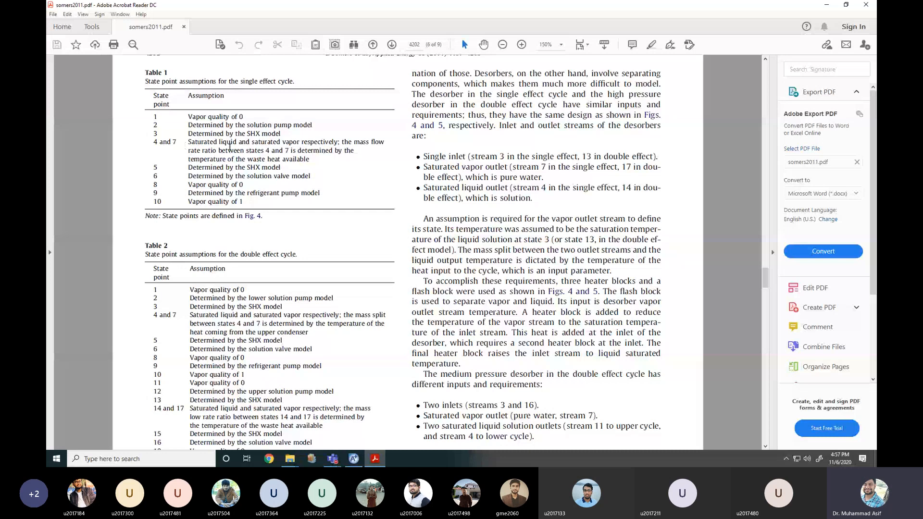
scroll(435, 283, "down", 1)
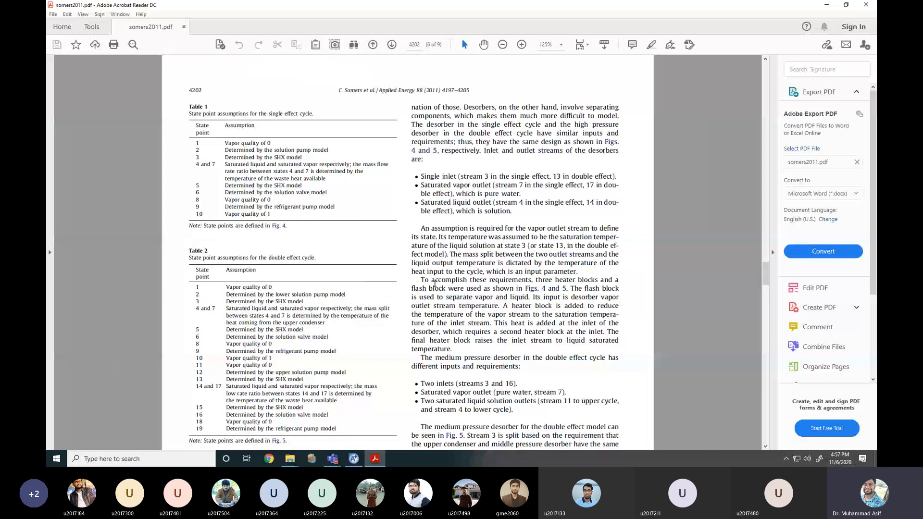
scroll(435, 283, "down", 1)
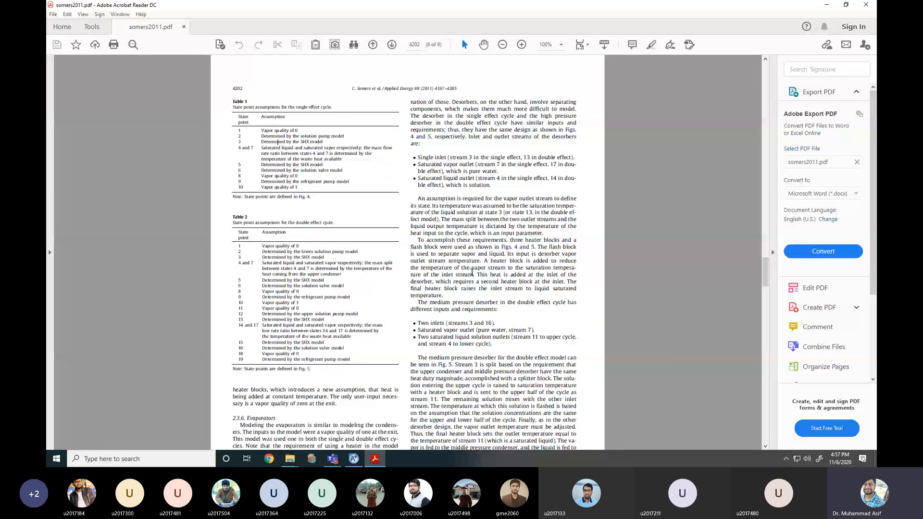
scroll(451, 359, "down", 1)
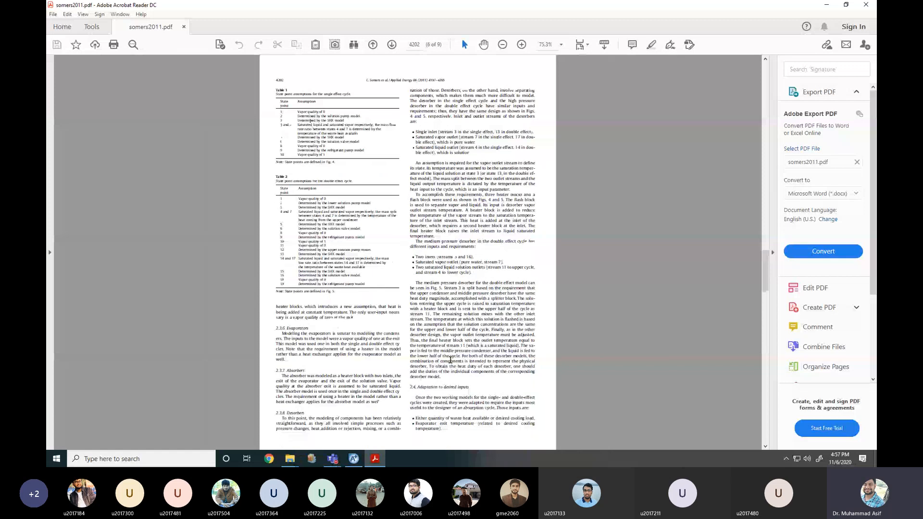
Return to the paper's first page and go through to the single effect ASPEN model in Fig. 4 and its component modeling text
key("Home")
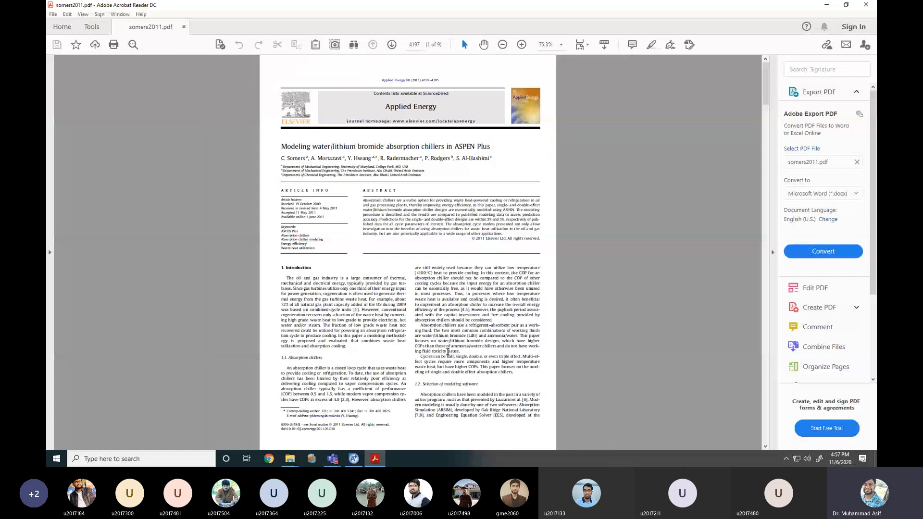
key("Page_Down")
scroll(436, 321, "down", 1)
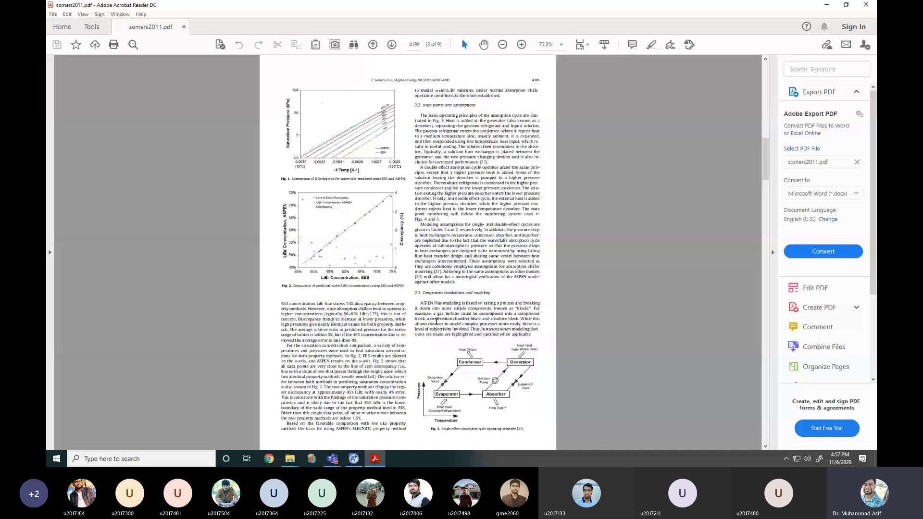
scroll(446, 376, "down", 1)
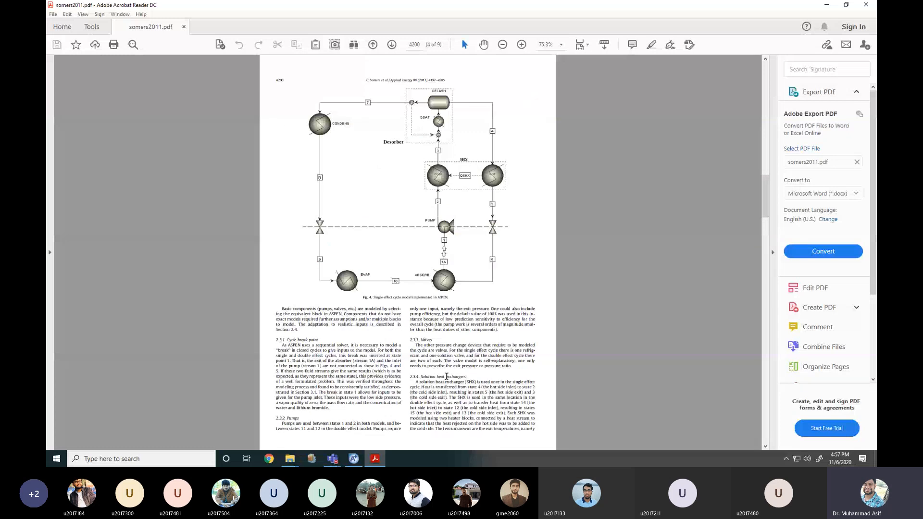
scroll(446, 376, "up", 3)
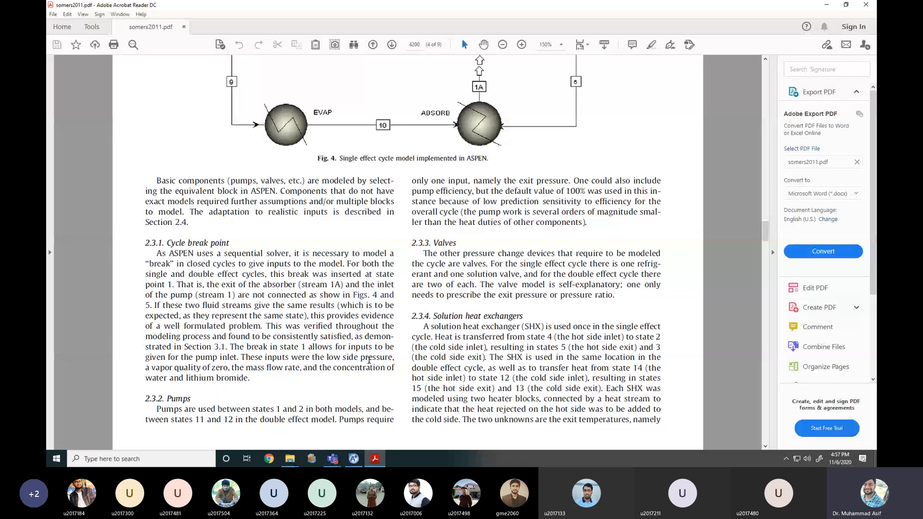
Look over the double effect cycle model in Fig. 5 and the evaporator, absorber and desorber modeling sections
scroll(294, 327, "down", 3)
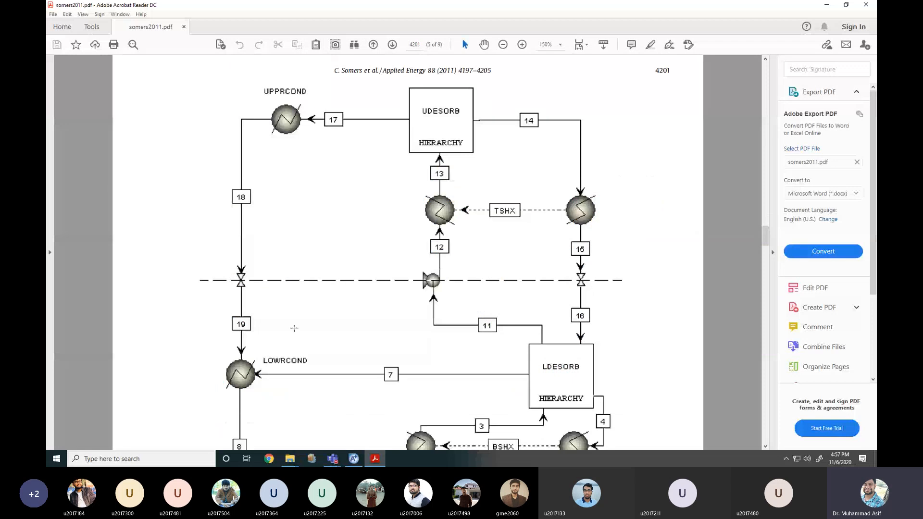
scroll(314, 327, "down", 2)
scroll(315, 327, "down", 2)
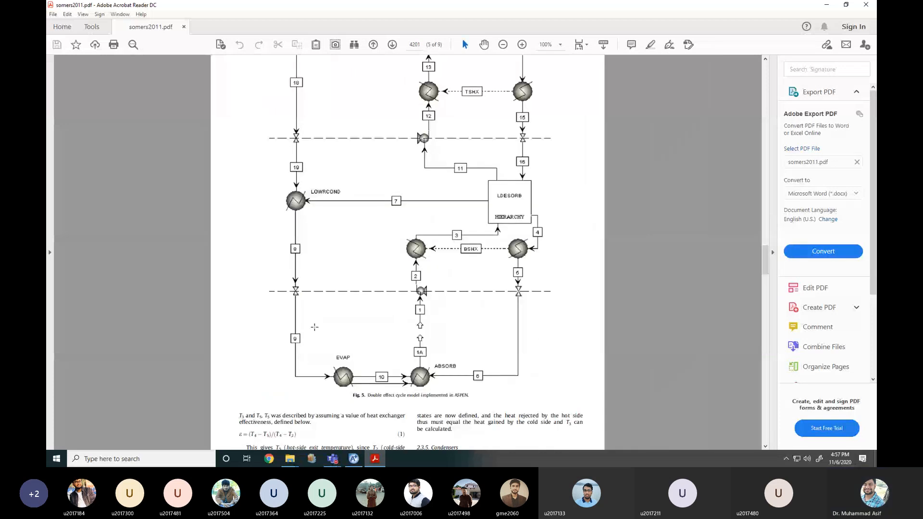
scroll(315, 327, "down", 10)
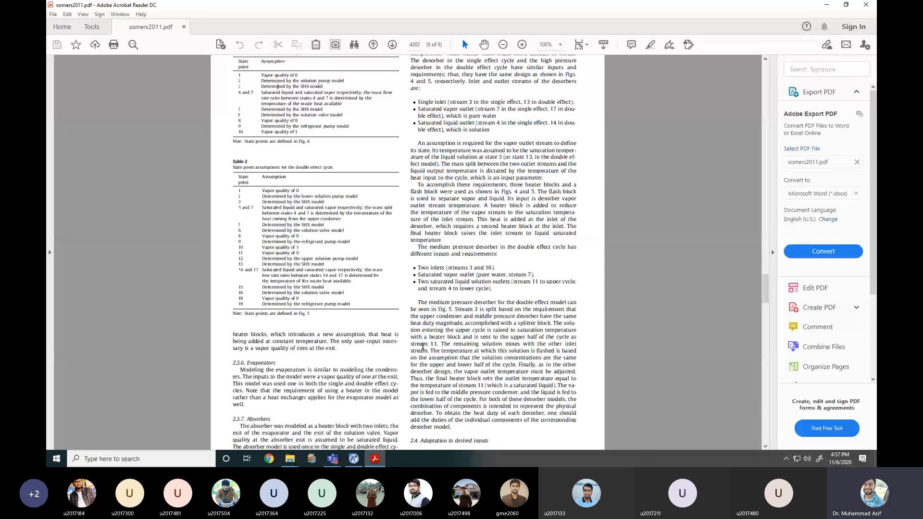
scroll(422, 347, "down", 1)
scroll(423, 347, "down", 1)
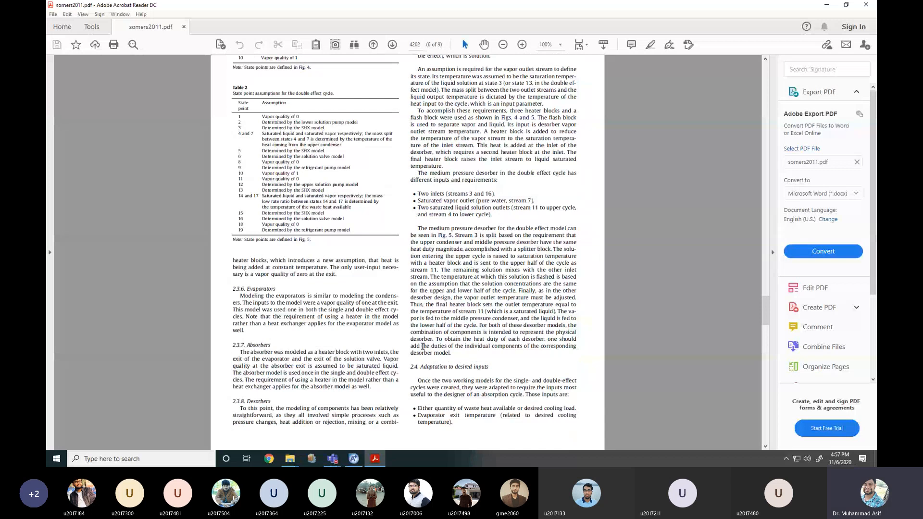
Examine the double effect mass balance in Table 4, highlighting the stream 1 entries for water and LiBr
scroll(504, 219, "down", 5)
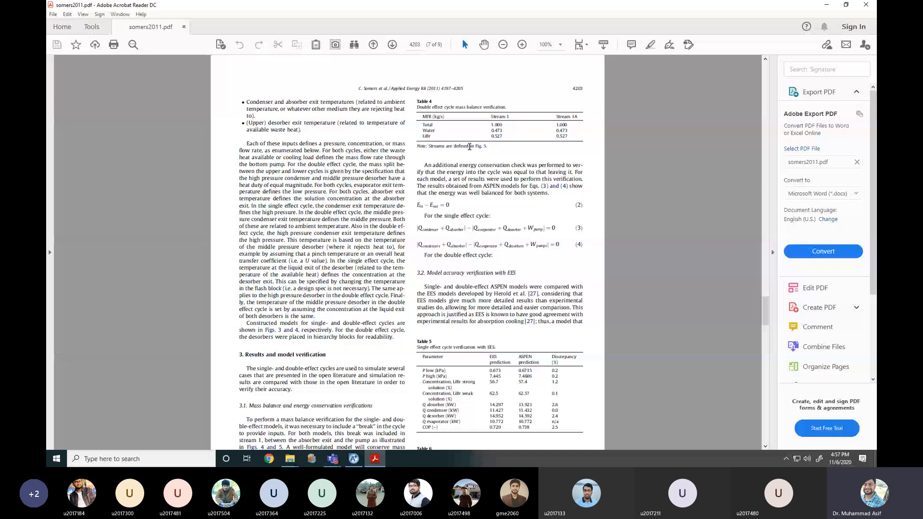
scroll(469, 147, "up", 1)
double_click(452, 126)
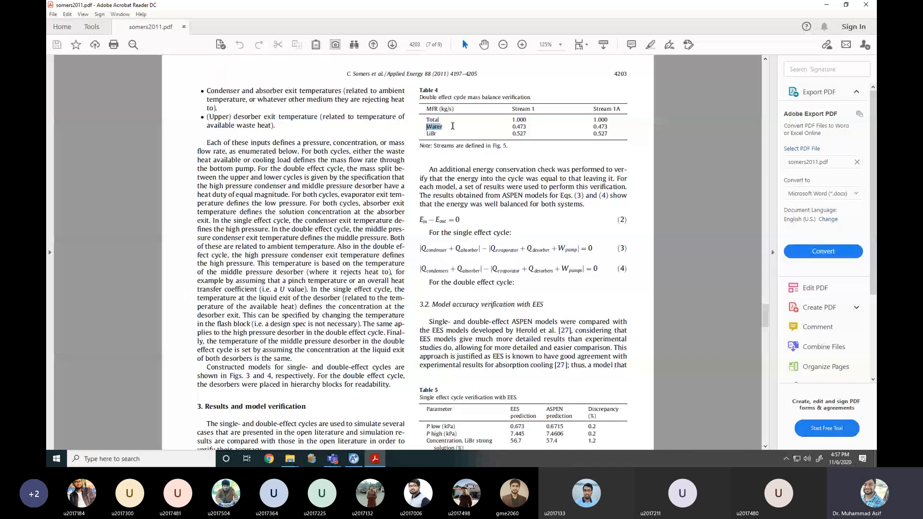
left_click_drag(453, 126, 526, 126)
left_click(505, 122)
left_click_drag(427, 133, 527, 135)
left_click(513, 154)
Compare the single effect mass balance in Table 3 with the double effect one in Table 4, highlighting the Table 3 caption
scroll(372, 361, "down", 3)
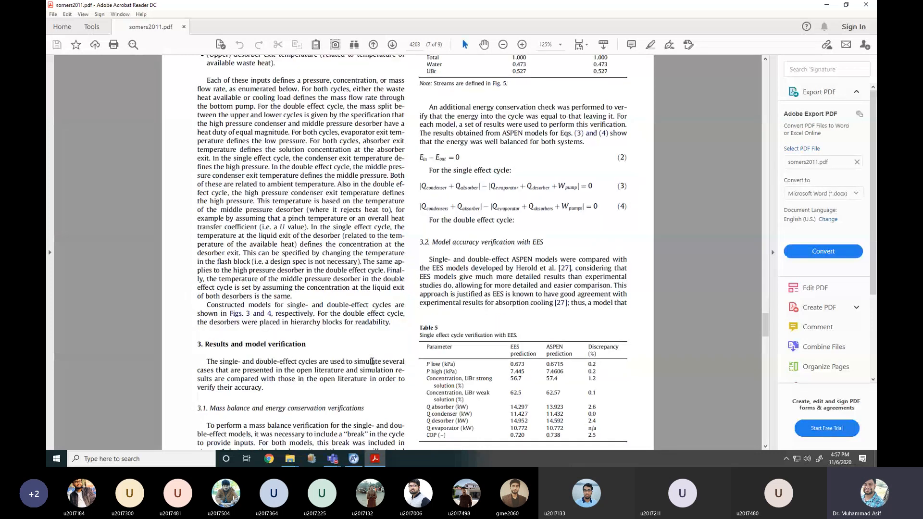
scroll(371, 361, "down", 7)
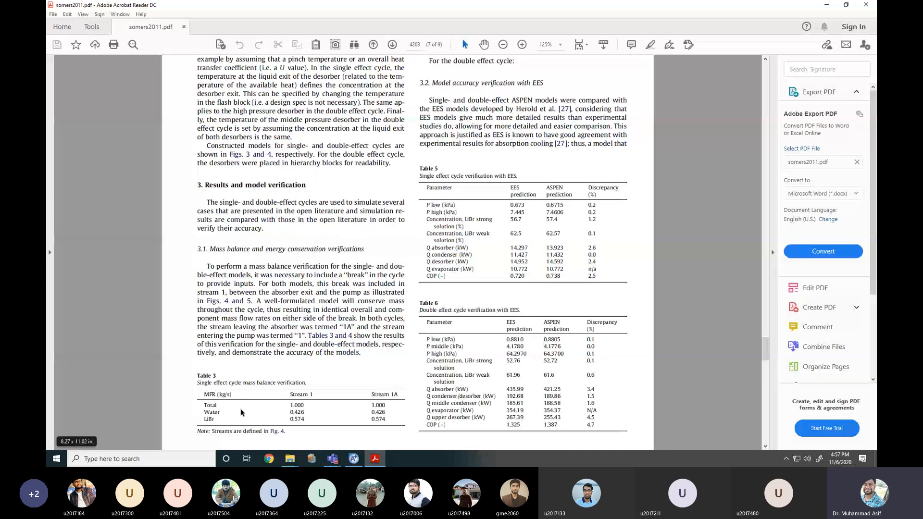
left_click_drag(197, 383, 306, 384)
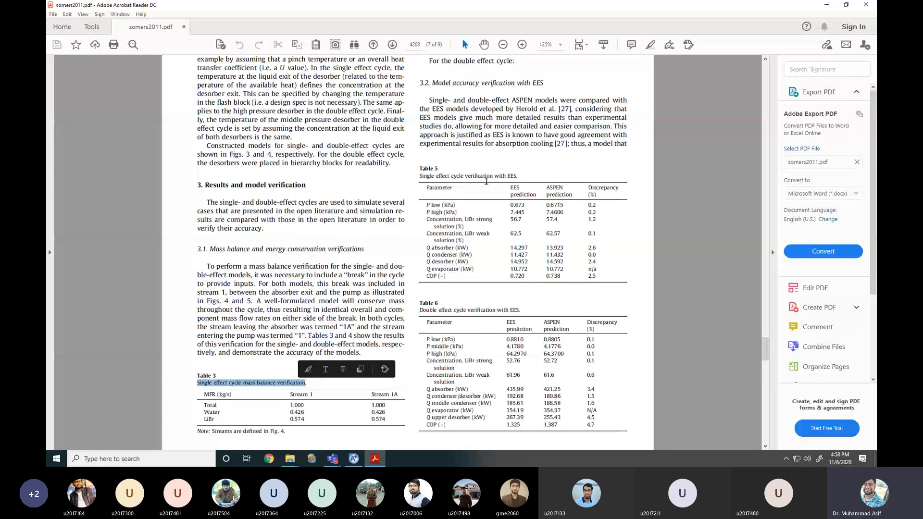
scroll(319, 203, "up", 9)
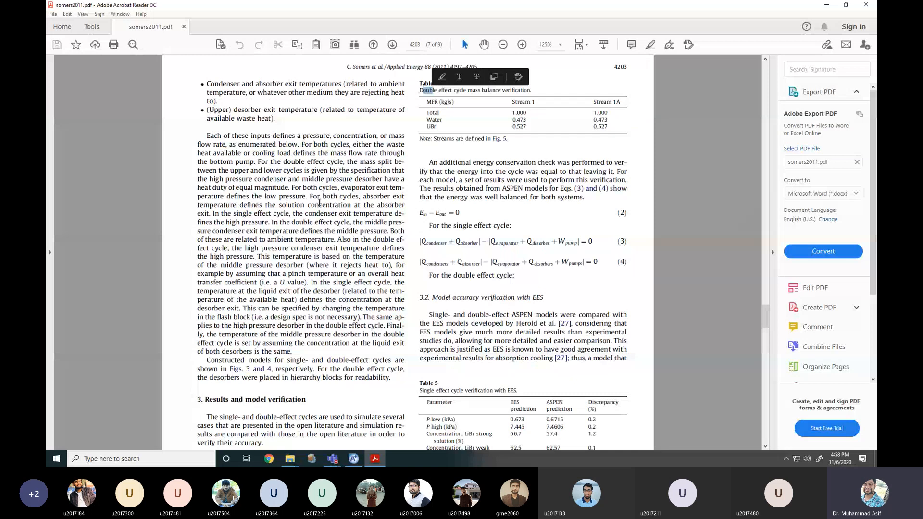
scroll(319, 203, "down", 8)
left_click_drag(198, 397, 275, 397)
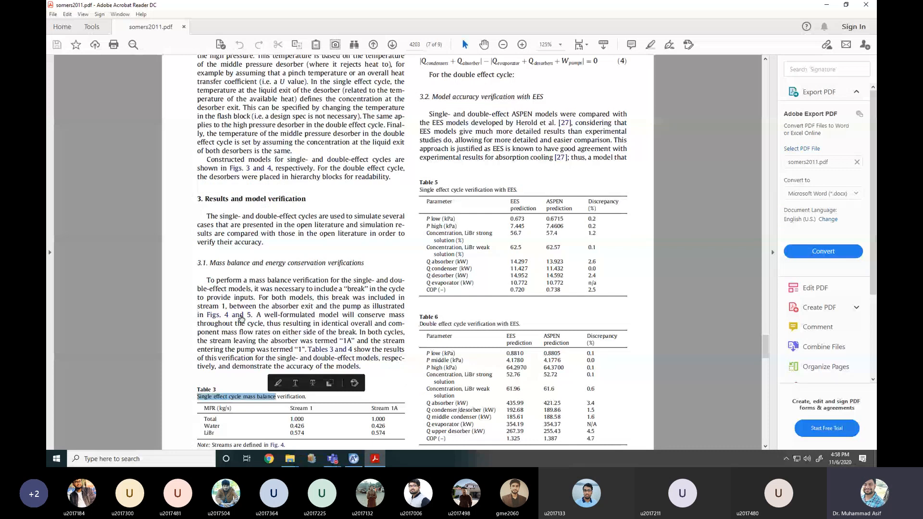
scroll(286, 366, "down", 1)
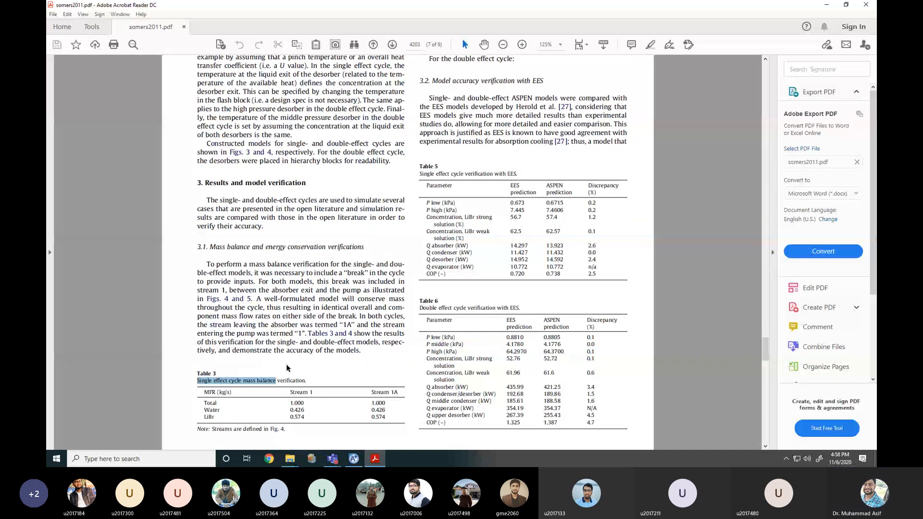
Look over the state point results from the ASPEN models for the single and double effect cycles in Tables 7 and 8
scroll(350, 323, "down", 2)
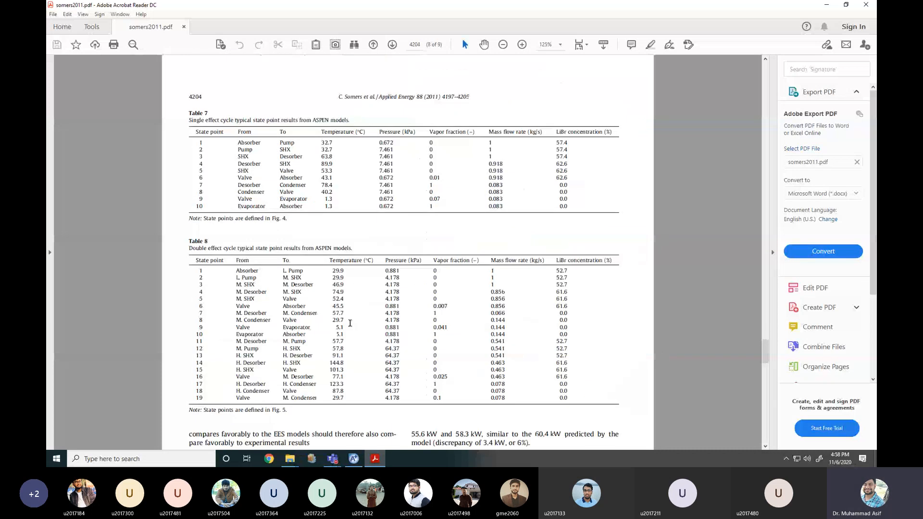
scroll(350, 323, "down", 1)
scroll(350, 323, "down", 2)
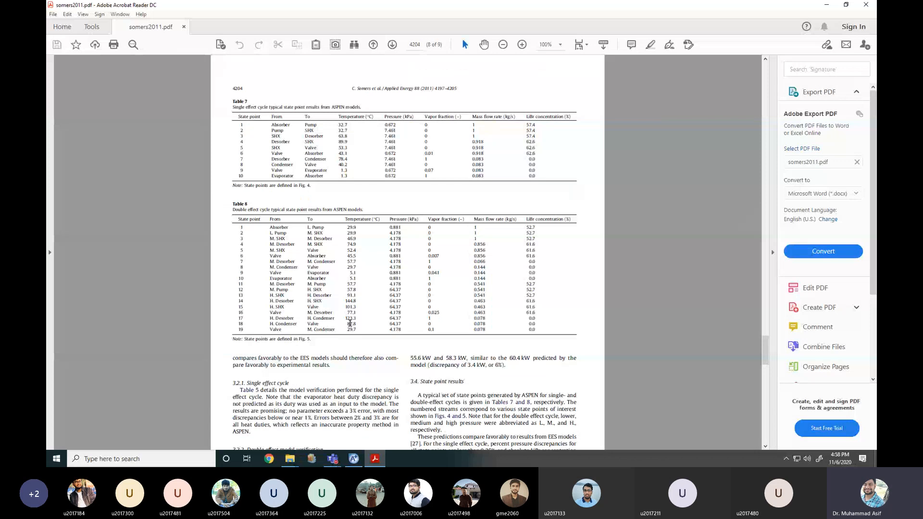
Close the paper, open Somers_umd_0117N_10464 from the CEP folder, and view the thesis abstract at 75.5% zoom
left_click(865, 4)
left_click(295, 190)
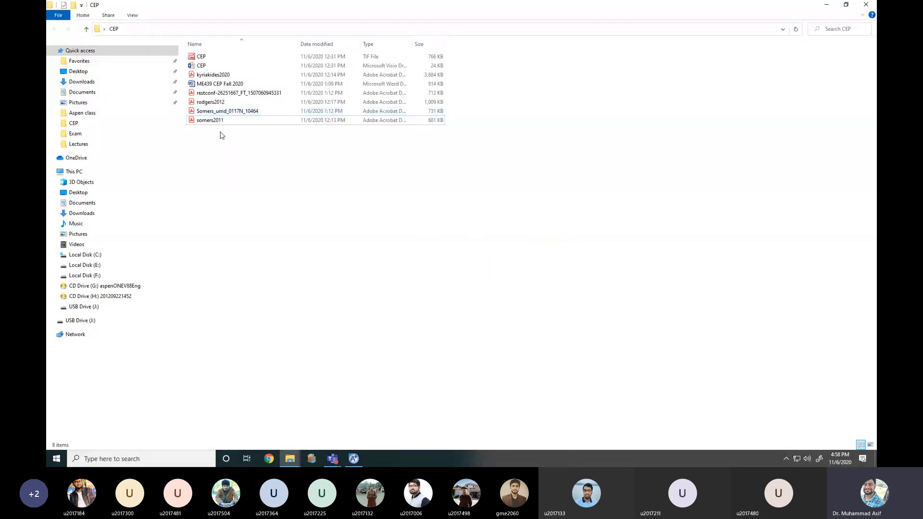
double_click(219, 111)
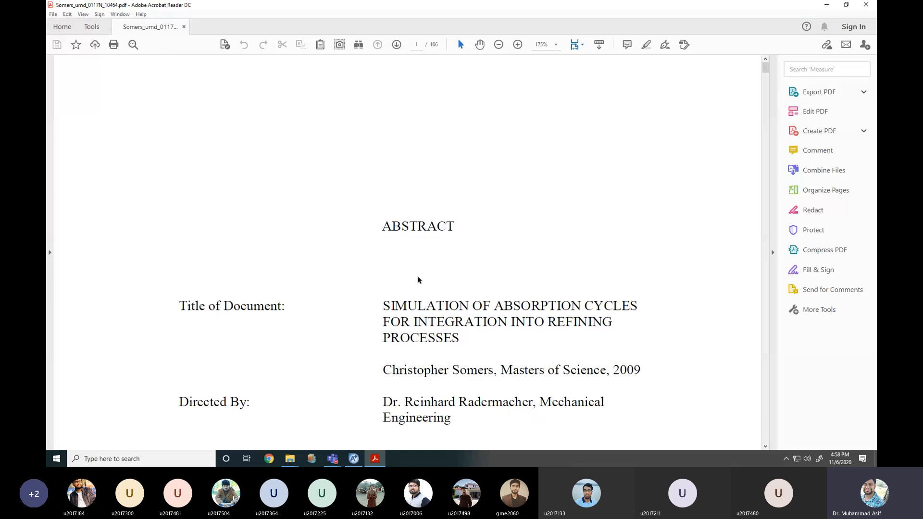
scroll(418, 278, "down", 3)
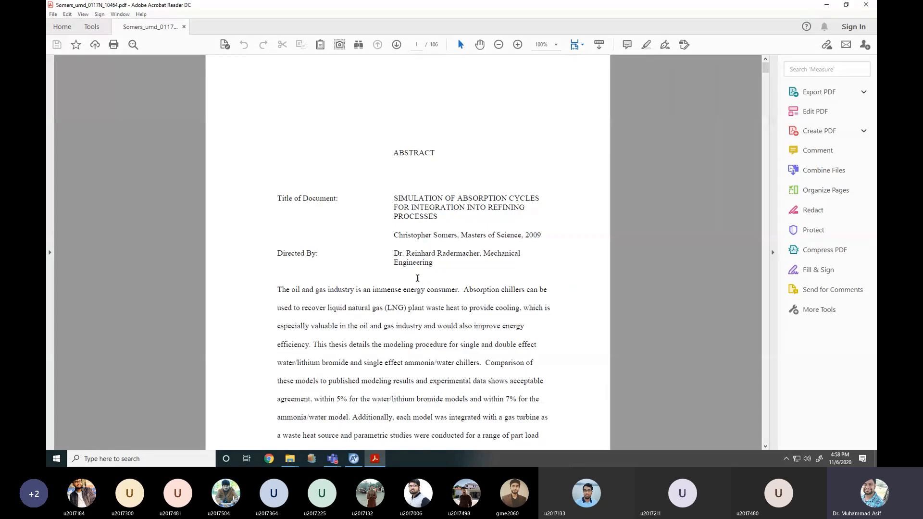
scroll(417, 278, "down", 1)
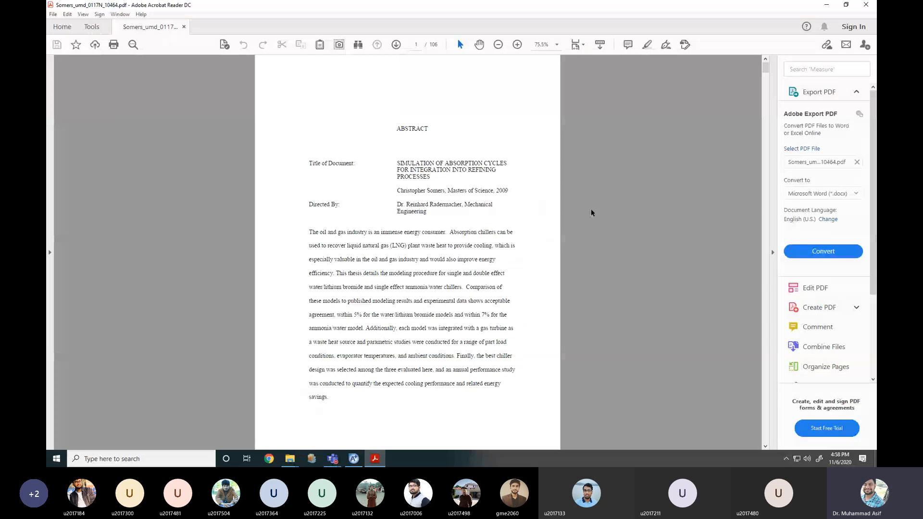
Skim the thesis's absorber, desorber and ammonia/water cycle models up to Chapter 5 on model verification, and close the document
scroll(590, 209, "down", 10)
scroll(591, 208, "down", 20)
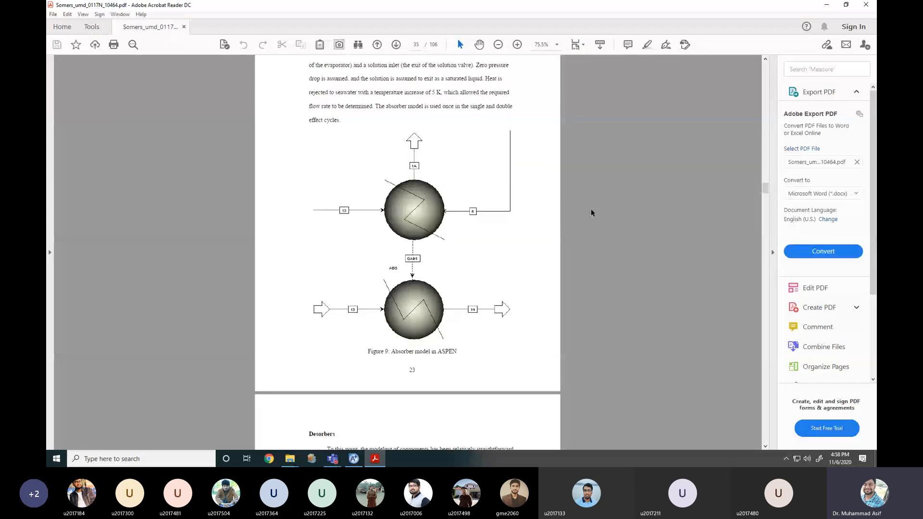
scroll(591, 209, "down", 8)
scroll(591, 212, "down", 10)
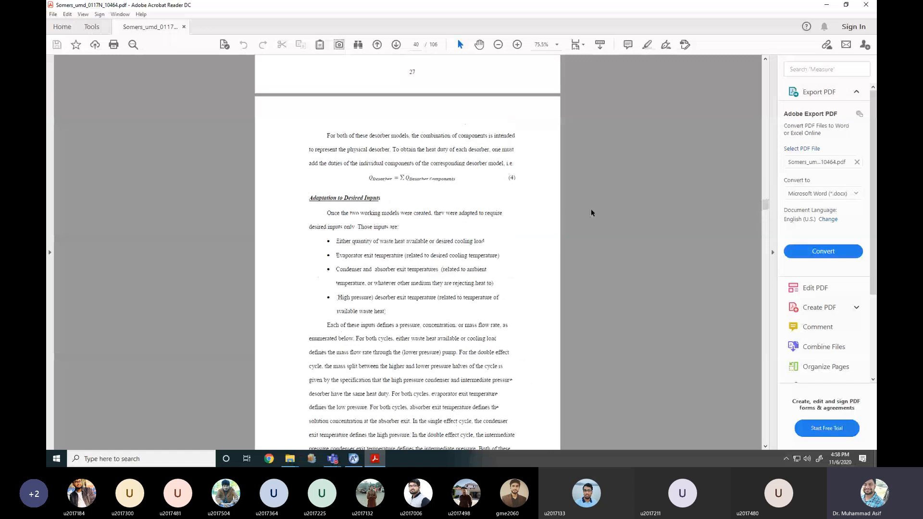
scroll(591, 212, "down", 5)
scroll(591, 212, "down", 6)
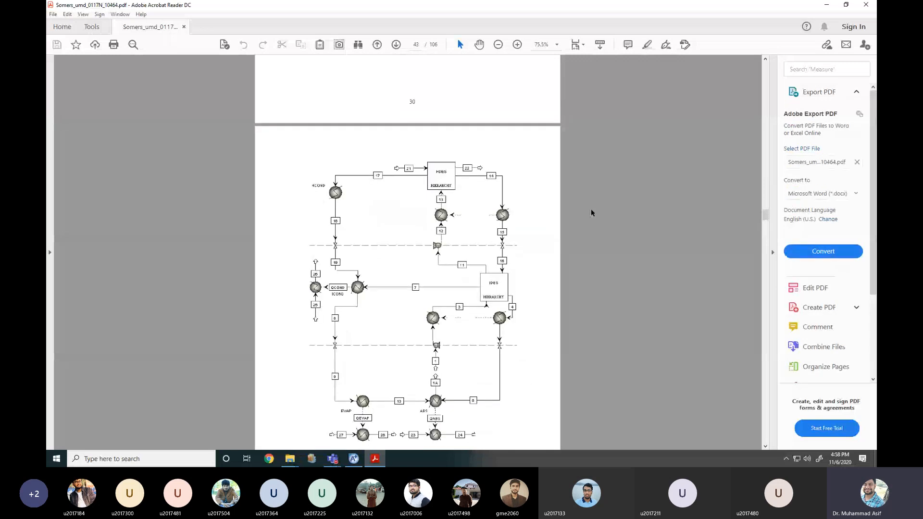
scroll(591, 212, "down", 10)
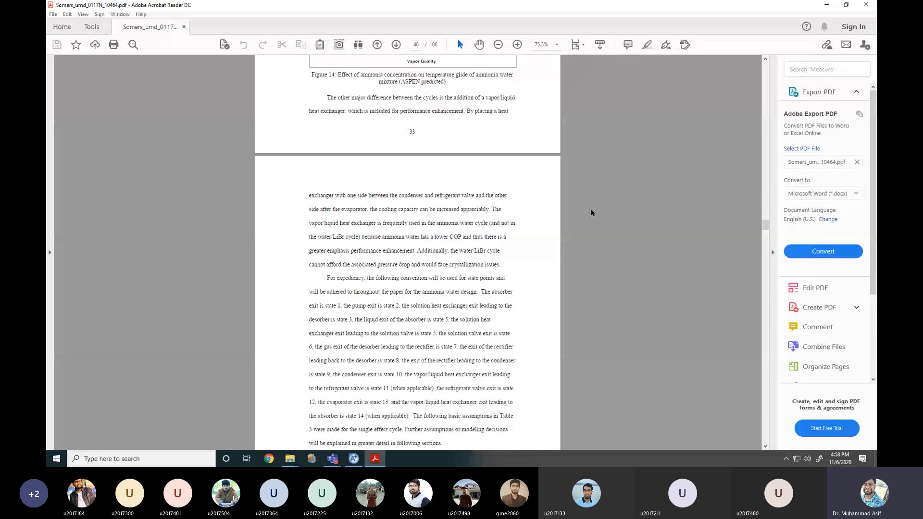
scroll(592, 212, "down", 10)
scroll(591, 213, "down", 20)
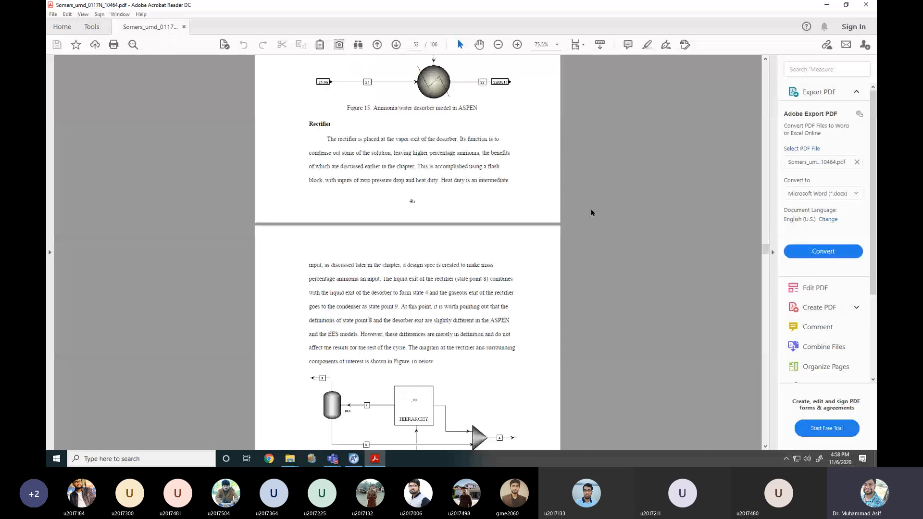
scroll(591, 213, "down", 10)
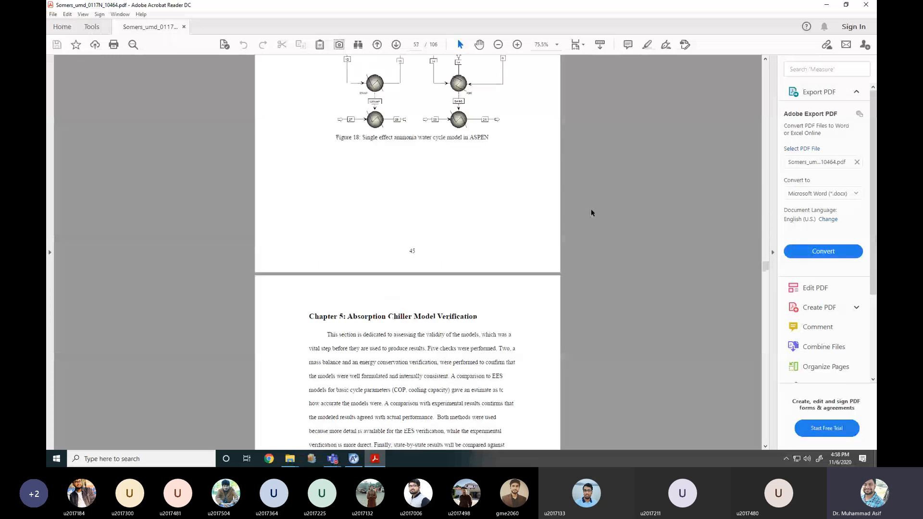
left_click(866, 5)
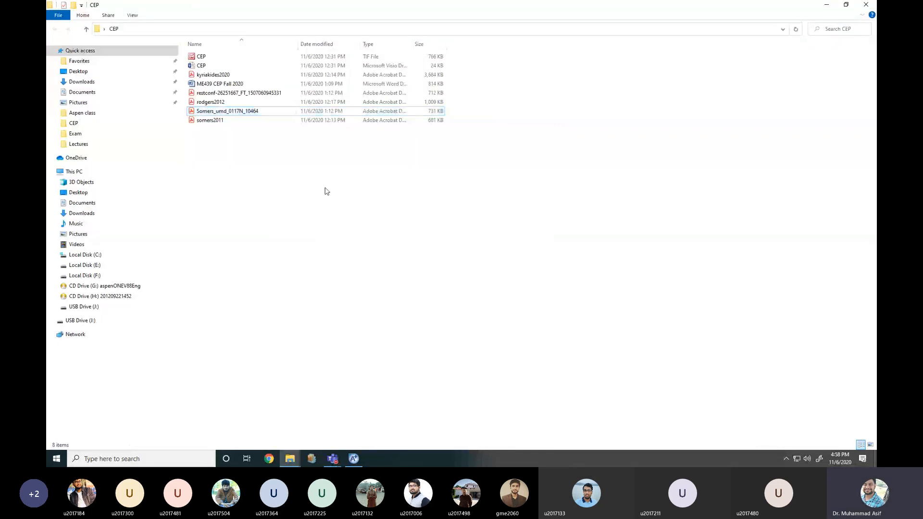
Open kyriakides2020 from the CEP folder and skim the absorption cycle flowsheets and the single effect control layout
double_click(224, 75)
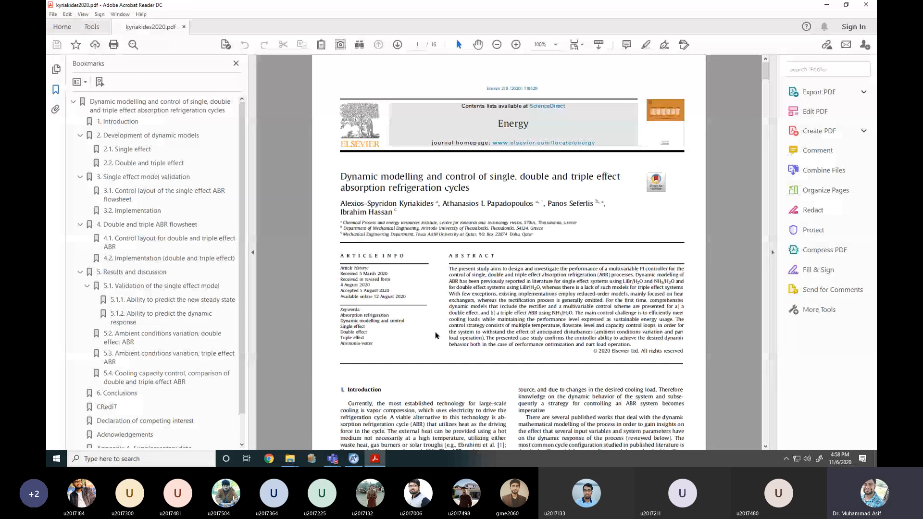
scroll(436, 336, "down", 2)
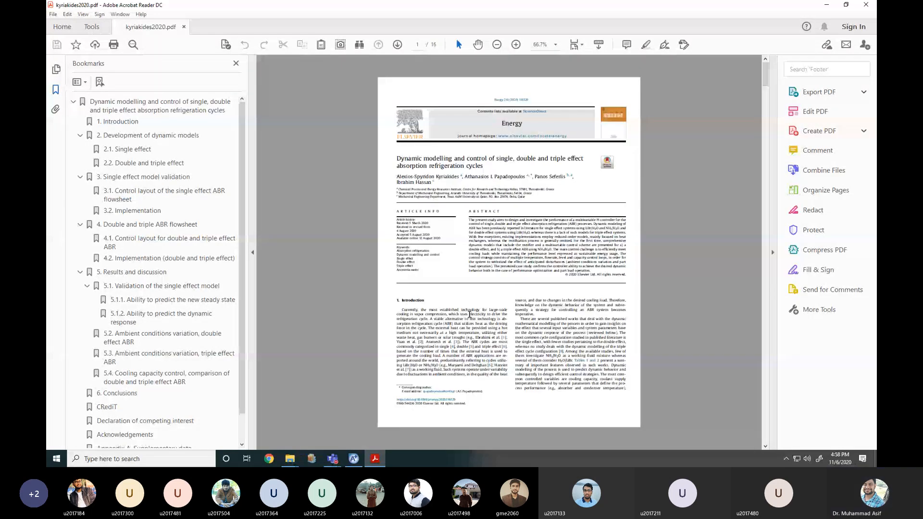
scroll(532, 235, "down", 3)
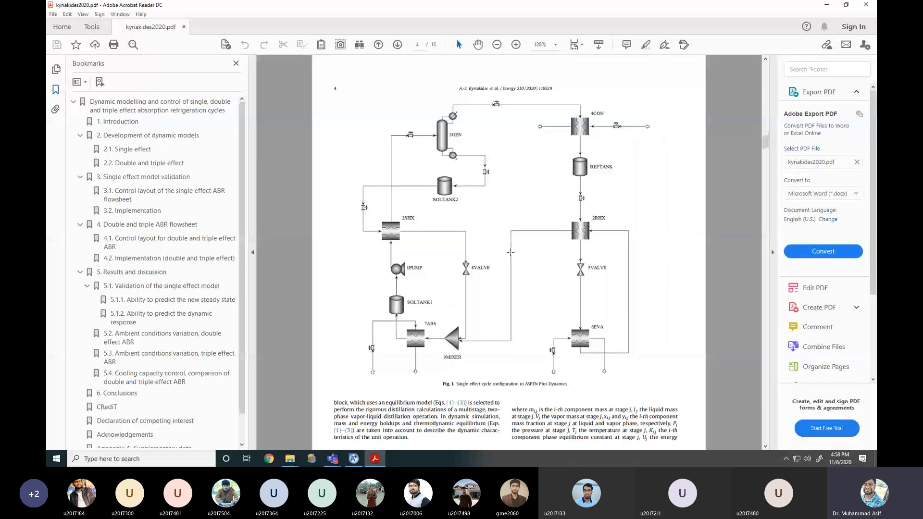
scroll(511, 252, "up", 1)
scroll(506, 153, "down", 2)
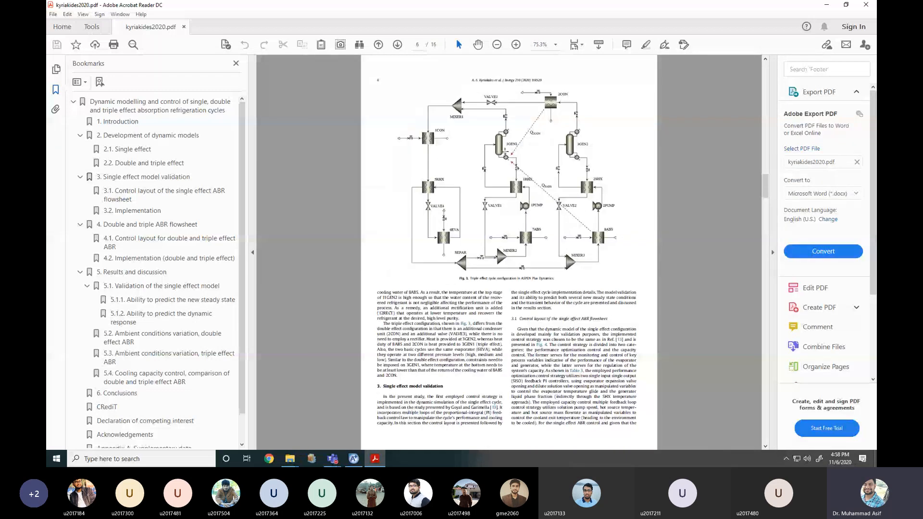
scroll(523, 321, "down", 1)
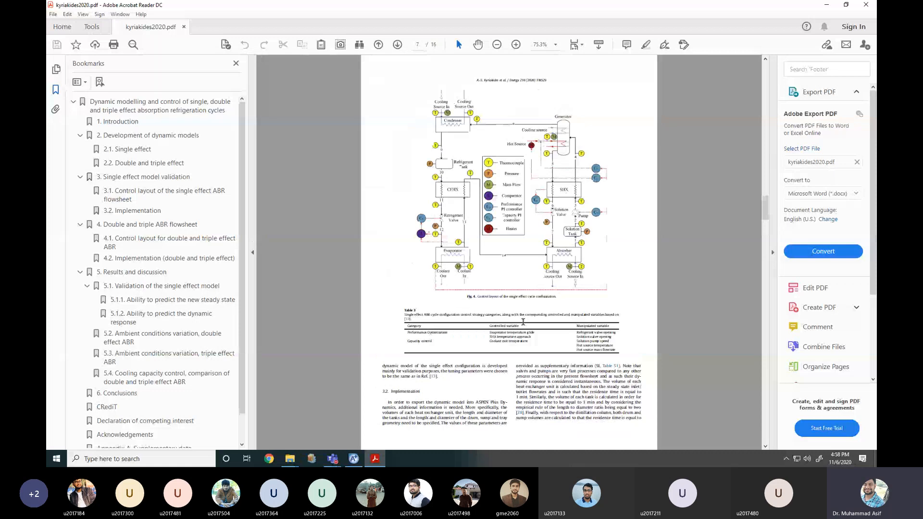
scroll(523, 321, "up", 4)
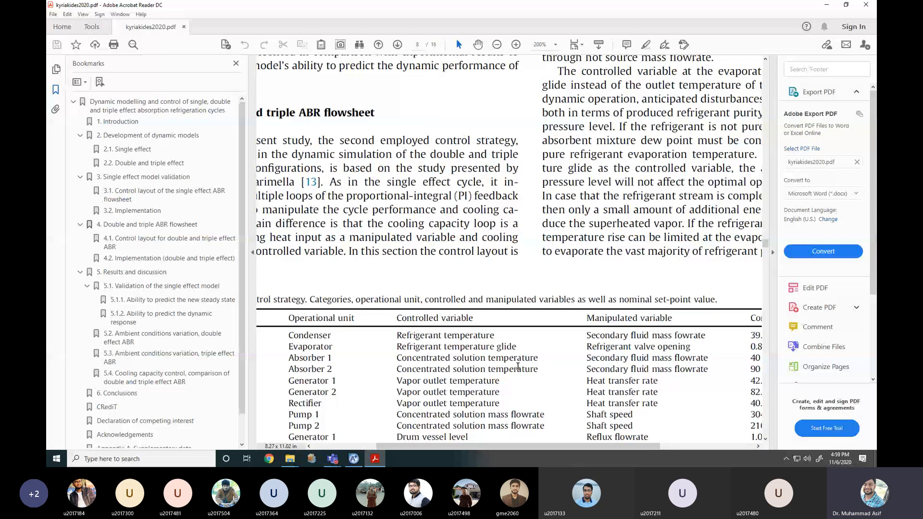
Examine the double effect control strategy and its set-points in Table 4 at 150% zoom, and close the paper
scroll(683, 274, "down", 1)
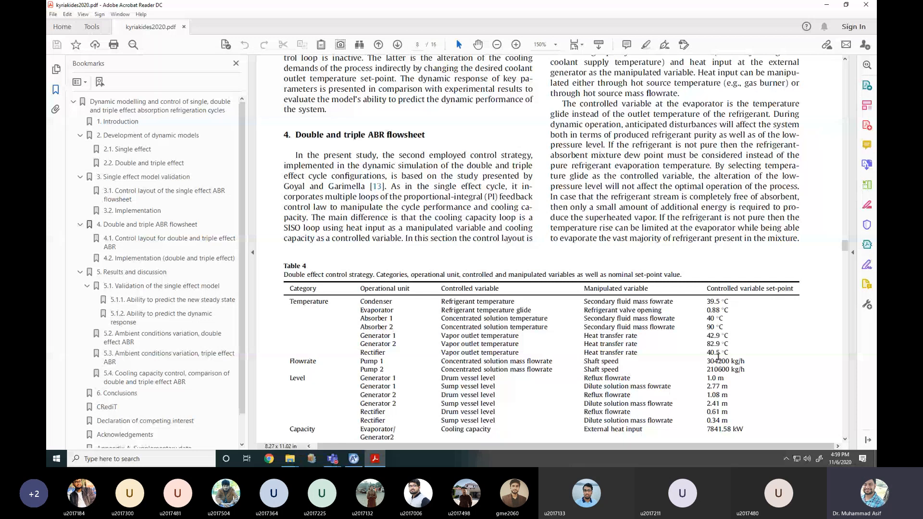
scroll(719, 307, "down", 1)
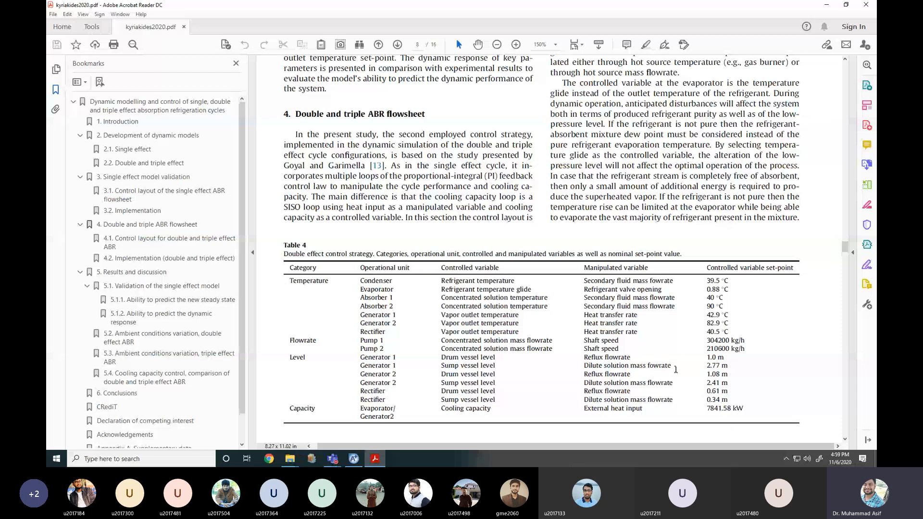
scroll(675, 369, "down", 1)
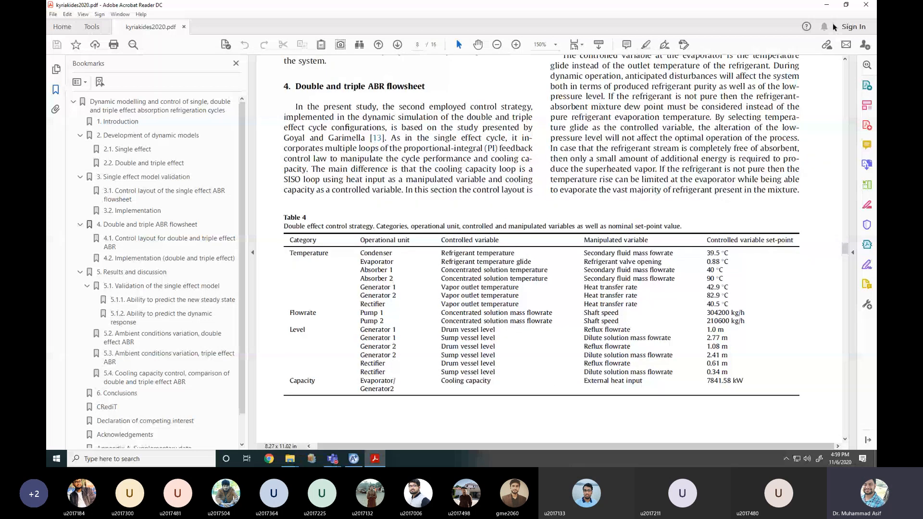
left_click(866, 5)
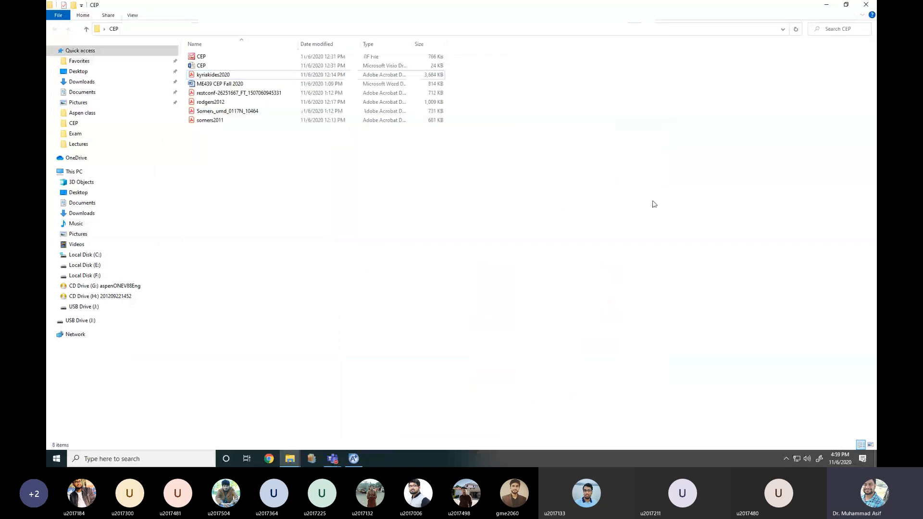
Close the CEP and Local Disk (E:) folder windows to clear the desktop
left_click(846, 7)
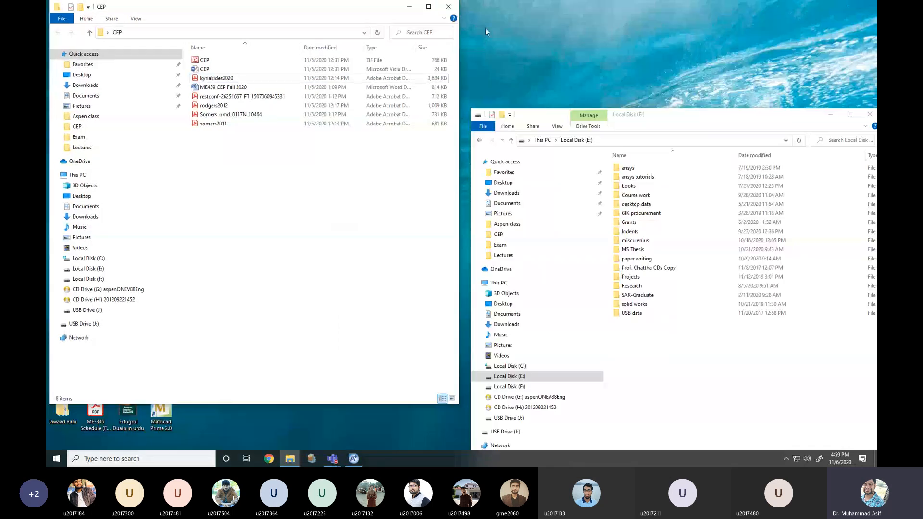
left_click(456, 14)
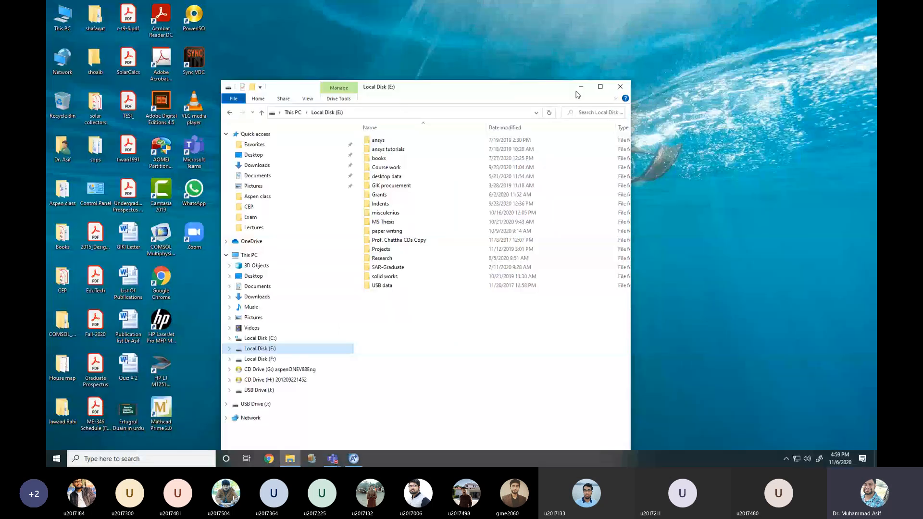
left_click(620, 87)
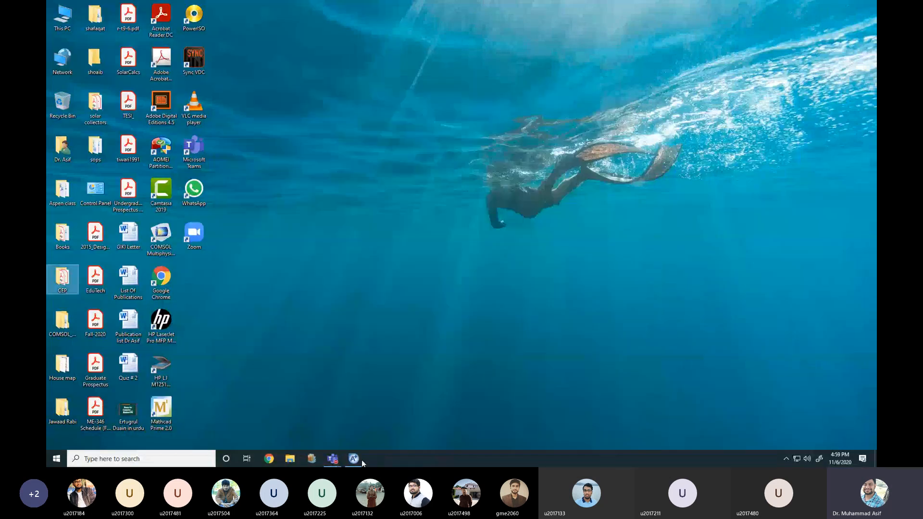
Switch to the full Teams meeting window to view the participants during the discussion, and minimize it
mouse_move(333, 459)
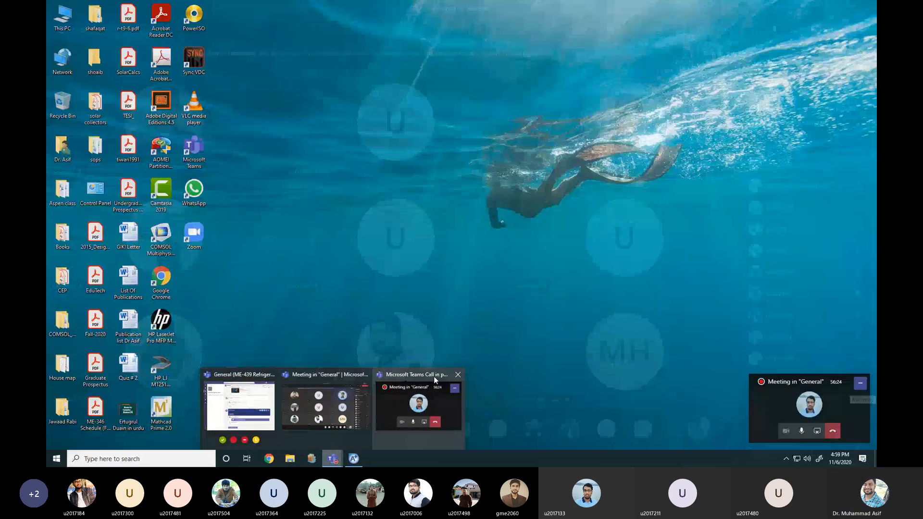
left_click(365, 374)
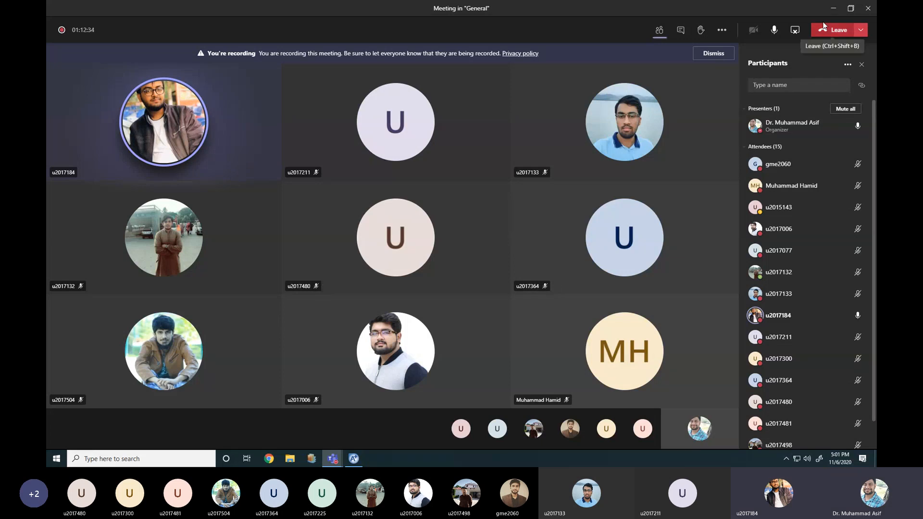
left_click(833, 8)
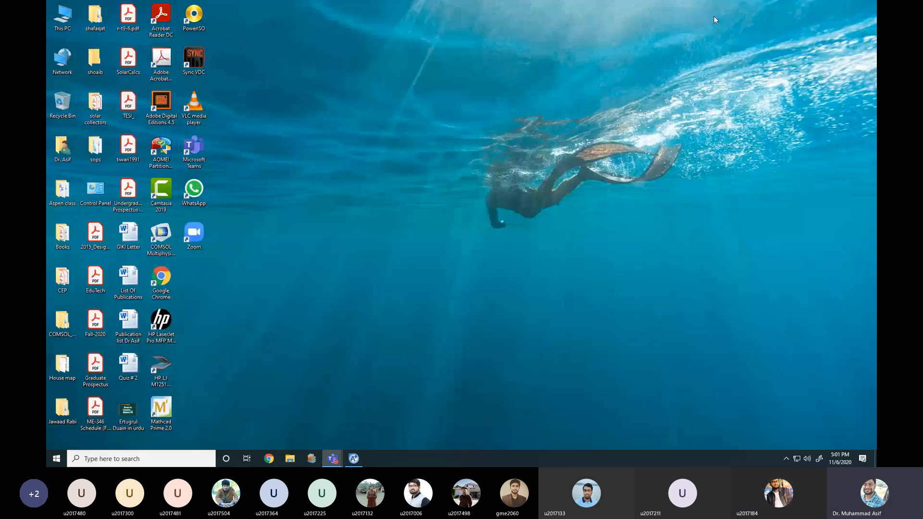
Open the ME439 CEP Fall 2020 document from the desktop's CEP folder and dismiss the Office activation wizard
double_click(58, 283)
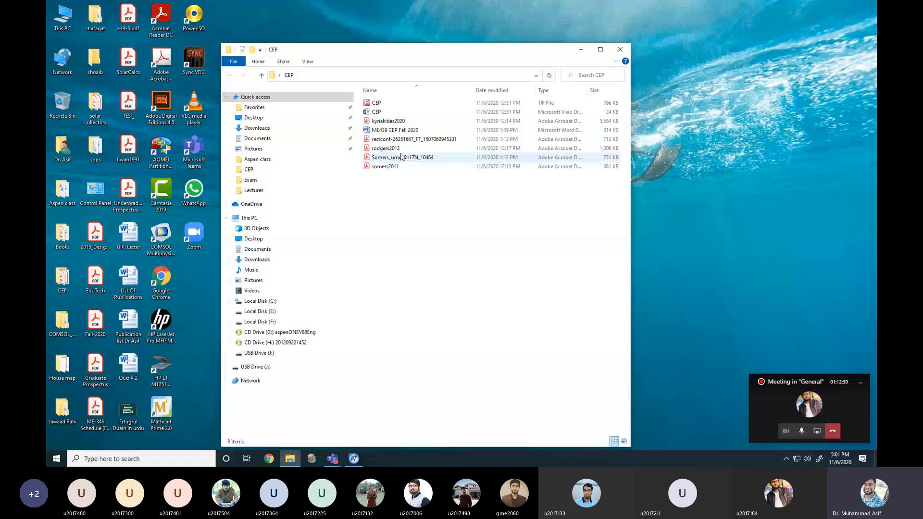
double_click(395, 130)
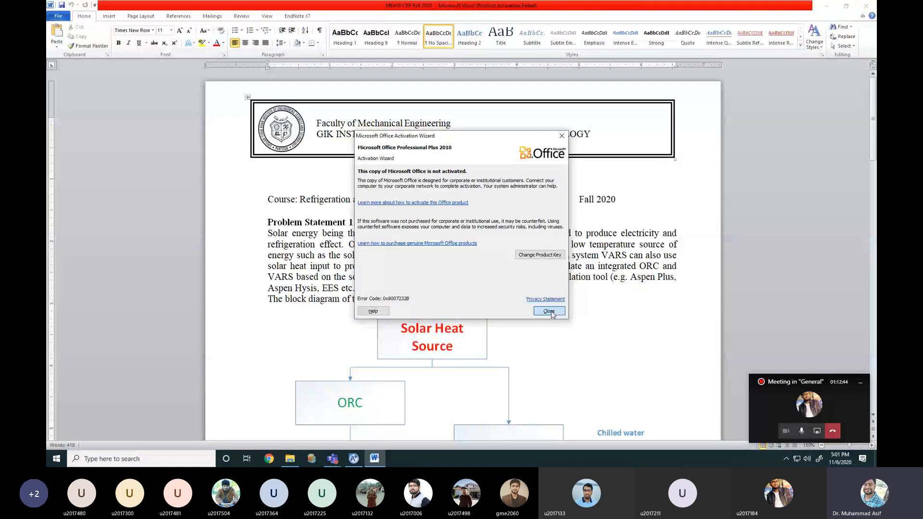
left_click(549, 311)
Review the duration and assessment lines at the document's end, highlighting the Phase 1 duration "4 weeks after mid-exam"
scroll(384, 279, "down", 15)
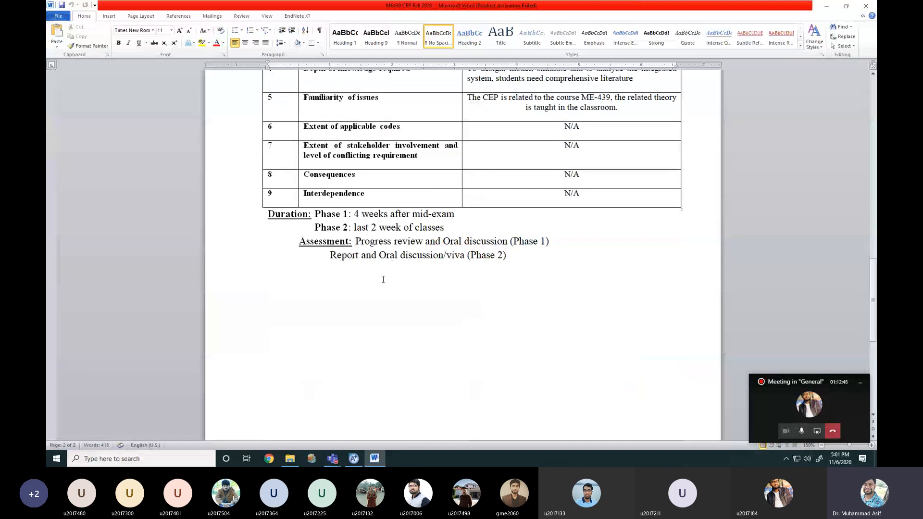
scroll(350, 286, "up", 2)
left_click(316, 278)
double_click(315, 277)
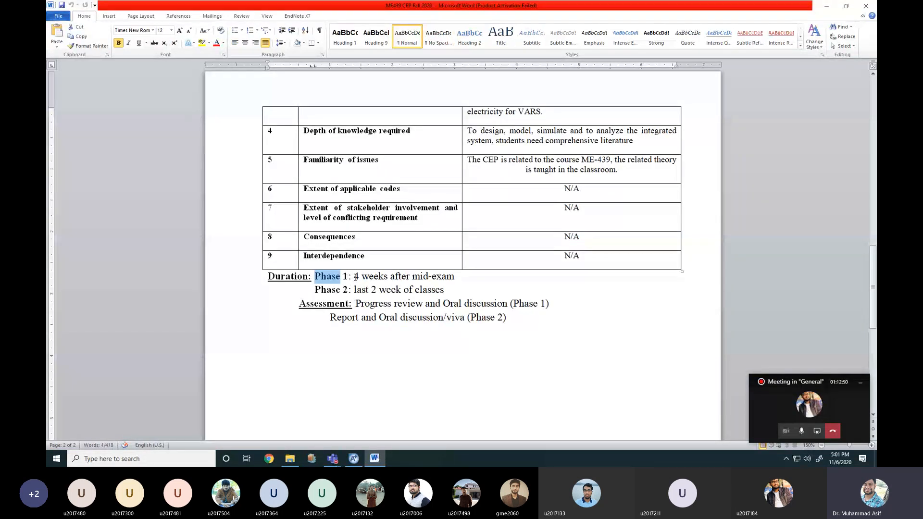
left_click_drag(355, 276, 428, 277)
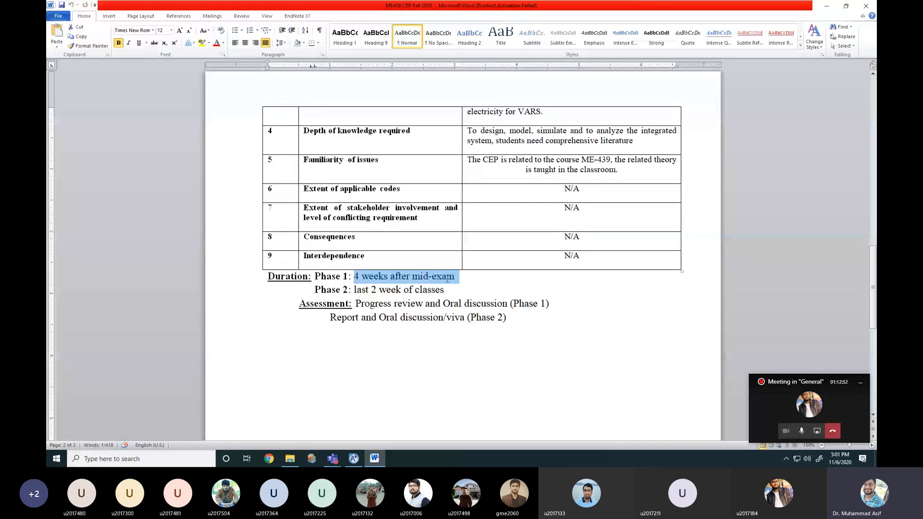
left_click(450, 290)
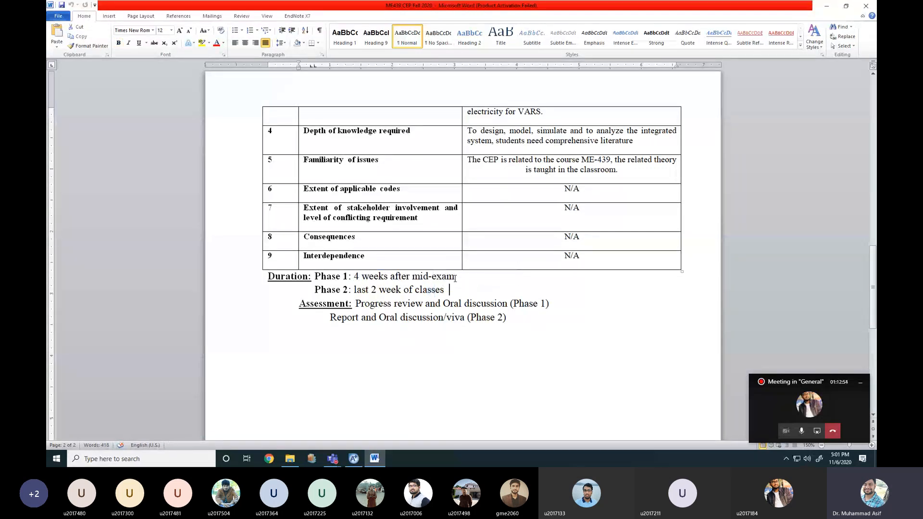